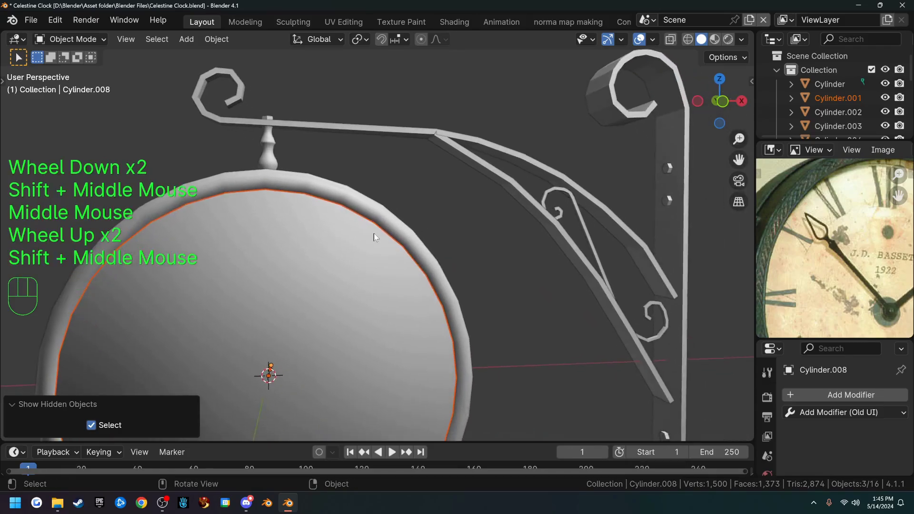
- Select the hexagonal bolt above the clock arm and add the matching bolt beneath the clock housing
{"action": "scroll", "coordinate": [376, 298], "scroll_direction": "up", "scroll_amount": 3}
{"action": "middle_click_drag", "start_coordinate": [377, 298], "coordinate": [442, 322], "text": "shift"}
{"action": "scroll", "coordinate": [441, 322], "scroll_direction": "up", "scroll_amount": 1}
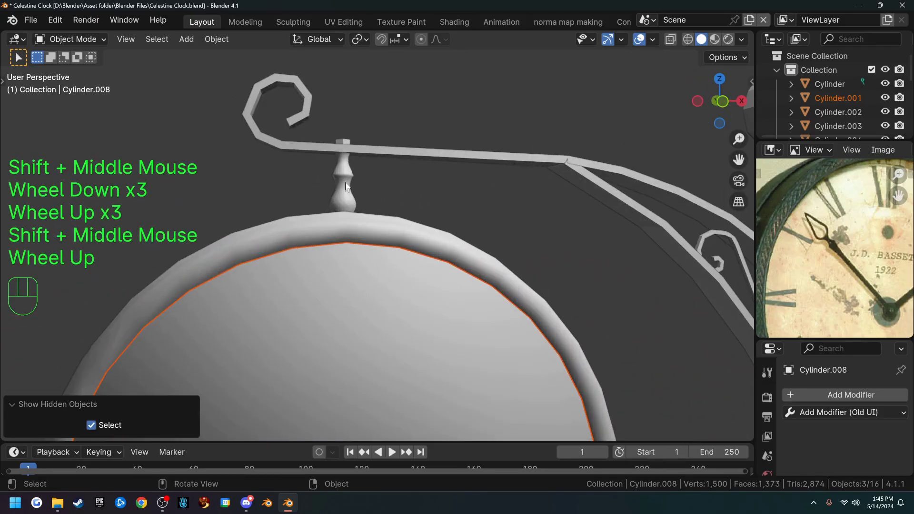
{"action": "left_click", "coordinate": [348, 142]}
{"action": "scroll", "coordinate": [453, 361], "scroll_direction": "down", "scroll_amount": 2}
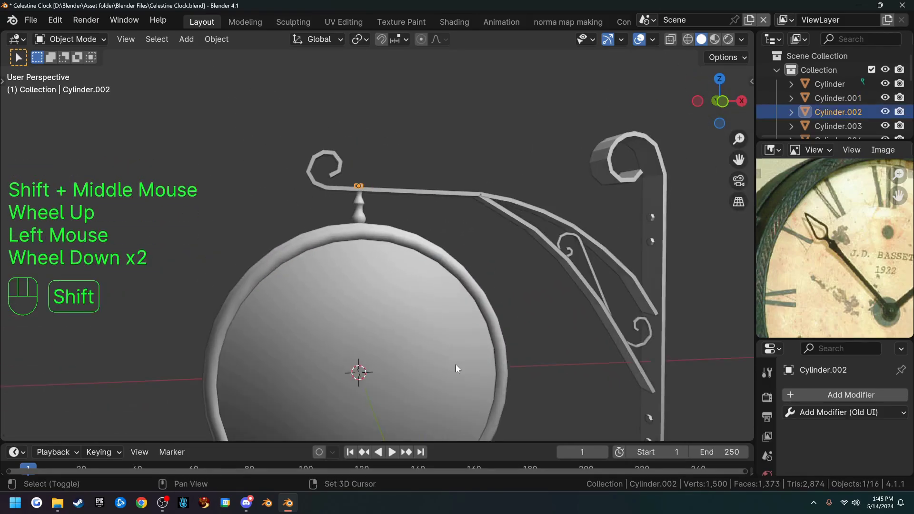
{"action": "middle_click_drag", "start_coordinate": [453, 361], "coordinate": [453, 151], "text": "shift"}
{"action": "left_click", "coordinate": [355, 310], "text": "shift"}
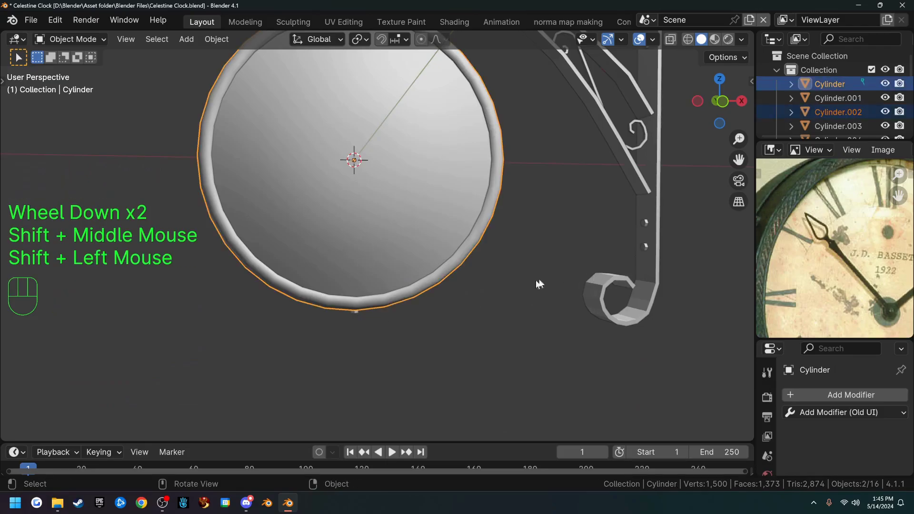
{"action": "key", "text": "ctrl+z"}
{"action": "left_click", "coordinate": [356, 316], "text": "shift"}
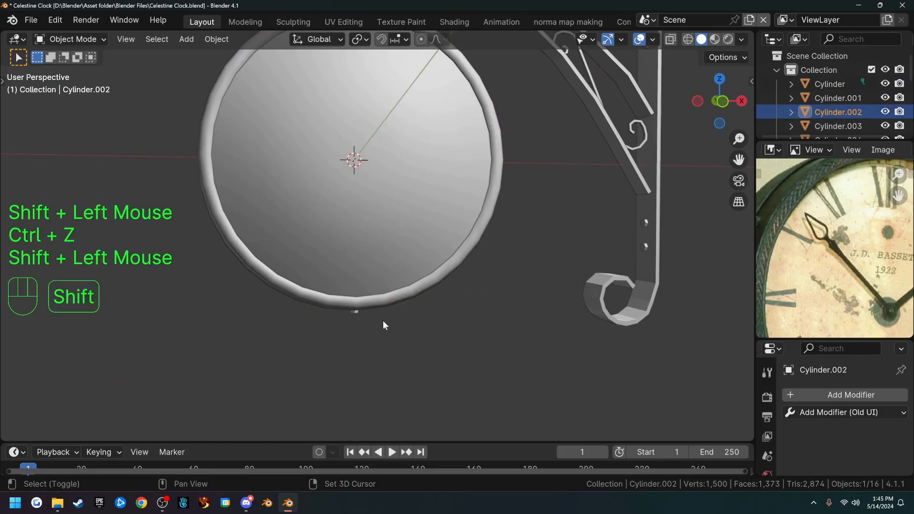
{"action": "left_click", "coordinate": [354, 314], "text": "shift"}
- Add the four bolts on the vertical wall bracket to the selection
{"action": "left_click", "coordinate": [646, 246], "text": "shift"}
{"action": "left_click", "coordinate": [646, 222], "text": "shift"}
{"action": "middle_click_drag", "start_coordinate": [646, 223], "coordinate": [611, 374], "text": "shift"}
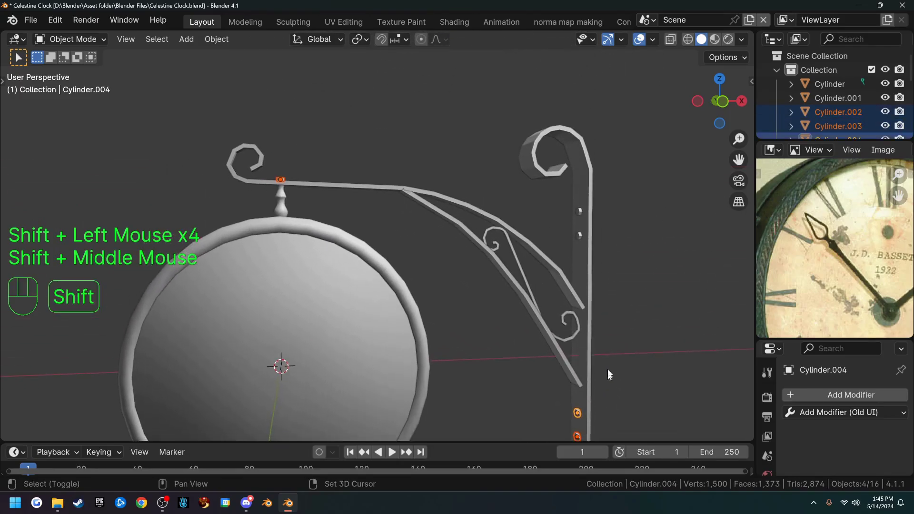
{"action": "left_click", "coordinate": [579, 236], "text": "shift"}
{"action": "left_click", "coordinate": [580, 210], "text": "shift"}
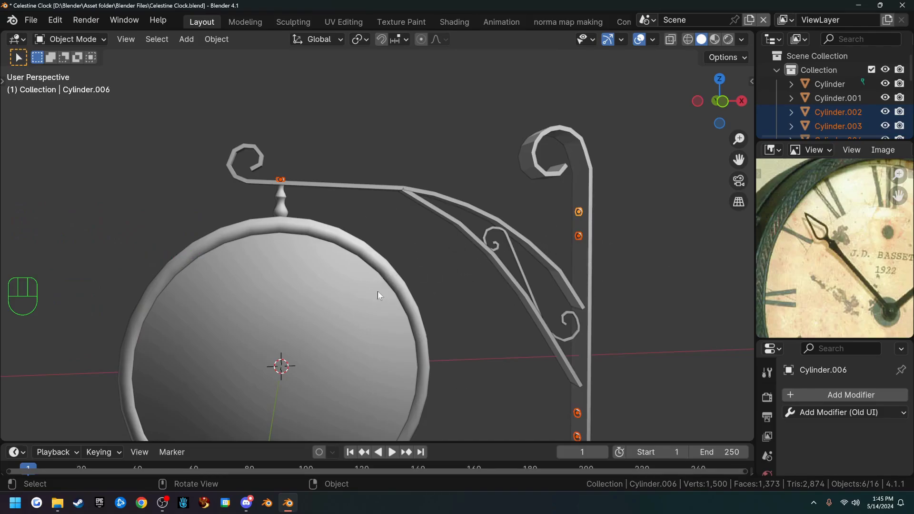
- Isolate the six selected bolts in local view
{"action": "key", "text": "Tab"}
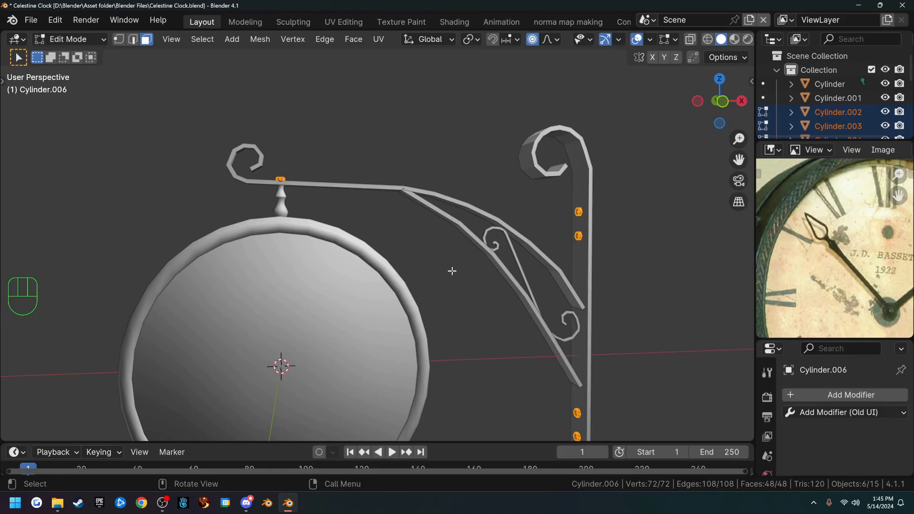
{"action": "key", "text": "Tab"}
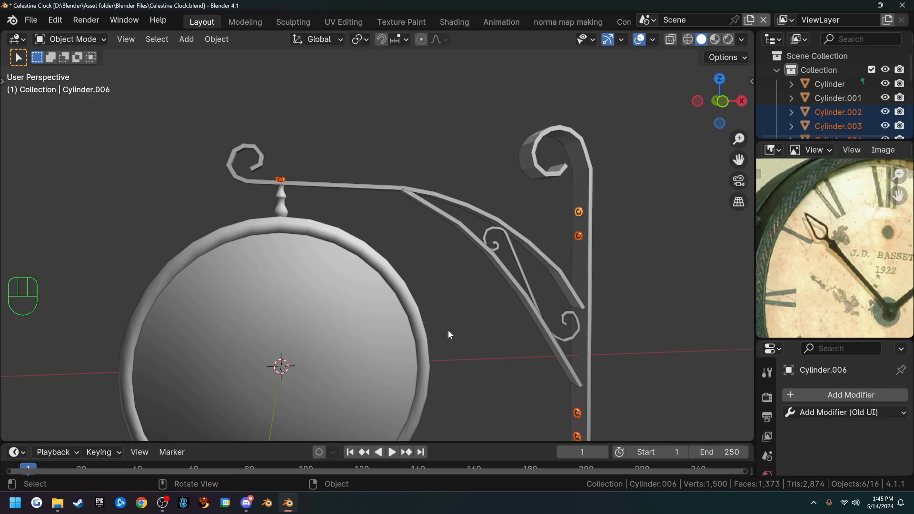
{"action": "key", "text": "slash"}
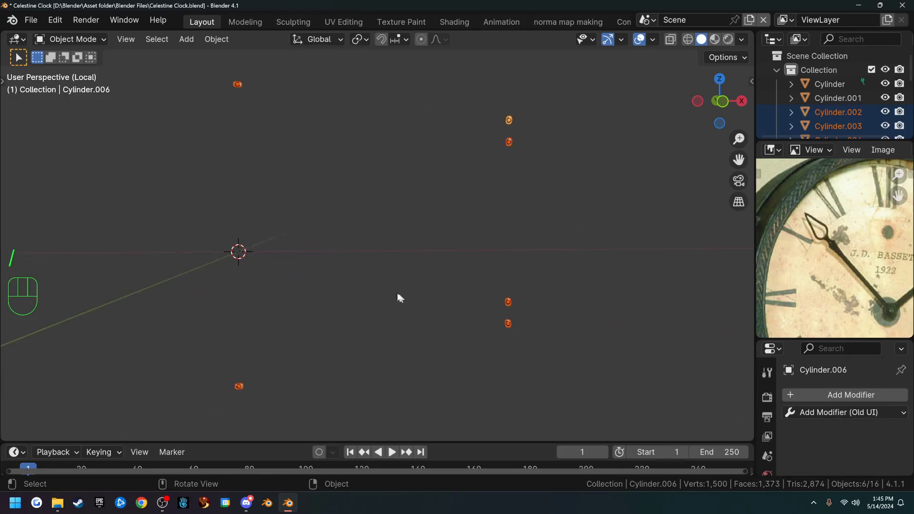
{"action": "middle_click_drag", "start_coordinate": [307, 193], "coordinate": [453, 204], "text": "shift"}
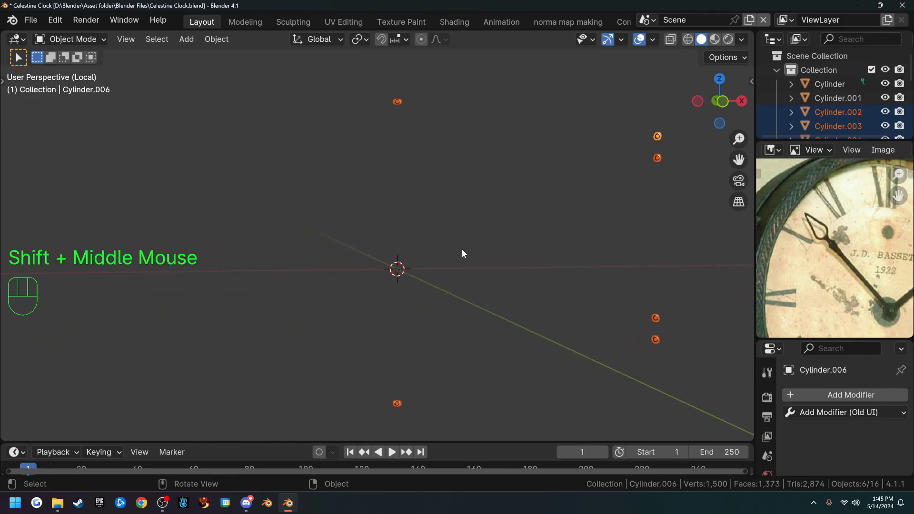
- Delete the hidden end face of each of the six bolts, on the side that sits against the clock or bracket
{"action": "key", "text": "Tab"}
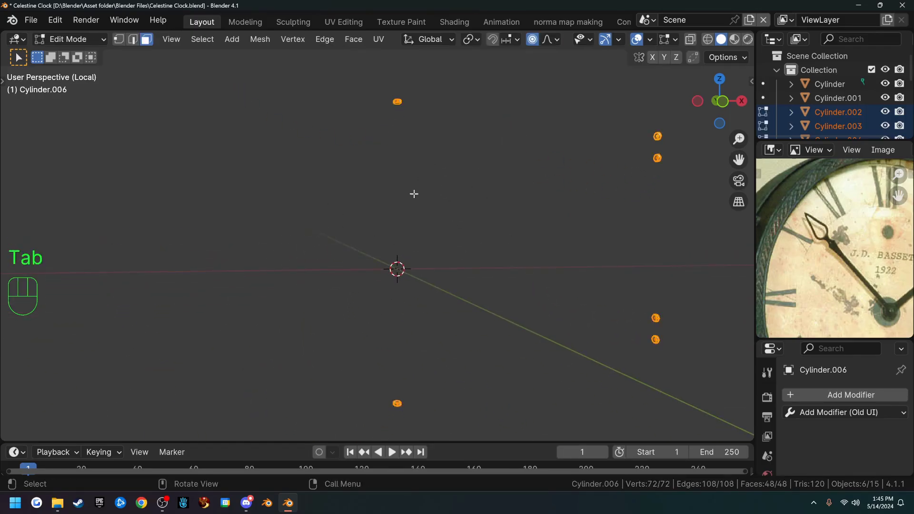
{"action": "key", "text": "3"}
{"action": "middle_click_drag", "start_coordinate": [395, 119], "coordinate": [406, 228], "text": "shift"}
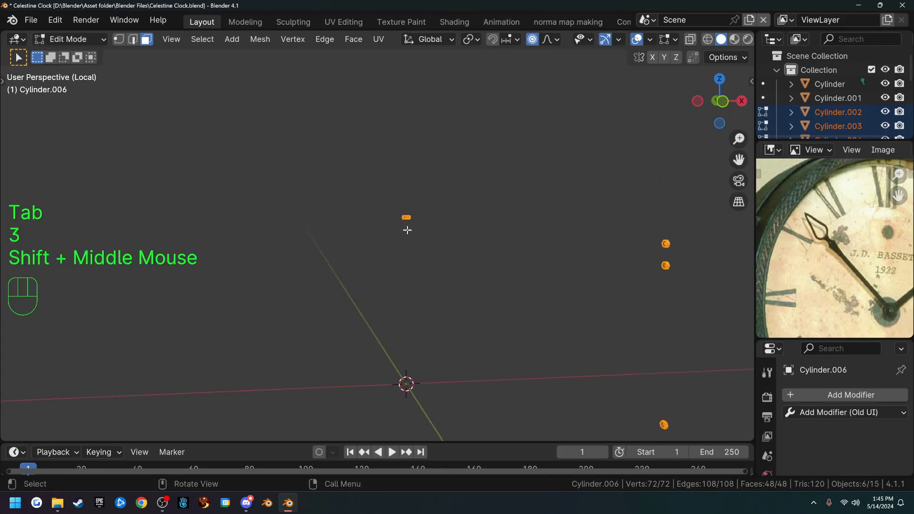
{"action": "scroll", "coordinate": [415, 247], "scroll_direction": "up", "scroll_amount": 4}
{"action": "scroll", "coordinate": [415, 247], "scroll_direction": "up", "scroll_amount": 2}
{"action": "middle_click_drag", "start_coordinate": [521, 179], "coordinate": [391, 226], "text": "shift"}
{"action": "scroll", "coordinate": [383, 269], "scroll_direction": "up", "scroll_amount": 2}
{"action": "middle_click_drag", "start_coordinate": [392, 226], "coordinate": [434, 317], "text": "shift"}
{"action": "left_click", "coordinate": [394, 173]}
{"action": "scroll", "coordinate": [413, 249], "scroll_direction": "down", "scroll_amount": 2}
{"action": "middle_click_drag", "start_coordinate": [448, 356], "coordinate": [426, 321], "text": "shift"}
{"action": "scroll", "coordinate": [426, 320], "scroll_direction": "down", "scroll_amount": 3}
{"action": "scroll", "coordinate": [410, 317], "scroll_direction": "up", "scroll_amount": 1}
{"action": "scroll", "coordinate": [410, 317], "scroll_direction": "up", "scroll_amount": 1}
{"action": "left_click", "coordinate": [374, 330], "text": "shift"}
{"action": "scroll", "coordinate": [475, 298], "scroll_direction": "down", "scroll_amount": 3}
{"action": "middle_click_drag", "start_coordinate": [475, 298], "coordinate": [383, 302]}
{"action": "scroll", "coordinate": [443, 322], "scroll_direction": "up", "scroll_amount": 1}
{"action": "scroll", "coordinate": [435, 335], "scroll_direction": "up", "scroll_amount": 1}
{"action": "left_click", "coordinate": [384, 302], "text": "shift"}
{"action": "left_click", "coordinate": [385, 260], "text": "shift"}
{"action": "middle_click_drag", "start_coordinate": [442, 171], "coordinate": [409, 367], "text": "shift"}
{"action": "left_click", "coordinate": [306, 268], "text": "shift"}
{"action": "left_click", "coordinate": [307, 314], "text": "shift"}
{"action": "key", "text": "x"}
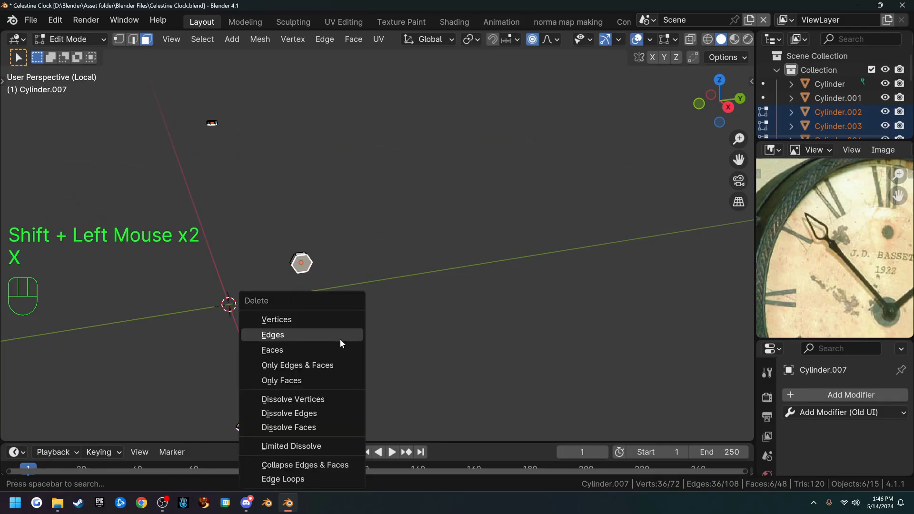
{"action": "left_click", "coordinate": [332, 351]}
- Examine the UV layout of the bolt above the clock arm in the UV Editing workspace, with all its faces selected
{"action": "scroll", "coordinate": [304, 354], "scroll_direction": "down", "scroll_amount": 2}
{"action": "middle_click_drag", "start_coordinate": [305, 353], "coordinate": [402, 367]}
{"action": "scroll", "coordinate": [406, 361], "scroll_direction": "up", "scroll_amount": 6}
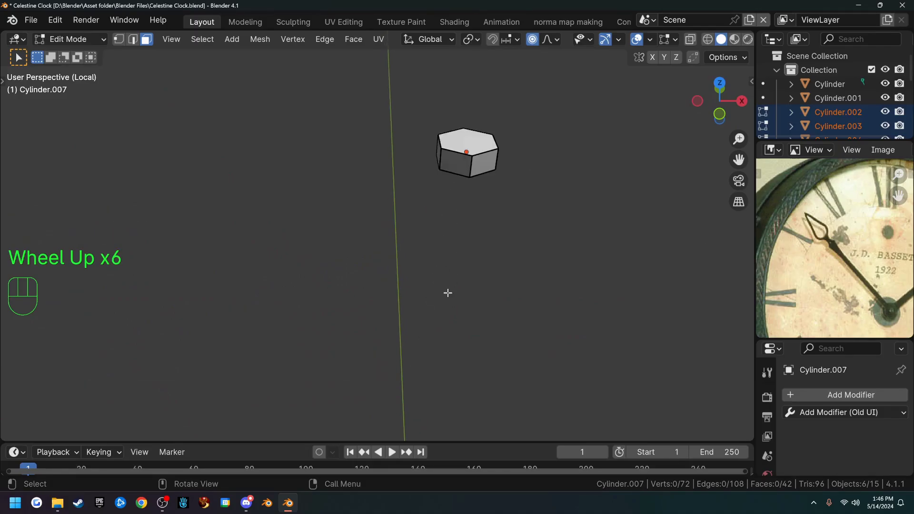
{"action": "key", "text": "Tab"}
{"action": "left_click", "coordinate": [467, 164]}
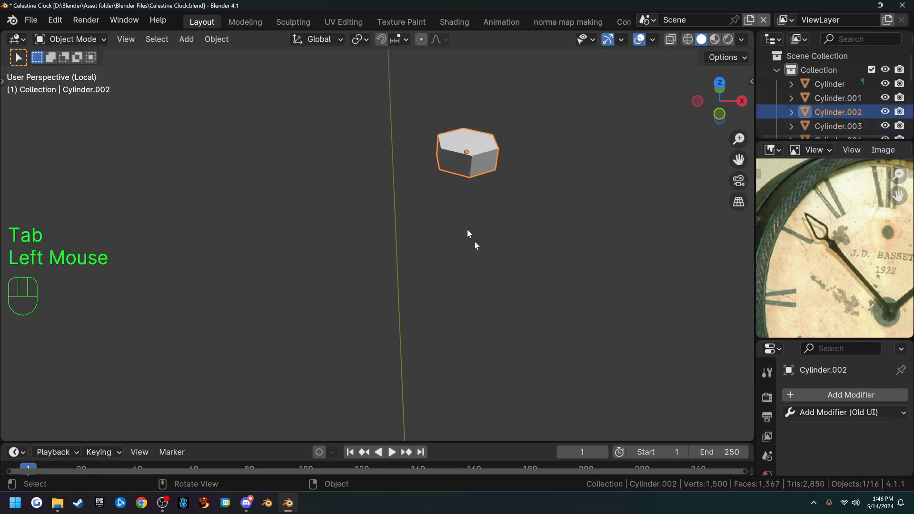
{"action": "key", "text": "Tab"}
{"action": "key", "text": "a"}
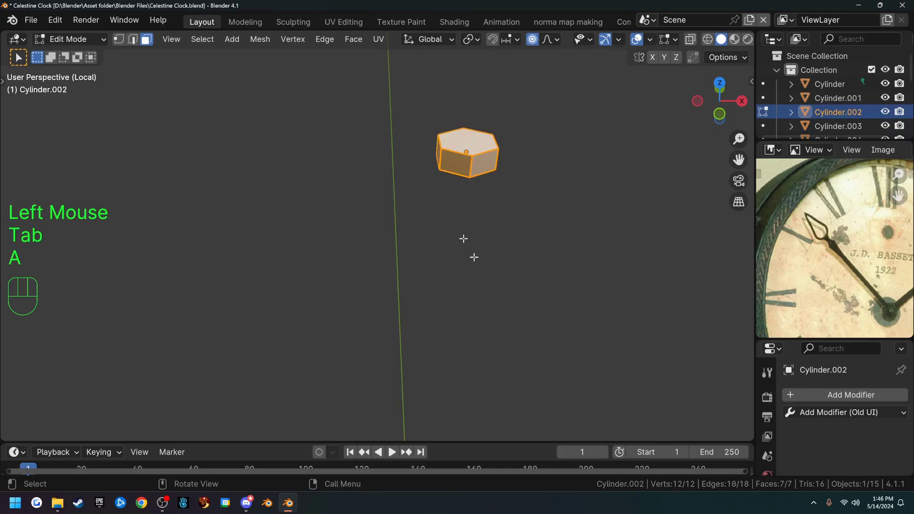
{"action": "left_click", "coordinate": [329, 20]}
{"action": "scroll", "coordinate": [230, 275], "scroll_direction": "up", "scroll_amount": 3}
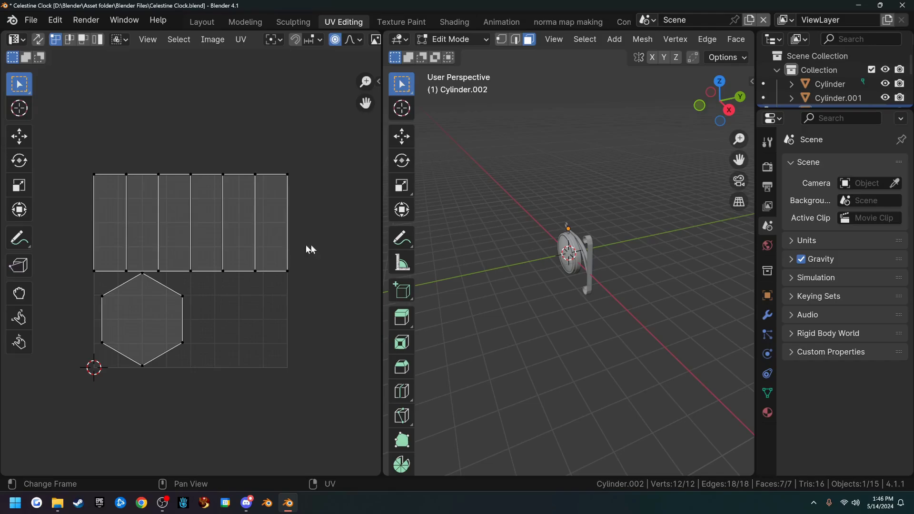
{"action": "scroll", "coordinate": [572, 261], "scroll_direction": "up", "scroll_amount": 5}
{"action": "middle_click_drag", "start_coordinate": [573, 261], "coordinate": [635, 266]}
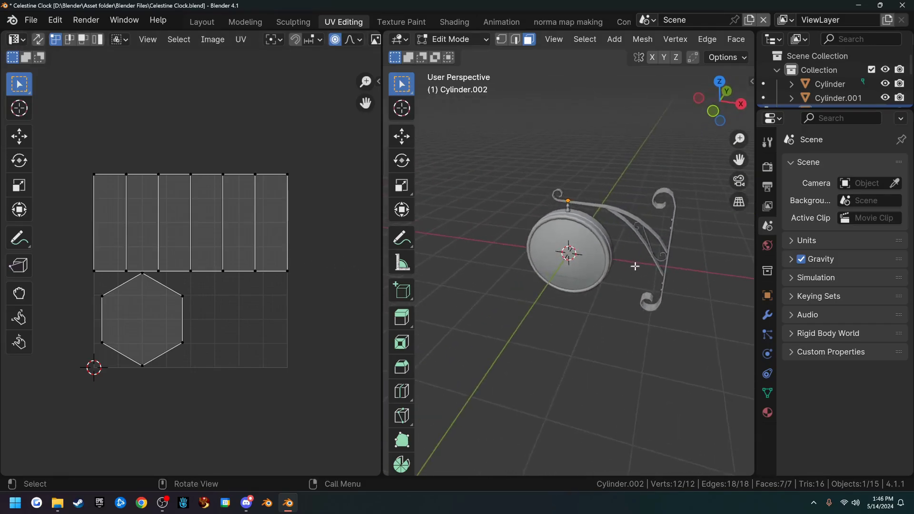
{"action": "scroll", "coordinate": [643, 263], "scroll_direction": "up", "scroll_amount": 4}
{"action": "middle_click_drag", "start_coordinate": [723, 225], "coordinate": [524, 266]}
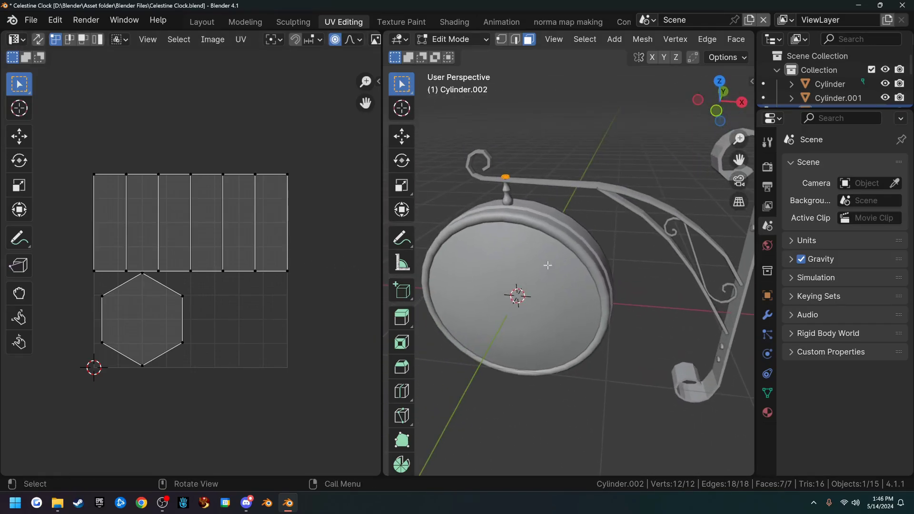
- Return to the Layout workspace and leave local view to show the whole clock again
{"action": "left_click", "coordinate": [207, 22]}
{"action": "middle_click_drag", "start_coordinate": [418, 195], "coordinate": [404, 251], "text": "shift"}
{"action": "scroll", "coordinate": [420, 283], "scroll_direction": "down", "scroll_amount": 3}
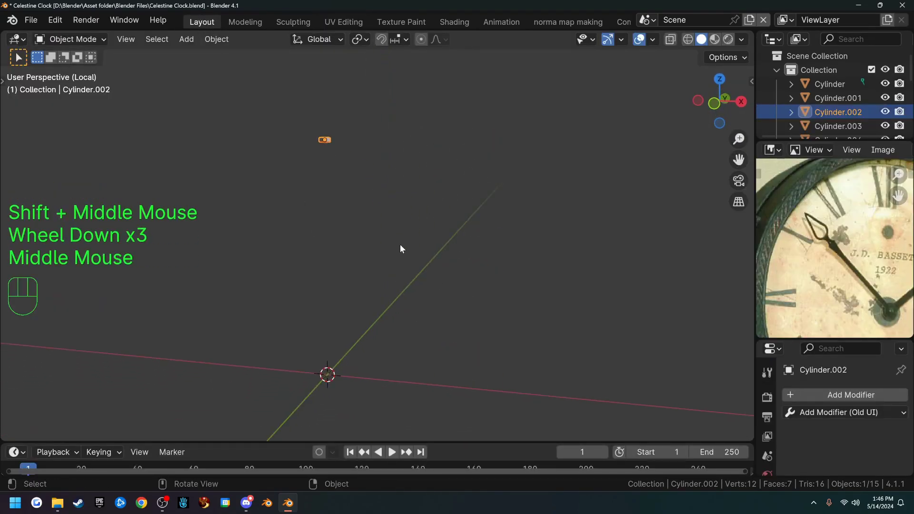
{"action": "key", "text": "slash"}
{"action": "scroll", "coordinate": [407, 262], "scroll_direction": "down", "scroll_amount": 2}
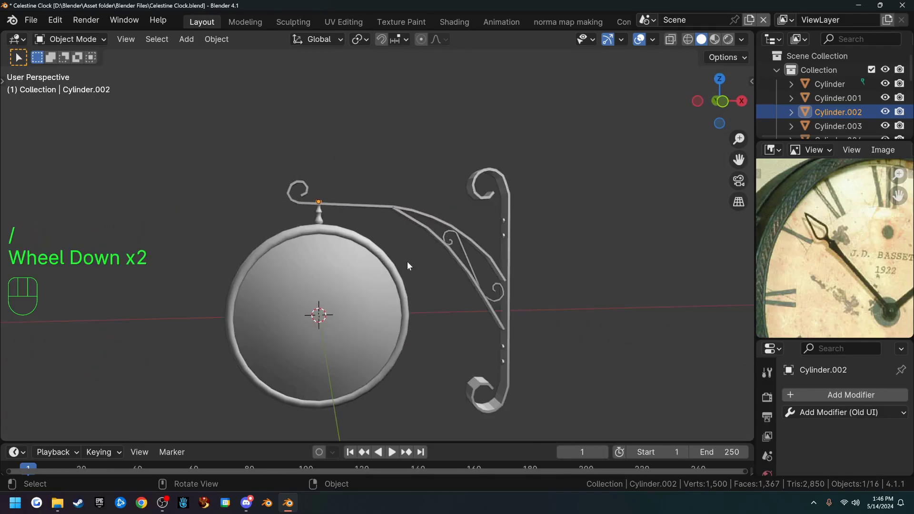
{"action": "key", "text": "F7"}
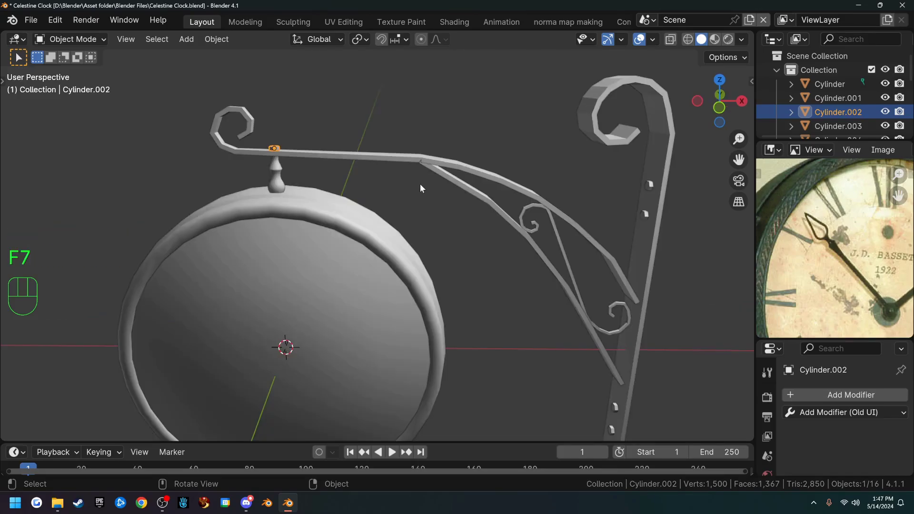
- Isolate the turned spindle between the clock housing and the arm in local view
{"action": "left_click", "coordinate": [270, 171]}
{"action": "scroll", "coordinate": [284, 181], "scroll_direction": "up", "scroll_amount": 2}
{"action": "middle_click_drag", "start_coordinate": [255, 150], "coordinate": [381, 287], "text": "shift"}
{"action": "scroll", "coordinate": [334, 218], "scroll_direction": "up", "scroll_amount": 2}
{"action": "scroll", "coordinate": [381, 287], "scroll_direction": "up", "scroll_amount": 2}
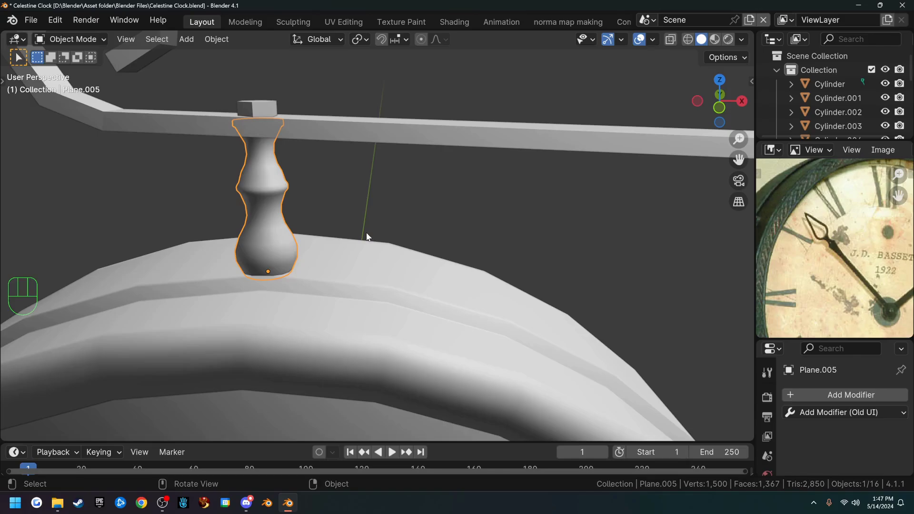
{"action": "key", "text": "KP_Divide"}
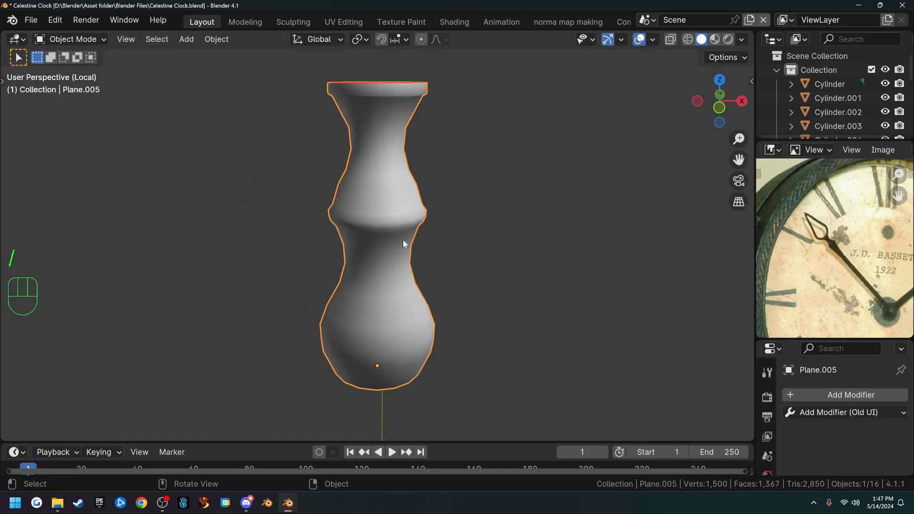
- Mark one vertical edge loop running the full height of the spindle as a UV seam
{"action": "key", "text": "Tab"}
{"action": "scroll", "coordinate": [445, 223], "scroll_direction": "down", "scroll_amount": 2}
{"action": "middle_click_drag", "start_coordinate": [511, 206], "coordinate": [531, 214]}
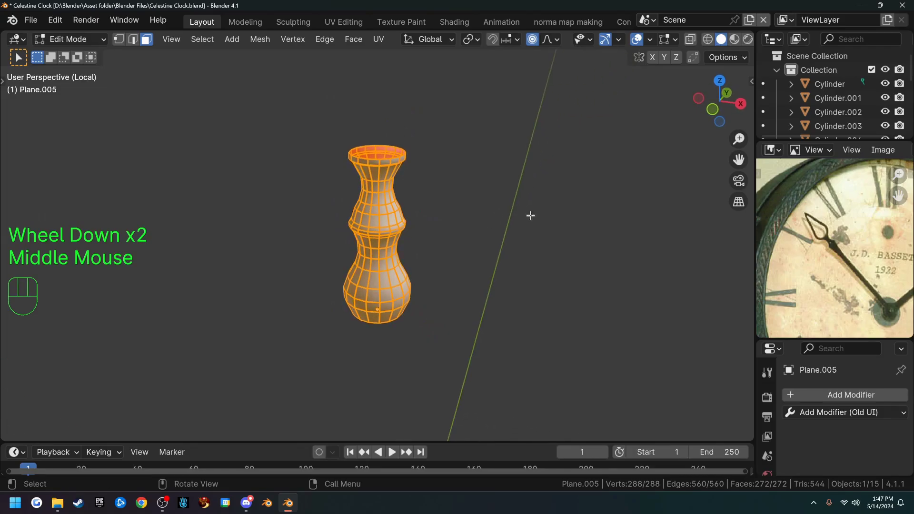
{"action": "scroll", "coordinate": [457, 244], "scroll_direction": "down", "scroll_amount": 2}
{"action": "scroll", "coordinate": [461, 247], "scroll_direction": "down", "scroll_amount": 2}
{"action": "middle_click_drag", "start_coordinate": [469, 251], "coordinate": [461, 224]}
{"action": "middle_click_drag", "start_coordinate": [420, 251], "coordinate": [333, 209]}
{"action": "scroll", "coordinate": [383, 265], "scroll_direction": "up", "scroll_amount": 4}
{"action": "scroll", "coordinate": [383, 265], "scroll_direction": "up", "scroll_amount": 3}
{"action": "left_click", "coordinate": [375, 275], "text": "alt"}
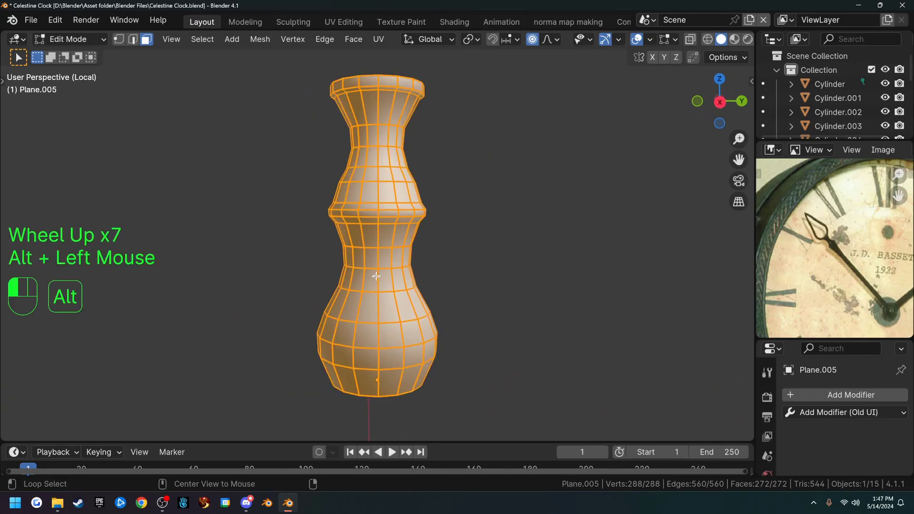
{"action": "key", "text": "2"}
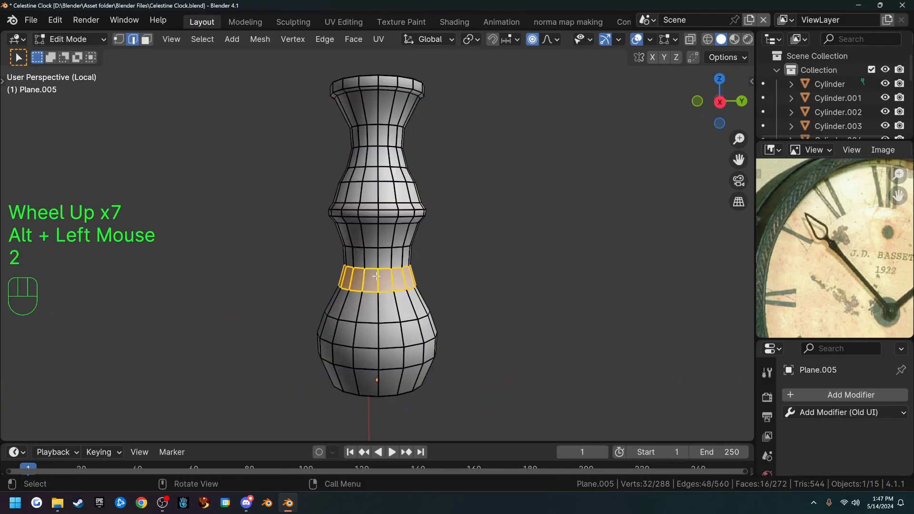
{"action": "left_click", "coordinate": [377, 260], "text": "alt"}
{"action": "scroll", "coordinate": [353, 260], "scroll_direction": "down", "scroll_amount": 2}
{"action": "scroll", "coordinate": [353, 261], "scroll_direction": "down", "scroll_amount": 1}
{"action": "middle_click_drag", "start_coordinate": [353, 260], "coordinate": [490, 298]}
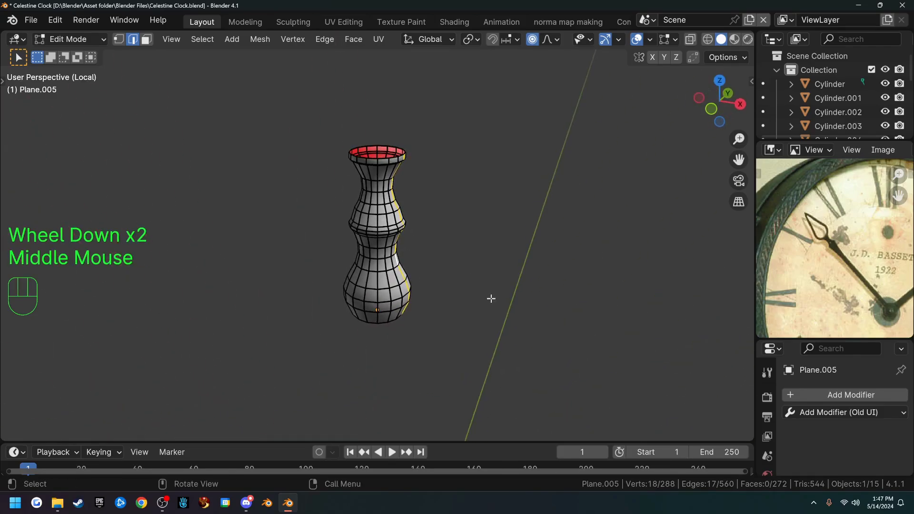
{"action": "right_click", "coordinate": [490, 298]}
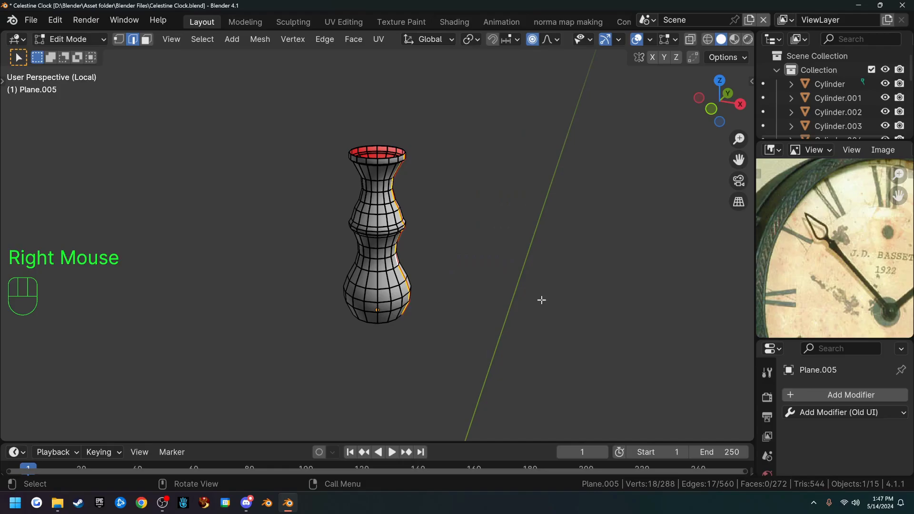
{"action": "right_click", "coordinate": [492, 287]}
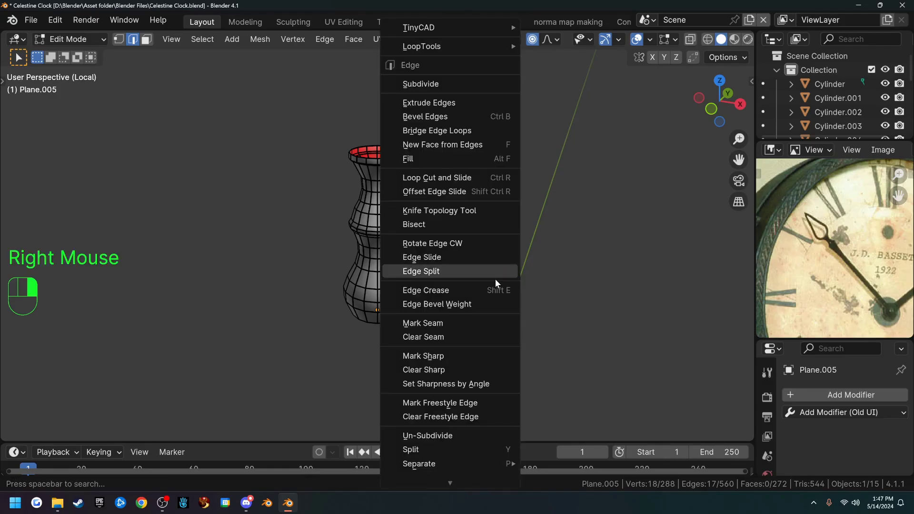
{"action": "left_click", "coordinate": [408, 323]}
- Unwrap the entire spindle mesh along its seam
{"action": "middle_click_drag", "start_coordinate": [425, 302], "coordinate": [427, 302]}
{"action": "scroll", "coordinate": [446, 292], "scroll_direction": "up", "scroll_amount": 2}
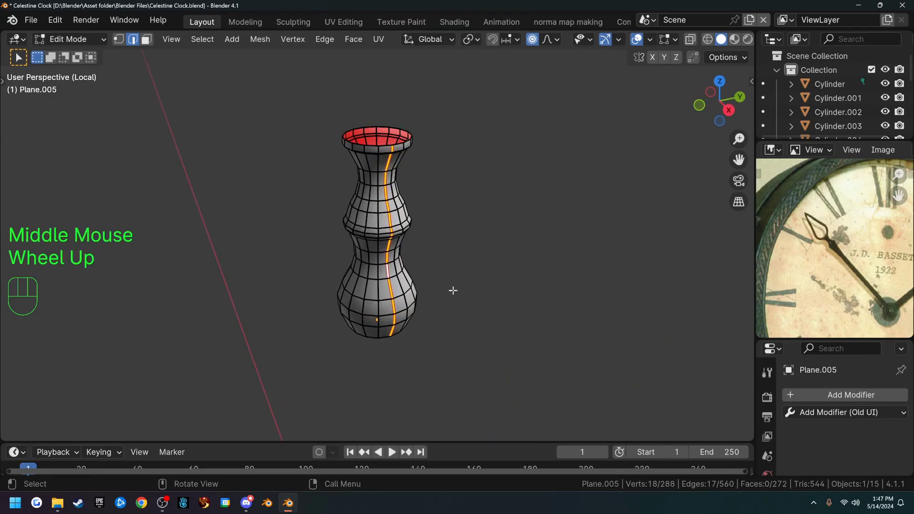
{"action": "key", "text": "a"}
{"action": "key", "text": "u"}
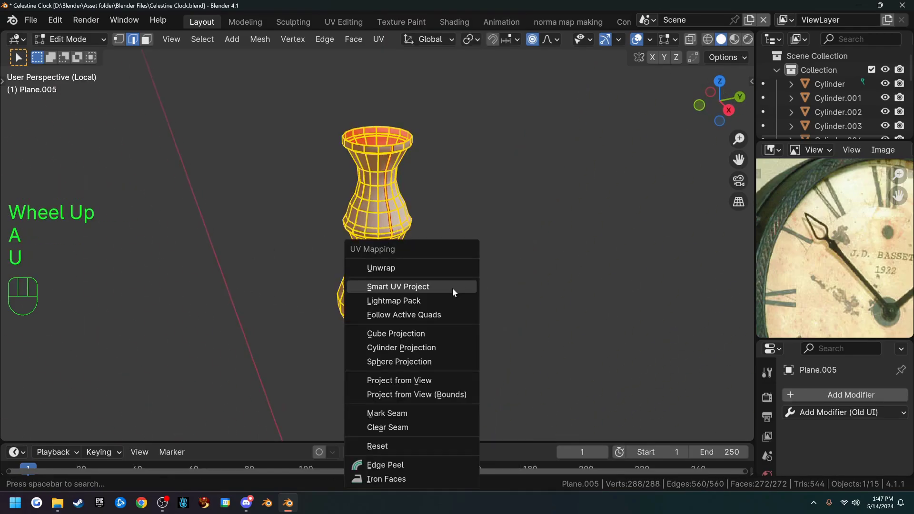
{"action": "left_click", "coordinate": [437, 267]}
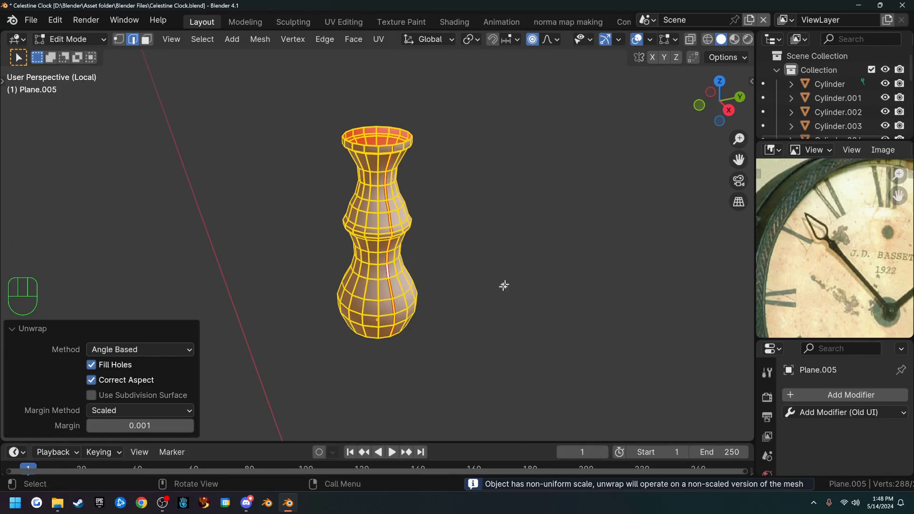
{"action": "scroll", "coordinate": [467, 265], "scroll_direction": "down", "scroll_amount": 1}
{"action": "scroll", "coordinate": [467, 269], "scroll_direction": "up", "scroll_amount": 2}
{"action": "scroll", "coordinate": [421, 281], "scroll_direction": "down", "scroll_amount": 2}
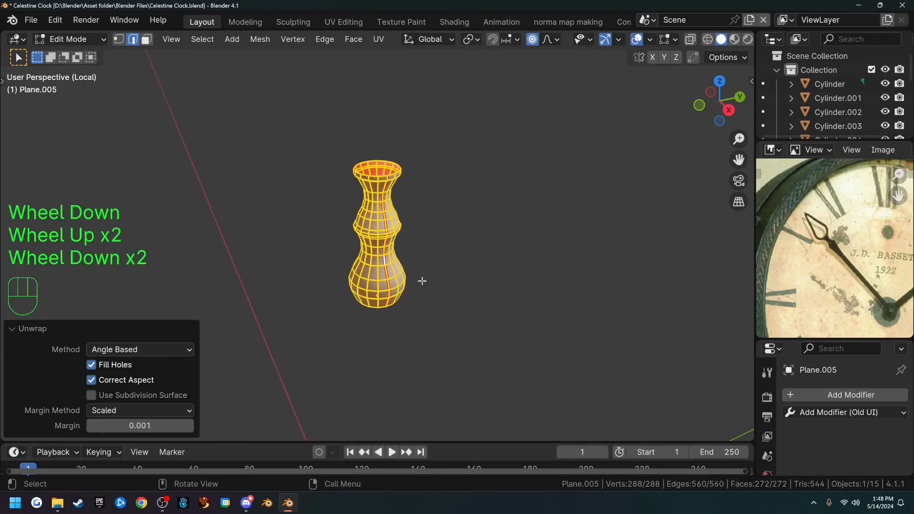
- Apply the spindle's scale and unwrap its entire mesh again
{"action": "key", "text": "Tab"}
{"action": "key", "text": "ctrl+a"}
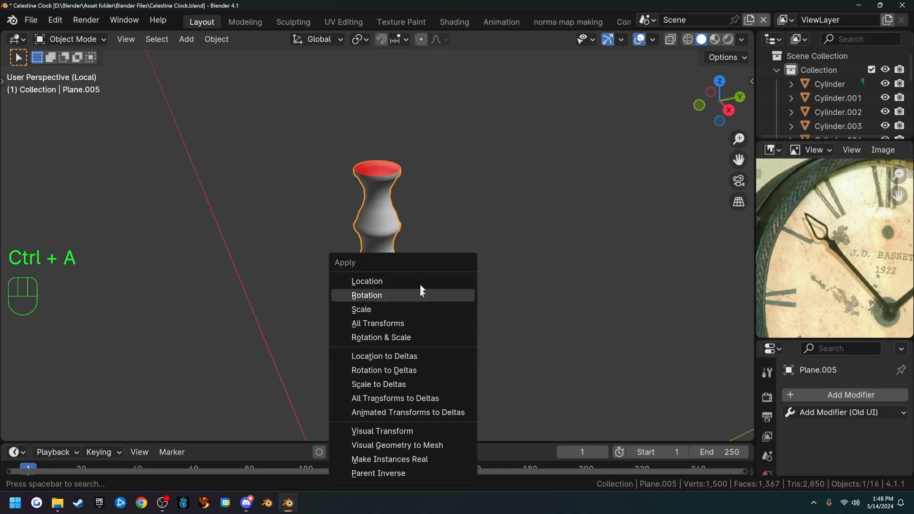
{"action": "left_click", "coordinate": [378, 310]}
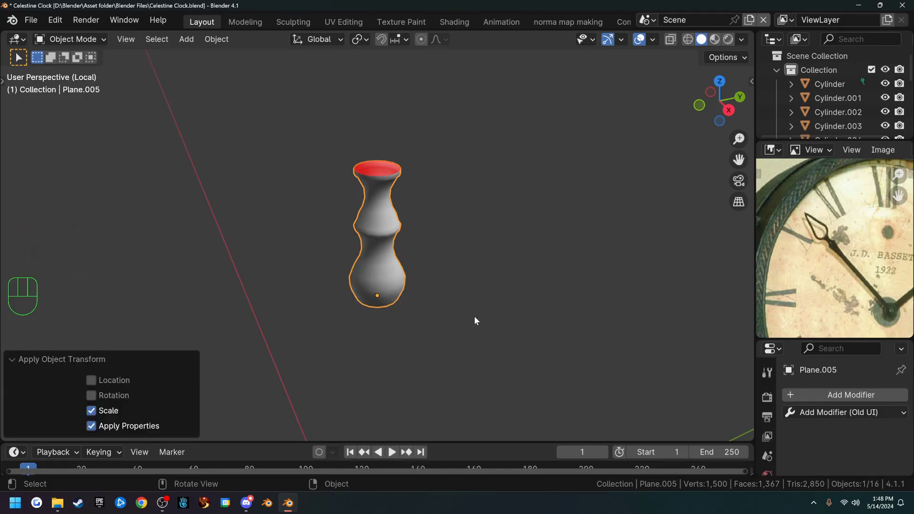
{"action": "key", "text": "Tab"}
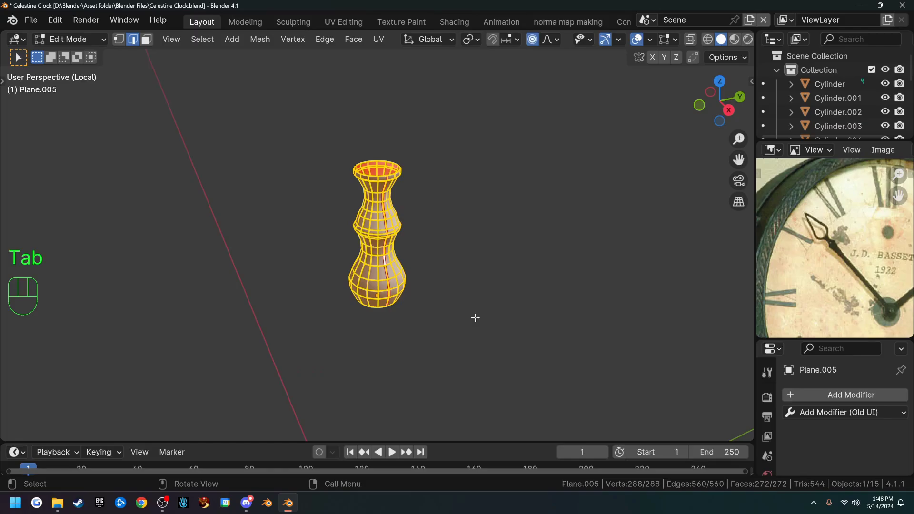
{"action": "key", "text": "u"}
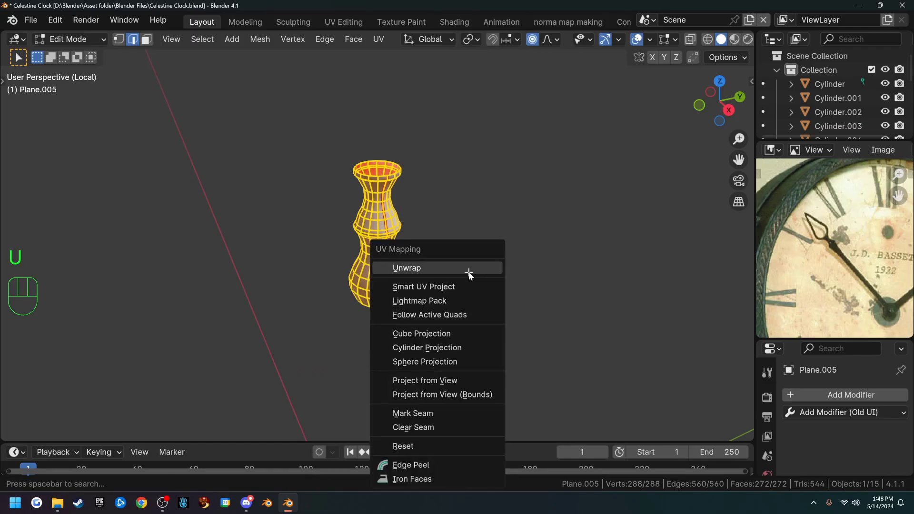
{"action": "left_click", "coordinate": [469, 272]}
- Switch to the UV Editing workspace and examine the spindle's unwrapped island up close
{"action": "left_click", "coordinate": [353, 18]}
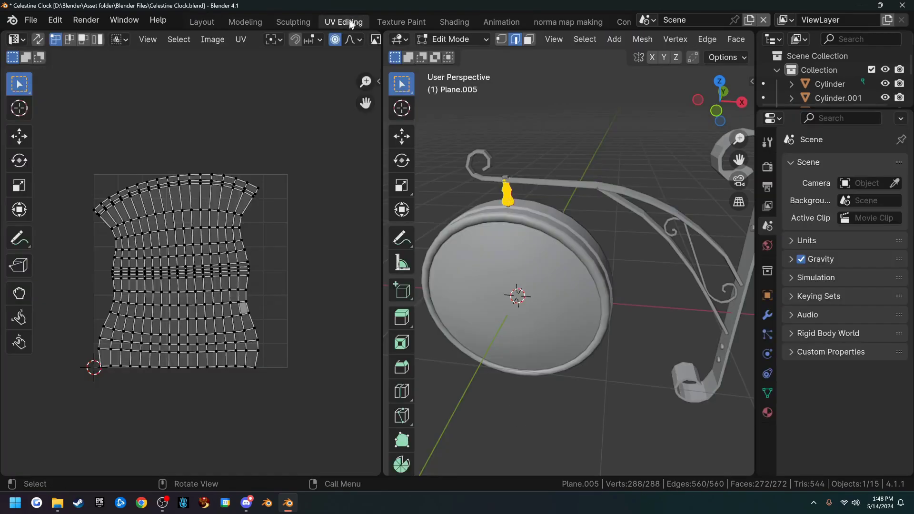
{"action": "scroll", "coordinate": [207, 301], "scroll_direction": "up", "scroll_amount": 1}
{"action": "scroll", "coordinate": [221, 266], "scroll_direction": "up", "scroll_amount": 1}
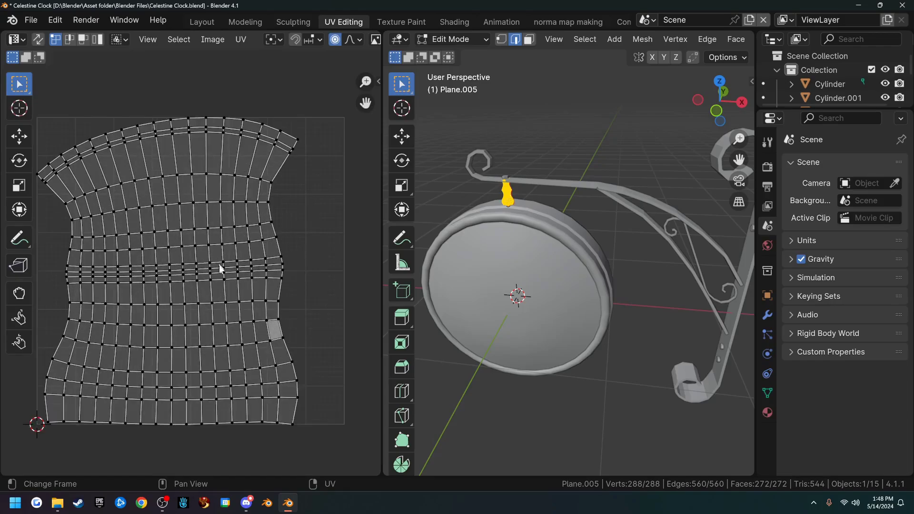
{"action": "scroll", "coordinate": [222, 270], "scroll_direction": "down", "scroll_amount": 2}
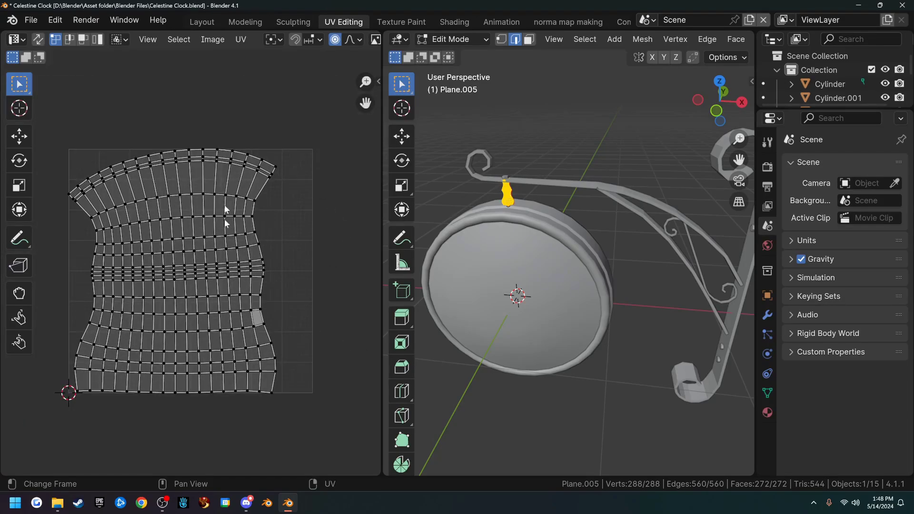
{"action": "scroll", "coordinate": [254, 265], "scroll_direction": "up", "scroll_amount": 1}
{"action": "key", "text": "n"}
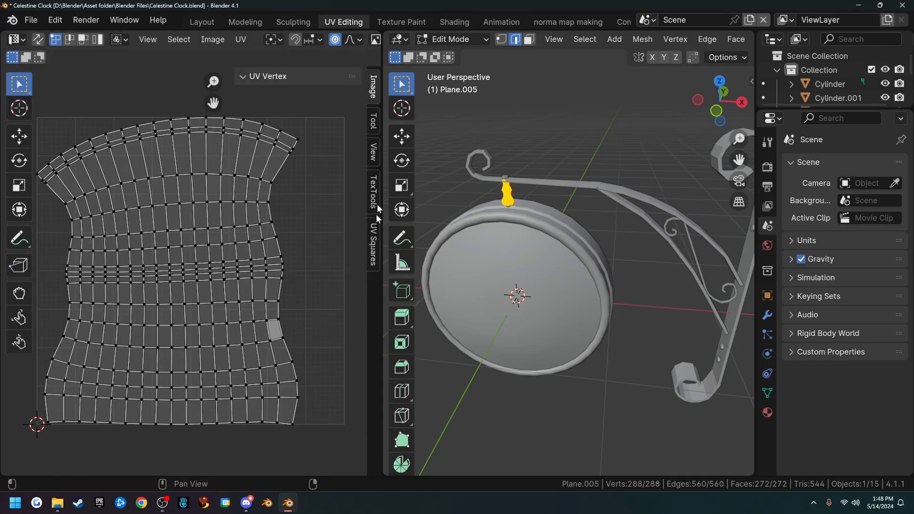
{"action": "scroll", "coordinate": [280, 309], "scroll_direction": "up", "scroll_amount": 2}
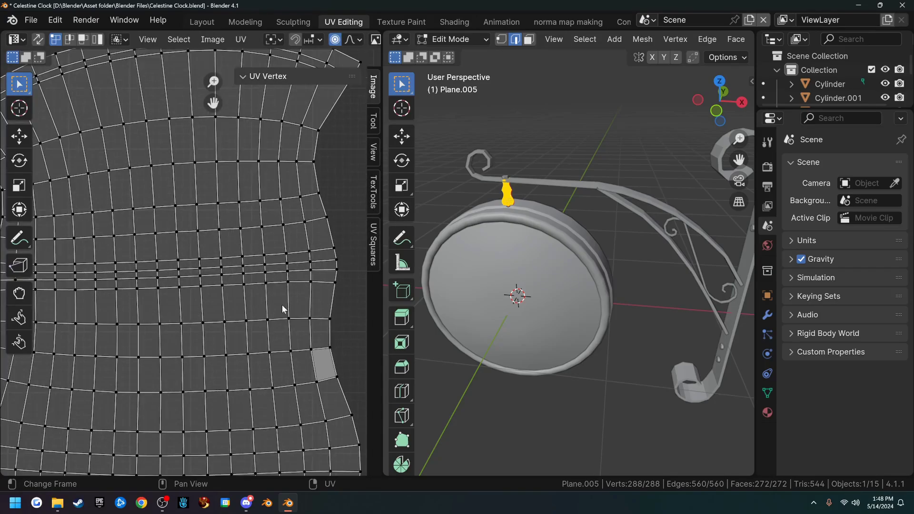
{"action": "key", "text": "n"}
{"action": "middle_click_drag", "start_coordinate": [271, 324], "coordinate": [268, 285], "text": "shift"}
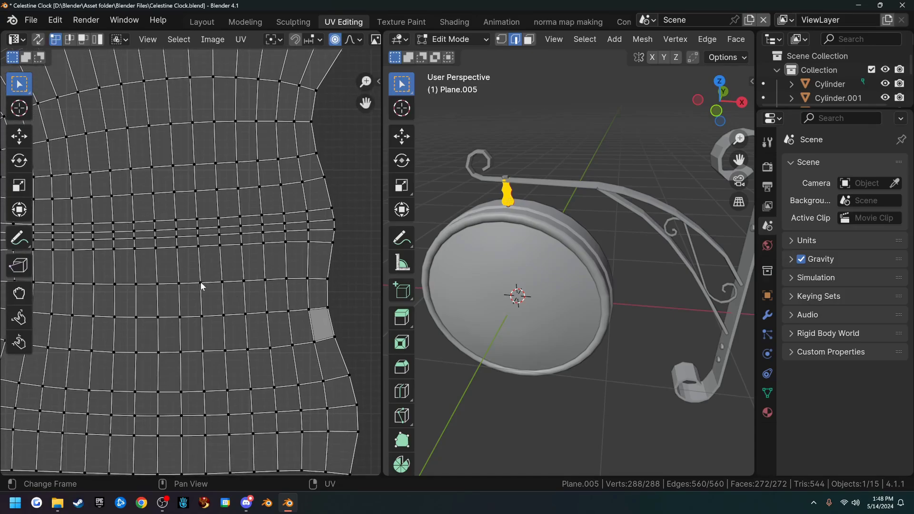
- Flatten the upper edge of one quad in the lower middle of the UV island by scaling to 0 along Y
{"action": "left_click_drag", "start_coordinate": [213, 299], "coordinate": [251, 327]}
{"action": "scroll", "coordinate": [260, 326], "scroll_direction": "up", "scroll_amount": 2}
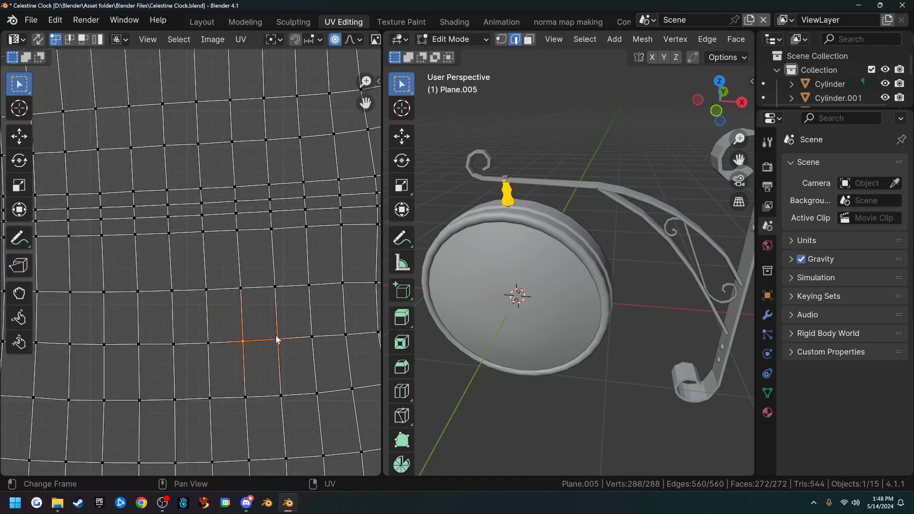
{"action": "key", "text": "s"}
{"action": "type", "text": "y"}
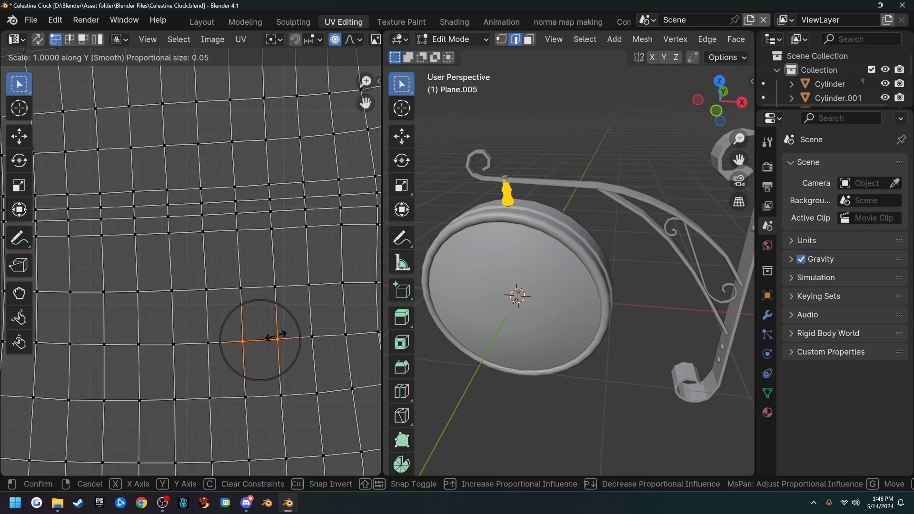
{"action": "type", "text": "0"}
{"action": "key", "text": "Return"}
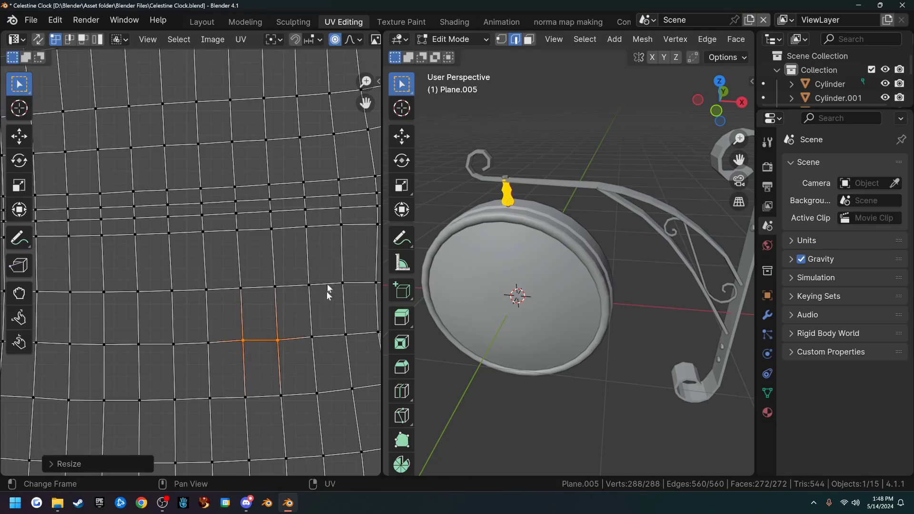
- Turn off proportional editing and flatten the same quad's upper and lower edges with a scale of 0 along Y
{"action": "left_click", "coordinate": [336, 39]}
{"action": "key", "text": "s"}
{"action": "key", "text": "y"}
{"action": "key", "text": "0"}
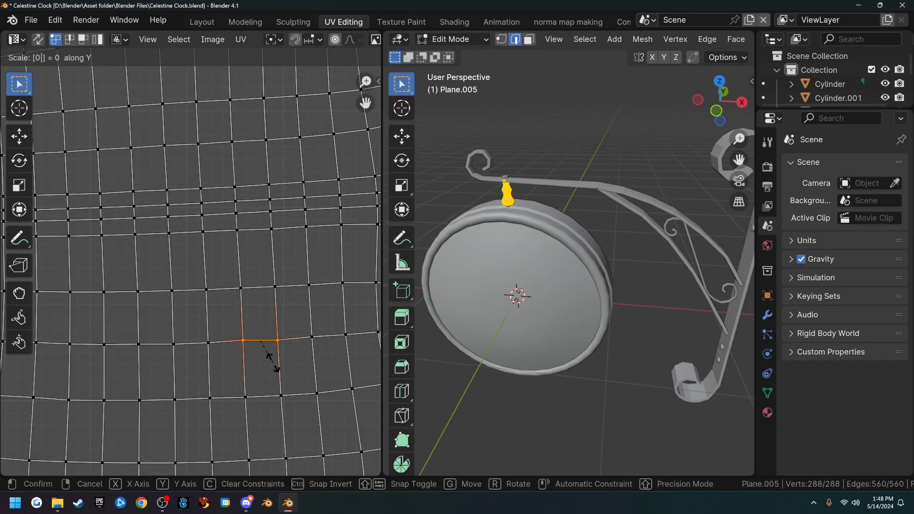
{"action": "left_click", "coordinate": [273, 366]}
{"action": "left_click_drag", "start_coordinate": [234, 378], "coordinate": [290, 409]}
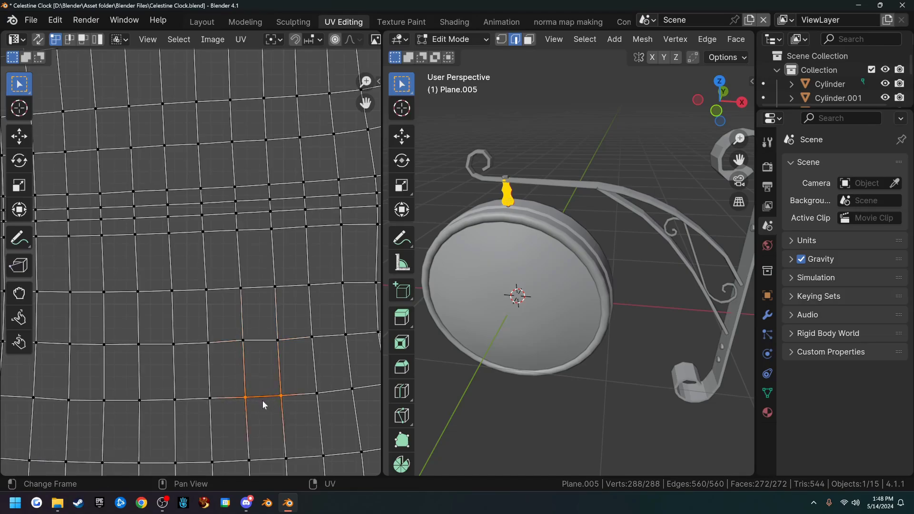
{"action": "key", "text": "shift+r"}
- Straighten both vertical edges of the quad by scaling each to 0 along X
{"action": "left_click_drag", "start_coordinate": [232, 327], "coordinate": [259, 415]}
{"action": "key", "text": "s"}
{"action": "key", "text": "x"}
{"action": "key", "text": "0"}
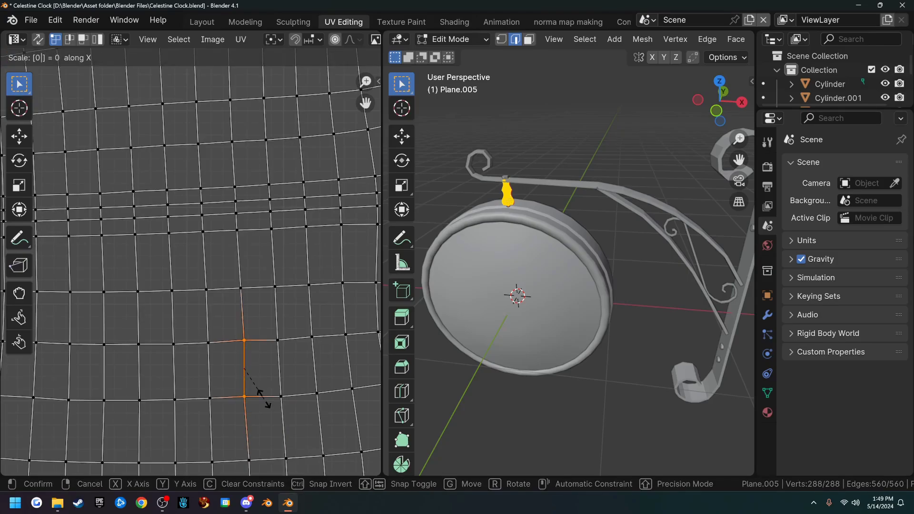
{"action": "key", "text": "Return"}
{"action": "left_click_drag", "start_coordinate": [265, 327], "coordinate": [293, 410]}
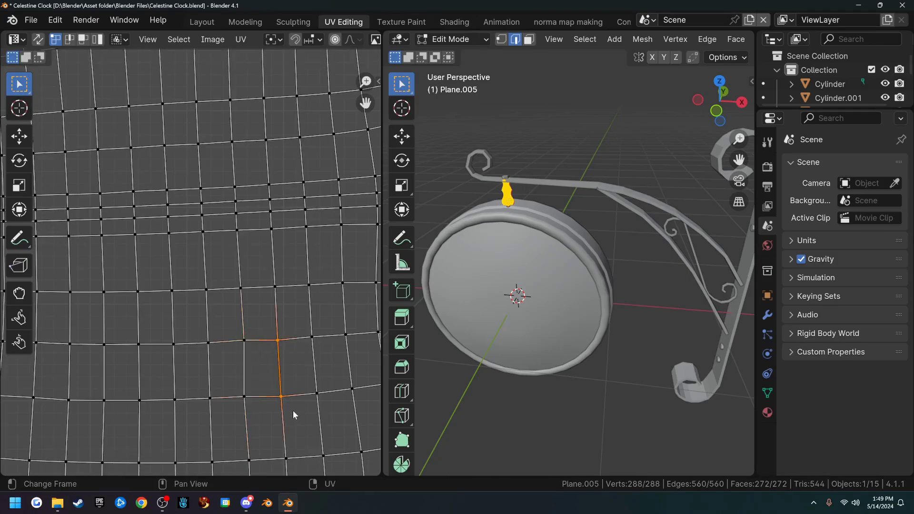
{"action": "key", "text": "shift+r"}
- Try Follow Active Quads on the whole linked island from the straightened face, and undo back to the original unwrap
{"action": "key", "text": "3"}
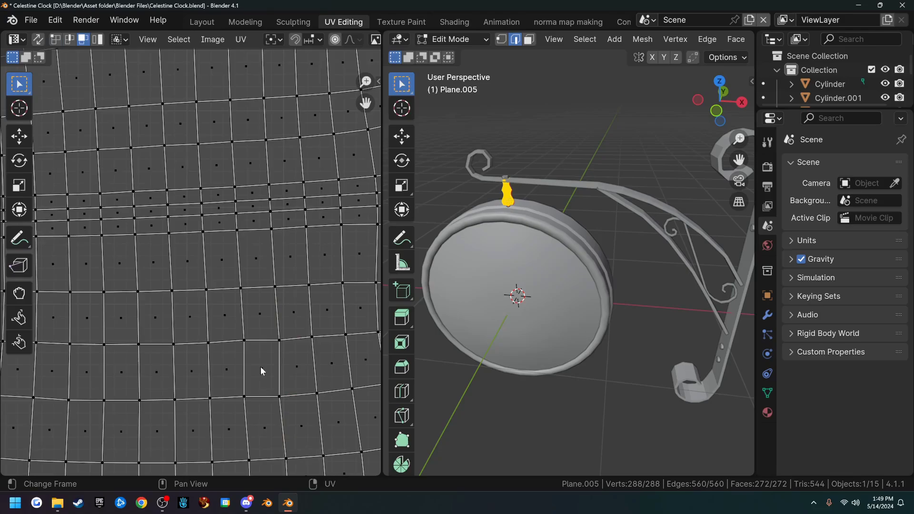
{"action": "left_click", "coordinate": [262, 370]}
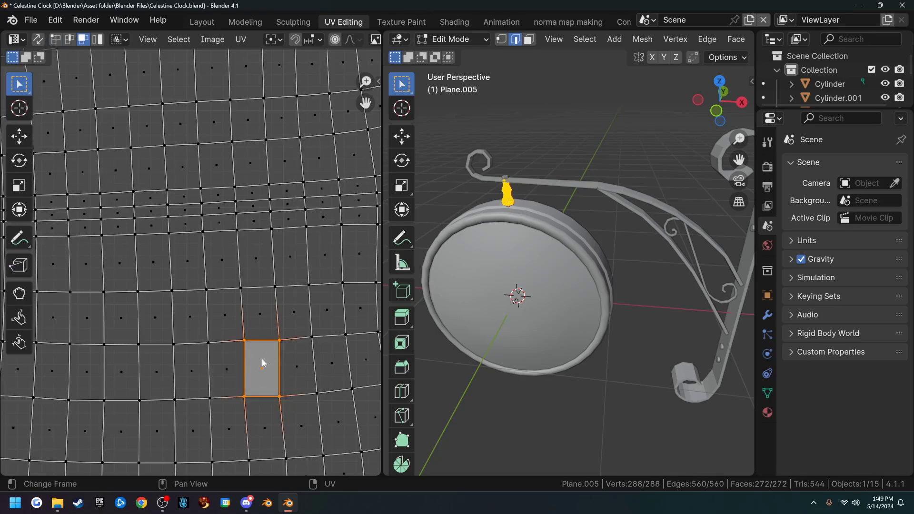
{"action": "key", "text": "l"}
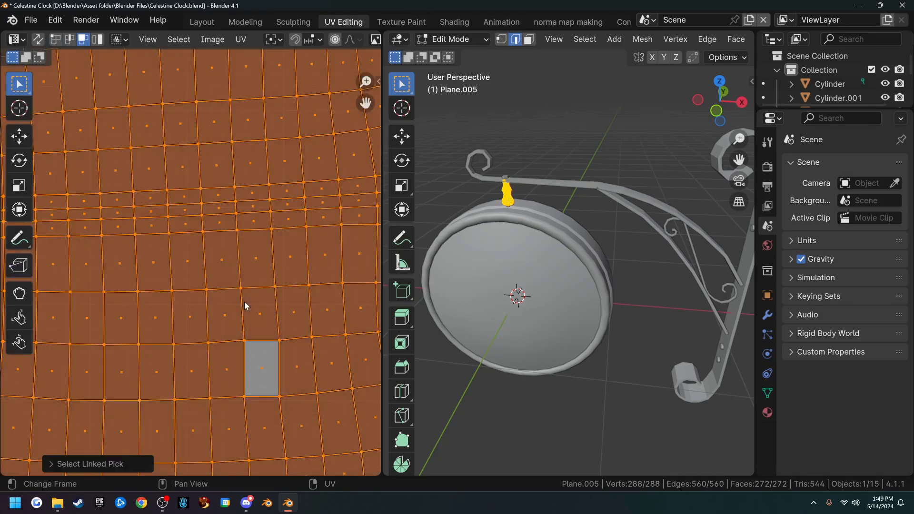
{"action": "scroll", "coordinate": [285, 313], "scroll_direction": "down", "scroll_amount": 3}
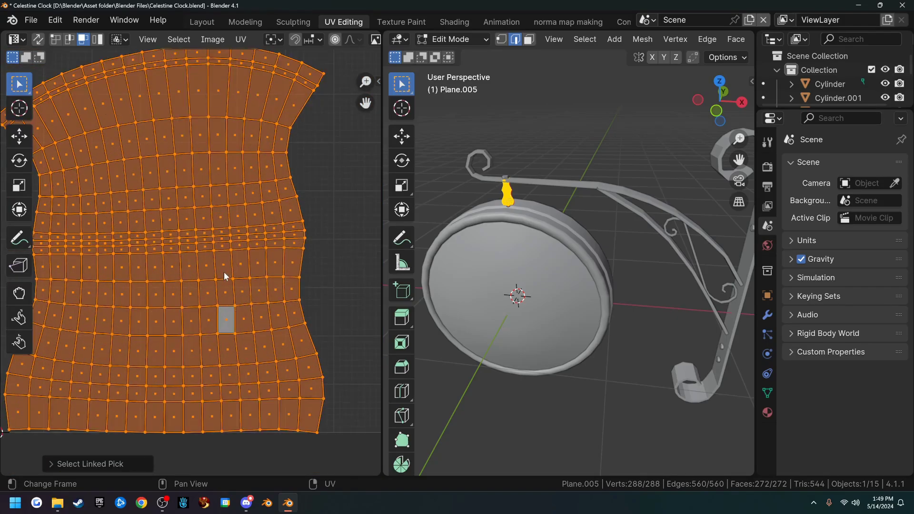
{"action": "key", "text": "u"}
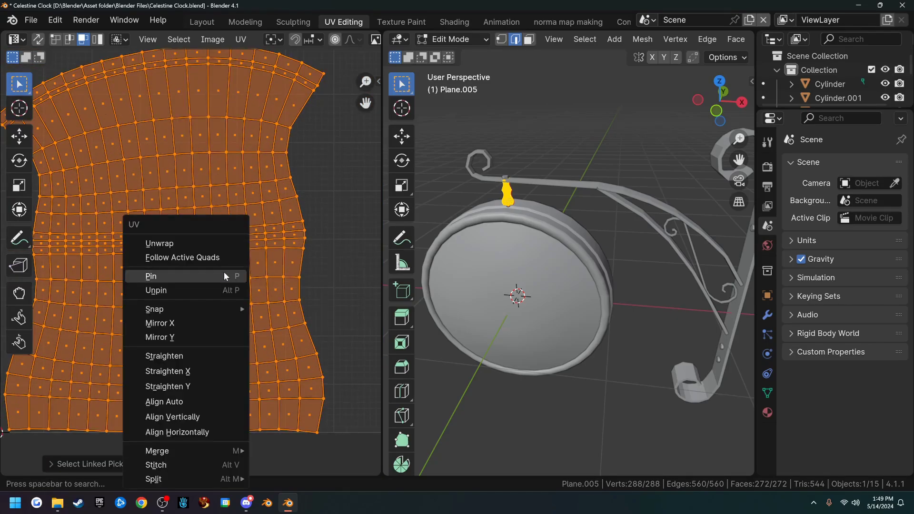
{"action": "left_click", "coordinate": [201, 260]}
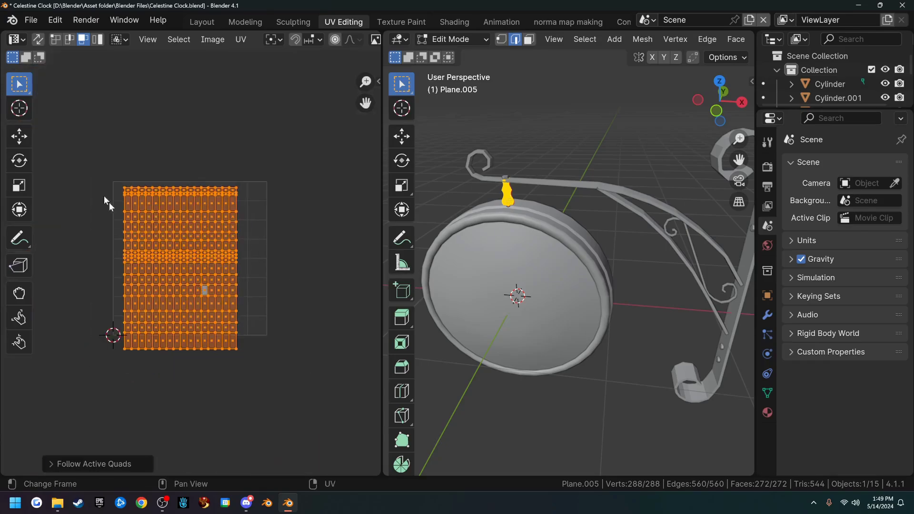
{"action": "scroll", "coordinate": [288, 352], "scroll_direction": "up", "scroll_amount": 2}
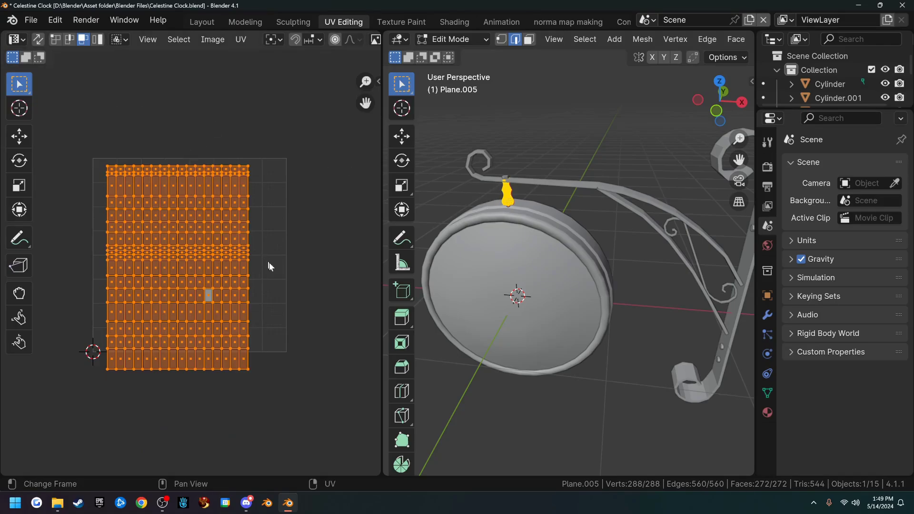
{"action": "key", "text": "ctrl+z"}
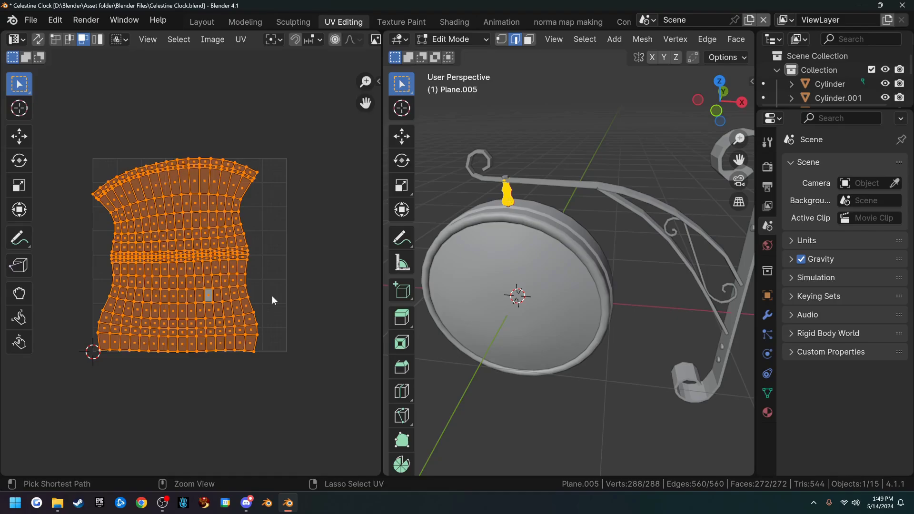
{"action": "key", "text": "ctrl+z"}
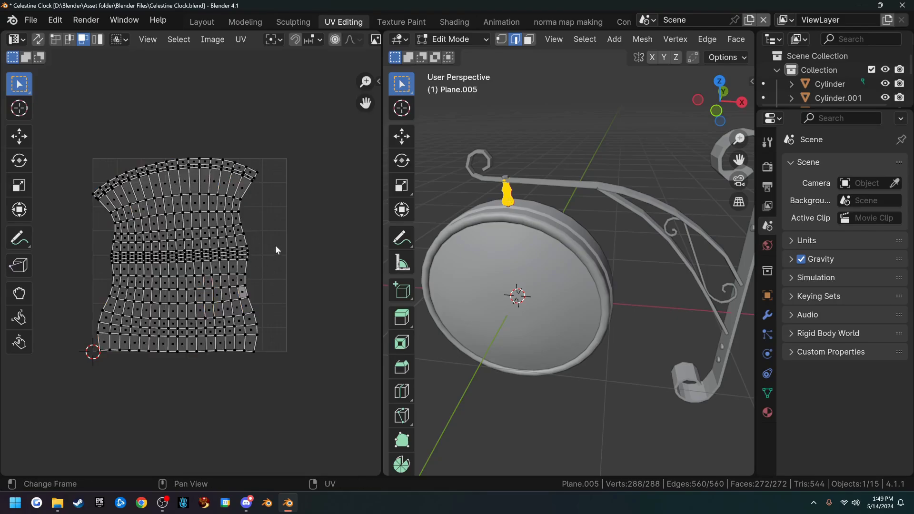
- Try straightening the entire spindle island into a grid with the UV Squares add-on, and undo it
{"action": "key", "text": "a"}
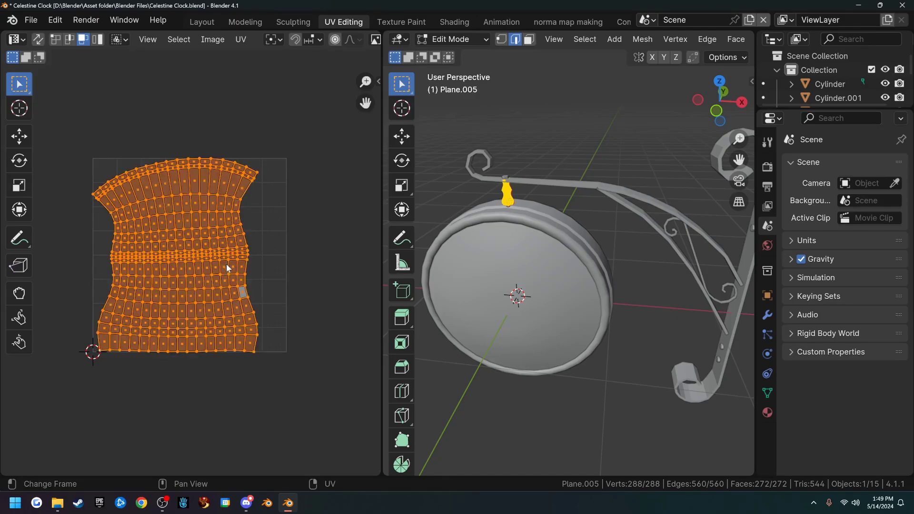
{"action": "key", "text": "n"}
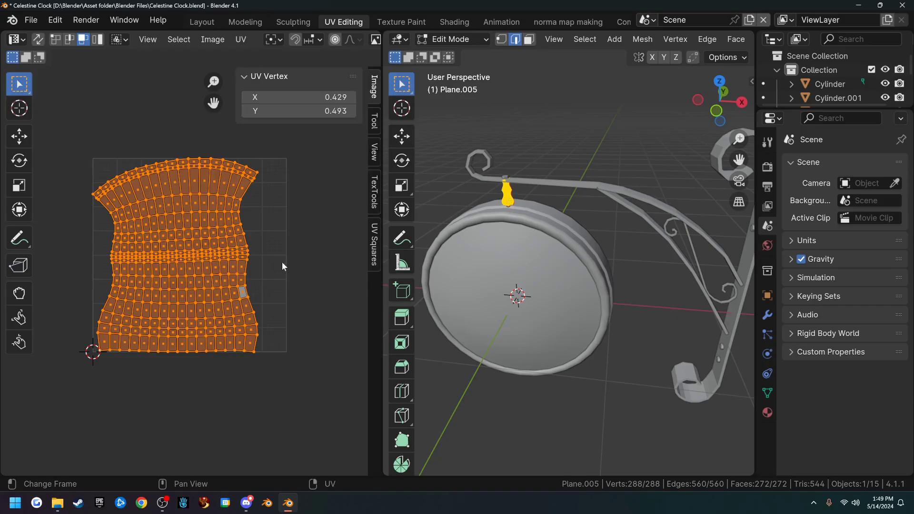
{"action": "left_click", "coordinate": [372, 246]}
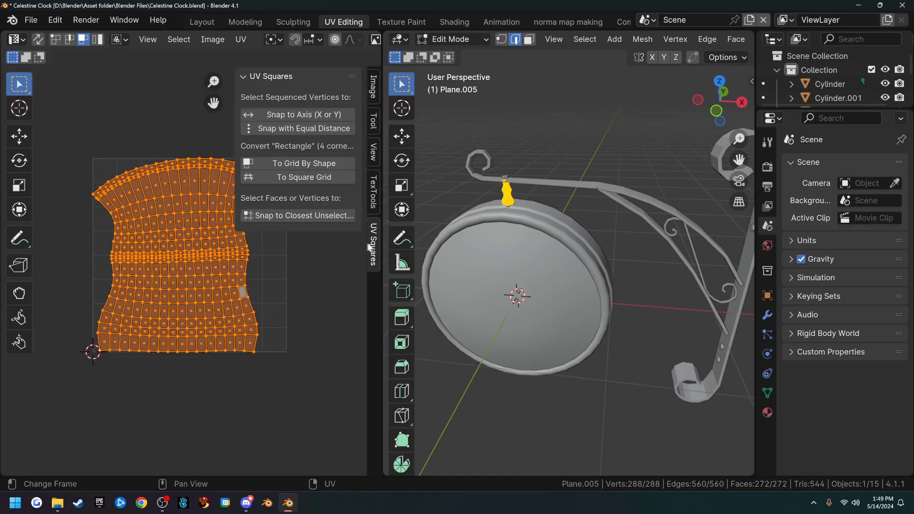
{"action": "left_click", "coordinate": [295, 116]}
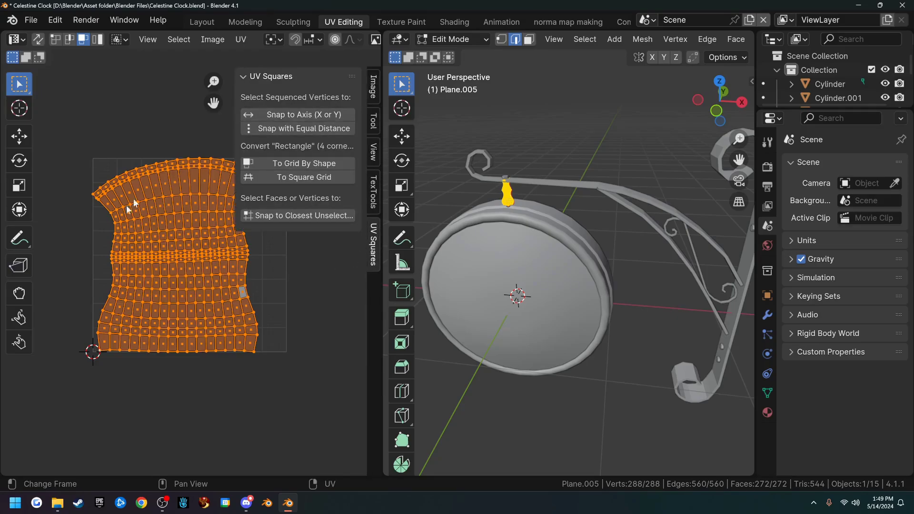
{"action": "left_click", "coordinate": [299, 113]}
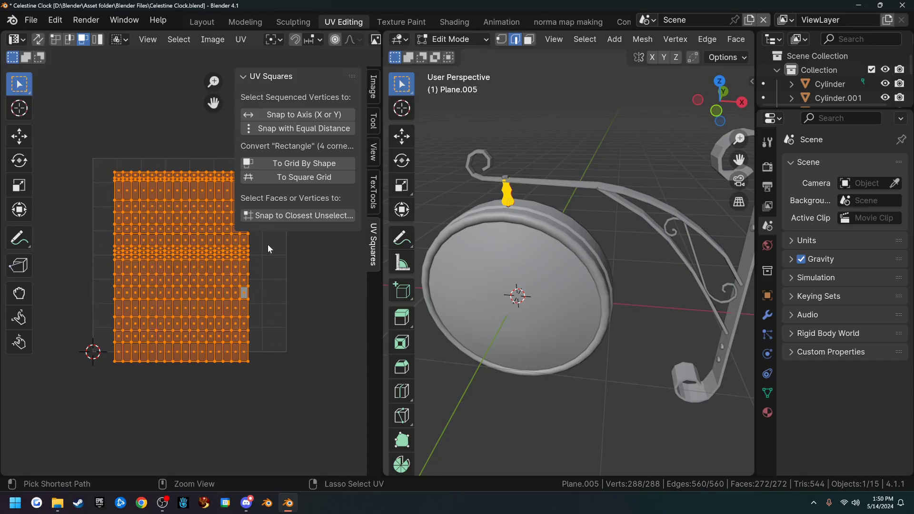
{"action": "key", "text": "ctrl+z"}
- Straighten the entire spindle UV island into a regular grid with the TexTools Rectify operation
{"action": "left_click", "coordinate": [373, 192]}
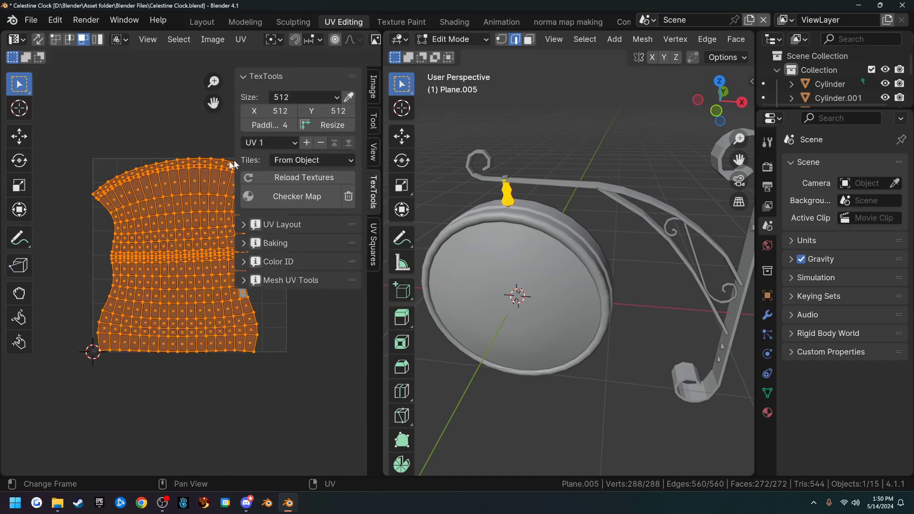
{"action": "left_click", "coordinate": [244, 223]}
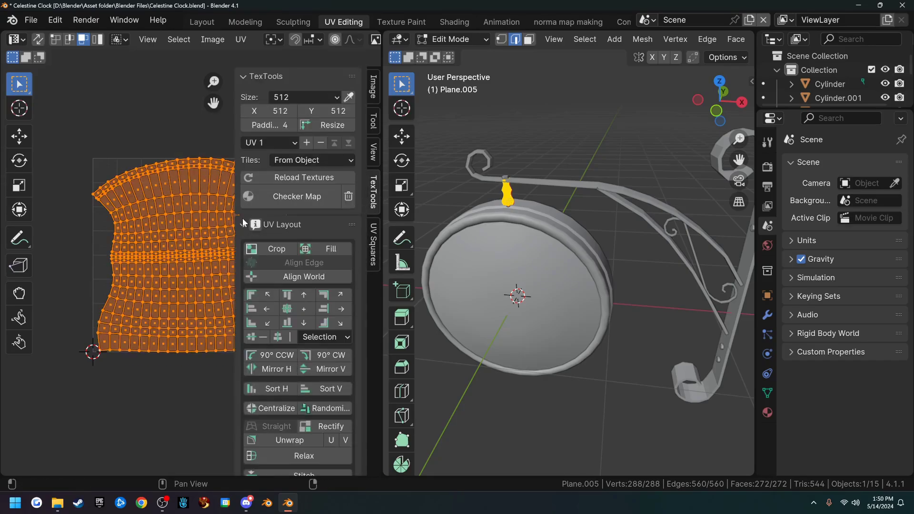
{"action": "scroll", "coordinate": [310, 288], "scroll_direction": "down", "scroll_amount": 3}
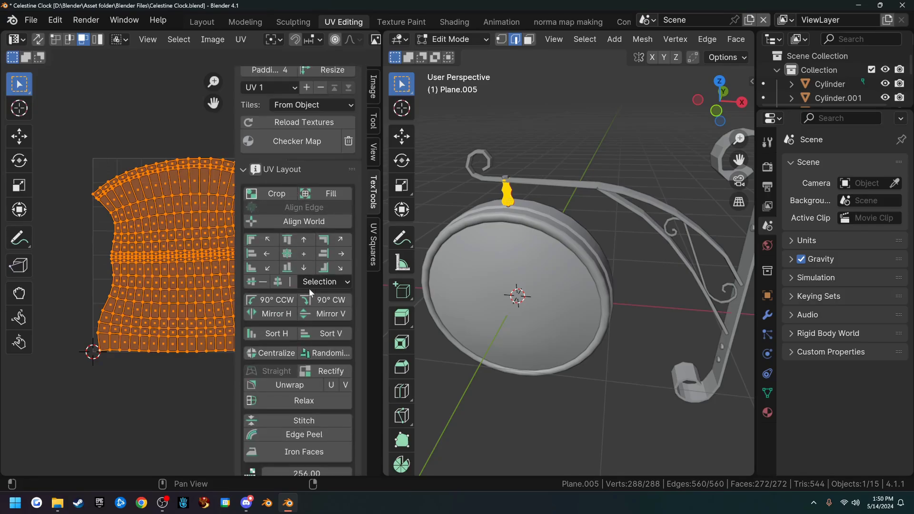
{"action": "scroll", "coordinate": [310, 289], "scroll_direction": "down", "scroll_amount": 2}
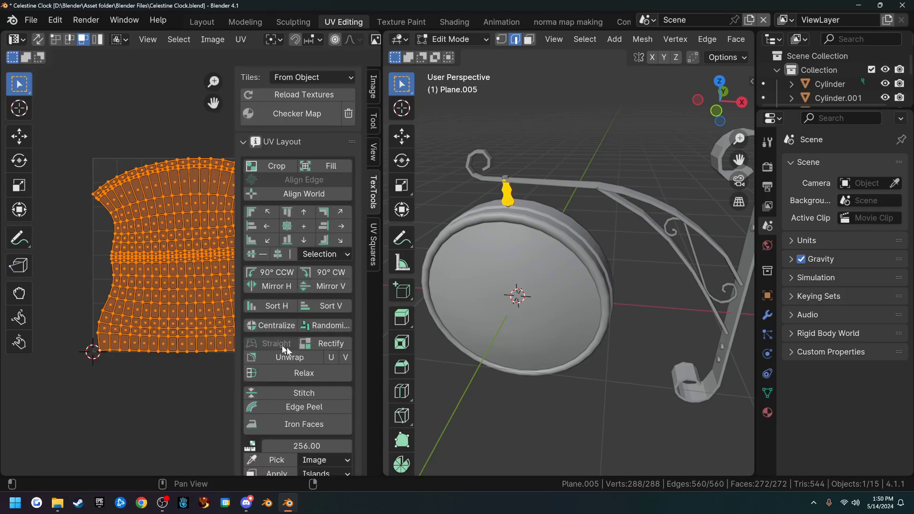
{"action": "left_click", "coordinate": [330, 345]}
{"action": "scroll", "coordinate": [147, 250], "scroll_direction": "down", "scroll_amount": 3}
{"action": "middle_click_drag", "start_coordinate": [205, 271], "coordinate": [168, 259], "text": "shift"}
{"action": "scroll", "coordinate": [161, 259], "scroll_direction": "up", "scroll_amount": 3}
{"action": "scroll", "coordinate": [161, 259], "scroll_direction": "down", "scroll_amount": 2}
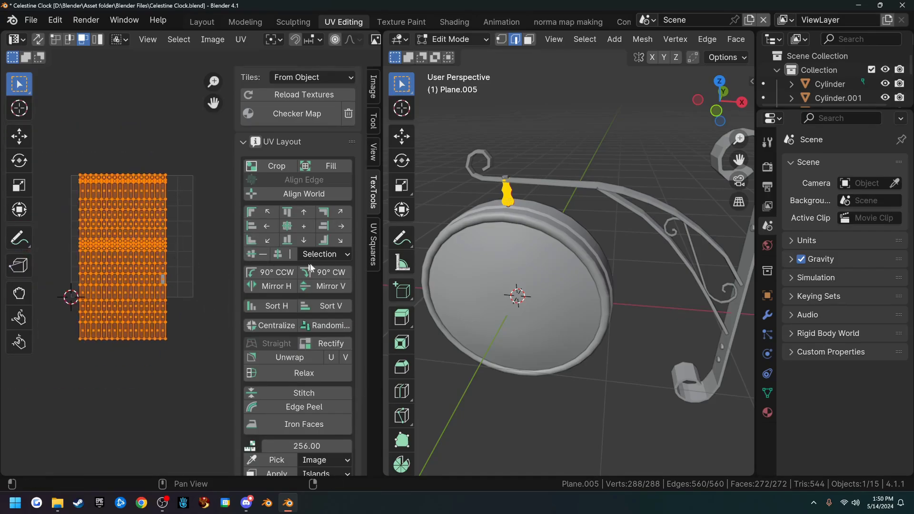
{"action": "left_click", "coordinate": [372, 247]}
{"action": "left_click", "coordinate": [374, 198]}
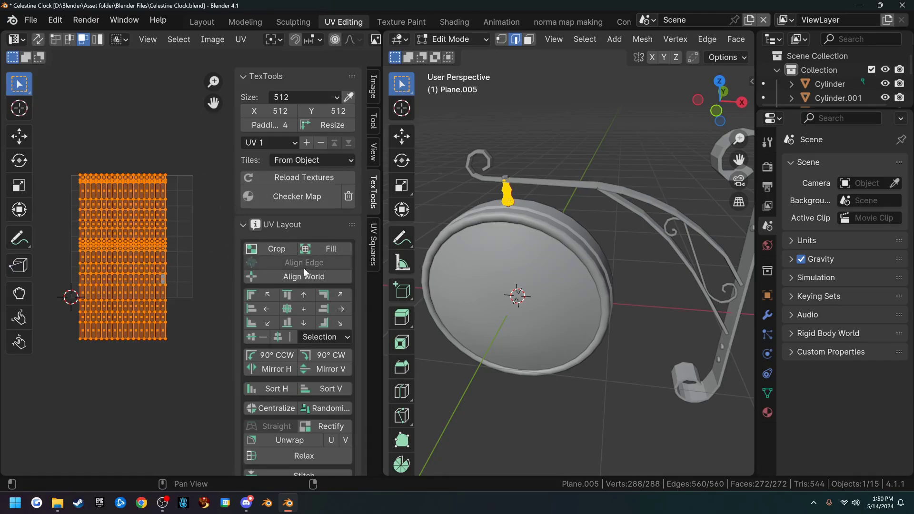
{"action": "key", "text": "n"}
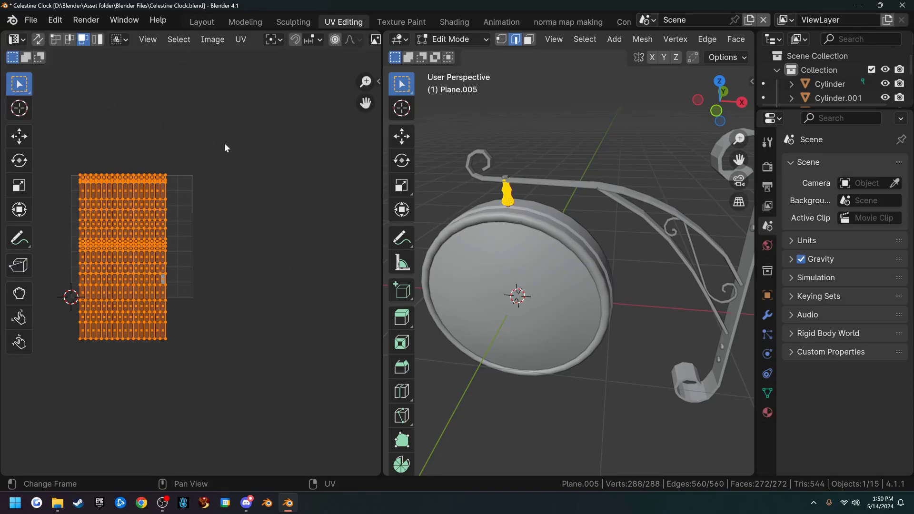
- Return to the Layout workspace and leave local view so the complete clock and bracket are shown
{"action": "left_click", "coordinate": [207, 22]}
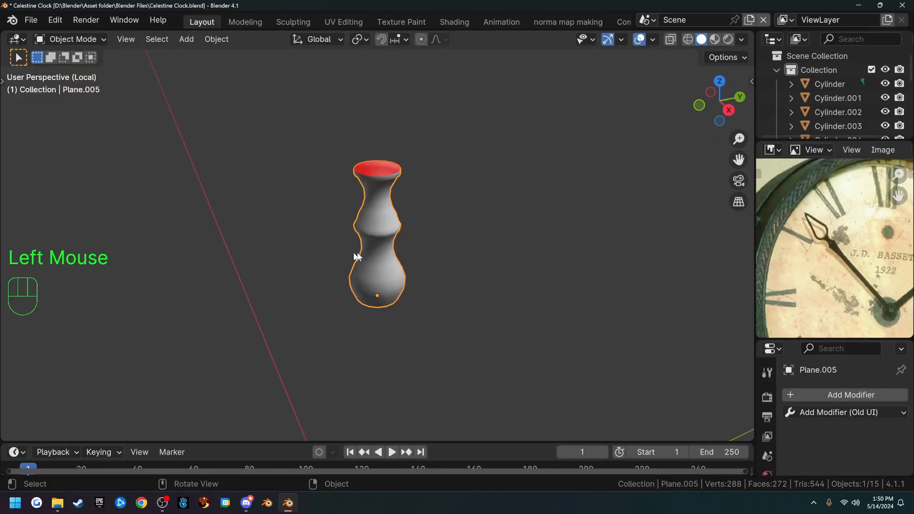
{"action": "scroll", "coordinate": [368, 242], "scroll_direction": "down", "scroll_amount": 3}
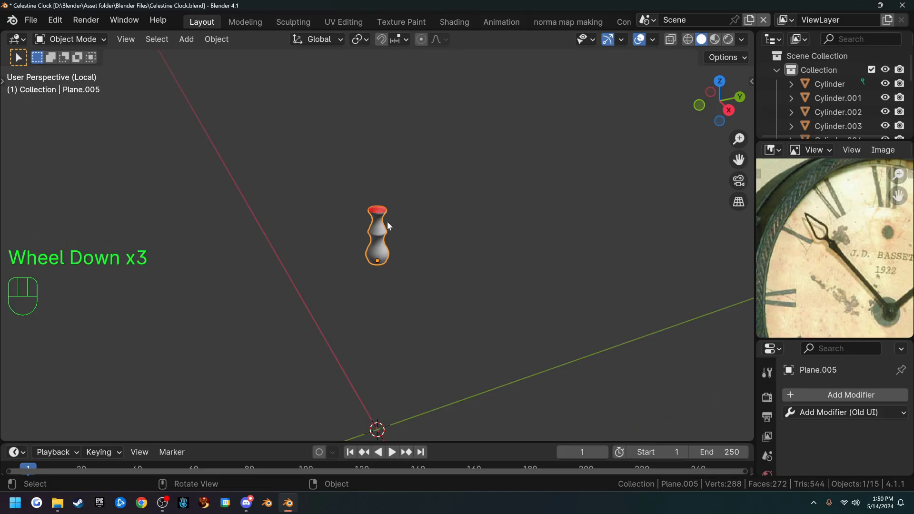
{"action": "key", "text": "slash"}
{"action": "scroll", "coordinate": [383, 233], "scroll_direction": "down", "scroll_amount": 4}
{"action": "scroll", "coordinate": [384, 240], "scroll_direction": "down", "scroll_amount": 2}
{"action": "middle_click_drag", "start_coordinate": [384, 240], "coordinate": [419, 292]}
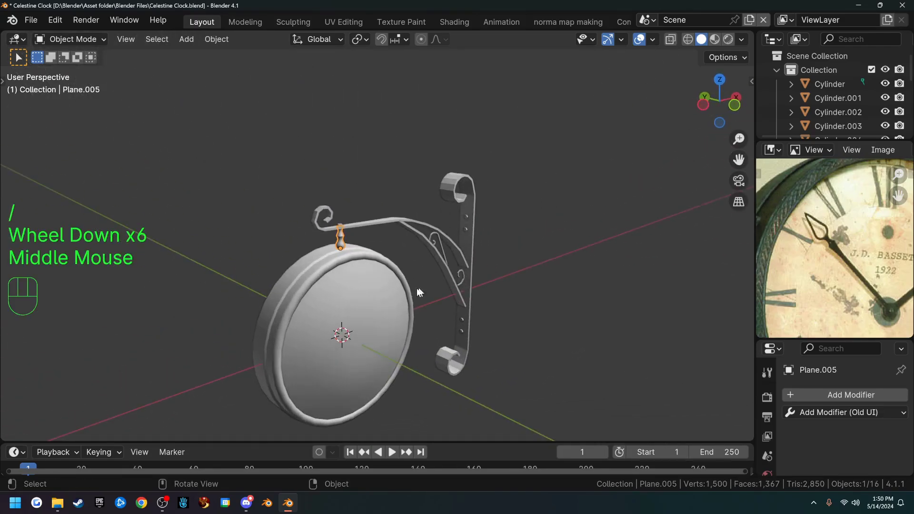
- UV map all faces of the clock's front glass with Project from View in the front orthographic view
{"action": "left_click", "coordinate": [365, 311]}
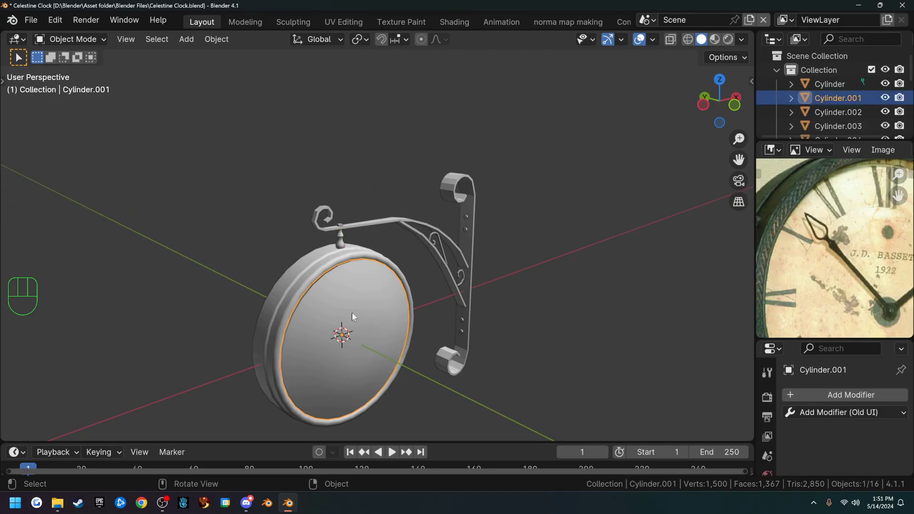
{"action": "middle_click_drag", "start_coordinate": [372, 322], "coordinate": [377, 285], "text": "shift"}
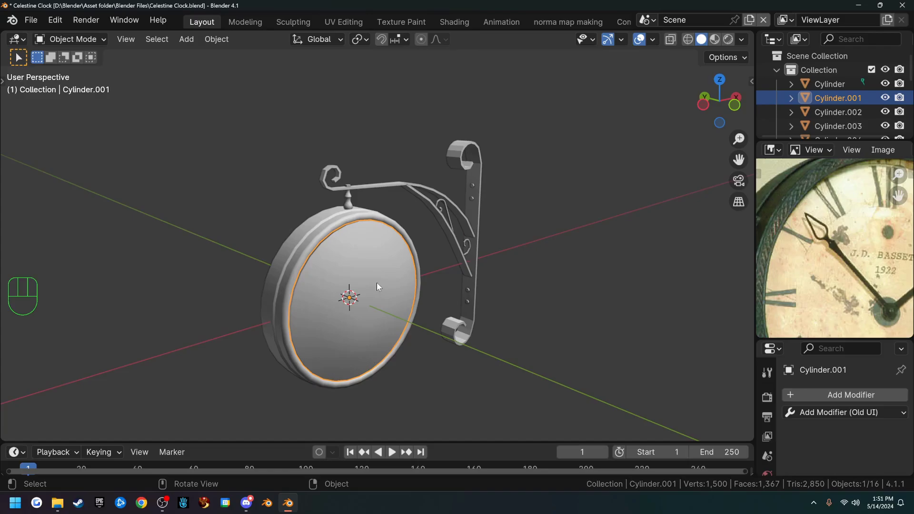
{"action": "key", "text": "KP_1"}
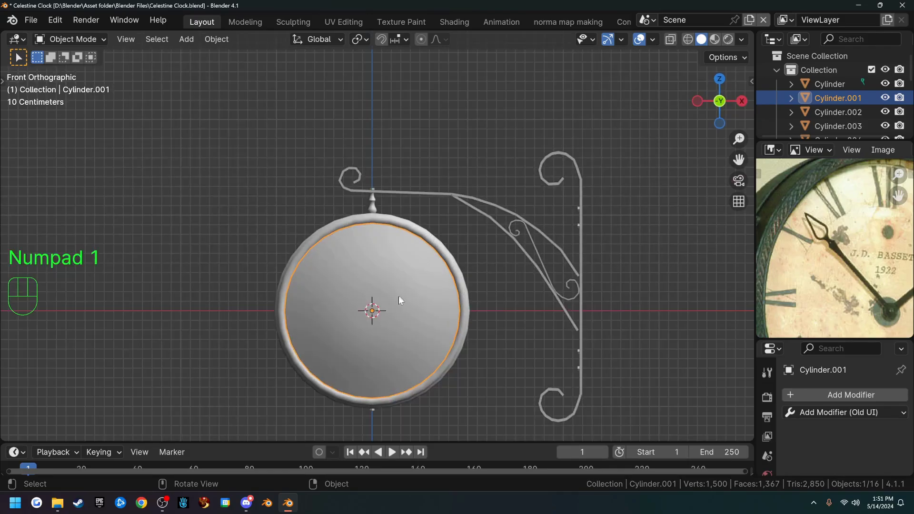
{"action": "key", "text": "Tab"}
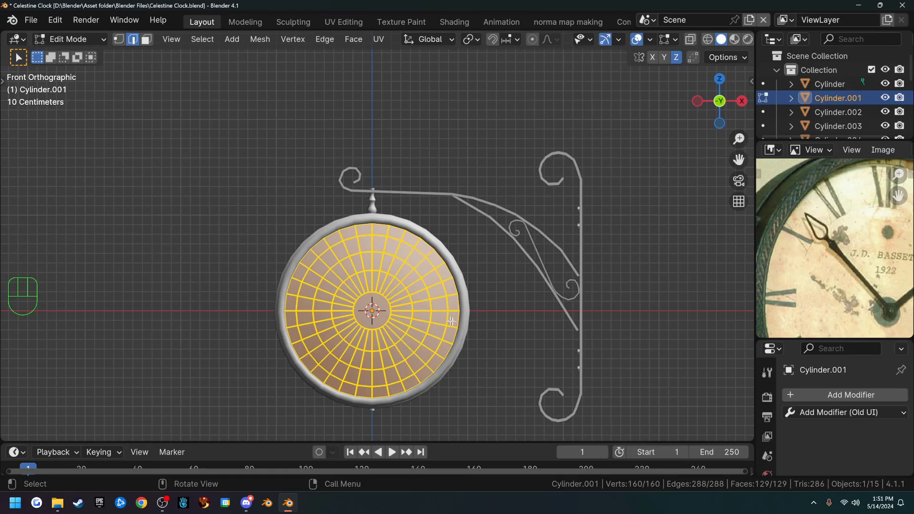
{"action": "key", "text": "u"}
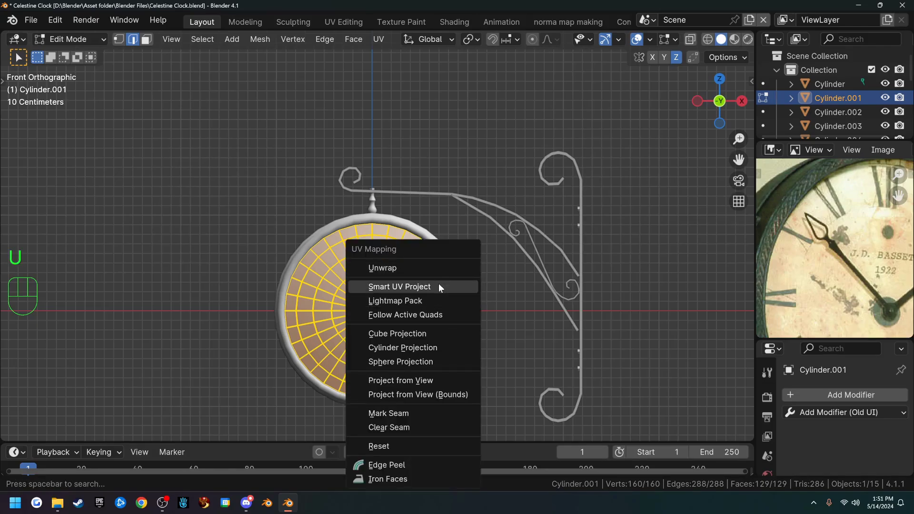
{"action": "left_click", "coordinate": [442, 379]}
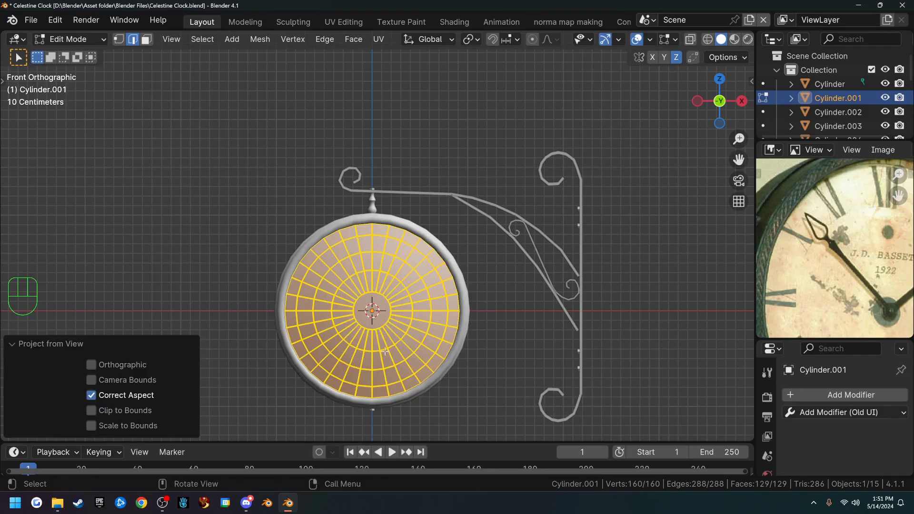
- In the UV Editing workspace, select the glass's circular UV island and enlarge it to about 60% of the UV tile's width
{"action": "left_click", "coordinate": [342, 22]}
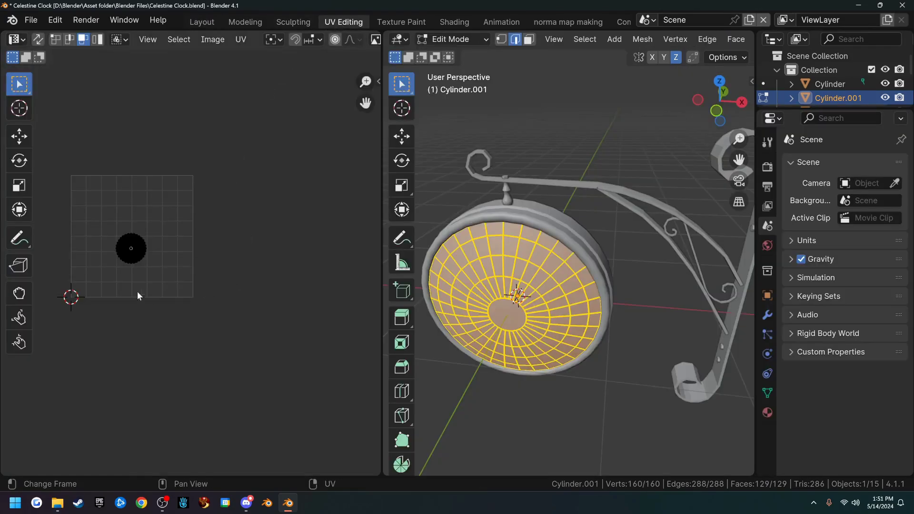
{"action": "scroll", "coordinate": [136, 254], "scroll_direction": "up", "scroll_amount": 2}
{"action": "middle_click_drag", "start_coordinate": [128, 266], "coordinate": [237, 301]}
{"action": "scroll", "coordinate": [219, 299], "scroll_direction": "up", "scroll_amount": 4}
{"action": "left_click_drag", "start_coordinate": [94, 129], "coordinate": [253, 292]}
{"action": "scroll", "coordinate": [278, 299], "scroll_direction": "down", "scroll_amount": 9}
{"action": "key", "text": "s"}
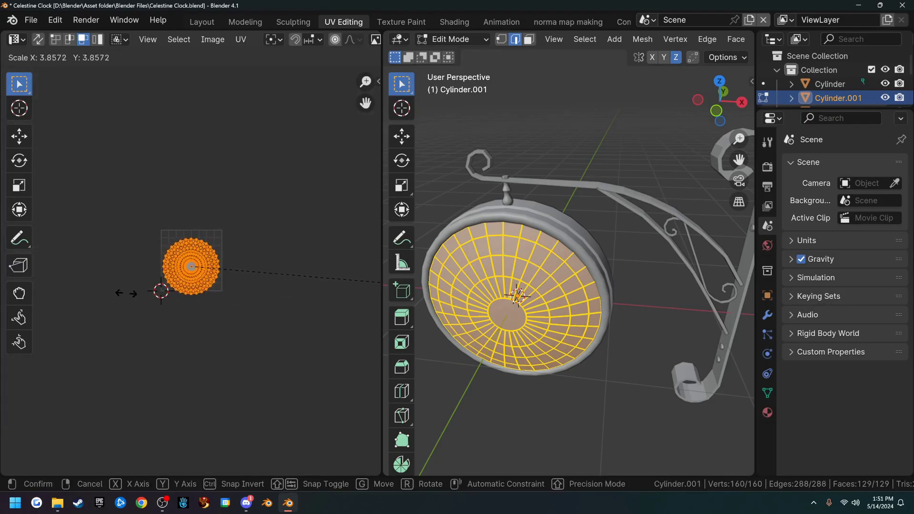
{"action": "left_click", "coordinate": [92, 304]}
{"action": "scroll", "coordinate": [189, 310], "scroll_direction": "up", "scroll_amount": 4}
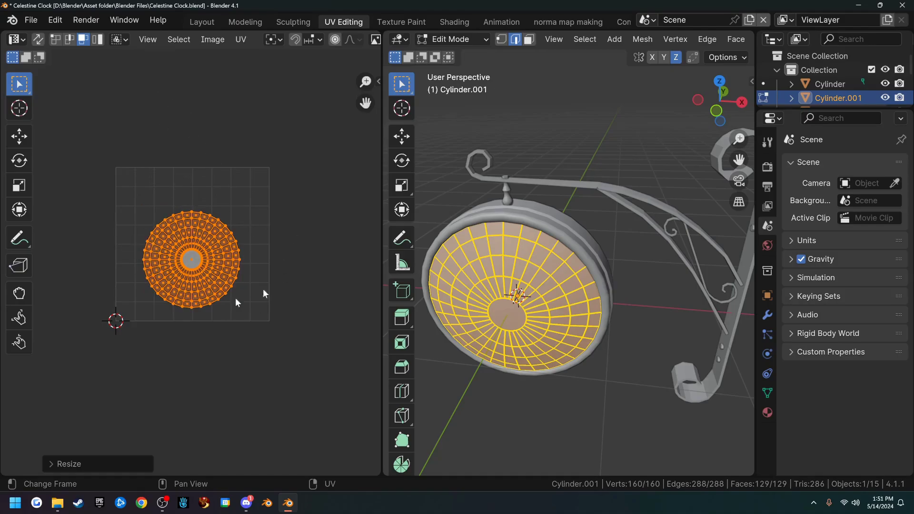
- Hide the front glass in the Layout workspace and enter Edit Mode on the clock case behind it
{"action": "left_click", "coordinate": [199, 22]}
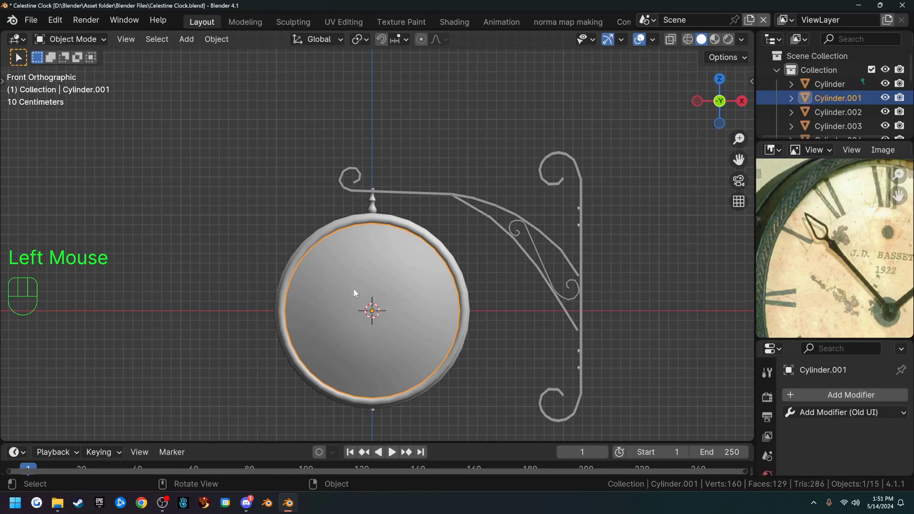
{"action": "key", "text": "h"}
{"action": "scroll", "coordinate": [354, 293], "scroll_direction": "up", "scroll_amount": 2}
{"action": "middle_click_drag", "start_coordinate": [341, 259], "coordinate": [449, 285]}
{"action": "left_click", "coordinate": [353, 274]}
{"action": "key", "text": "Tab"}
{"action": "scroll", "coordinate": [343, 286], "scroll_direction": "up", "scroll_amount": 2}
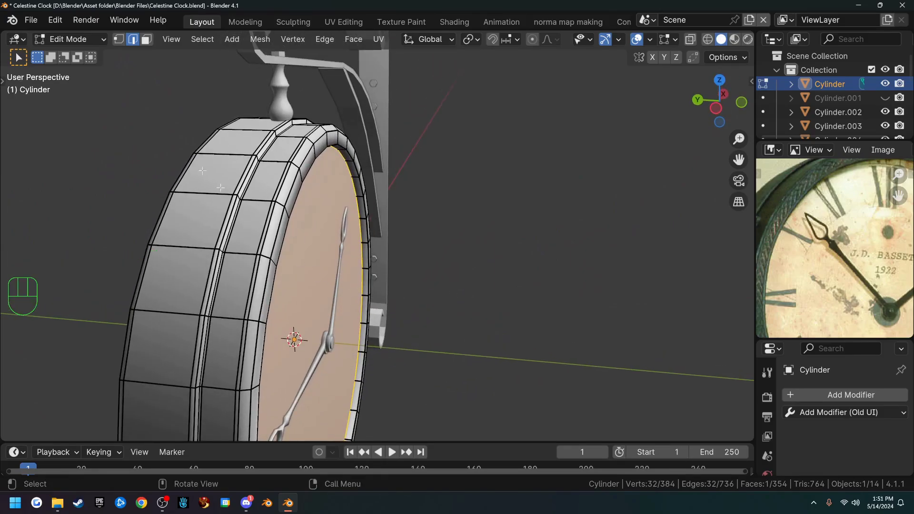
- Mark the edges around the selected front dial face as a seam and clear the selection
{"action": "middle_click_drag", "start_coordinate": [407, 300], "coordinate": [308, 278]}
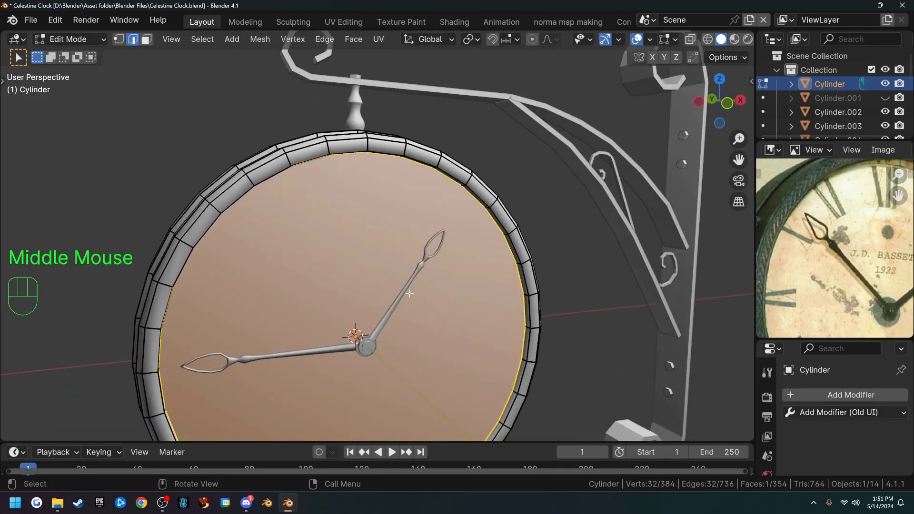
{"action": "key", "text": "KP_1"}
{"action": "scroll", "coordinate": [429, 271], "scroll_direction": "down", "scroll_amount": 2}
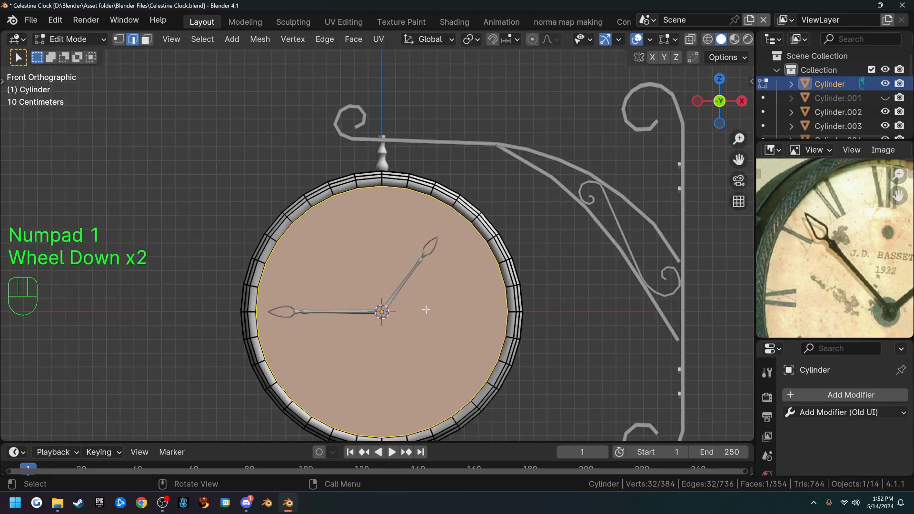
{"action": "key", "text": "u"}
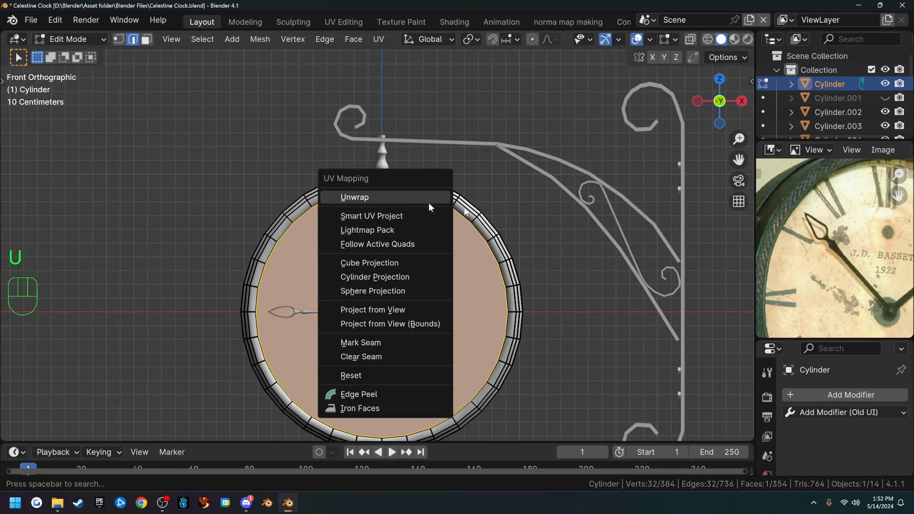
{"action": "left_click", "coordinate": [404, 201]}
{"action": "key", "text": "2"}
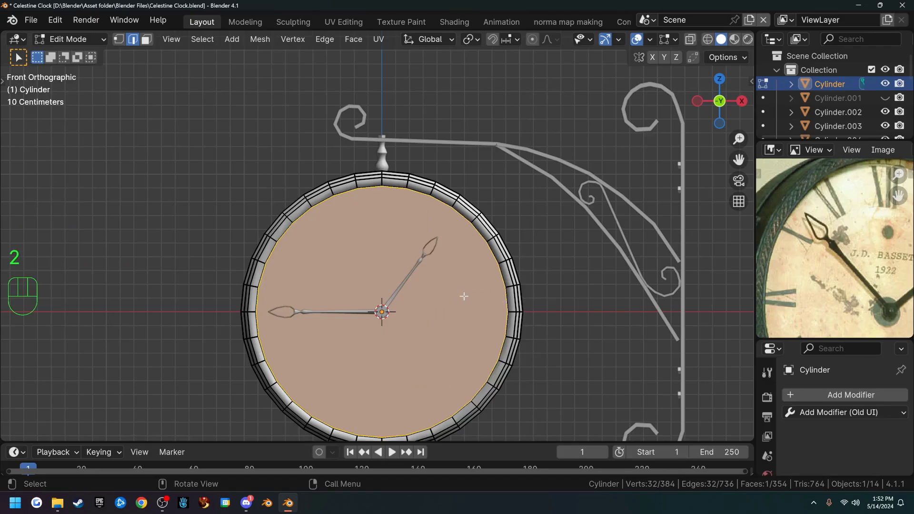
{"action": "right_click", "coordinate": [468, 333]}
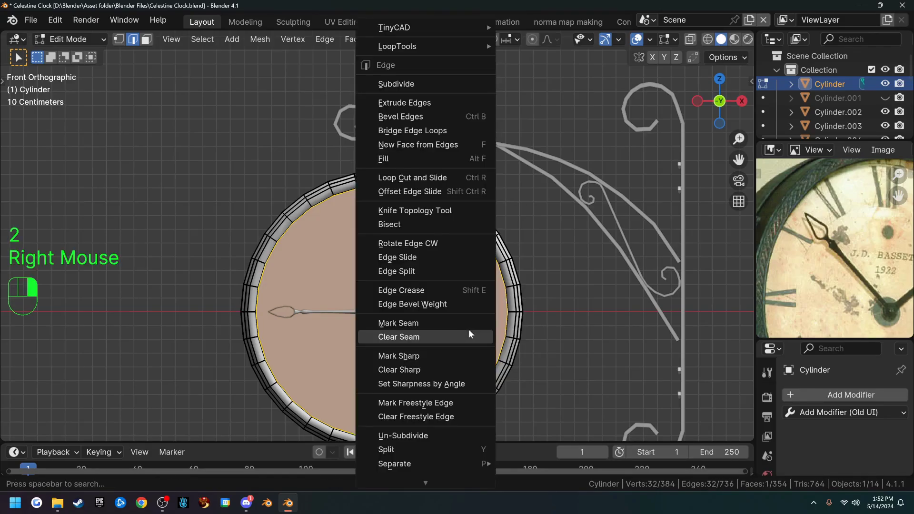
{"action": "key", "text": "n"}
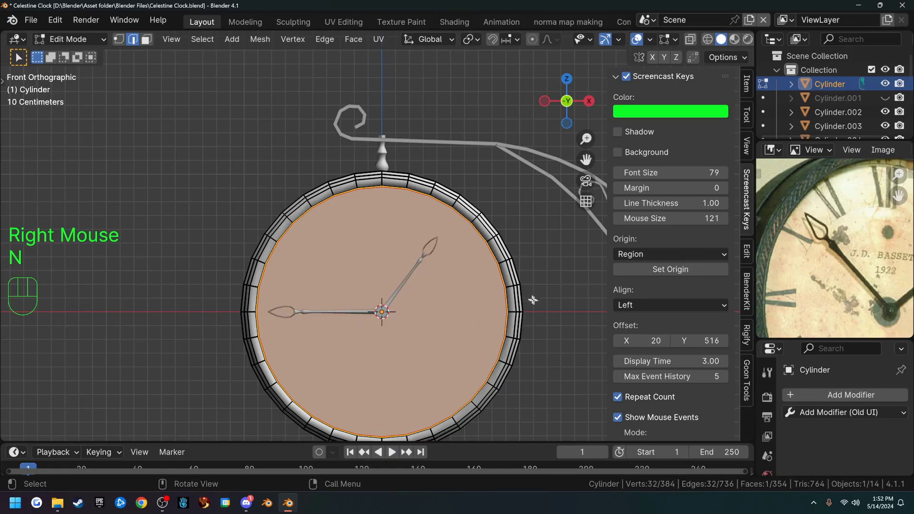
{"action": "key", "text": "n"}
{"action": "left_click", "coordinate": [584, 313]}
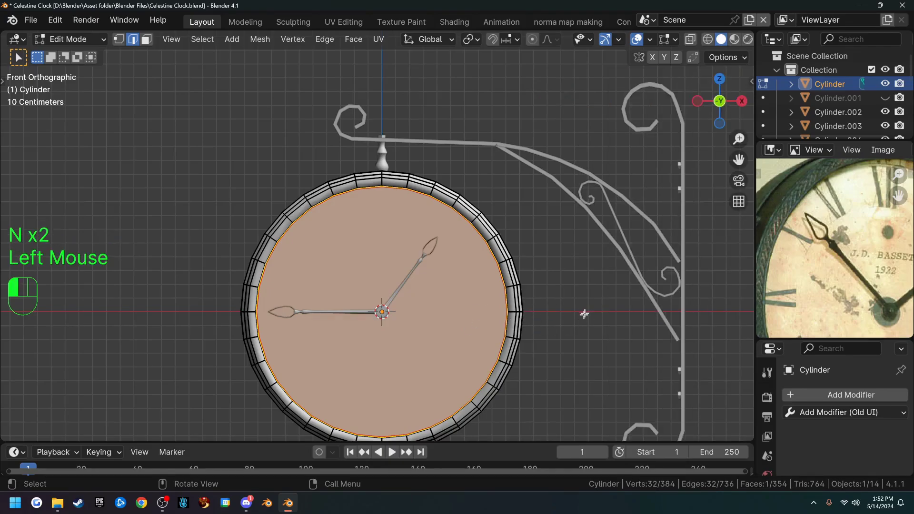
{"action": "scroll", "coordinate": [453, 223], "scroll_direction": "up", "scroll_amount": 2}
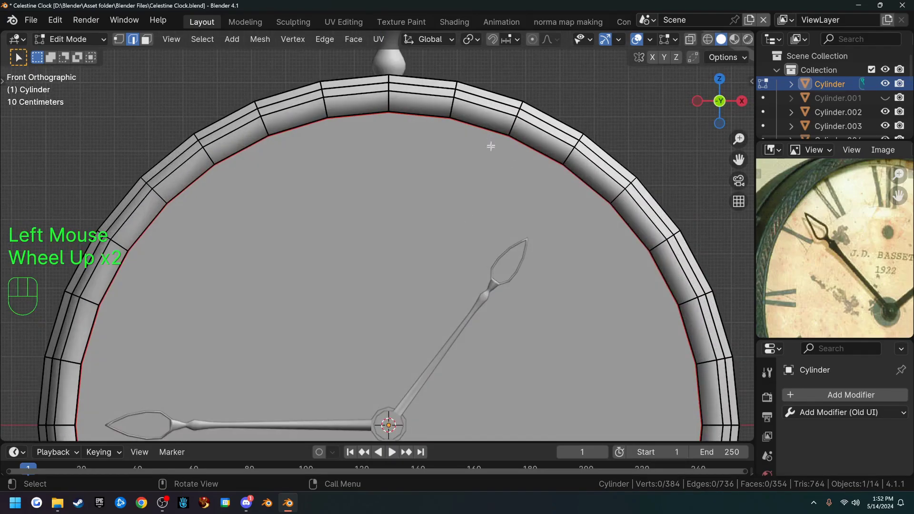
- Select the edge loop on the front side of the groove around the case's outer rim and mark it as a seam
{"action": "scroll", "coordinate": [382, 218], "scroll_direction": "down", "scroll_amount": 3}
{"action": "middle_click_drag", "start_coordinate": [350, 301], "coordinate": [311, 255]}
{"action": "scroll", "coordinate": [227, 214], "scroll_direction": "up", "scroll_amount": 3}
{"action": "scroll", "coordinate": [210, 247], "scroll_direction": "up", "scroll_amount": 1}
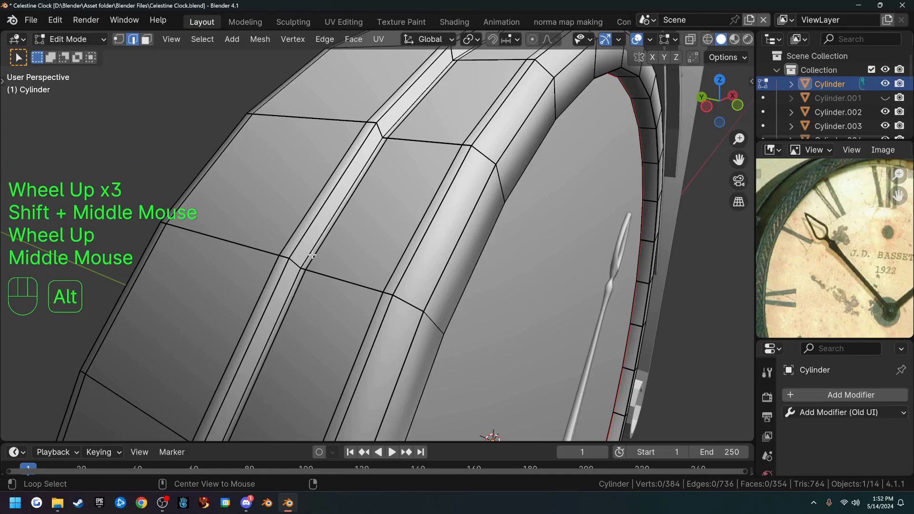
{"action": "left_click", "coordinate": [314, 255], "text": "alt"}
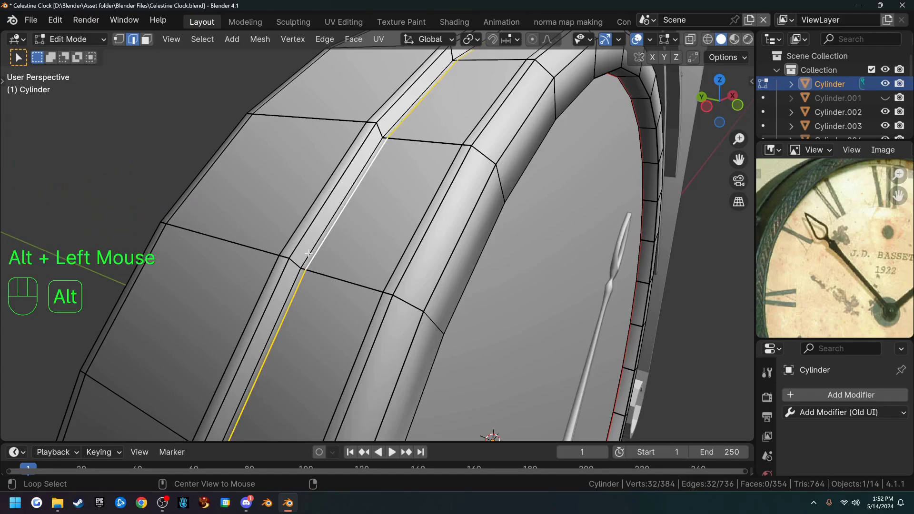
{"action": "left_click", "coordinate": [309, 256], "text": "alt"}
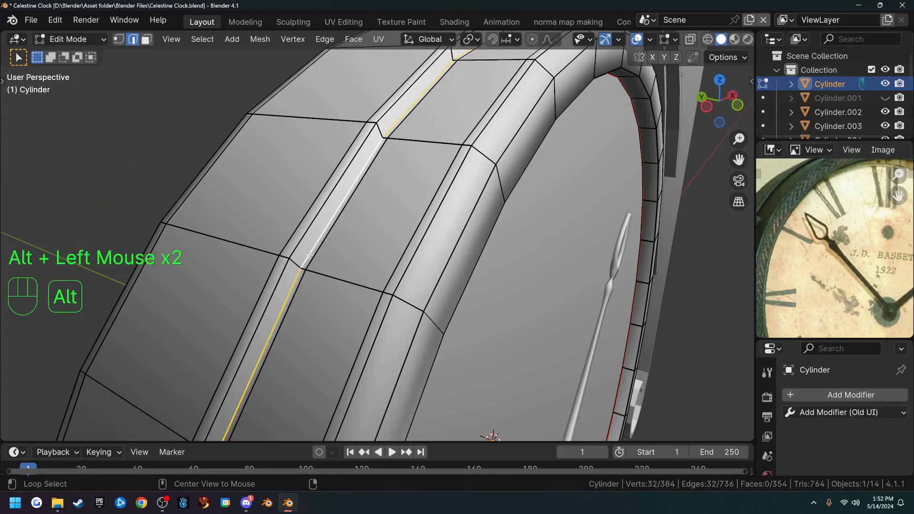
{"action": "right_click", "coordinate": [367, 250]}
- Select the edge loop around the case's flat back face and mark it as a seam
{"action": "scroll", "coordinate": [373, 255], "scroll_direction": "down", "scroll_amount": 2}
{"action": "middle_click_drag", "start_coordinate": [353, 258], "coordinate": [488, 252]}
{"action": "scroll", "coordinate": [487, 276], "scroll_direction": "up", "scroll_amount": 3}
{"action": "left_click", "coordinate": [510, 255], "text": "alt"}
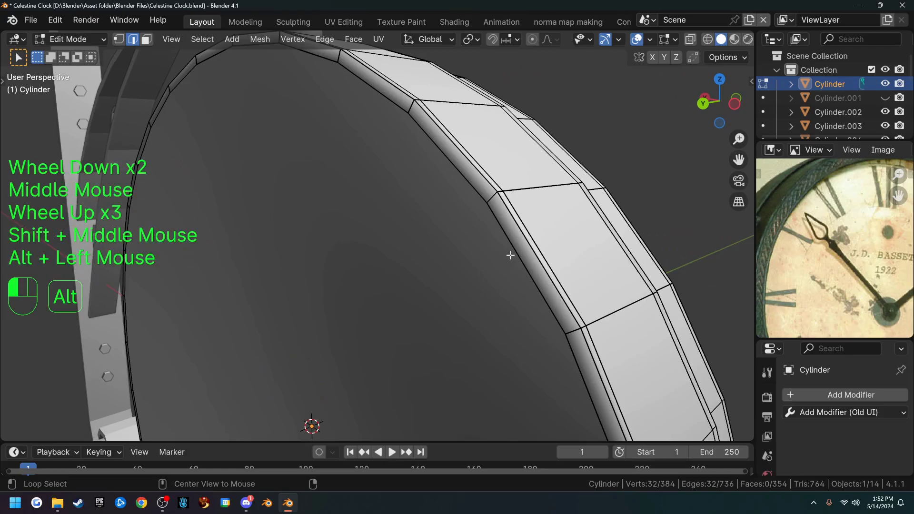
{"action": "scroll", "coordinate": [494, 278], "scroll_direction": "down", "scroll_amount": 2}
{"action": "right_click", "coordinate": [462, 316]}
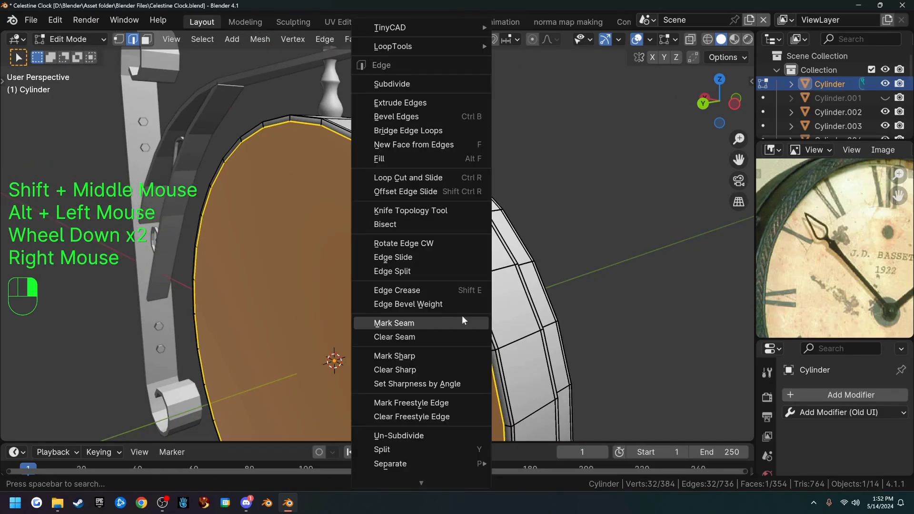
{"action": "scroll", "coordinate": [476, 342], "scroll_direction": "down", "scroll_amount": 2}
{"action": "middle_click_drag", "start_coordinate": [476, 343], "coordinate": [305, 357]}
{"action": "scroll", "coordinate": [400, 257], "scroll_direction": "up", "scroll_amount": 2}
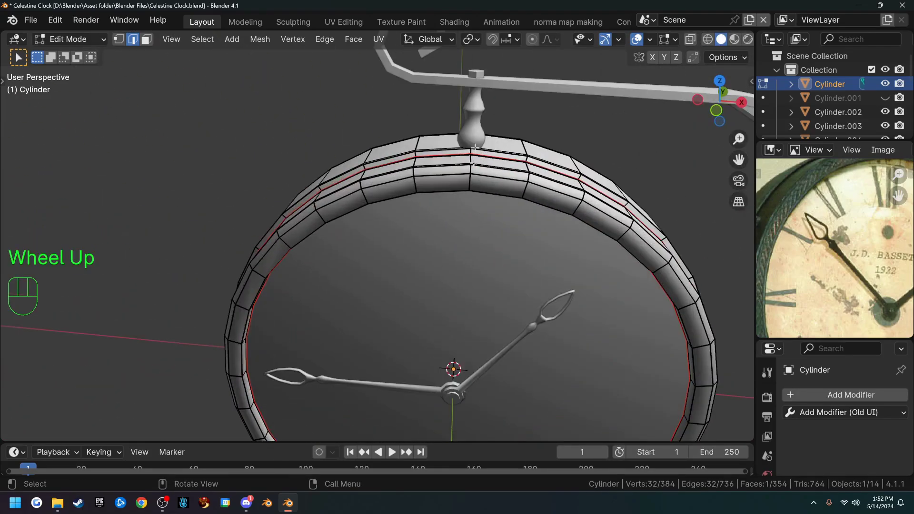
- Select the edges running across the case's rim at its top, below the finial, and mark them as a seam
{"action": "middle_click_drag", "start_coordinate": [565, 195], "coordinate": [405, 177], "text": "shift"}
{"action": "scroll", "coordinate": [428, 191], "scroll_direction": "up", "scroll_amount": 2}
{"action": "left_click", "coordinate": [421, 187], "text": "alt"}
{"action": "scroll", "coordinate": [405, 177], "scroll_direction": "down", "scroll_amount": 2}
{"action": "middle_click_drag", "start_coordinate": [412, 248], "coordinate": [538, 211]}
{"action": "middle_click_drag", "start_coordinate": [441, 202], "coordinate": [458, 273]}
{"action": "scroll", "coordinate": [448, 266], "scroll_direction": "up", "scroll_amount": 2}
{"action": "scroll", "coordinate": [457, 273], "scroll_direction": "up", "scroll_amount": 1}
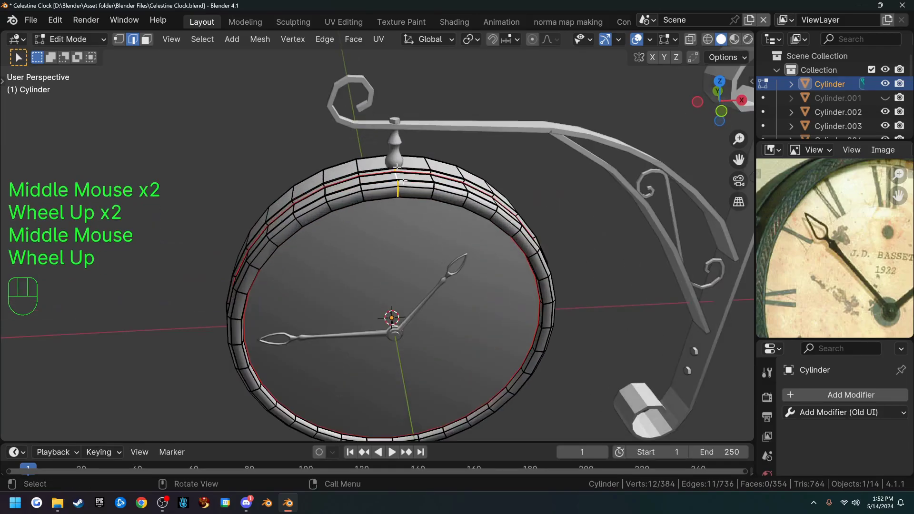
{"action": "right_click", "coordinate": [509, 280]}
{"action": "key", "text": "Escape"}
{"action": "scroll", "coordinate": [505, 271], "scroll_direction": "up", "scroll_amount": 1}
{"action": "middle_click_drag", "start_coordinate": [504, 271], "coordinate": [463, 270]}
- Select the whole clock case, unwrap it and inspect its islands in the UV Editing workspace
{"action": "key", "text": "a"}
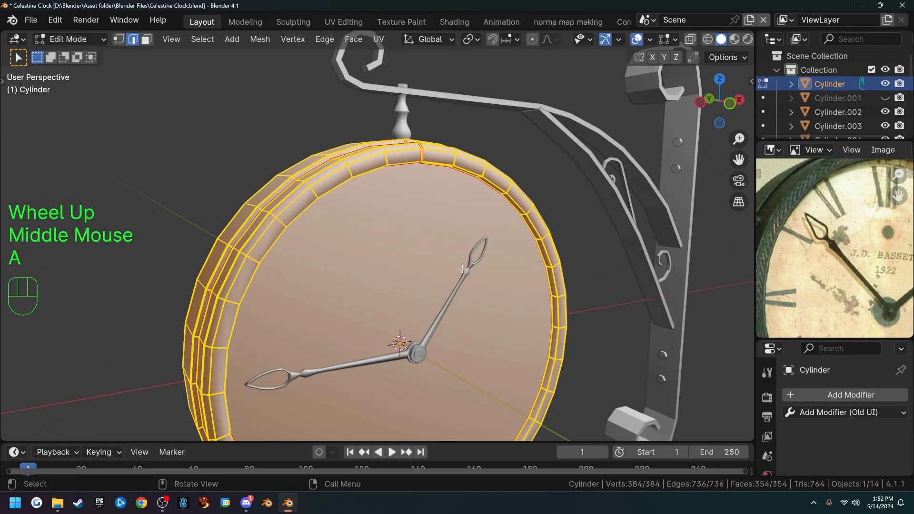
{"action": "key", "text": "u"}
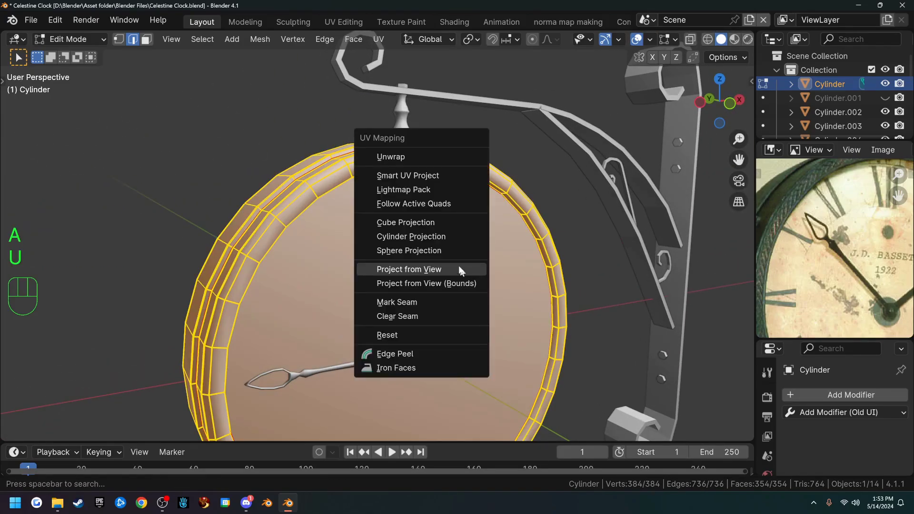
{"action": "left_click", "coordinate": [440, 156]}
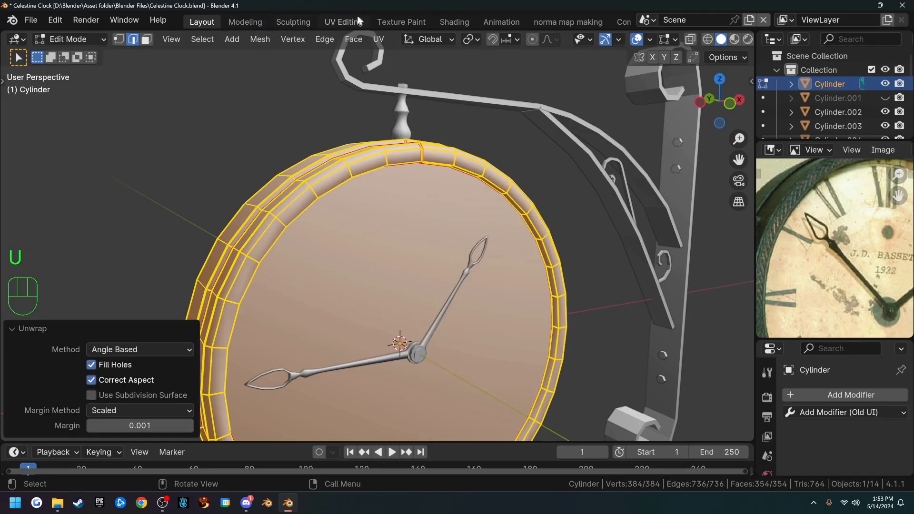
{"action": "left_click", "coordinate": [344, 22]}
{"action": "scroll", "coordinate": [153, 207], "scroll_direction": "up", "scroll_amount": 4}
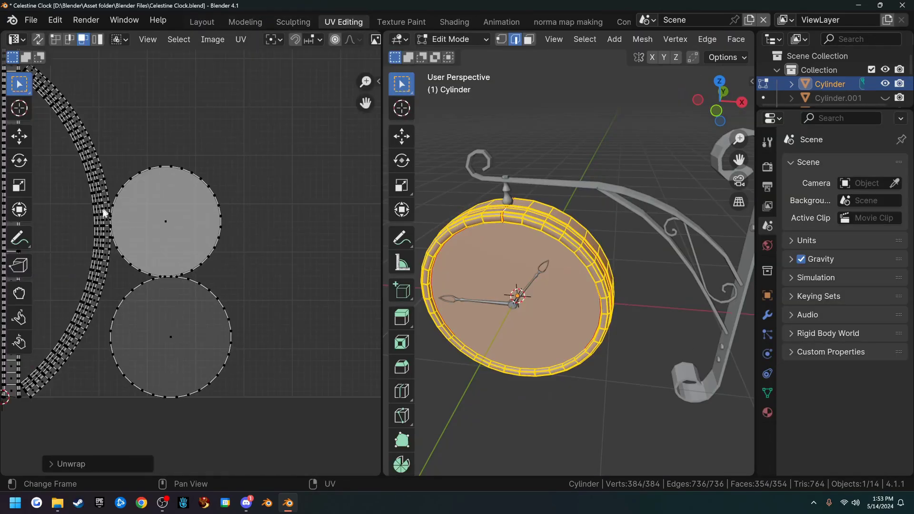
{"action": "scroll", "coordinate": [115, 286], "scroll_direction": "down", "scroll_amount": 2}
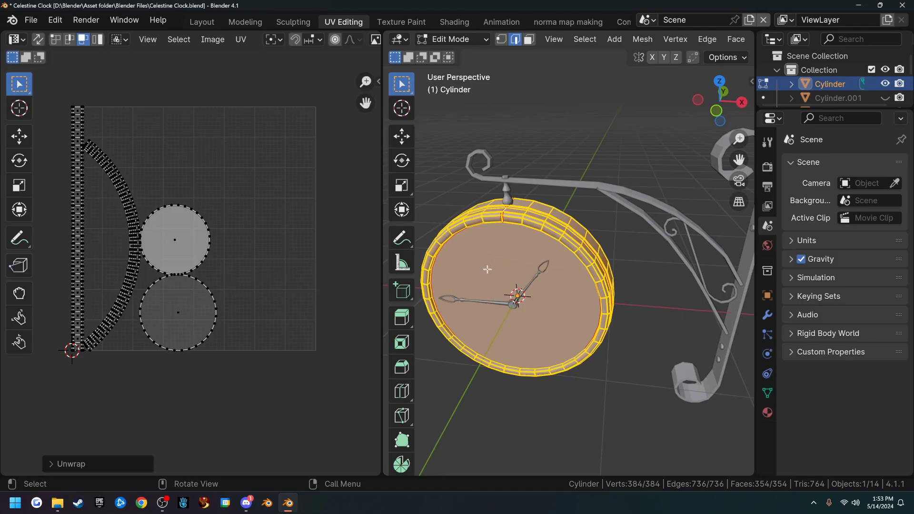
- Select only the front dial face in the Layout workspace and UV-project it from the front orthographic view with Project from View
{"action": "left_click", "coordinate": [205, 22]}
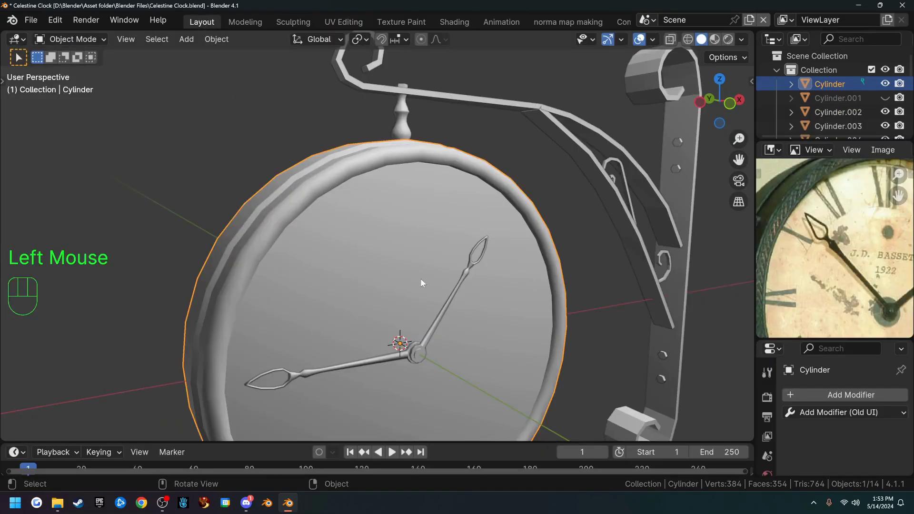
{"action": "key", "text": "KP_1"}
{"action": "scroll", "coordinate": [419, 276], "scroll_direction": "down", "scroll_amount": 2}
{"action": "key", "text": "Tab"}
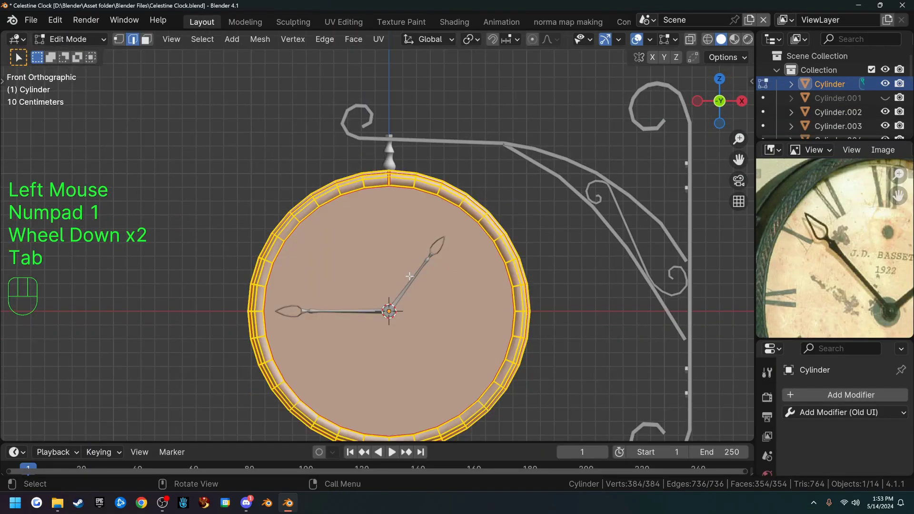
{"action": "left_click", "coordinate": [383, 257]}
{"action": "key", "text": "3"}
{"action": "left_click", "coordinate": [383, 257]}
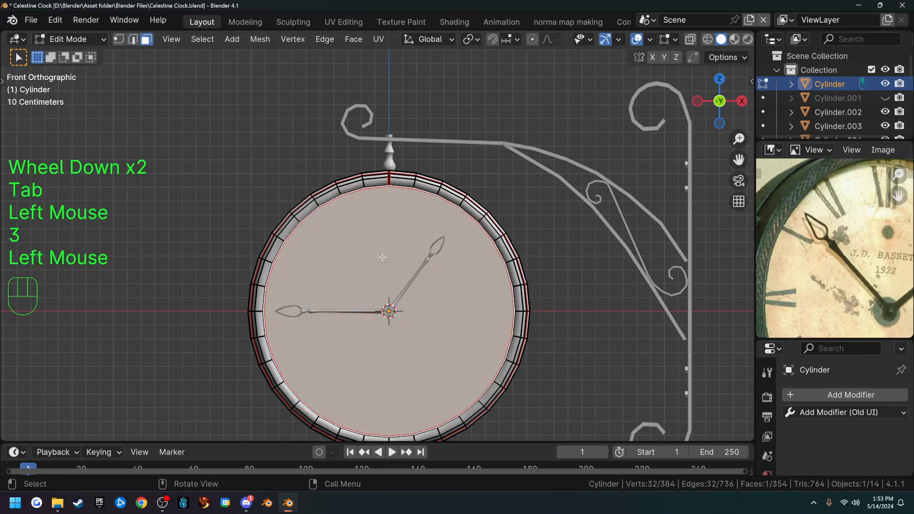
{"action": "key", "text": "u"}
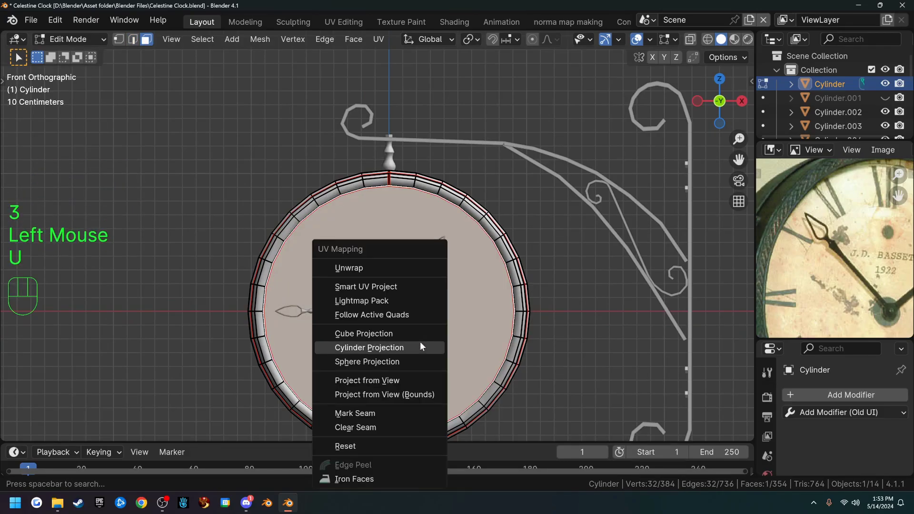
{"action": "left_click", "coordinate": [419, 381]}
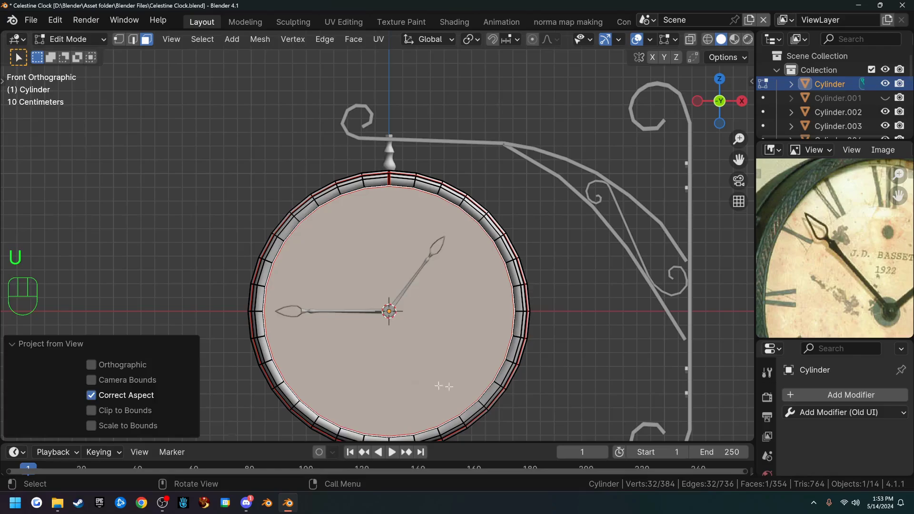
{"action": "scroll", "coordinate": [425, 297], "scroll_direction": "down", "scroll_amount": 2}
{"action": "scroll", "coordinate": [423, 302], "scroll_direction": "up", "scroll_amount": 1}
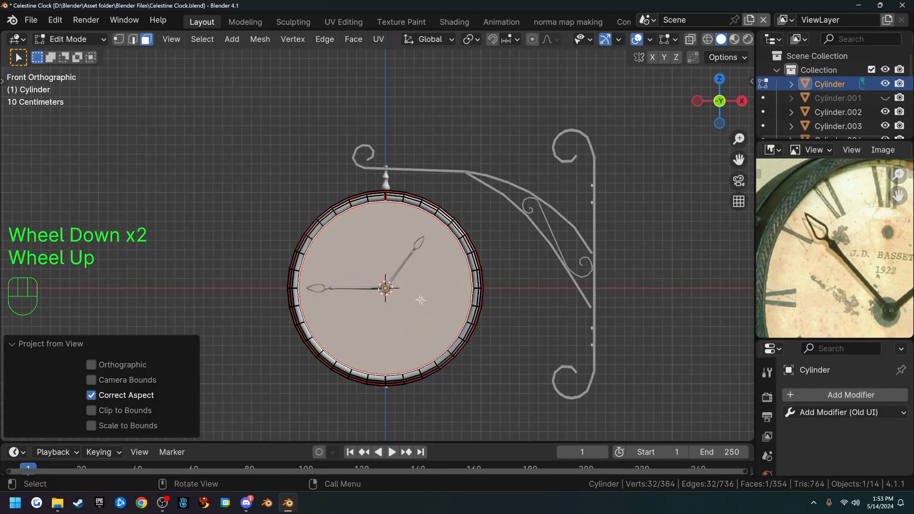
- Move the dial face's circular island outside the UV square, to its right, in the UV Editing workspace
{"action": "left_click", "coordinate": [332, 21]}
{"action": "scroll", "coordinate": [227, 232], "scroll_direction": "down", "scroll_amount": 2}
{"action": "key", "text": "a"}
{"action": "key", "text": "g"}
{"action": "left_click", "coordinate": [1, 313]}
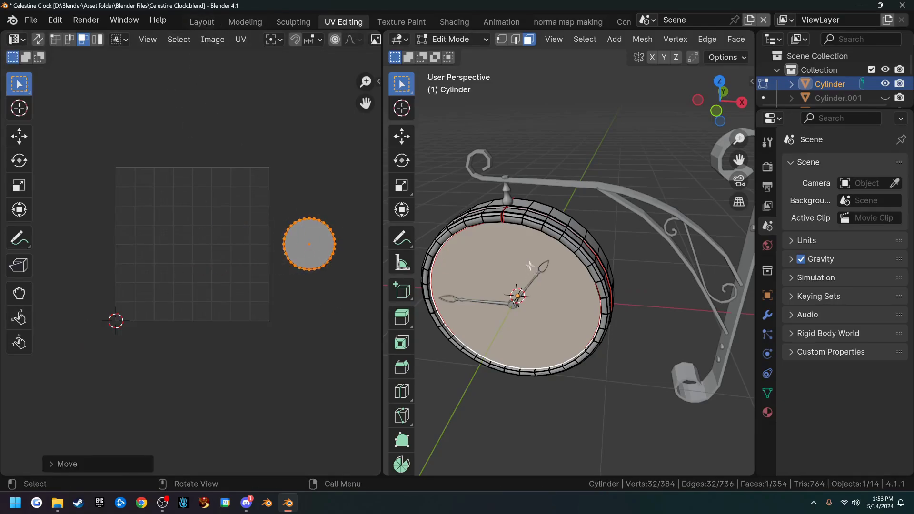
- Show all the case's UVs and make one quad's left edge in the curved rim strip vertical by scaling it to 0 along X
{"action": "key", "text": "a"}
{"action": "scroll", "coordinate": [172, 234], "scroll_direction": "up", "scroll_amount": 12}
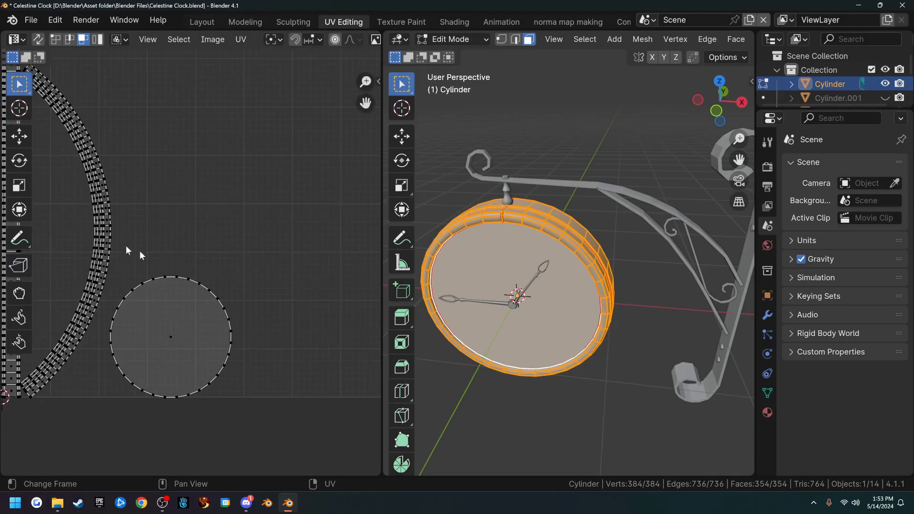
{"action": "middle_click_drag", "start_coordinate": [282, 273], "coordinate": [248, 266]}
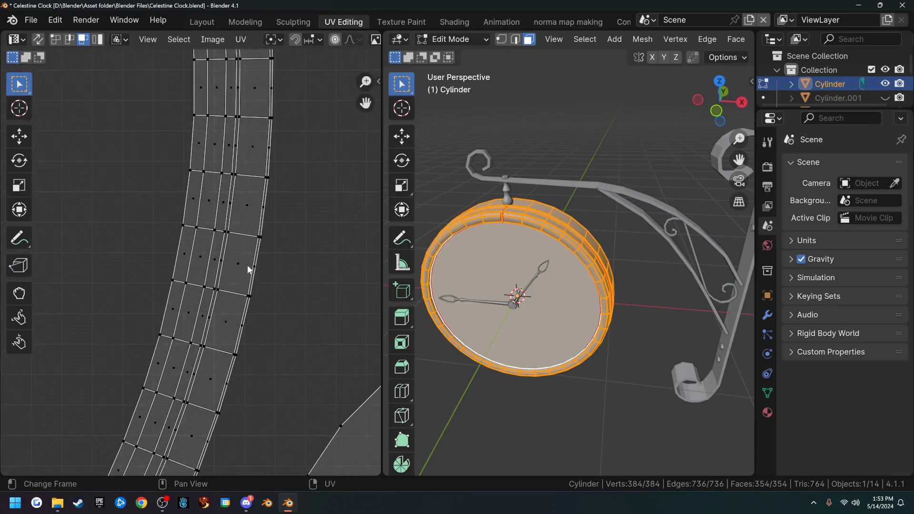
{"action": "scroll", "coordinate": [209, 269], "scroll_direction": "up", "scroll_amount": 2}
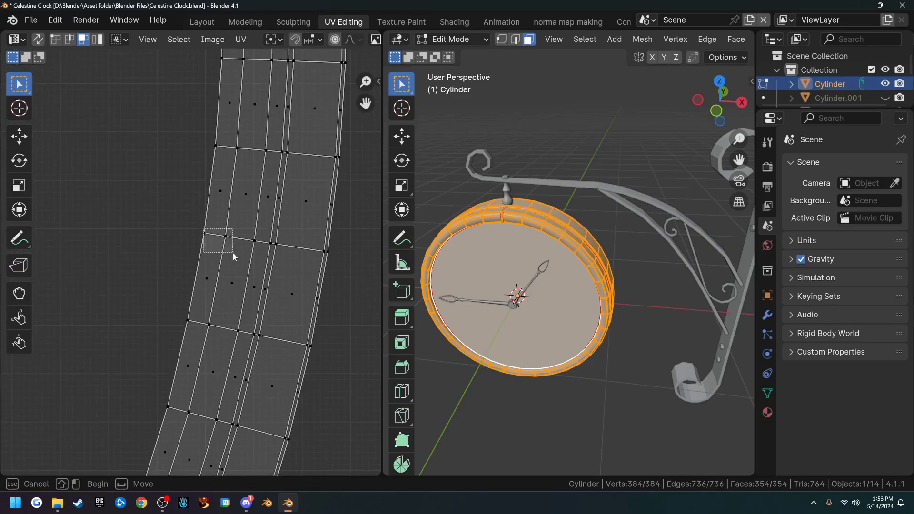
{"action": "key", "text": "1"}
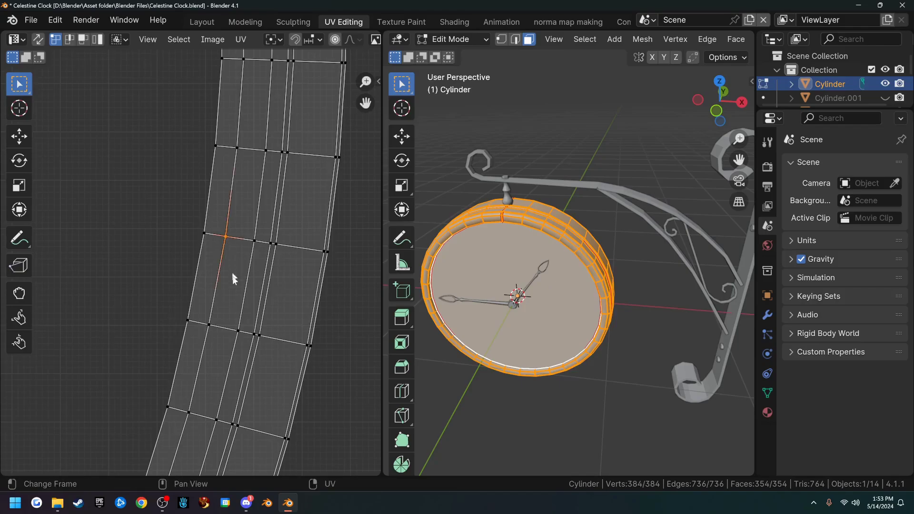
{"action": "left_click", "coordinate": [213, 334], "text": "alt"}
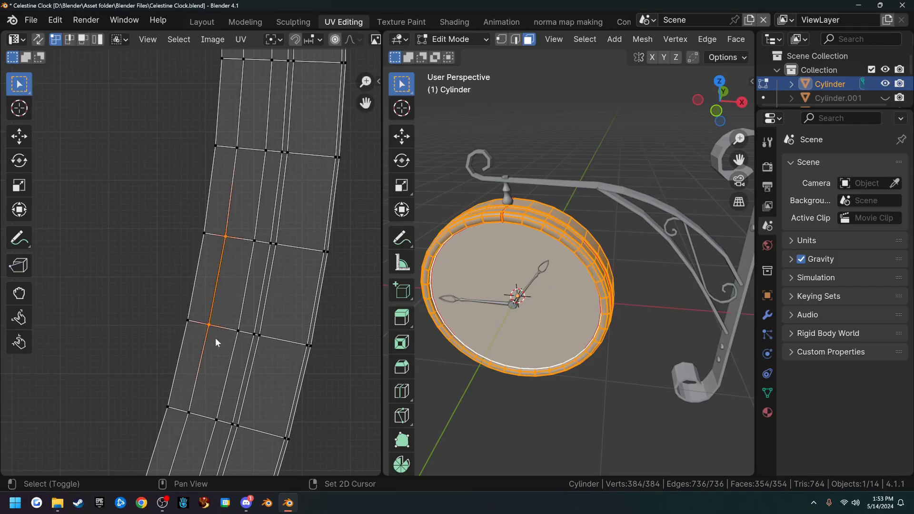
{"action": "key", "text": "s"}
{"action": "key", "text": "x"}
{"action": "key", "text": "0"}
{"action": "key", "text": "Return"}
- Make the same quad's right edge vertical by scaling its two vertices to 0 along X
{"action": "left_click", "coordinate": [248, 267], "text": "alt"}
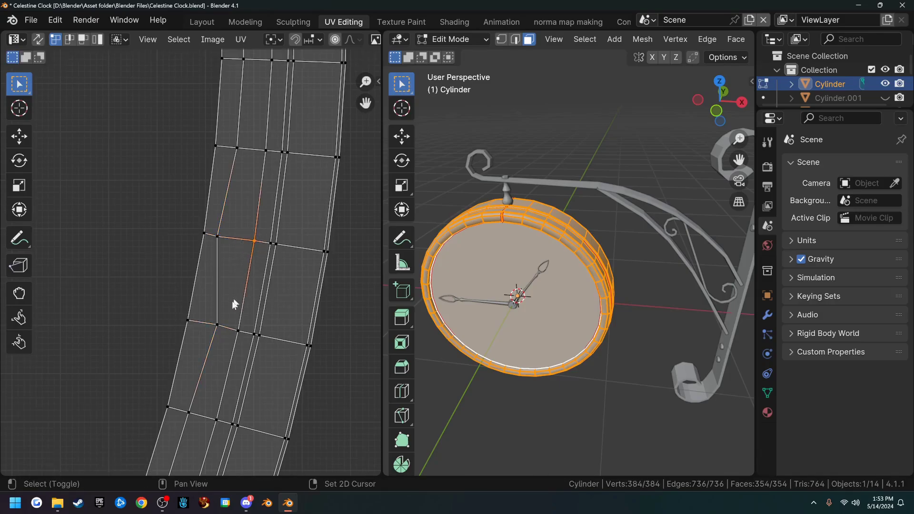
{"action": "key", "text": "s"}
{"action": "key", "text": "x"}
{"action": "key", "text": "0"}
{"action": "key", "text": "Return"}
- Level the quad's lower and upper edges by scaling each vertex pair to 0 along Y
{"action": "left_click_drag", "start_coordinate": [210, 317], "coordinate": [250, 336]}
{"action": "key", "text": "s"}
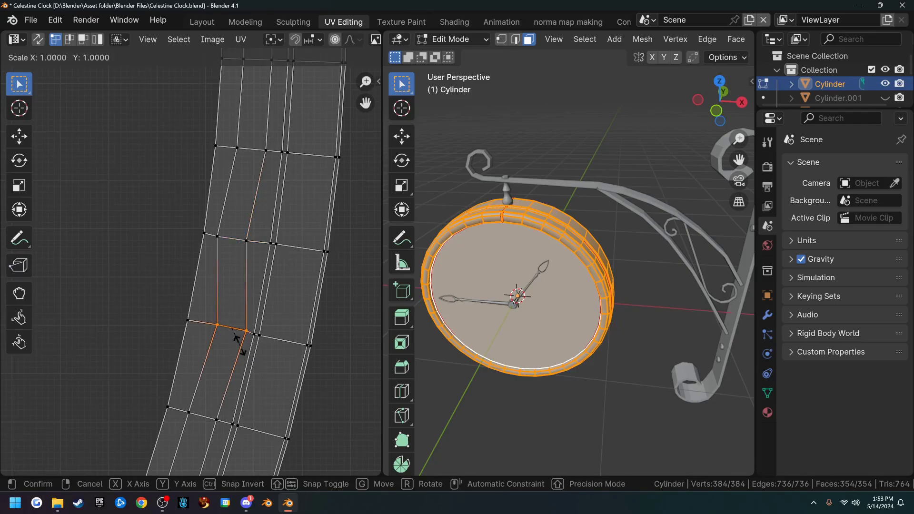
{"action": "key", "text": "y"}
{"action": "key", "text": "0"}
{"action": "key", "text": "Return"}
{"action": "left_click_drag", "start_coordinate": [212, 229], "coordinate": [253, 252]}
{"action": "key", "text": "s"}
{"action": "key", "text": "y"}
{"action": "key", "text": "0"}
{"action": "key", "text": "Return"}
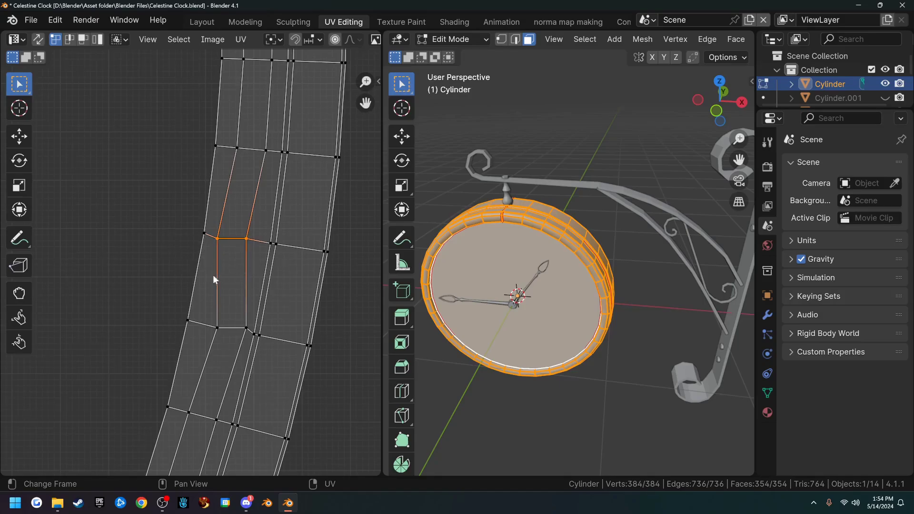
- Select the entire curved rim island with the squared quad as the active face and straighten it with Follow Active Quads
{"action": "key", "text": "l"}
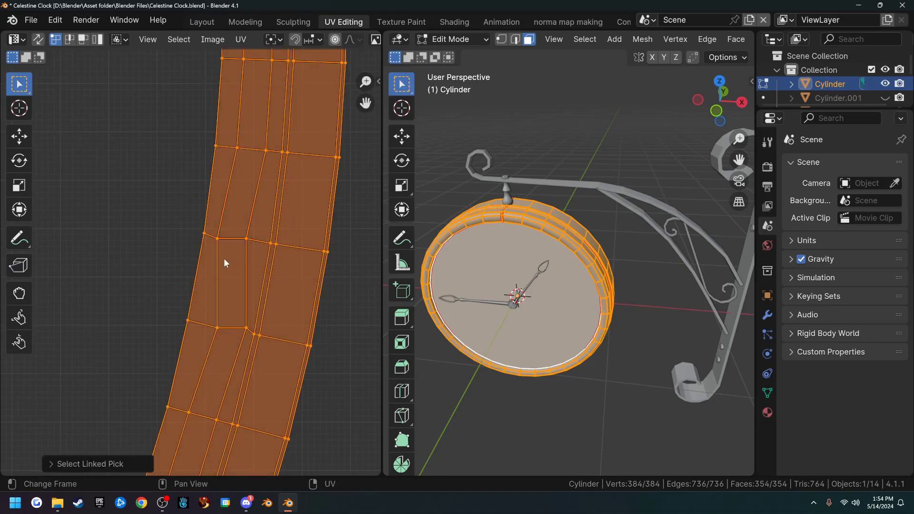
{"action": "key", "text": "3"}
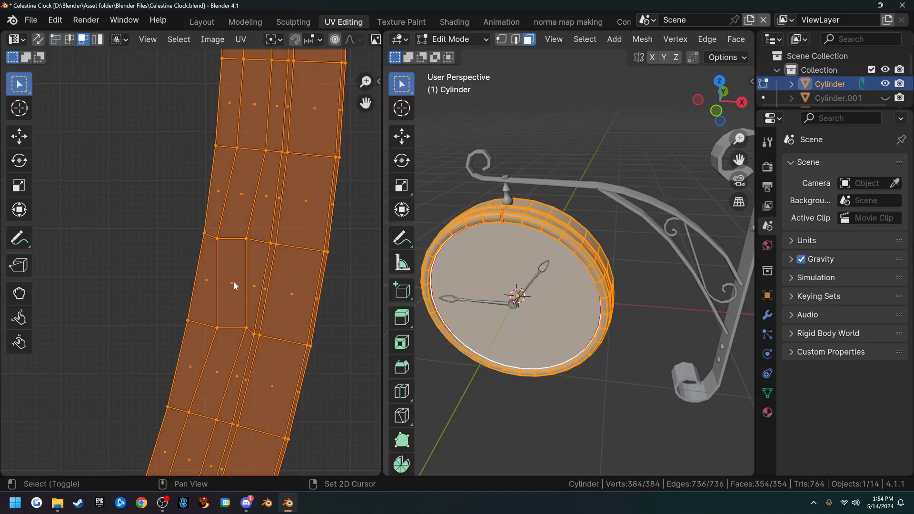
{"action": "left_click", "coordinate": [233, 281], "text": "shift"}
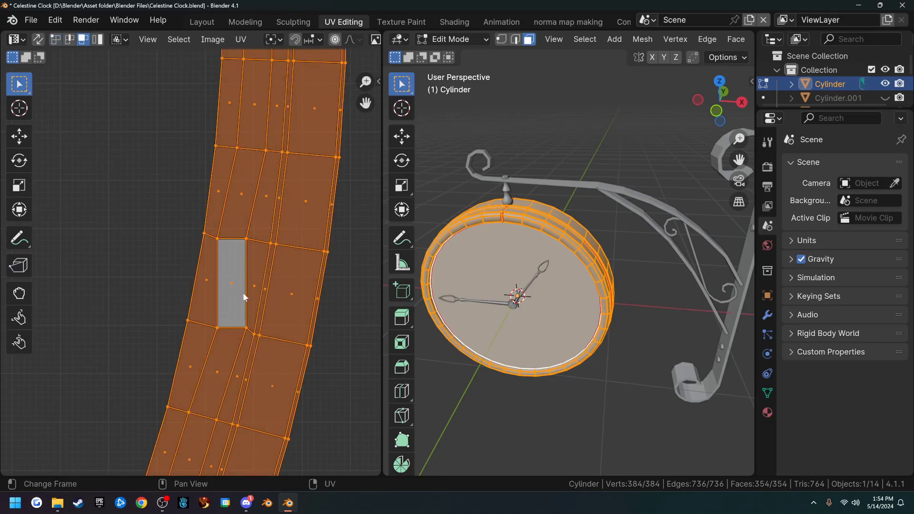
{"action": "key", "text": "u"}
{"action": "left_click", "coordinate": [256, 258]}
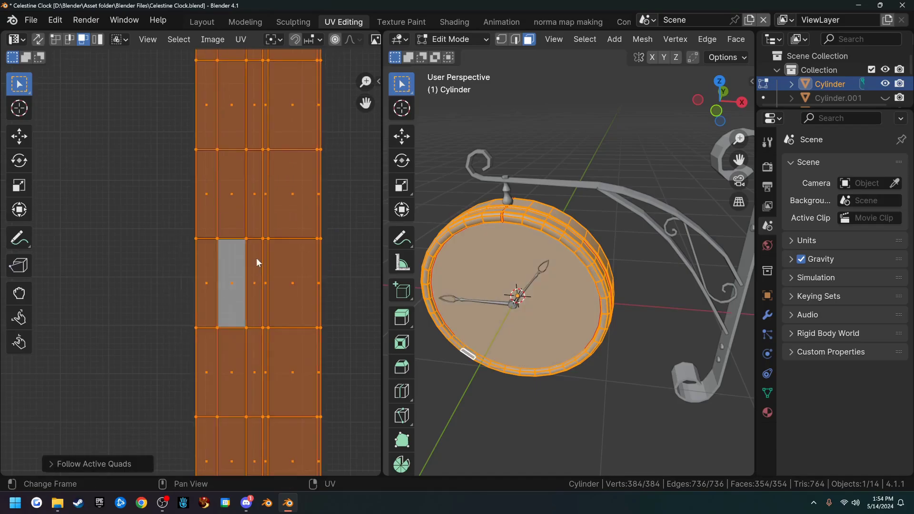
- Move the straightened strip next to the other strip and place the remaining circular island beside them inside the UV square
{"action": "scroll", "coordinate": [267, 277], "scroll_direction": "down", "scroll_amount": 8}
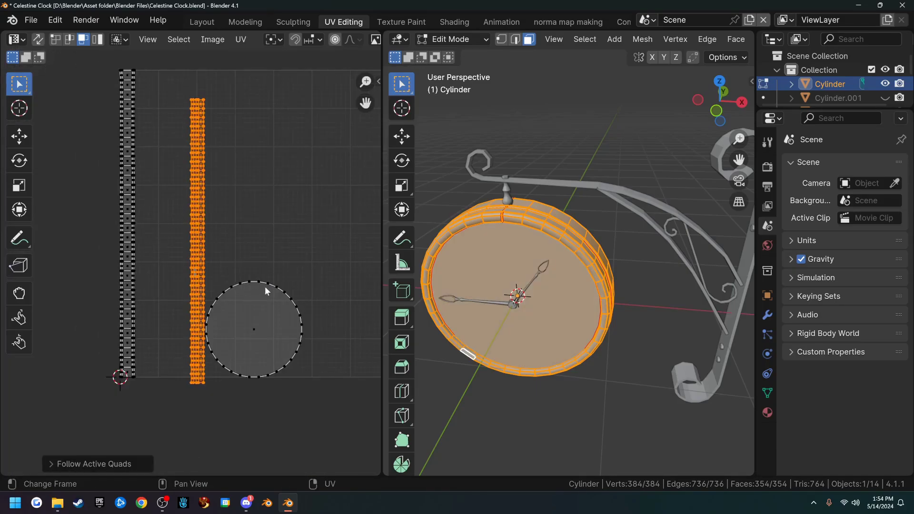
{"action": "key", "text": "g"}
{"action": "left_click", "coordinate": [206, 250]}
{"action": "left_click_drag", "start_coordinate": [205, 253], "coordinate": [317, 402]}
{"action": "key", "text": "g"}
{"action": "left_click", "coordinate": [290, 319]}
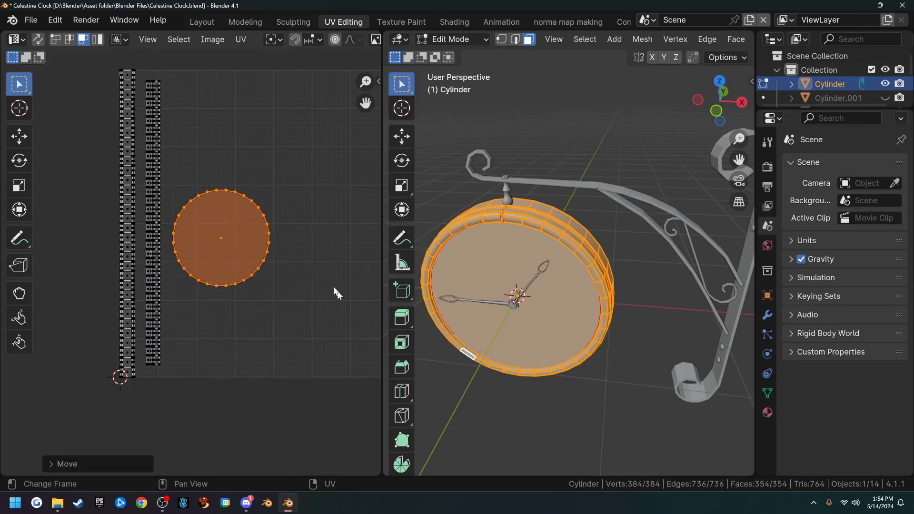
{"action": "scroll", "coordinate": [318, 273], "scroll_direction": "down", "scroll_amount": 4}
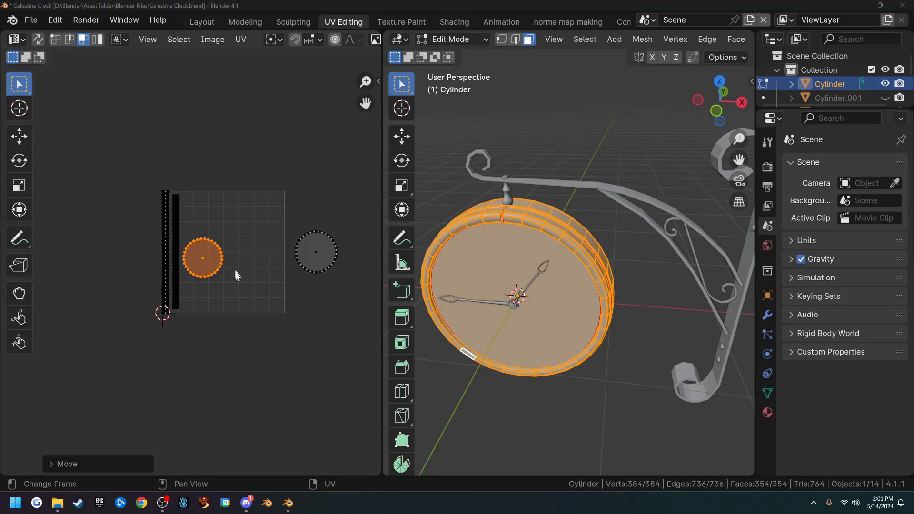
- Select both clock hands in the Layout workspace and isolate them in local view, seen from behind
{"action": "left_click", "coordinate": [202, 21]}
{"action": "scroll", "coordinate": [447, 299], "scroll_direction": "up", "scroll_amount": 2}
{"action": "middle_click_drag", "start_coordinate": [446, 299], "coordinate": [374, 268]}
{"action": "scroll", "coordinate": [499, 272], "scroll_direction": "up", "scroll_amount": 3}
{"action": "left_click", "coordinate": [359, 265]}
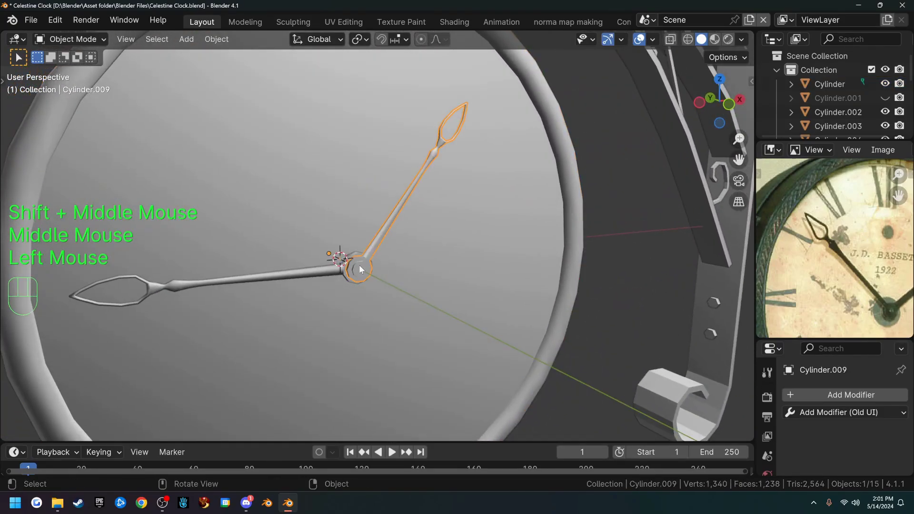
{"action": "left_click", "coordinate": [339, 270], "text": "shift"}
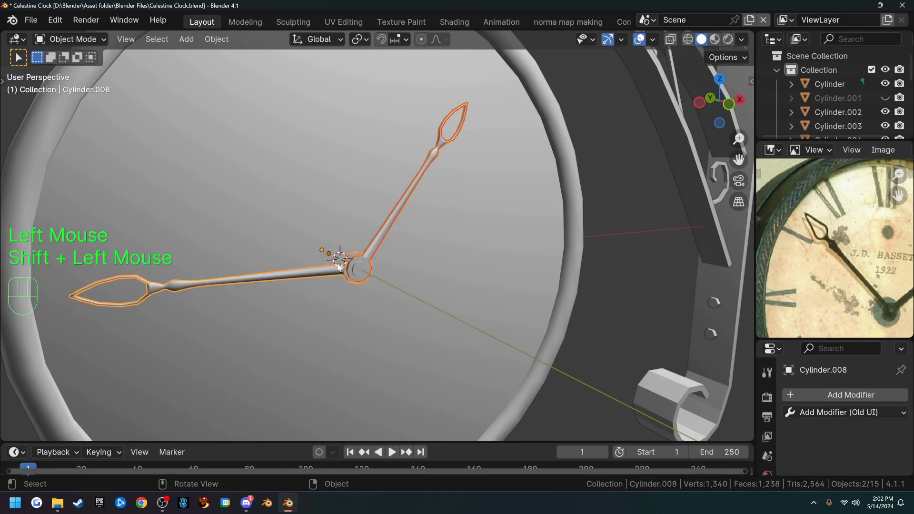
{"action": "key", "text": "KP_Divide"}
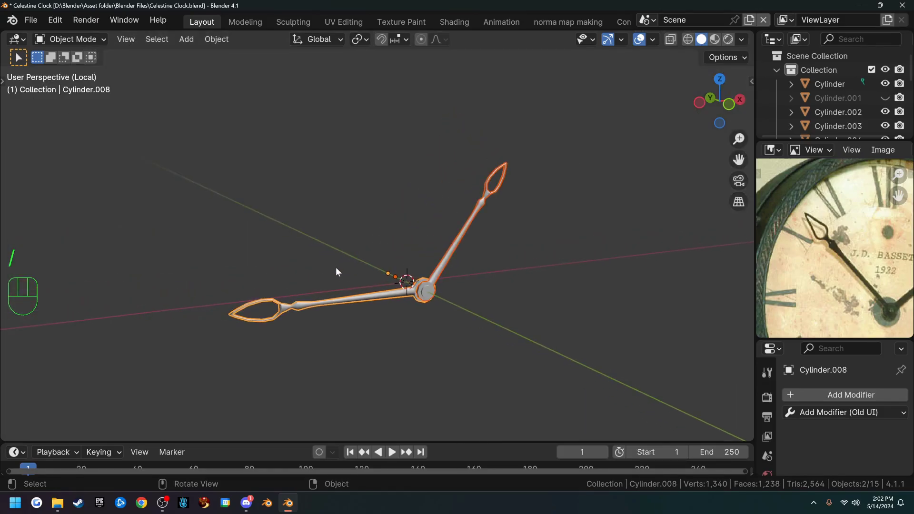
{"action": "middle_click_drag", "start_coordinate": [271, 239], "coordinate": [475, 210]}
{"action": "scroll", "coordinate": [406, 249], "scroll_direction": "up", "scroll_amount": 2}
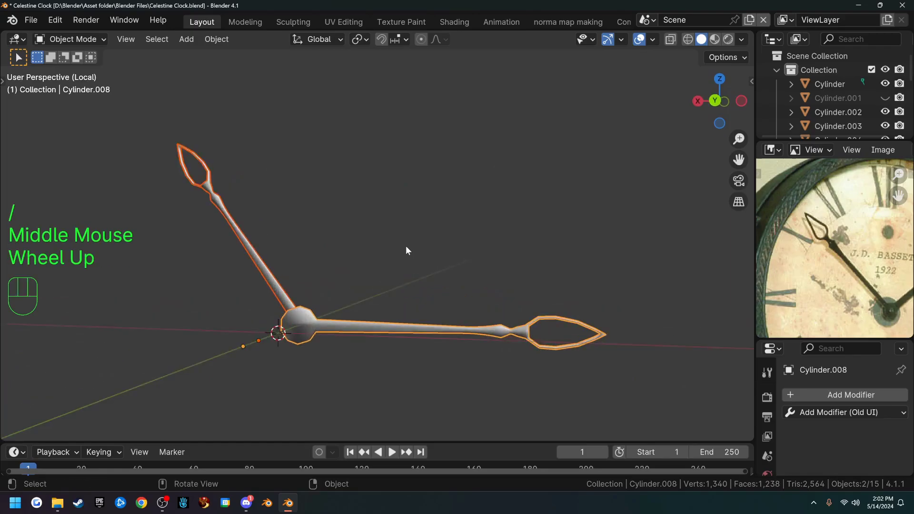
- In Edit Mode, select the rear faces of the angled hand's tip loop and full shaft, and delete those faces
{"action": "key", "text": "Tab"}
{"action": "scroll", "coordinate": [323, 295], "scroll_direction": "up", "scroll_amount": 1}
{"action": "middle_click_drag", "start_coordinate": [322, 296], "coordinate": [461, 341], "text": "shift"}
{"action": "middle_click_drag", "start_coordinate": [382, 268], "coordinate": [421, 310], "text": "shift"}
{"action": "middle_click_drag", "start_coordinate": [351, 228], "coordinate": [398, 304], "text": "shift"}
{"action": "scroll", "coordinate": [451, 317], "scroll_direction": "up", "scroll_amount": 1}
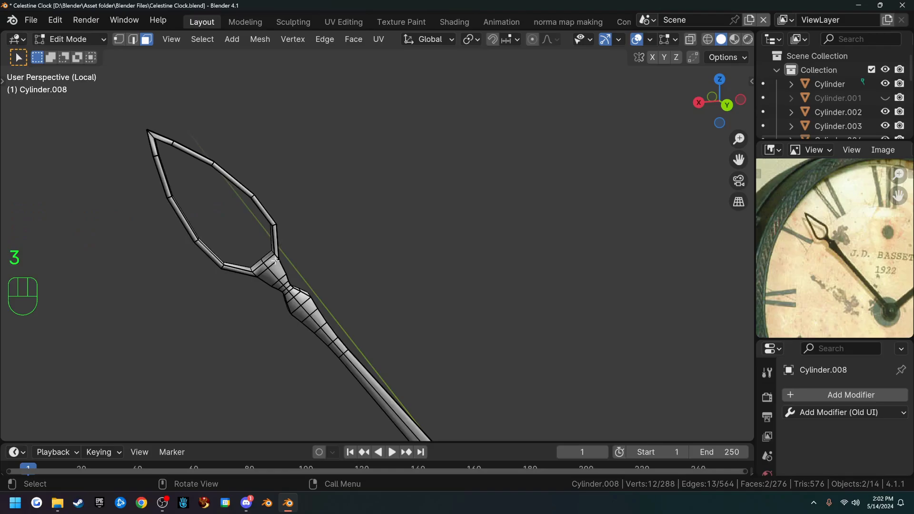
{"action": "scroll", "coordinate": [276, 260], "scroll_direction": "up", "scroll_amount": 2}
{"action": "left_click", "coordinate": [217, 219], "text": "alt"}
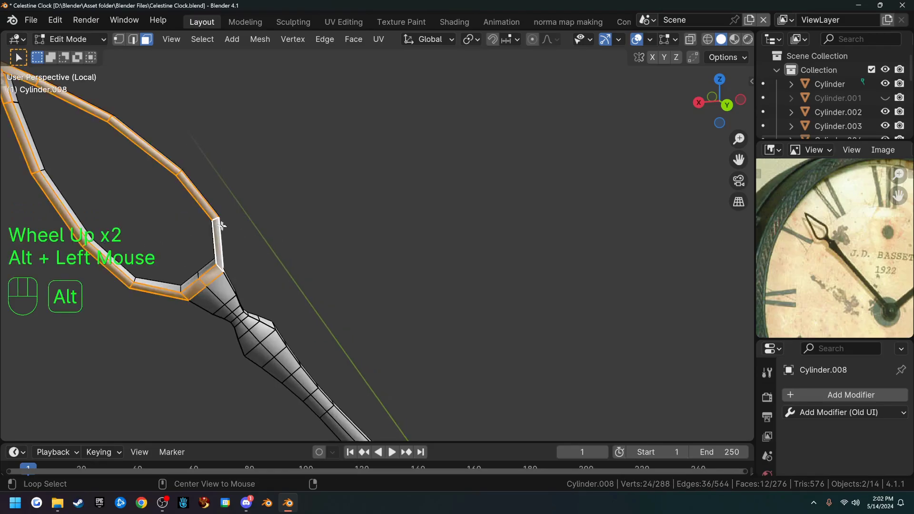
{"action": "scroll", "coordinate": [159, 217], "scroll_direction": "down", "scroll_amount": 1}
{"action": "middle_click_drag", "start_coordinate": [159, 216], "coordinate": [218, 137], "text": "shift"}
{"action": "scroll", "coordinate": [296, 218], "scroll_direction": "up", "scroll_amount": 1, "text": "shift"}
{"action": "scroll", "coordinate": [295, 218], "scroll_direction": "up", "scroll_amount": 2}
{"action": "left_click", "coordinate": [212, 120], "text": "shift"}
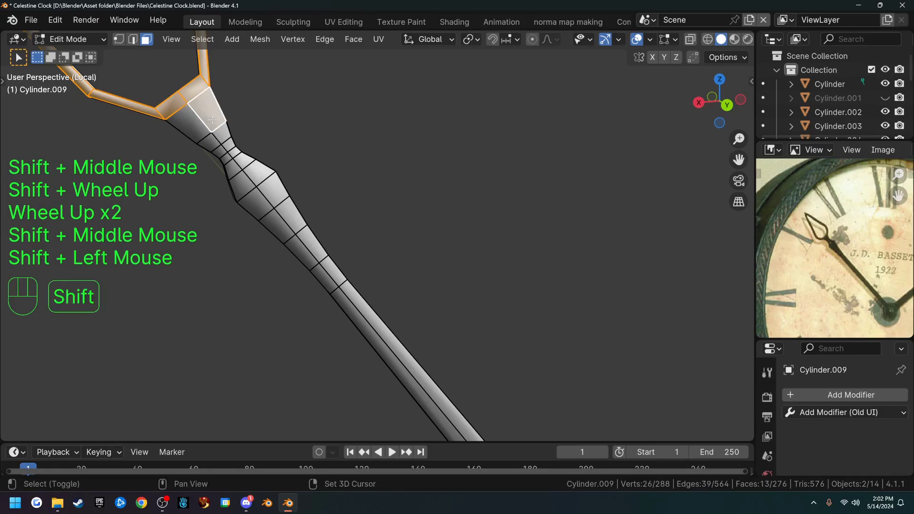
{"action": "scroll", "coordinate": [212, 119], "scroll_direction": "down", "scroll_amount": 2}
{"action": "middle_click_drag", "start_coordinate": [491, 271], "coordinate": [402, 163], "text": "shift"}
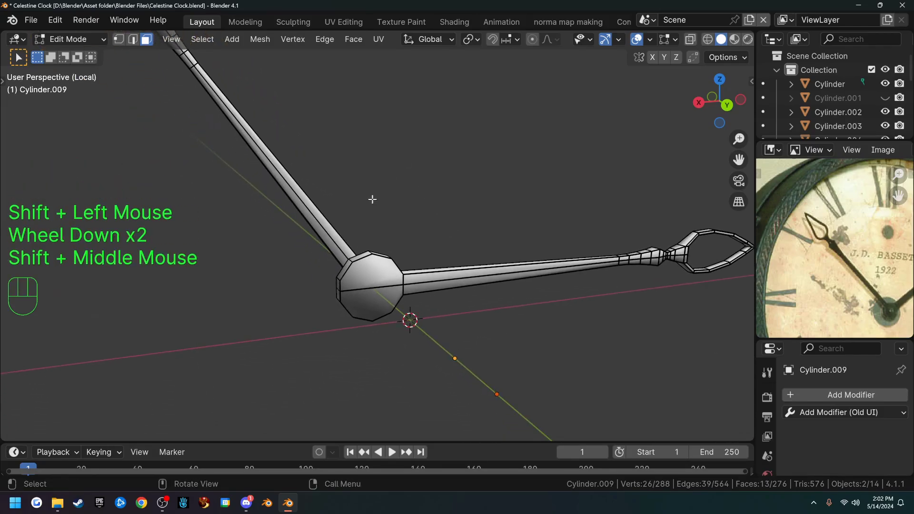
{"action": "left_click", "coordinate": [348, 243], "text": "ctrl"}
{"action": "mouse_move", "coordinate": [348, 244]}
{"action": "middle_mouse_down", "text": "shift"}
{"action": "mouse_move", "coordinate": [388, 230]}
{"action": "mouse_move", "coordinate": [331, 244]}
{"action": "middle_mouse_up", "text": "shift"}
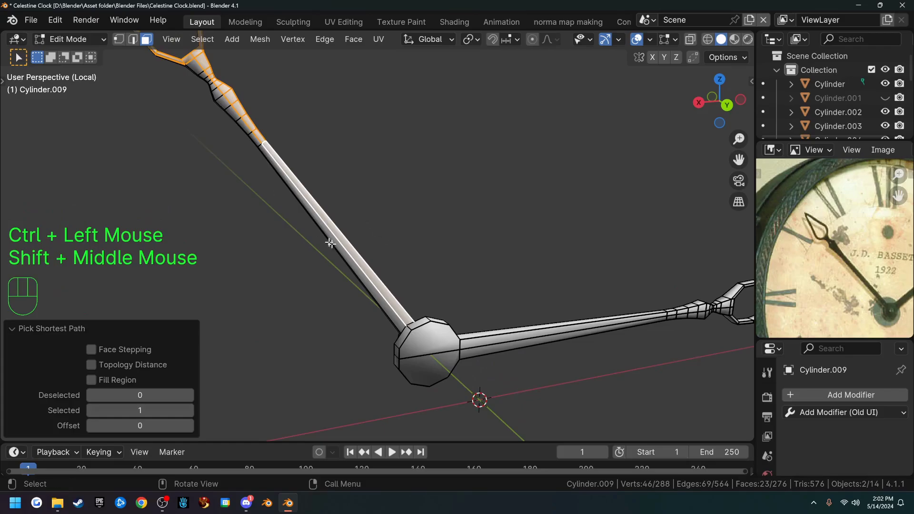
{"action": "left_click", "coordinate": [370, 290], "text": "shift"}
{"action": "left_click", "coordinate": [195, 68], "text": "ctrl"}
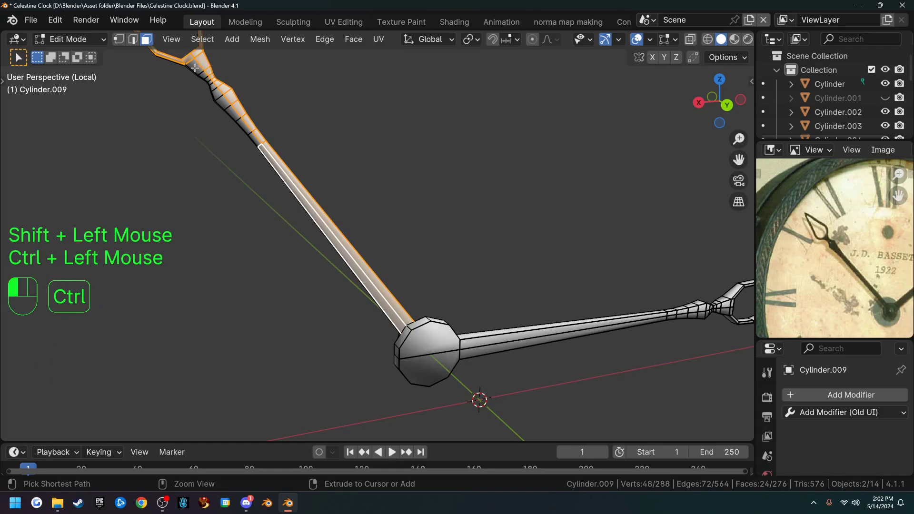
{"action": "key", "text": "x"}
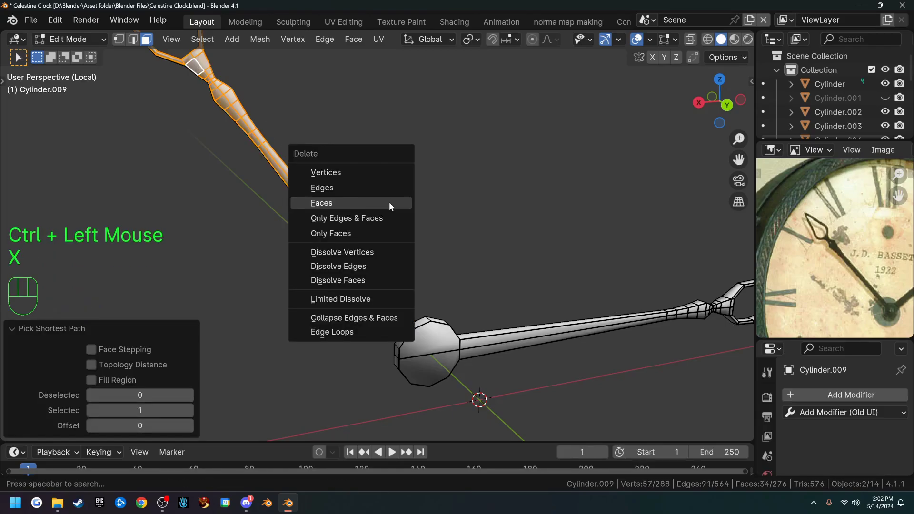
{"action": "left_click", "coordinate": [389, 202]}
{"action": "scroll", "coordinate": [355, 168], "scroll_direction": "down", "scroll_amount": 2}
{"action": "middle_click_drag", "start_coordinate": [471, 229], "coordinate": [398, 178]}
{"action": "scroll", "coordinate": [469, 259], "scroll_direction": "up", "scroll_amount": 1, "text": "shift"}
{"action": "scroll", "coordinate": [402, 212], "scroll_direction": "up", "scroll_amount": 2}
{"action": "middle_click_drag", "start_coordinate": [402, 212], "coordinate": [212, 225], "text": "shift"}
{"action": "left_click", "coordinate": [341, 213]}
{"action": "left_click", "coordinate": [350, 239], "text": "shift"}
{"action": "left_click", "coordinate": [602, 218], "text": "ctrl"}
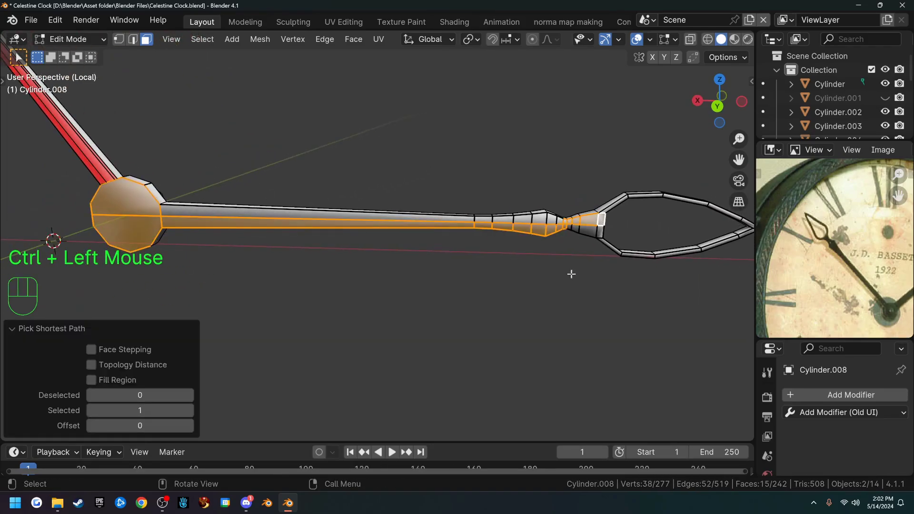
{"action": "left_click", "coordinate": [608, 249]}
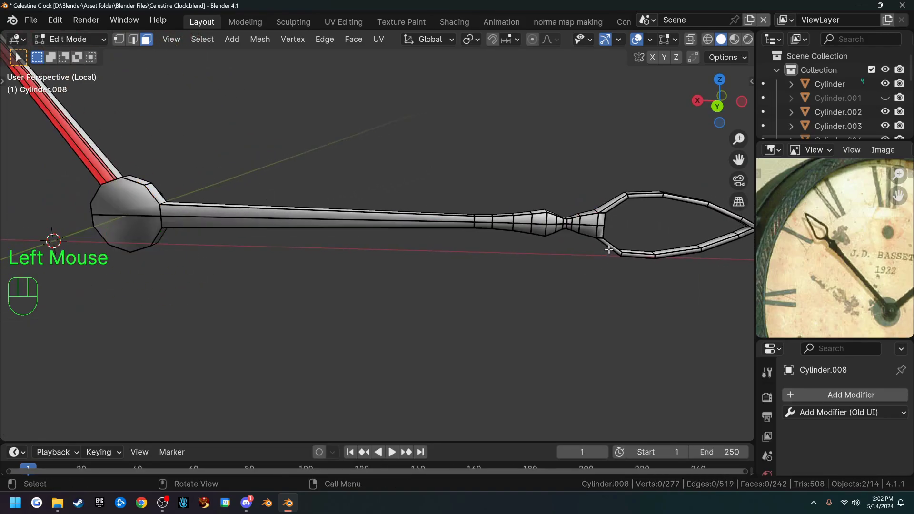
- Select the rear faces of the horizontal hand's tip loop, shaft and hub, and delete those faces
{"action": "left_click", "coordinate": [650, 256], "text": "alt"}
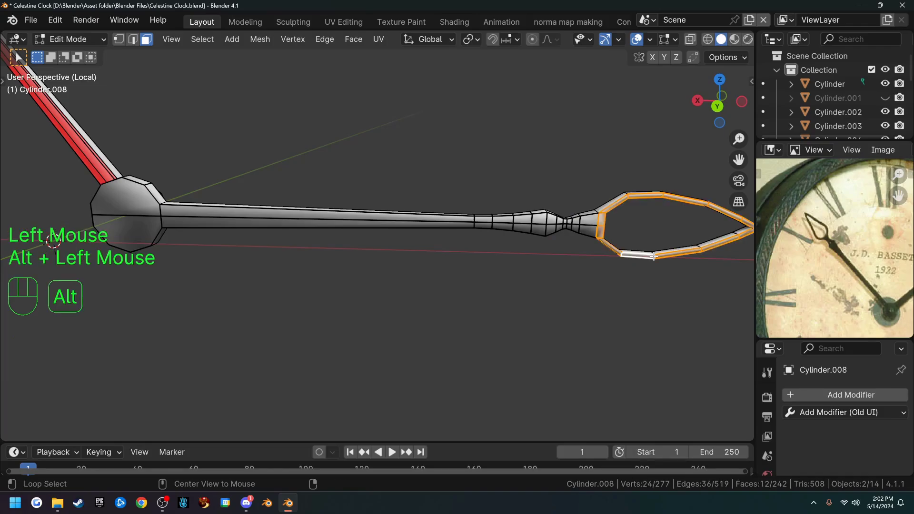
{"action": "left_click", "coordinate": [592, 220], "text": "shift"}
{"action": "left_click", "coordinate": [145, 204], "text": "ctrl"}
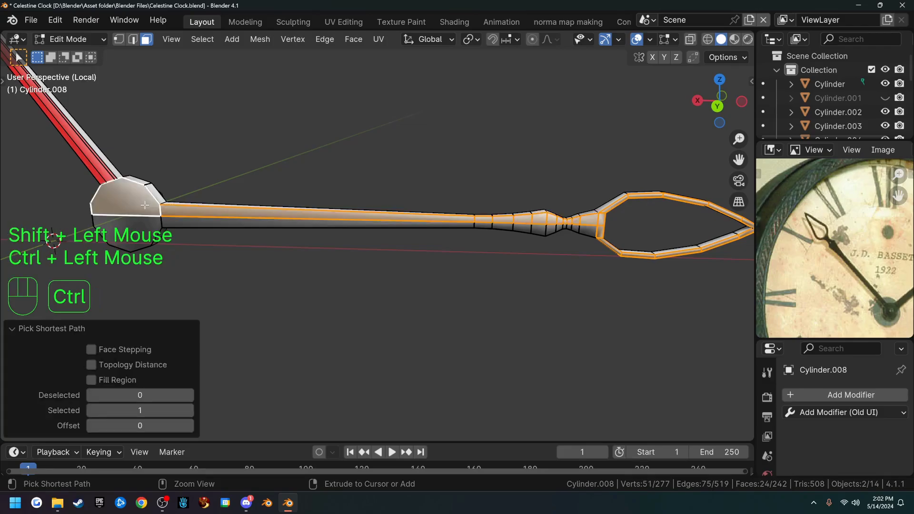
{"action": "left_click", "coordinate": [127, 232], "text": "shift"}
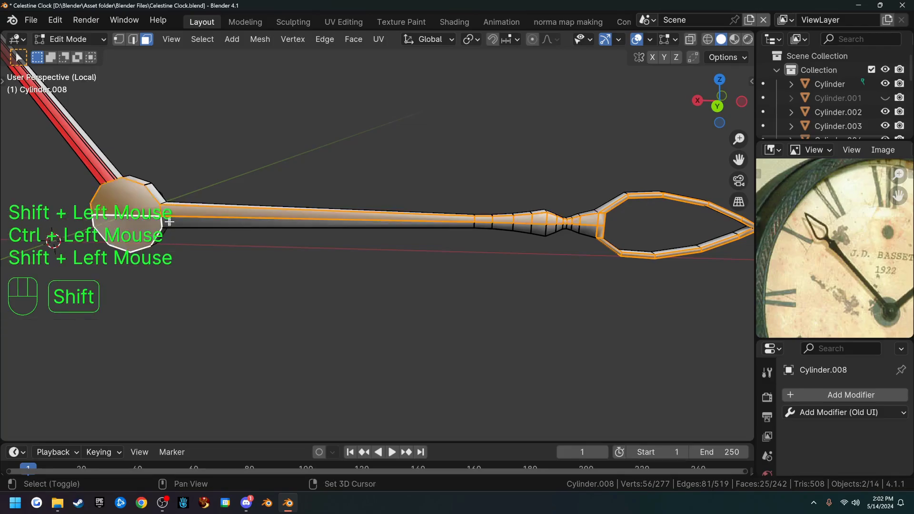
{"action": "left_click", "coordinate": [592, 230], "text": "ctrl"}
{"action": "key", "text": "x"}
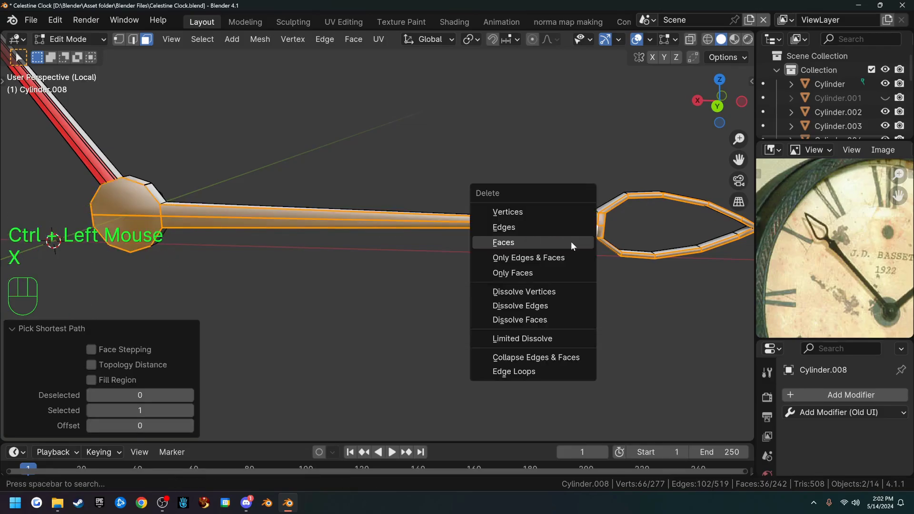
{"action": "left_click", "coordinate": [570, 242]}
- Examine both hands from the front, side and back, focusing on the overlapping hubs for remaining unseen faces
{"action": "scroll", "coordinate": [394, 233], "scroll_direction": "down", "scroll_amount": 2}
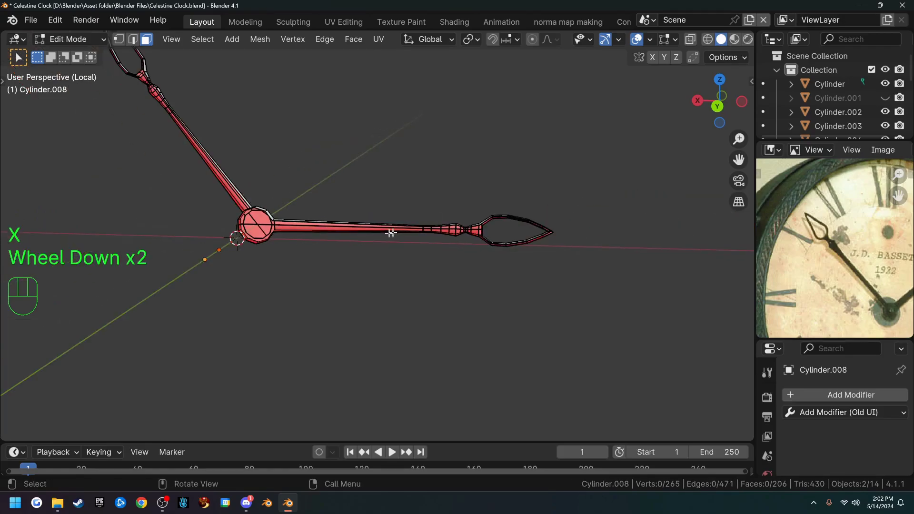
{"action": "middle_click_drag", "start_coordinate": [384, 234], "coordinate": [94, 238]}
{"action": "scroll", "coordinate": [319, 288], "scroll_direction": "up", "scroll_amount": 2}
{"action": "scroll", "coordinate": [327, 287], "scroll_direction": "up", "scroll_amount": 2}
{"action": "scroll", "coordinate": [327, 287], "scroll_direction": "down", "scroll_amount": 2}
{"action": "middle_click_drag", "start_coordinate": [431, 298], "coordinate": [397, 288]}
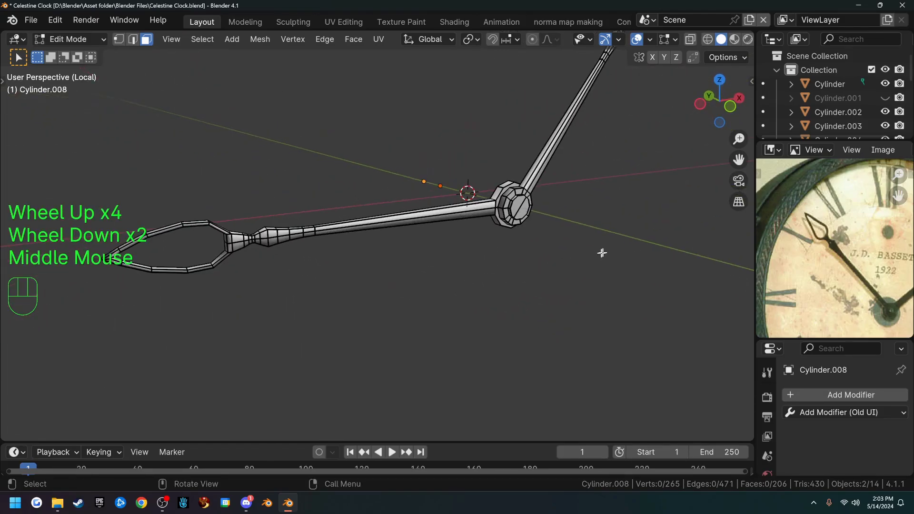
{"action": "scroll", "coordinate": [605, 253], "scroll_direction": "down", "scroll_amount": 1}
{"action": "middle_click_drag", "start_coordinate": [558, 255], "coordinate": [474, 258]}
{"action": "middle_click_drag", "start_coordinate": [454, 302], "coordinate": [489, 259]}
{"action": "scroll", "coordinate": [490, 259], "scroll_direction": "up", "scroll_amount": 2}
{"action": "scroll", "coordinate": [490, 259], "scroll_direction": "down", "scroll_amount": 2}
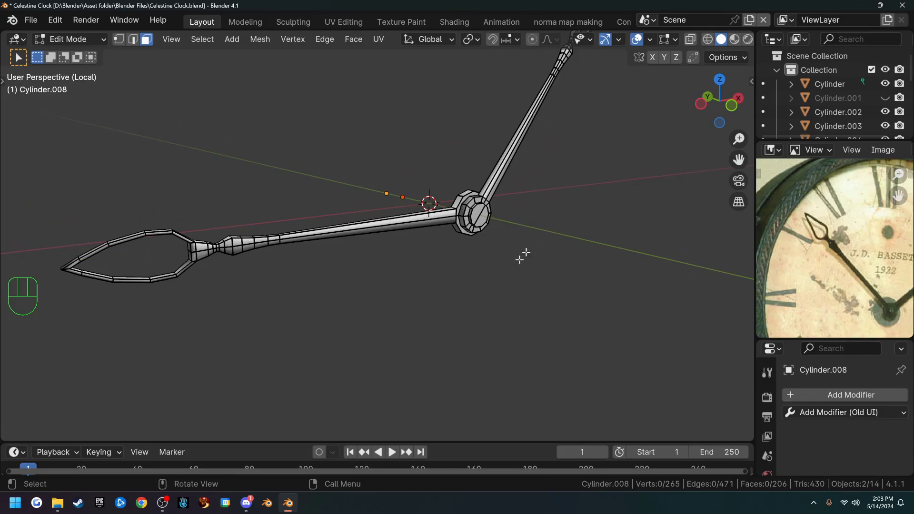
{"action": "scroll", "coordinate": [535, 249], "scroll_direction": "up", "scroll_amount": 2}
{"action": "scroll", "coordinate": [535, 249], "scroll_direction": "up", "scroll_amount": 1}
{"action": "middle_click_drag", "start_coordinate": [616, 221], "coordinate": [425, 241], "text": "shift"}
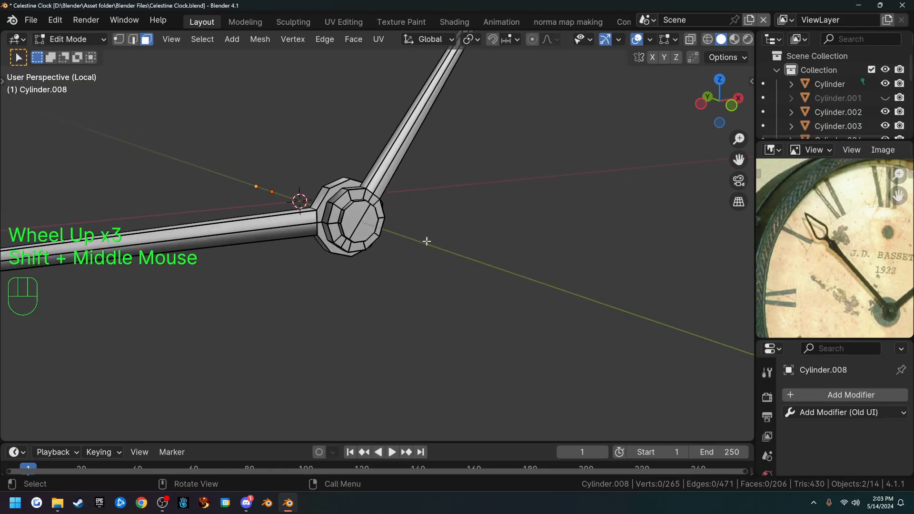
{"action": "scroll", "coordinate": [427, 239], "scroll_direction": "up", "scroll_amount": 1}
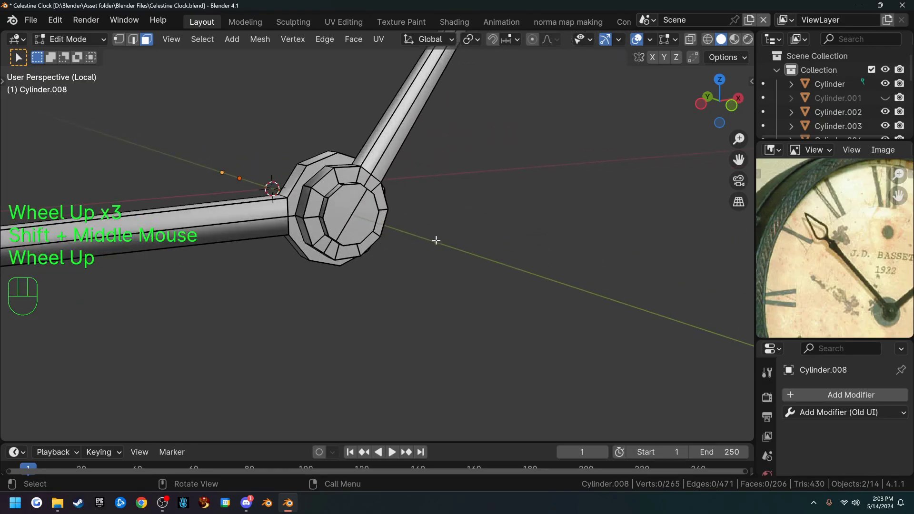
{"action": "middle_click_drag", "start_coordinate": [410, 253], "coordinate": [413, 169]}
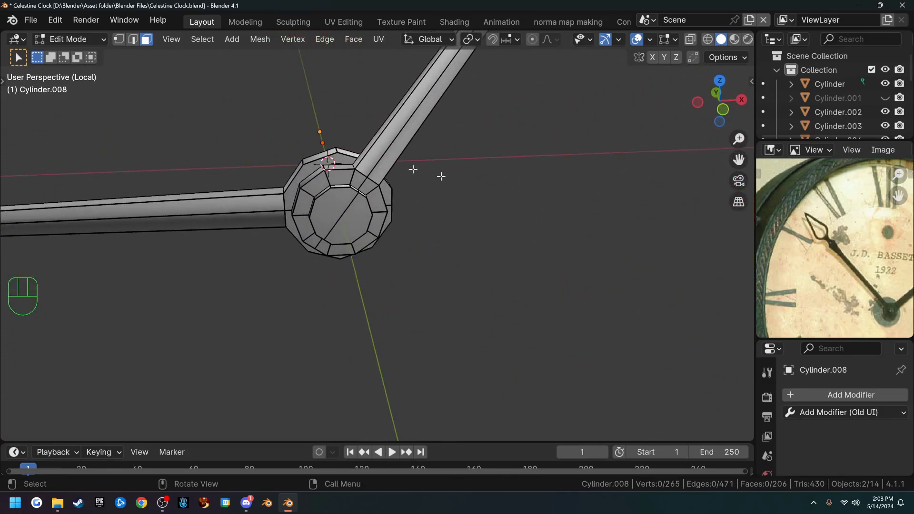
{"action": "scroll", "coordinate": [432, 193], "scroll_direction": "down", "scroll_amount": 2}
{"action": "middle_click_drag", "start_coordinate": [442, 228], "coordinate": [421, 261]}
{"action": "scroll", "coordinate": [409, 207], "scroll_direction": "down", "scroll_amount": 2}
{"action": "middle_click_drag", "start_coordinate": [489, 260], "coordinate": [698, 286]}
{"action": "scroll", "coordinate": [471, 278], "scroll_direction": "up", "scroll_amount": 2}
{"action": "scroll", "coordinate": [441, 283], "scroll_direction": "down", "scroll_amount": 2}
{"action": "scroll", "coordinate": [466, 307], "scroll_direction": "up", "scroll_amount": 2}
{"action": "scroll", "coordinate": [429, 298], "scroll_direction": "up", "scroll_amount": 1}
{"action": "scroll", "coordinate": [429, 298], "scroll_direction": "up", "scroll_amount": 1}
- With X-ray on, select the horizontal hand's entire linked mesh and hide it to uncover the other hand's hub
{"action": "middle_click_drag", "start_coordinate": [341, 317], "coordinate": [487, 276], "text": "shift"}
{"action": "key", "text": "alt+z"}
{"action": "scroll", "coordinate": [424, 300], "scroll_direction": "up", "scroll_amount": 2}
{"action": "middle_click_drag", "start_coordinate": [429, 280], "coordinate": [503, 269]}
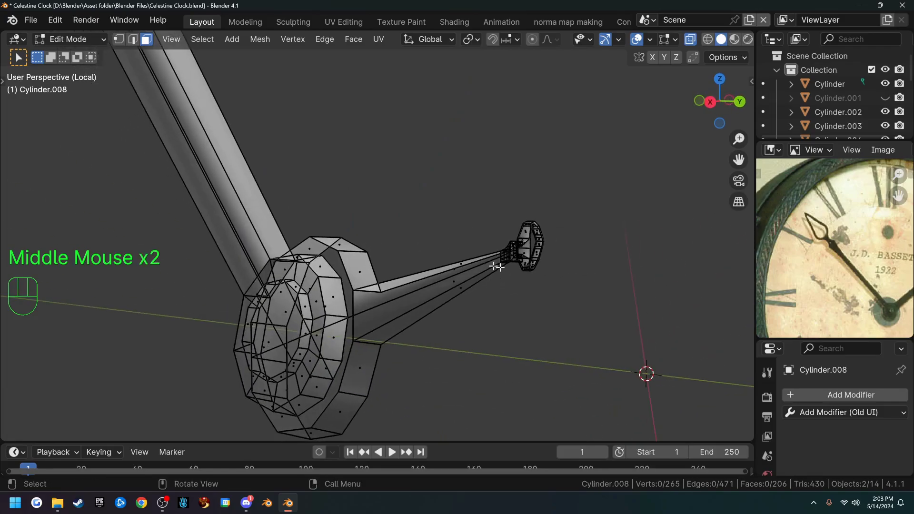
{"action": "left_click", "coordinate": [458, 268]}
{"action": "key", "text": "l"}
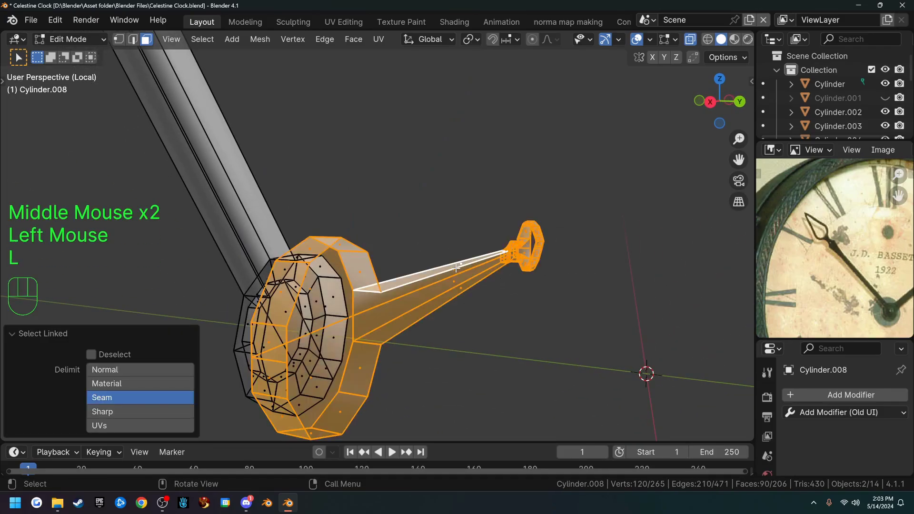
{"action": "key", "text": "h"}
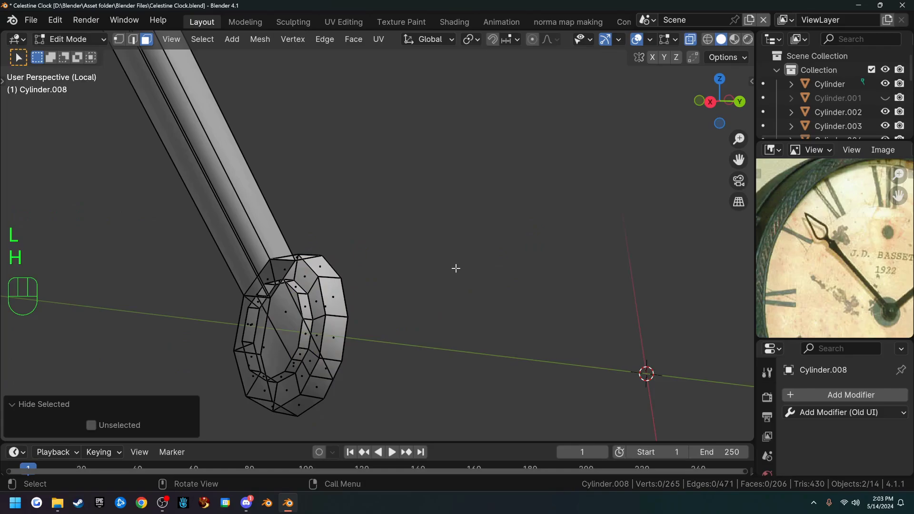
- Turn off X-ray and delete the two rear faces of the angled hand's hub
{"action": "key", "text": "alt+z"}
{"action": "middle_click_drag", "start_coordinate": [459, 276], "coordinate": [306, 337]}
{"action": "left_click", "coordinate": [306, 337]}
{"action": "left_click", "coordinate": [345, 304], "text": "shift"}
{"action": "key", "text": "x"}
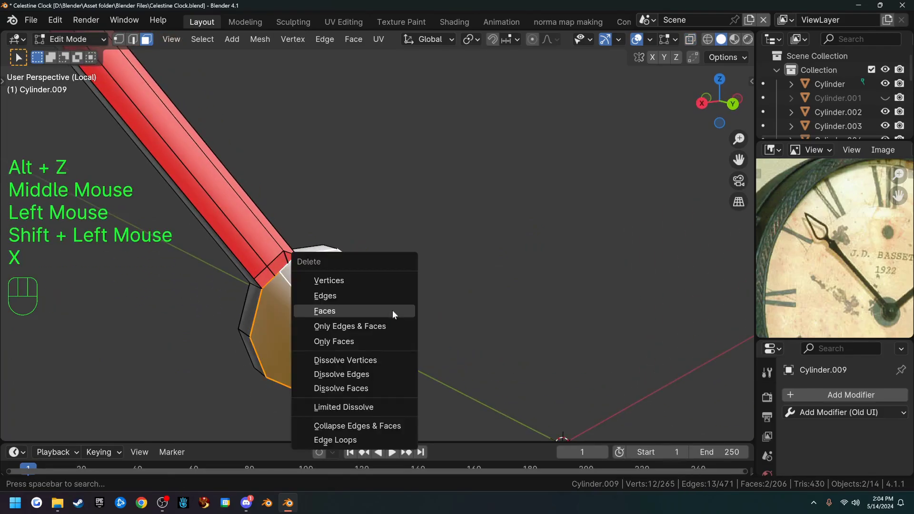
{"action": "left_click", "coordinate": [393, 310]}
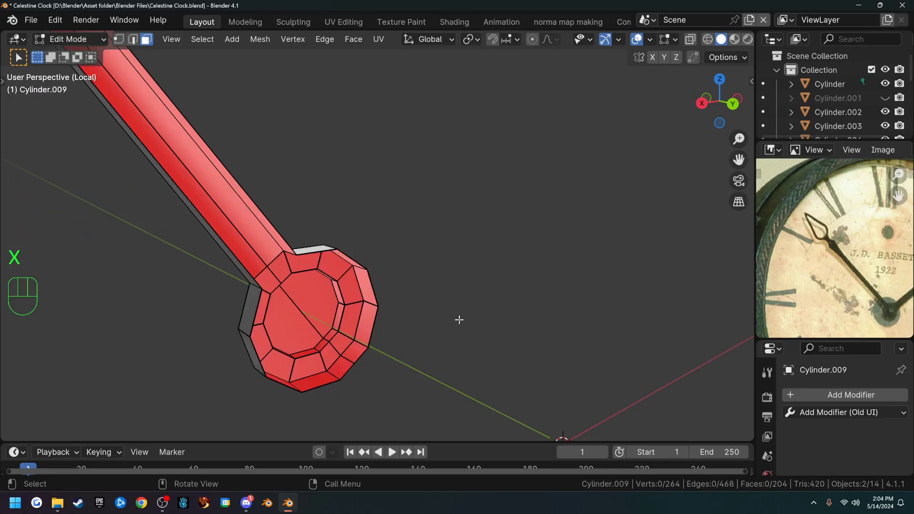
- Reveal the hidden horizontal hand and check both hands from the side and front
{"action": "key", "text": "alt+h"}
{"action": "scroll", "coordinate": [425, 300], "scroll_direction": "down", "scroll_amount": 2}
{"action": "middle_click_drag", "start_coordinate": [425, 300], "coordinate": [528, 304]}
{"action": "scroll", "coordinate": [534, 286], "scroll_direction": "down", "scroll_amount": 1}
{"action": "scroll", "coordinate": [481, 319], "scroll_direction": "down", "scroll_amount": 2}
{"action": "middle_click_drag", "start_coordinate": [462, 310], "coordinate": [482, 278]}
{"action": "scroll", "coordinate": [561, 337], "scroll_direction": "up", "scroll_amount": 2}
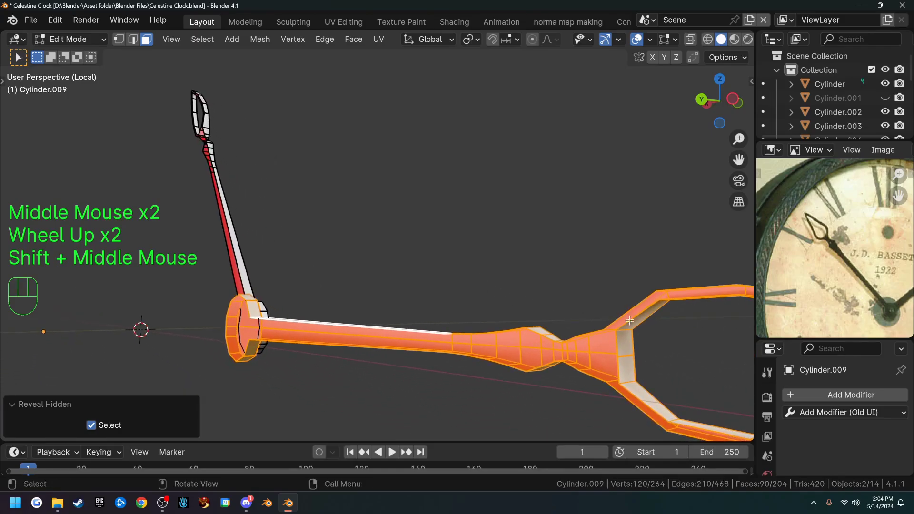
{"action": "middle_click_drag", "start_coordinate": [655, 326], "coordinate": [438, 325]}
{"action": "scroll", "coordinate": [439, 325], "scroll_direction": "down", "scroll_amount": 1}
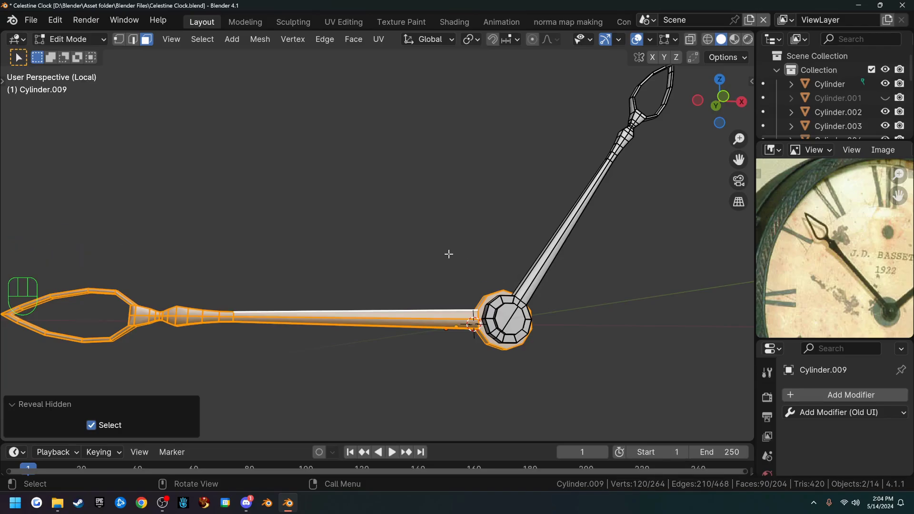
- Select all faces of both hands in front orthographic view and UV map them with Project from View
{"action": "key", "text": "KP_1"}
{"action": "scroll", "coordinate": [450, 254], "scroll_direction": "down", "scroll_amount": 3}
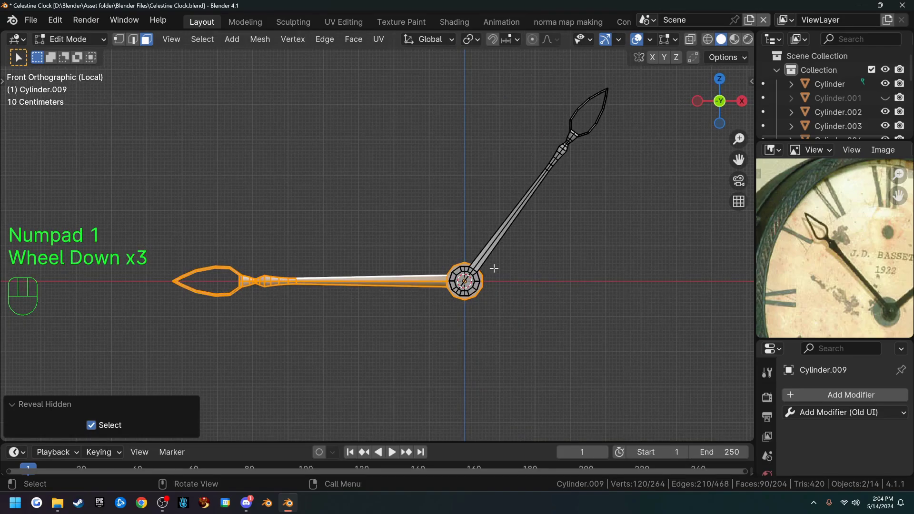
{"action": "key", "text": "a"}
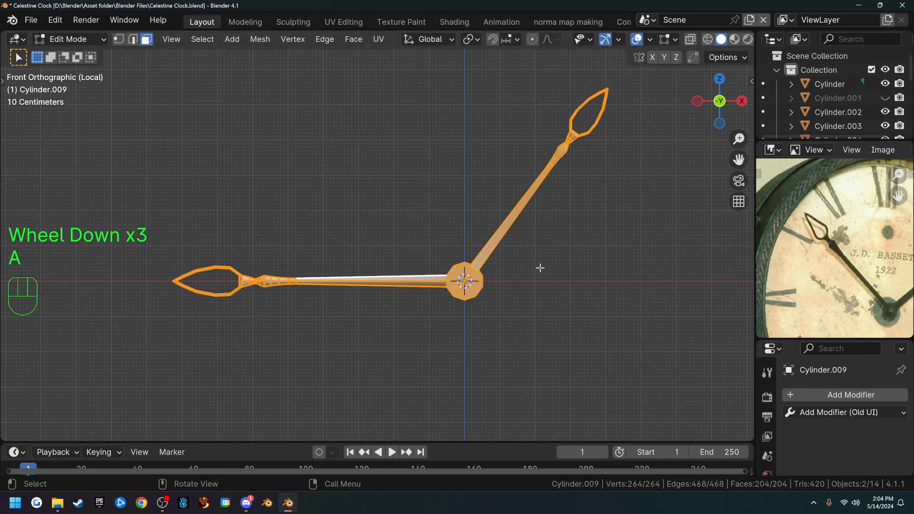
{"action": "key", "text": "u"}
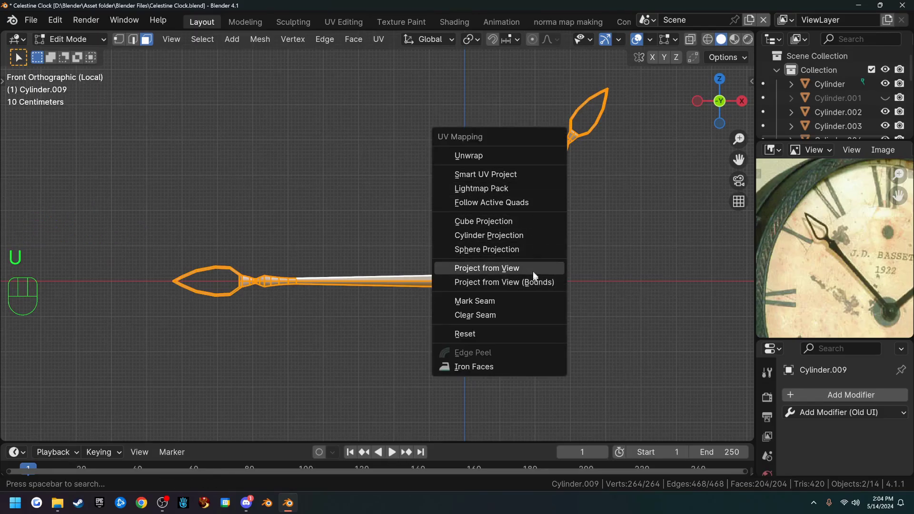
{"action": "left_click", "coordinate": [532, 266]}
- In the UV Editing workspace, move the angled hand's island clear of the other and rotate it upright by about 35.6 degrees
{"action": "left_click", "coordinate": [344, 23]}
{"action": "scroll", "coordinate": [230, 281], "scroll_direction": "up", "scroll_amount": 6}
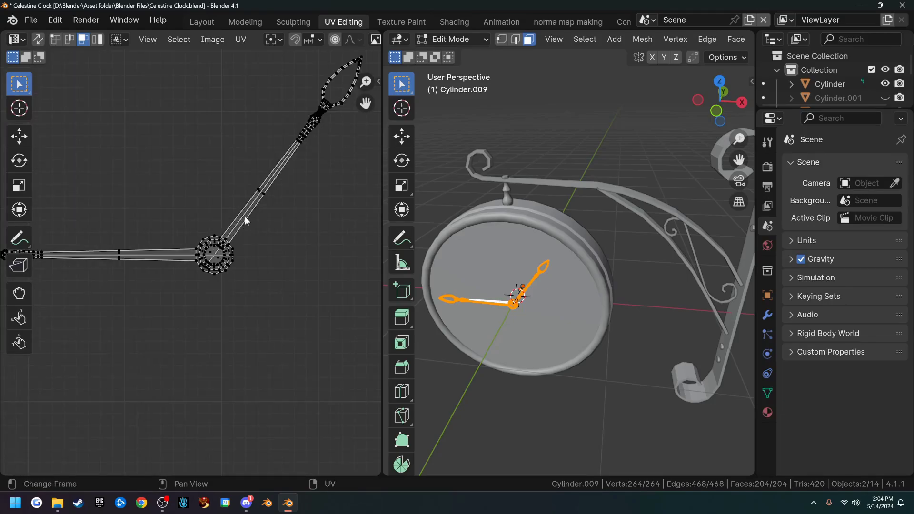
{"action": "key", "text": "l"}
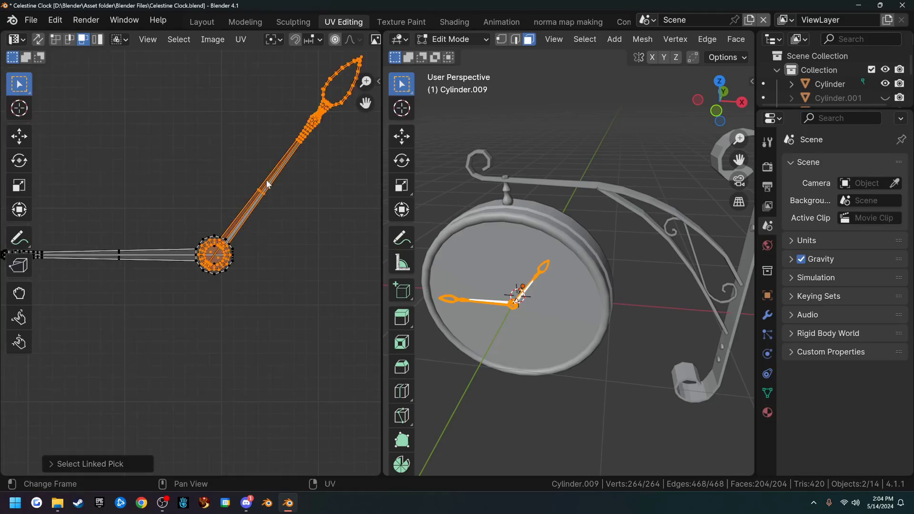
{"action": "key", "text": "g"}
{"action": "left_click", "coordinate": [355, 276]}
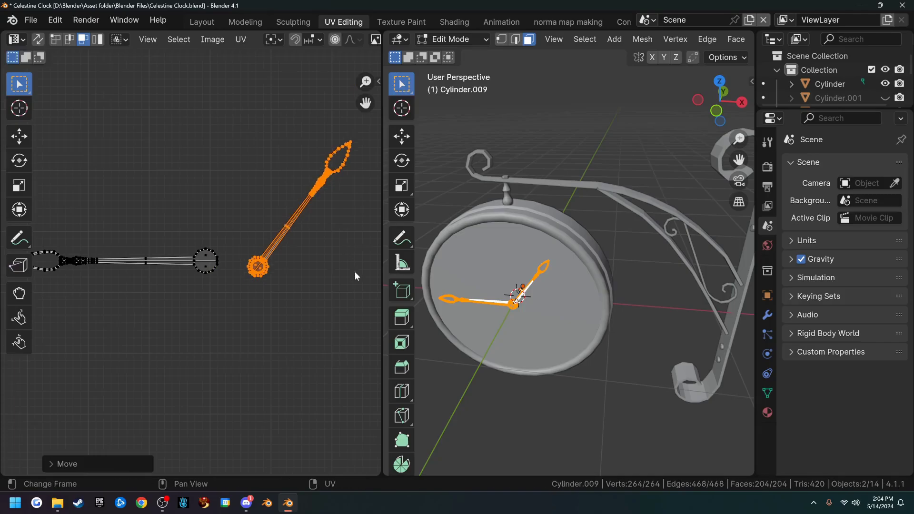
{"action": "key", "text": "r"}
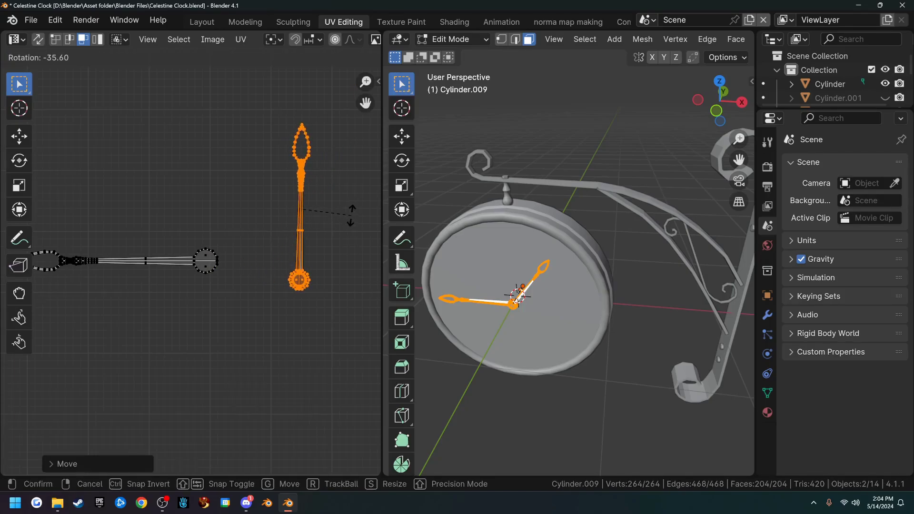
{"action": "left_click", "coordinate": [352, 214]}
- Select the horizontal hand's UV island, rotate it upright by about 89.3 degrees and move it beside the other hand's island
{"action": "scroll", "coordinate": [241, 253], "scroll_direction": "down", "scroll_amount": 2}
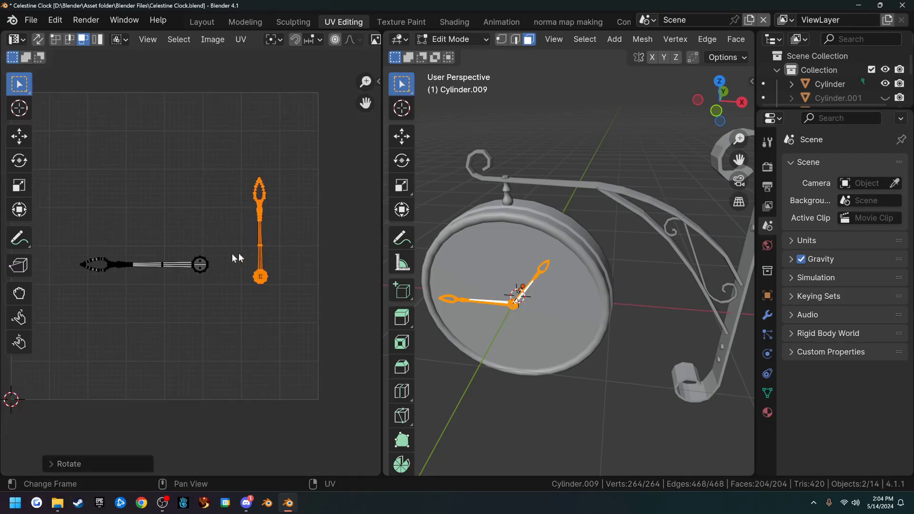
{"action": "double_click", "coordinate": [200, 265]}
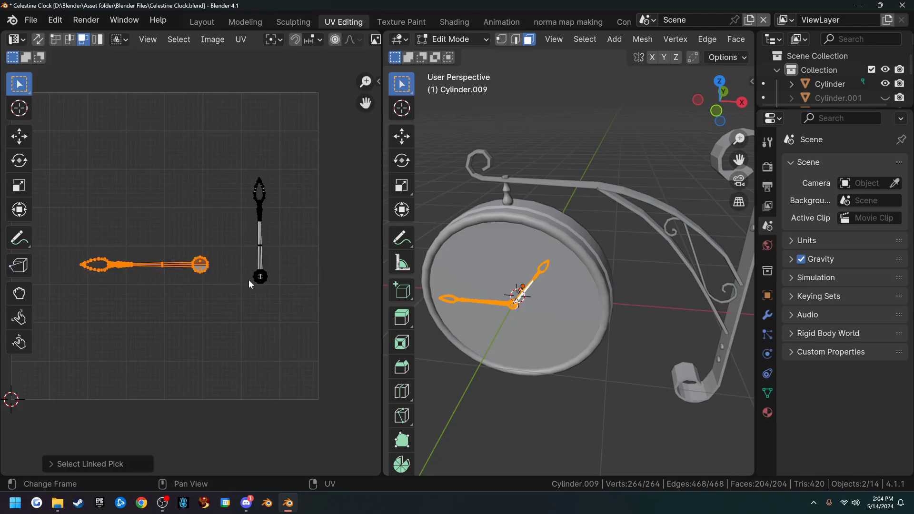
{"action": "key", "text": "r"}
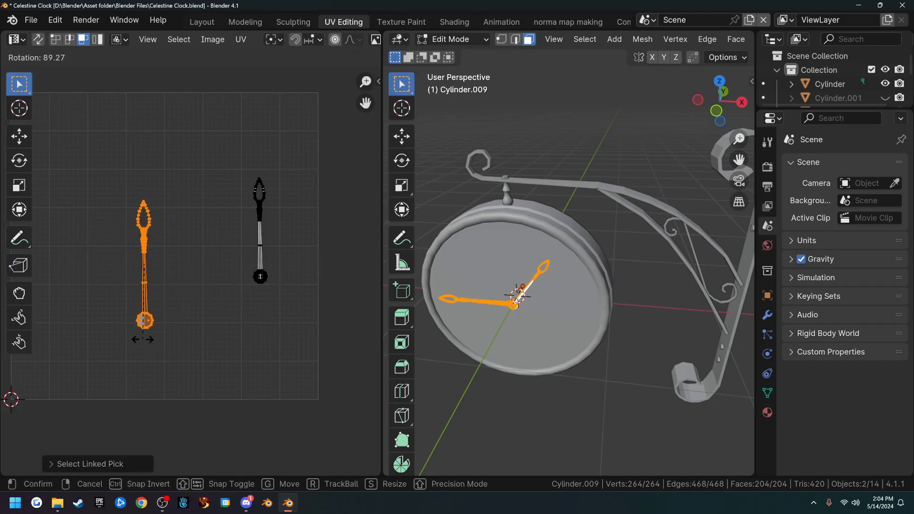
{"action": "left_click", "coordinate": [141, 339]}
{"action": "key", "text": "g"}
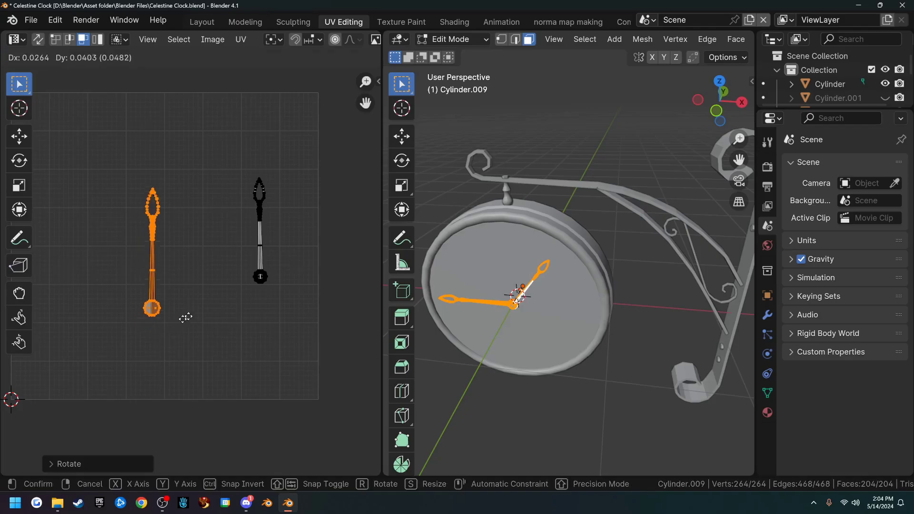
{"action": "left_click", "coordinate": [259, 306]}
{"action": "scroll", "coordinate": [253, 295], "scroll_direction": "up", "scroll_amount": 6}
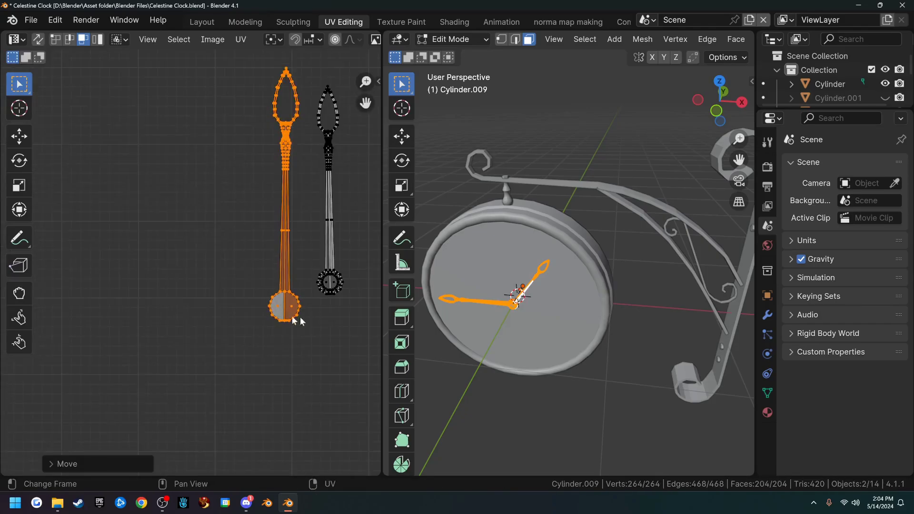
{"action": "scroll", "coordinate": [241, 276], "scroll_direction": "up", "scroll_amount": 2}
{"action": "middle_click_drag", "start_coordinate": [330, 296], "coordinate": [244, 308]}
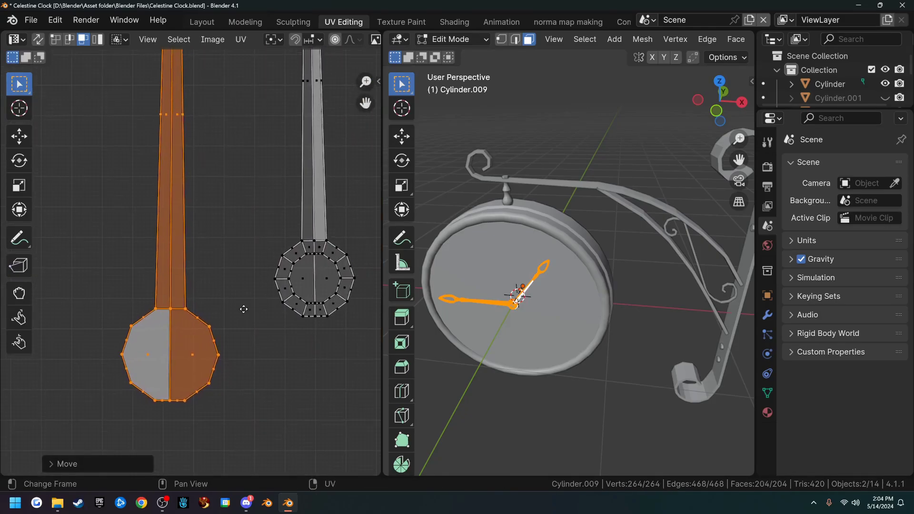
- Return to the Layout workspace and exit local view so the whole clock and bracket are shown
{"action": "left_click", "coordinate": [202, 22]}
{"action": "scroll", "coordinate": [301, 238], "scroll_direction": "down", "scroll_amount": 2}
{"action": "middle_click_drag", "start_coordinate": [305, 241], "coordinate": [441, 250]}
{"action": "scroll", "coordinate": [440, 249], "scroll_direction": "down", "scroll_amount": 1}
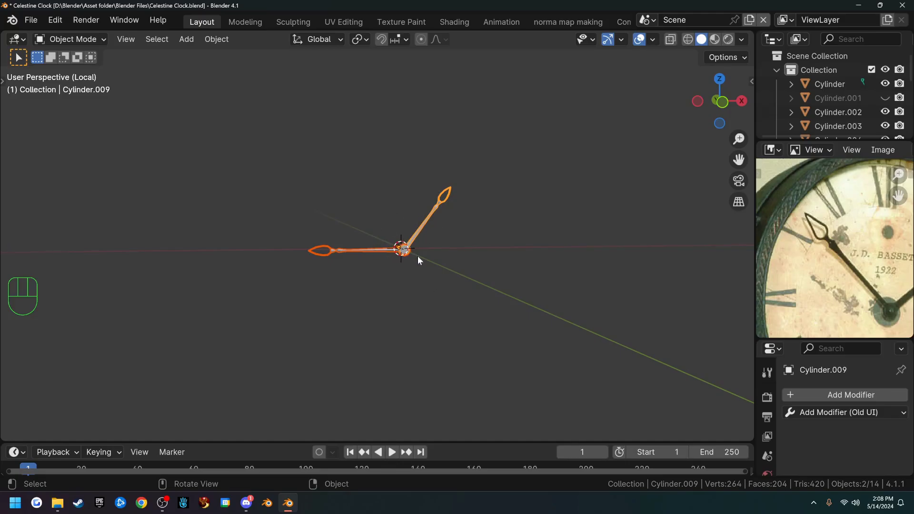
{"action": "key", "text": "slash"}
{"action": "scroll", "coordinate": [456, 245], "scroll_direction": "down", "scroll_amount": 2}
{"action": "middle_click_drag", "start_coordinate": [456, 245], "coordinate": [486, 298]}
{"action": "middle_click_drag", "start_coordinate": [603, 279], "coordinate": [550, 250], "text": "shift"}
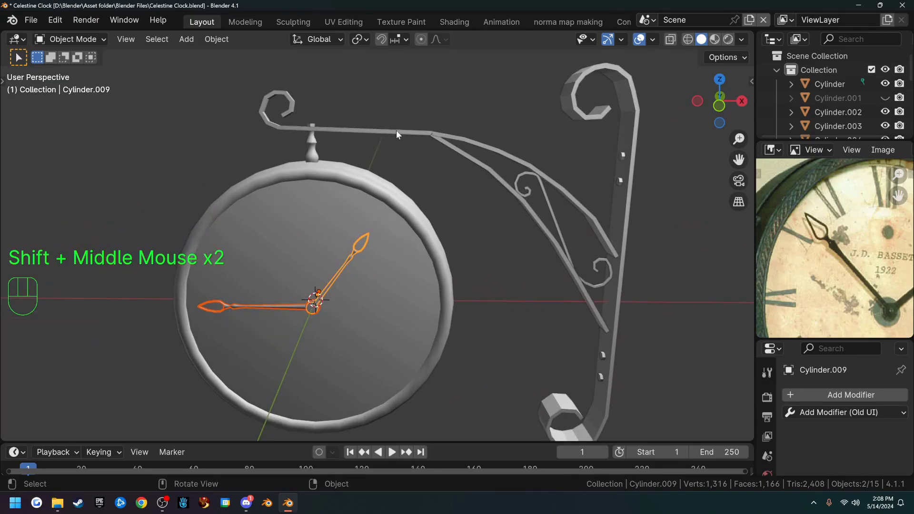
- Scale the end edge of the bracket's lower brace where it meets the main arm, selecting its vertices in X-ray
{"action": "left_click", "coordinate": [445, 143]}
{"action": "scroll", "coordinate": [462, 138], "scroll_direction": "up", "scroll_amount": 2}
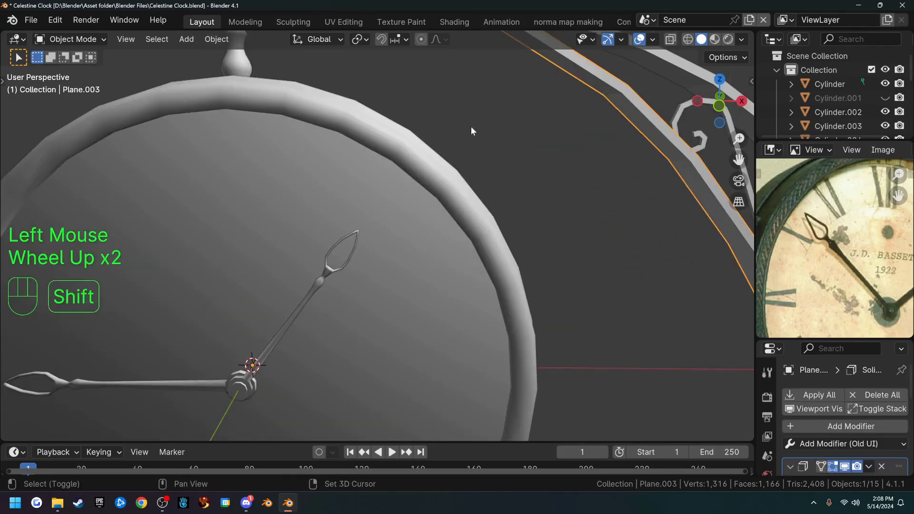
{"action": "middle_click_drag", "start_coordinate": [470, 126], "coordinate": [439, 293], "text": "shift"}
{"action": "scroll", "coordinate": [499, 177], "scroll_direction": "up", "scroll_amount": 2}
{"action": "middle_click_drag", "start_coordinate": [545, 182], "coordinate": [508, 264], "text": "shift"}
{"action": "key", "text": "Tab"}
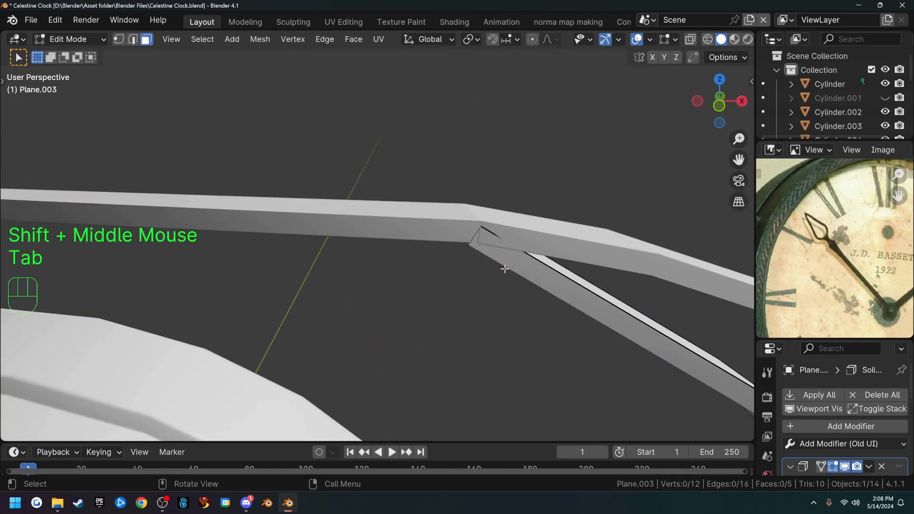
{"action": "key", "text": "alt+z"}
{"action": "key", "text": "1"}
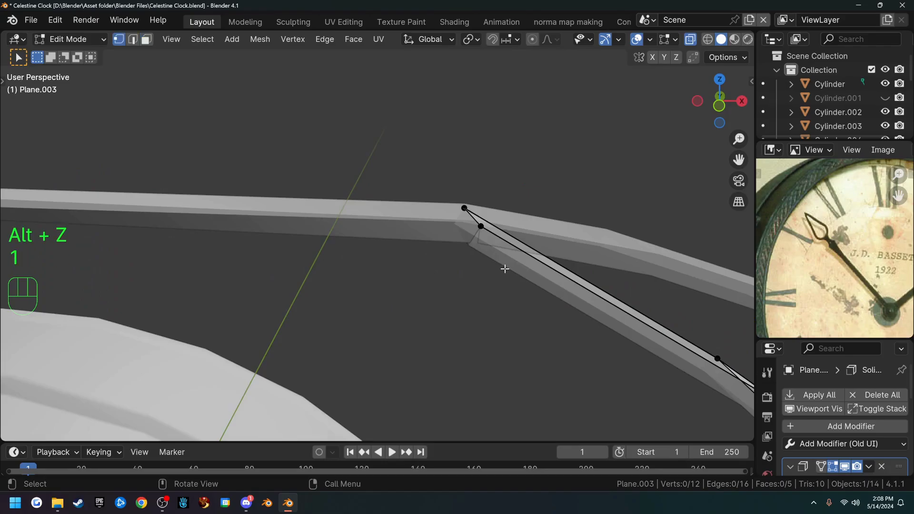
{"action": "left_click_drag", "start_coordinate": [433, 161], "coordinate": [495, 267]}
{"action": "middle_click_drag", "start_coordinate": [495, 268], "coordinate": [369, 295]}
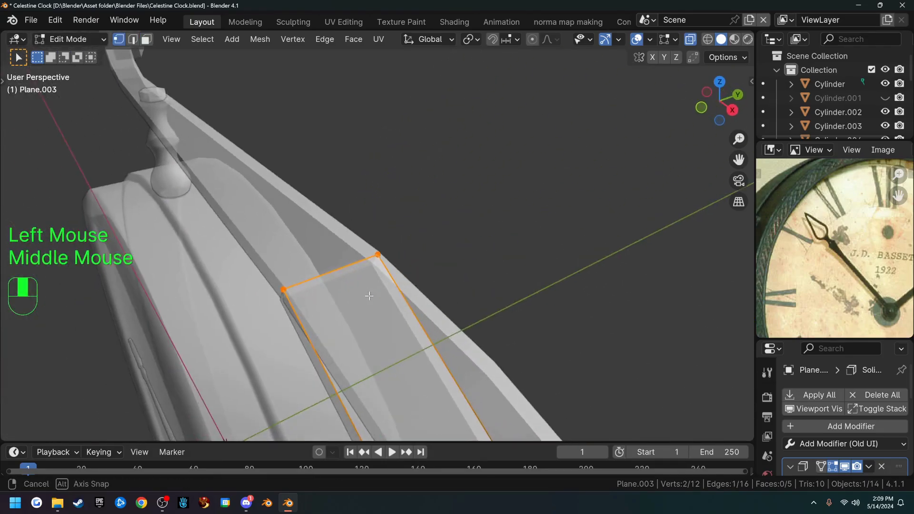
{"action": "key", "text": "s"}
{"action": "left_click", "coordinate": [552, 295]}
{"action": "middle_click_drag", "start_coordinate": [552, 295], "coordinate": [486, 279]}
{"action": "key", "text": "Tab"}
{"action": "key", "text": "alt+z"}
- Move the lower brace's upper end edge up along Z by about 0.004 m into the main arm
{"action": "scroll", "coordinate": [513, 254], "scroll_direction": "down", "scroll_amount": 1}
{"action": "scroll", "coordinate": [512, 255], "scroll_direction": "down", "scroll_amount": 2}
{"action": "scroll", "coordinate": [479, 272], "scroll_direction": "up", "scroll_amount": 3}
{"action": "scroll", "coordinate": [485, 279], "scroll_direction": "up", "scroll_amount": 1}
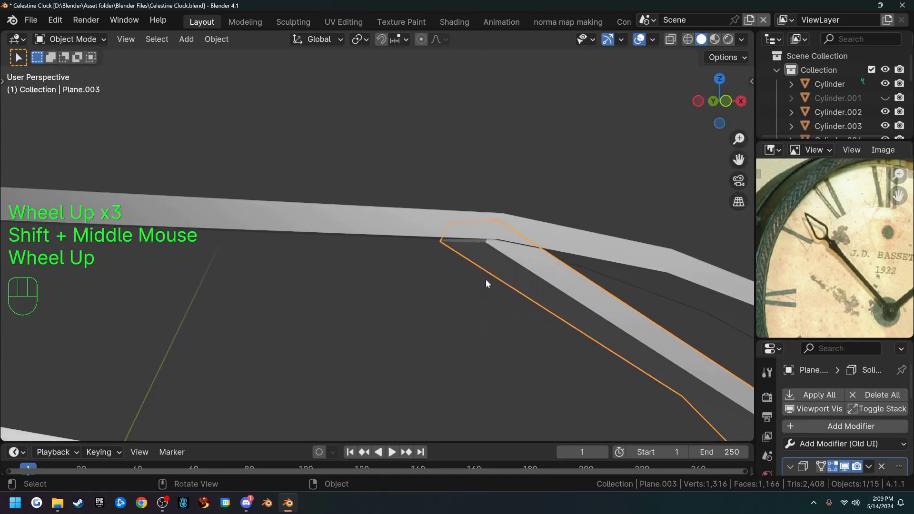
{"action": "key", "text": "Tab"}
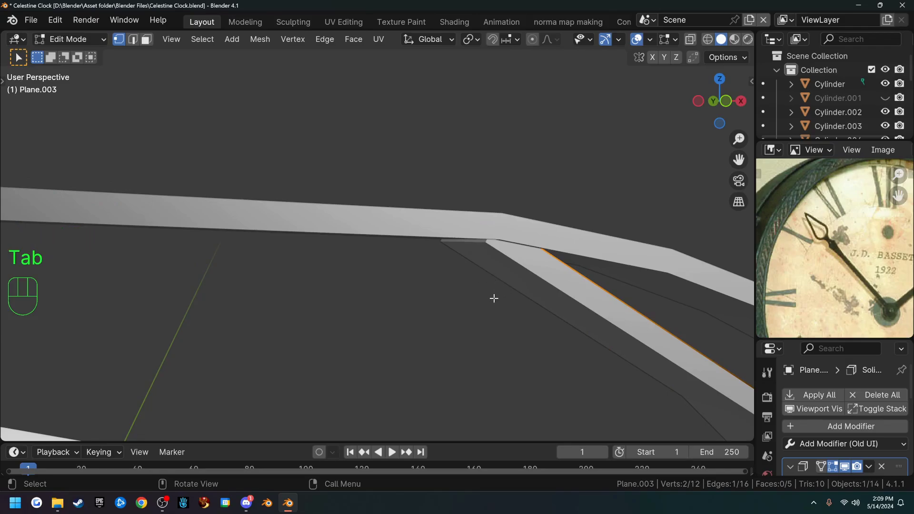
{"action": "key", "text": "g"}
{"action": "key", "text": "z"}
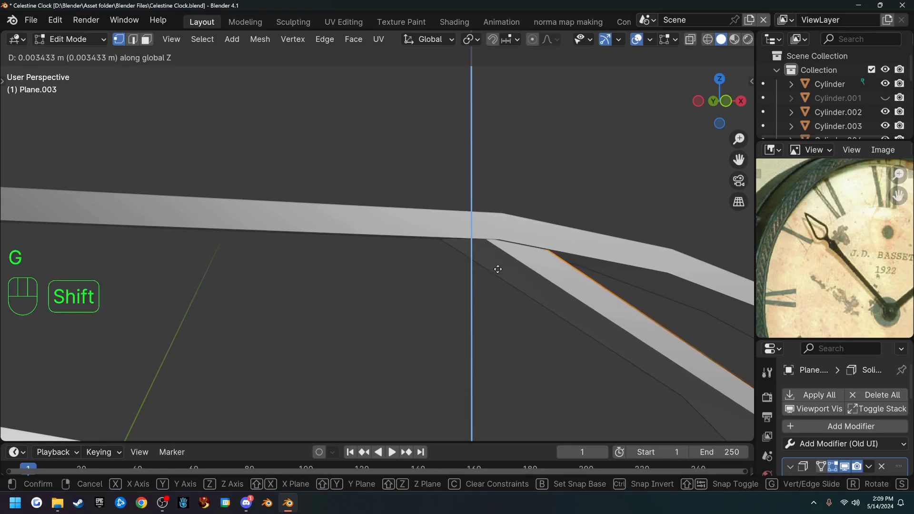
{"action": "left_click", "coordinate": [497, 267]}
{"action": "scroll", "coordinate": [508, 306], "scroll_direction": "down", "scroll_amount": 2}
{"action": "middle_click_drag", "start_coordinate": [508, 306], "coordinate": [490, 327]}
{"action": "scroll", "coordinate": [484, 322], "scroll_direction": "up", "scroll_amount": 3}
{"action": "scroll", "coordinate": [485, 322], "scroll_direction": "down", "scroll_amount": 1}
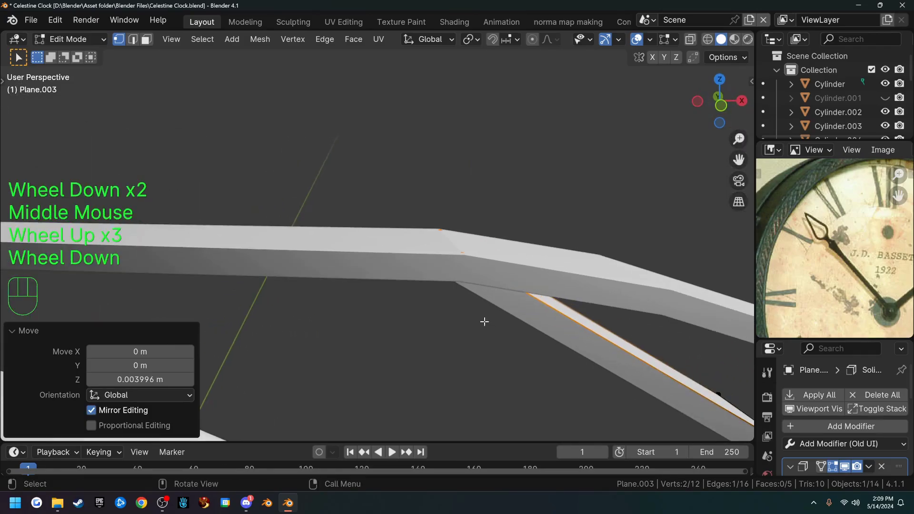
- Move the lower brace's bottom end edge along X by about 0.022 m into the vertical wall bar
{"action": "key", "text": "Tab"}
{"action": "scroll", "coordinate": [484, 316], "scroll_direction": "down", "scroll_amount": 3}
{"action": "middle_click_drag", "start_coordinate": [484, 316], "coordinate": [462, 312]}
{"action": "scroll", "coordinate": [503, 328], "scroll_direction": "down", "scroll_amount": 1}
{"action": "scroll", "coordinate": [494, 320], "scroll_direction": "up", "scroll_amount": 1}
{"action": "scroll", "coordinate": [431, 244], "scroll_direction": "up", "scroll_amount": 1}
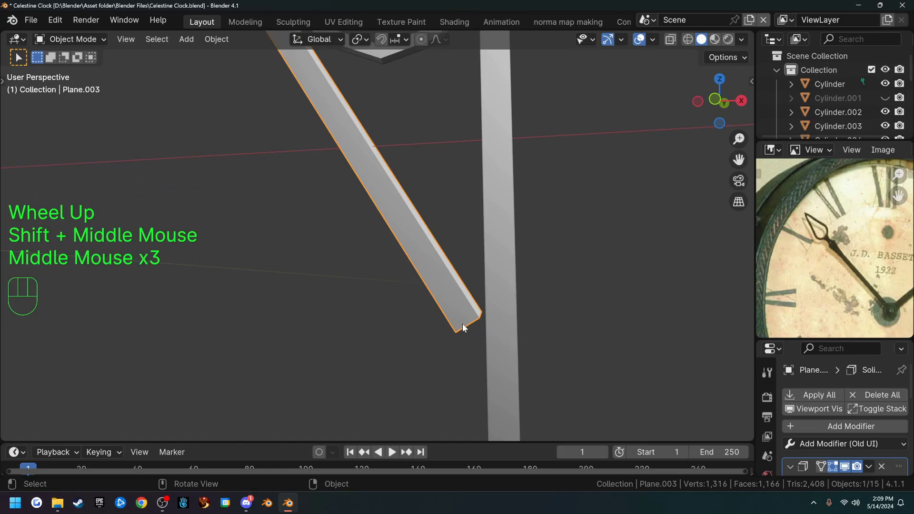
{"action": "key", "text": "Tab"}
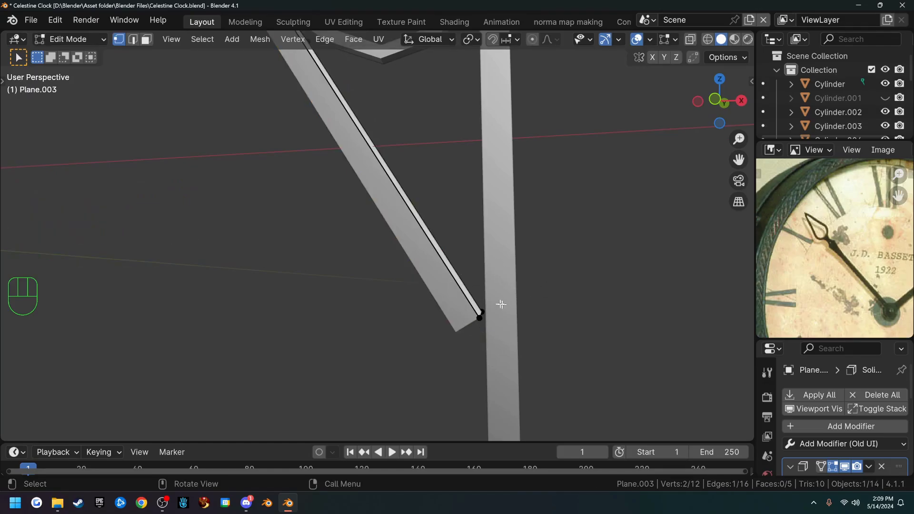
{"action": "left_click", "coordinate": [467, 285]}
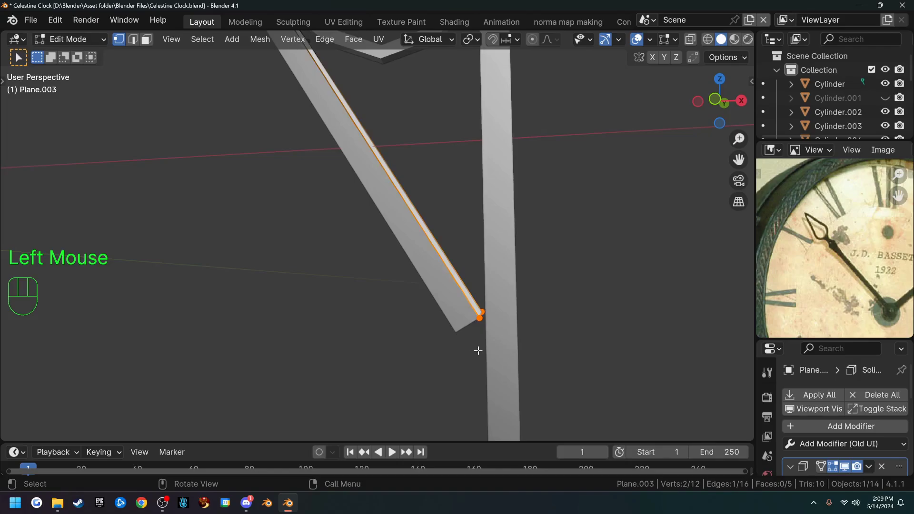
{"action": "key", "text": "g"}
{"action": "key", "text": "x"}
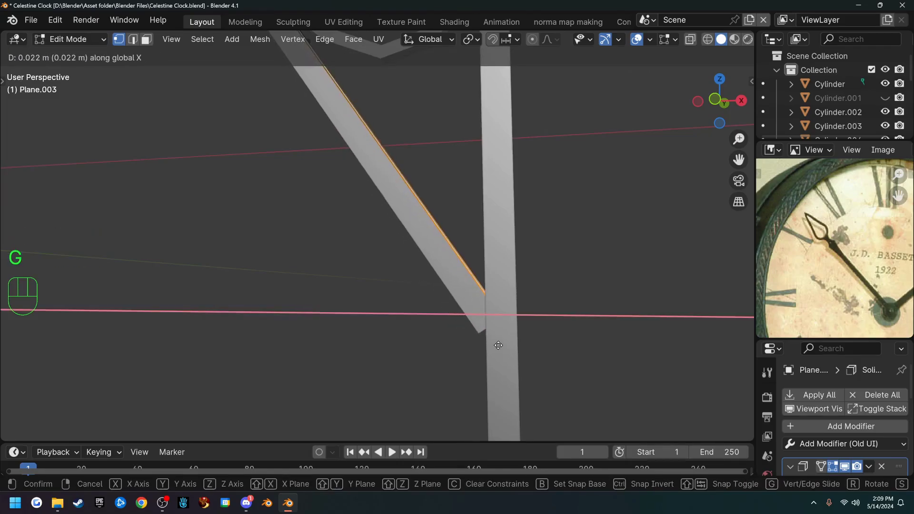
{"action": "left_click", "coordinate": [504, 342]}
{"action": "middle_click_drag", "start_coordinate": [504, 343], "coordinate": [534, 329]}
{"action": "scroll", "coordinate": [414, 288], "scroll_direction": "down", "scroll_amount": 2}
- Select the curved main arm's lower end vertices in X-ray and move them along X by about 0.021 m into the wall bar
{"action": "middle_click_drag", "start_coordinate": [435, 192], "coordinate": [448, 354], "text": "shift"}
{"action": "middle_click_drag", "start_coordinate": [436, 210], "coordinate": [450, 291], "text": "shift"}
{"action": "middle_click_drag", "start_coordinate": [382, 327], "coordinate": [447, 308]}
{"action": "scroll", "coordinate": [477, 309], "scroll_direction": "up", "scroll_amount": 1}
{"action": "middle_click_drag", "start_coordinate": [542, 313], "coordinate": [453, 328], "text": "shift"}
{"action": "key", "text": "Tab"}
{"action": "left_click", "coordinate": [442, 298]}
{"action": "key", "text": "Tab"}
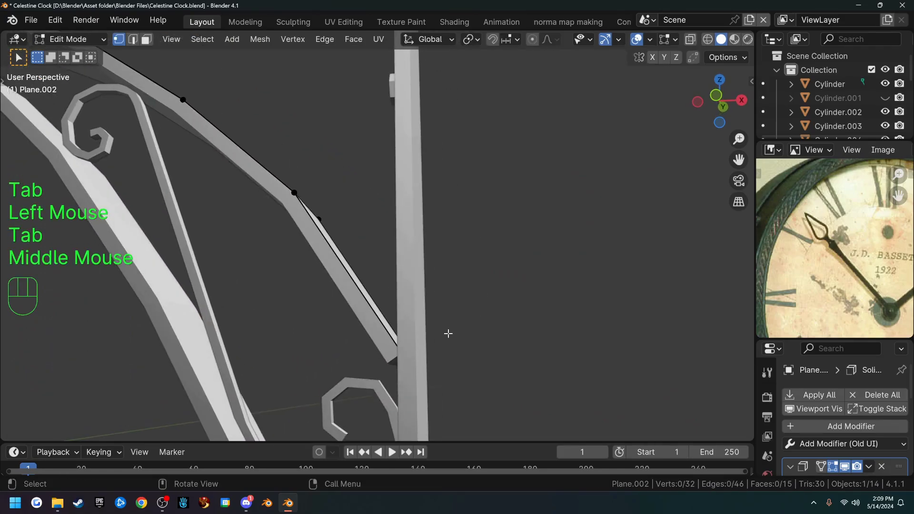
{"action": "key", "text": "alt+z"}
{"action": "left_click", "coordinate": [378, 327]}
{"action": "key", "text": "alt+z"}
{"action": "middle_click_drag", "start_coordinate": [434, 373], "coordinate": [406, 373]}
{"action": "key", "text": "g"}
{"action": "key", "text": "x"}
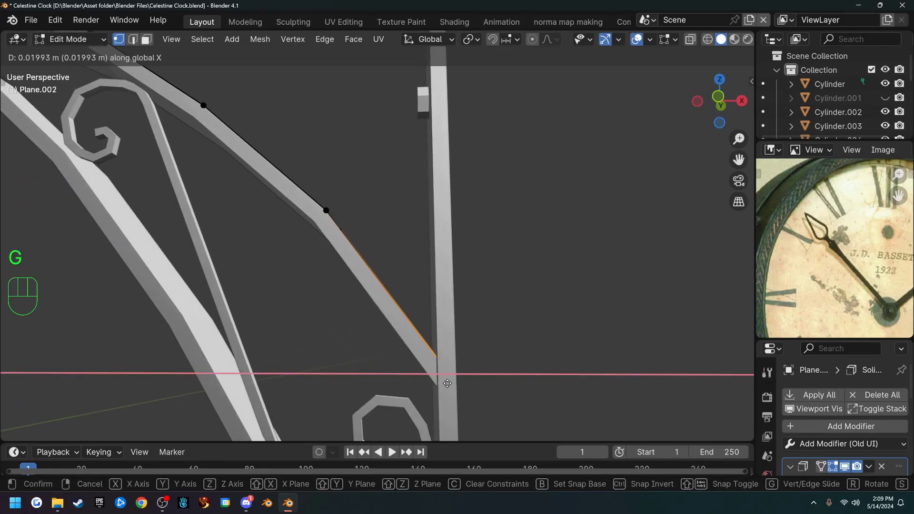
{"action": "left_click", "coordinate": [448, 384]}
{"action": "scroll", "coordinate": [473, 330], "scroll_direction": "down", "scroll_amount": 4}
{"action": "middle_click_drag", "start_coordinate": [474, 331], "coordinate": [453, 267], "text": "shift"}
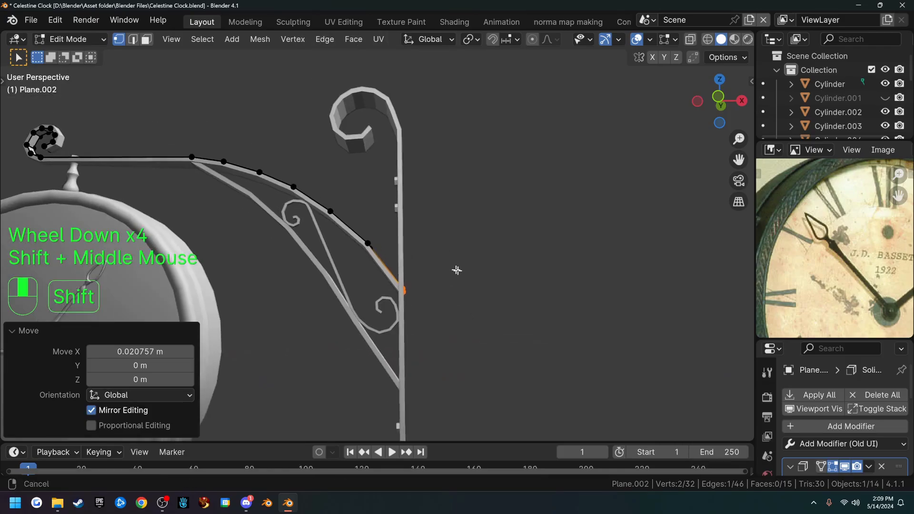
- Leave Edit Mode, clear the selection and examine the joints between the arm, brace and wall bar
{"action": "scroll", "coordinate": [485, 235], "scroll_direction": "down", "scroll_amount": 1}
{"action": "middle_click_drag", "start_coordinate": [484, 235], "coordinate": [492, 351]}
{"action": "key", "text": "Tab"}
{"action": "scroll", "coordinate": [499, 288], "scroll_direction": "down", "scroll_amount": 2}
{"action": "left_click", "coordinate": [496, 320]}
{"action": "scroll", "coordinate": [492, 351], "scroll_direction": "up", "scroll_amount": 4}
{"action": "middle_click_drag", "start_coordinate": [550, 342], "coordinate": [533, 296]}
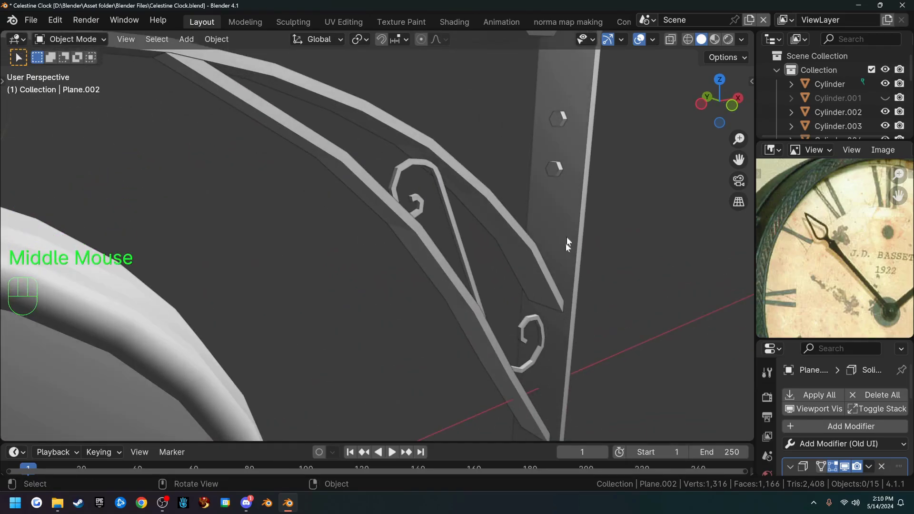
{"action": "scroll", "coordinate": [563, 257], "scroll_direction": "down", "scroll_amount": 2}
{"action": "middle_click_drag", "start_coordinate": [547, 313], "coordinate": [400, 349]}
- Select the vertical wall bar and apply its Solidify modifier
{"action": "scroll", "coordinate": [390, 330], "scroll_direction": "up", "scroll_amount": 2}
{"action": "middle_click_drag", "start_coordinate": [472, 350], "coordinate": [404, 215], "text": "shift"}
{"action": "left_click", "coordinate": [404, 214]}
{"action": "middle_click_drag", "start_coordinate": [474, 319], "coordinate": [449, 302]}
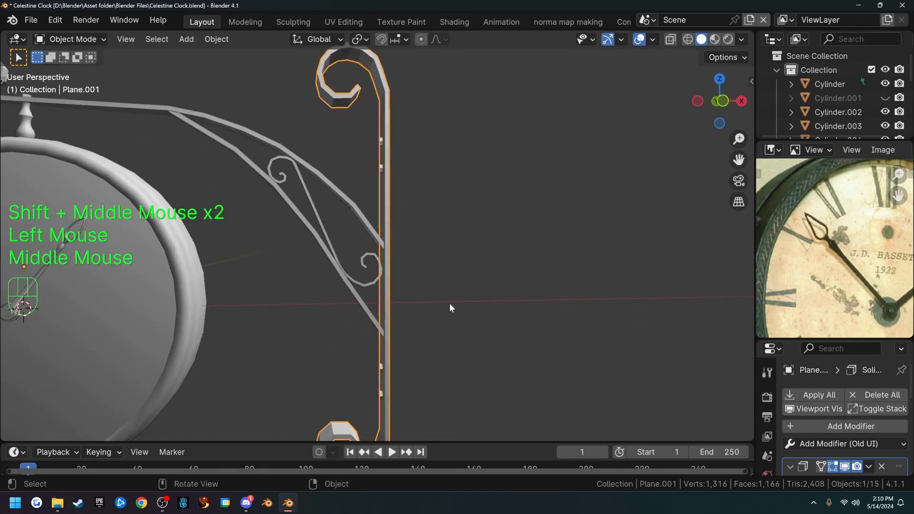
{"action": "left_click_drag", "start_coordinate": [781, 341], "coordinate": [787, 180]}
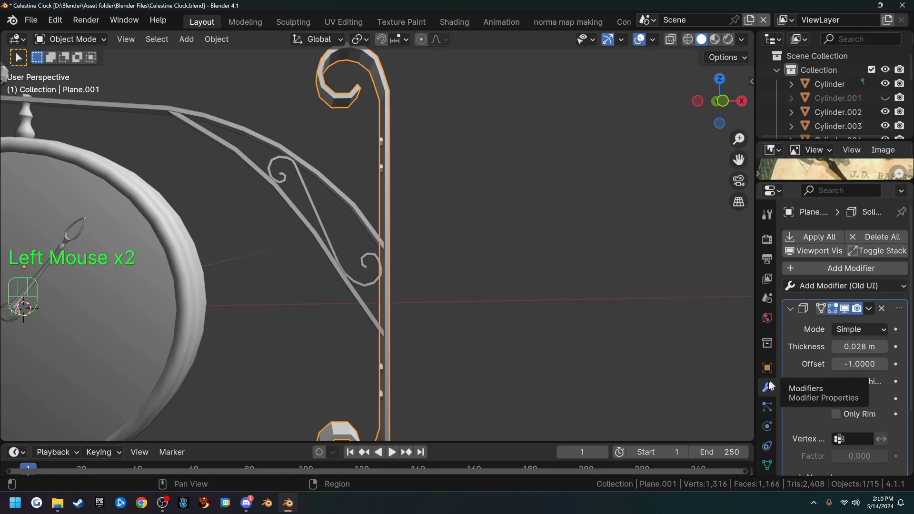
{"action": "left_click", "coordinate": [867, 310]}
{"action": "left_click", "coordinate": [824, 326]}
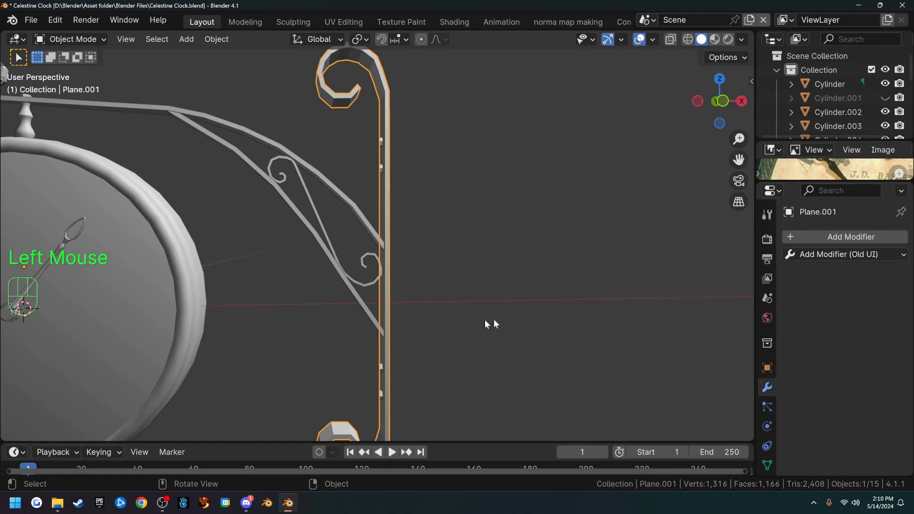
- Edit the wall bar in edge select mode and select the front inner edge loop running around its lower scroll
{"action": "key", "text": "Tab"}
{"action": "key", "text": "Tab"}
{"action": "scroll", "coordinate": [465, 157], "scroll_direction": "down", "scroll_amount": 3}
{"action": "middle_click_drag", "start_coordinate": [465, 157], "coordinate": [481, 220]}
{"action": "scroll", "coordinate": [482, 221], "scroll_direction": "up", "scroll_amount": 4}
{"action": "key", "text": "Tab"}
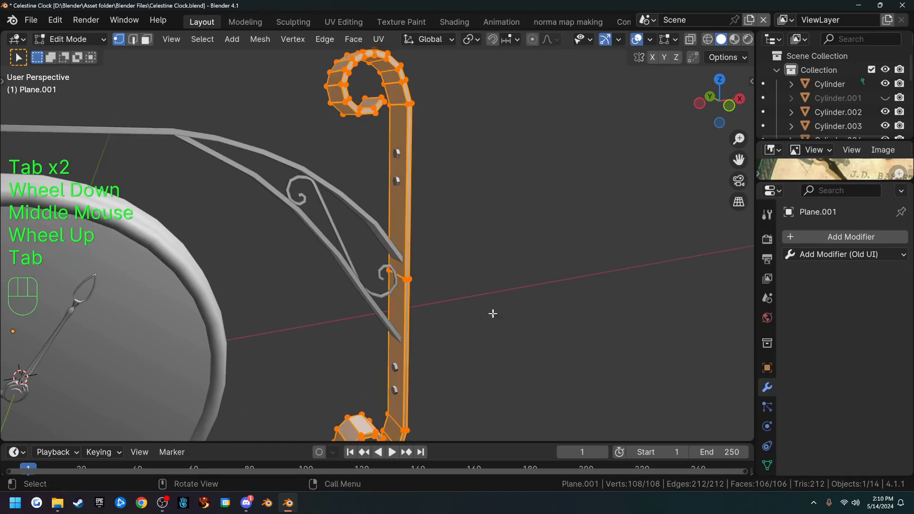
{"action": "middle_click_drag", "start_coordinate": [492, 313], "coordinate": [481, 213], "text": "shift"}
{"action": "middle_click_drag", "start_coordinate": [446, 266], "coordinate": [439, 281]}
{"action": "scroll", "coordinate": [476, 308], "scroll_direction": "up", "scroll_amount": 2}
{"action": "middle_click_drag", "start_coordinate": [476, 308], "coordinate": [440, 276], "text": "shift"}
{"action": "scroll", "coordinate": [477, 252], "scroll_direction": "up", "scroll_amount": 2}
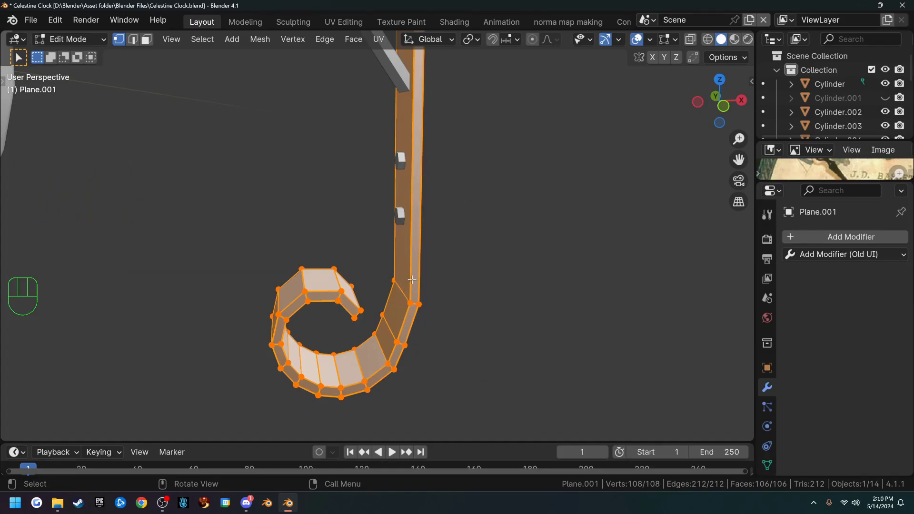
{"action": "key", "text": "2"}
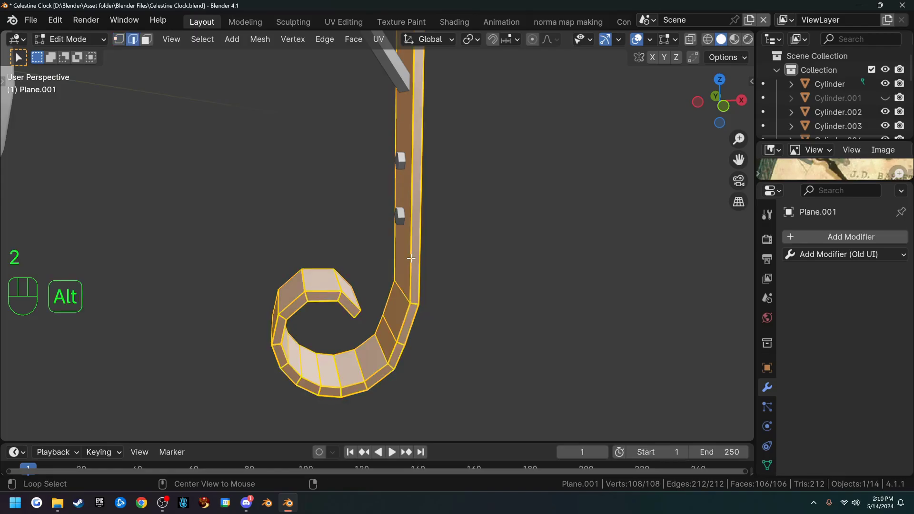
{"action": "left_click", "coordinate": [411, 259], "text": "alt"}
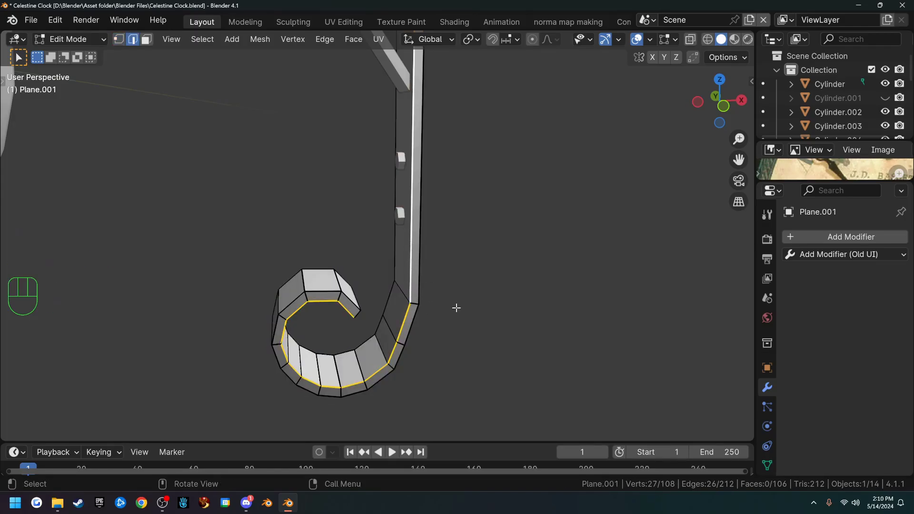
- Add the edges around the end face of the lower scroll to the loop selection
{"action": "middle_click_drag", "start_coordinate": [441, 297], "coordinate": [347, 271]}
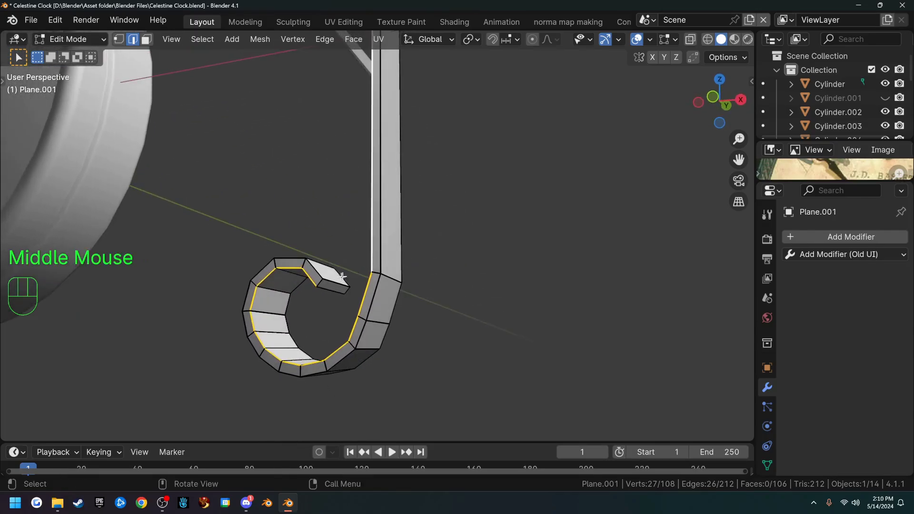
{"action": "scroll", "coordinate": [337, 285], "scroll_direction": "up", "scroll_amount": 2}
{"action": "scroll", "coordinate": [337, 284], "scroll_direction": "up", "scroll_amount": 1}
{"action": "middle_click_drag", "start_coordinate": [327, 321], "coordinate": [378, 280], "text": "shift"}
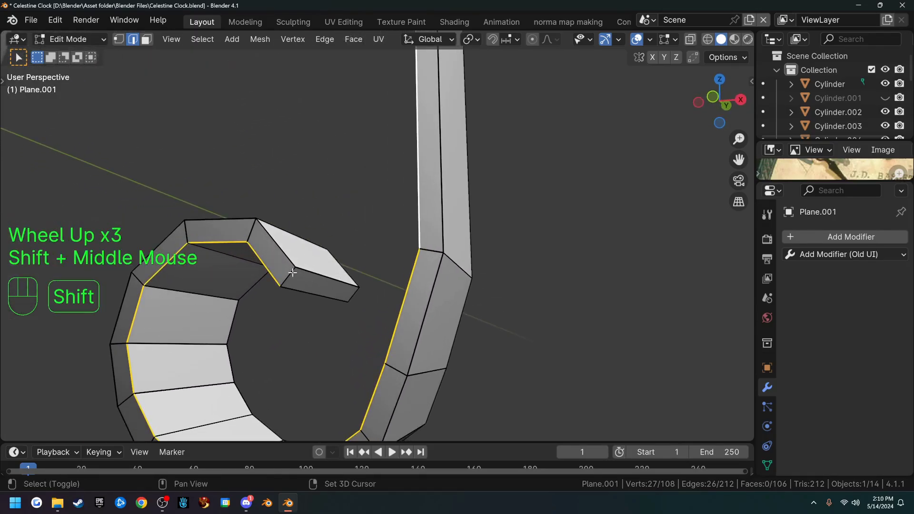
{"action": "left_click", "coordinate": [297, 289], "text": "shift"}
{"action": "left_click", "coordinate": [310, 292], "text": "shift"}
{"action": "left_click", "coordinate": [317, 275], "text": "shift"}
{"action": "scroll", "coordinate": [333, 278], "scroll_direction": "down", "scroll_amount": 3}
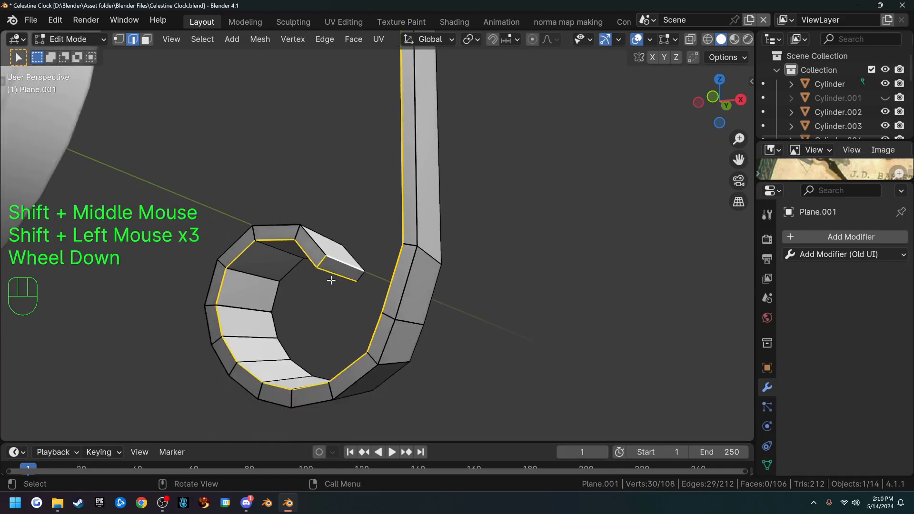
- Replace the selection with the wall bar's rear inner edge loop and add the edges around the lower scroll's tip
{"action": "middle_click_drag", "start_coordinate": [401, 237], "coordinate": [350, 268]}
{"action": "scroll", "coordinate": [437, 204], "scroll_direction": "down", "scroll_amount": 2}
{"action": "scroll", "coordinate": [324, 235], "scroll_direction": "up", "scroll_amount": 3}
{"action": "left_click", "coordinate": [335, 292], "text": "alt"}
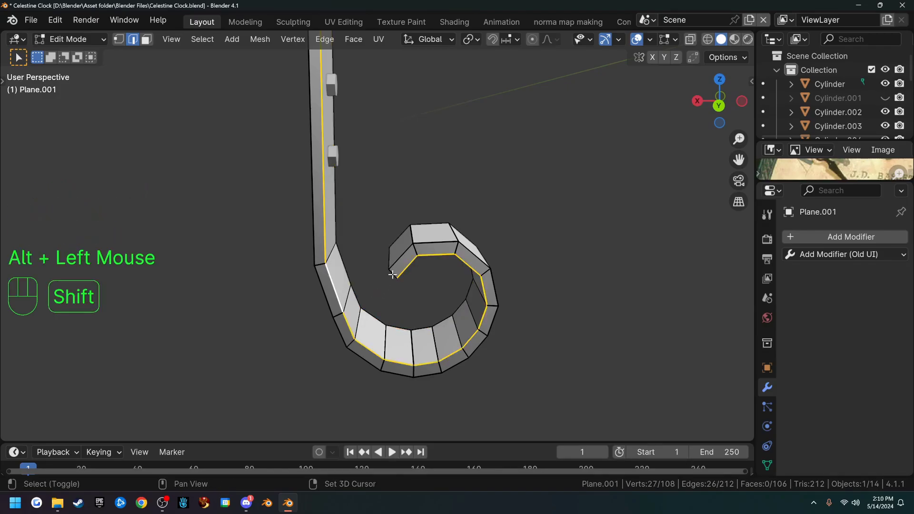
{"action": "left_click", "coordinate": [392, 274], "text": "shift"}
{"action": "middle_click_drag", "start_coordinate": [416, 306], "coordinate": [457, 306]}
{"action": "left_click", "coordinate": [382, 277], "text": "shift"}
{"action": "left_click", "coordinate": [375, 286], "text": "shift"}
- Add the edges around the upper scroll's tip to the selection and mark all selected edges as seams
{"action": "scroll", "coordinate": [473, 275], "scroll_direction": "down", "scroll_amount": 2}
{"action": "scroll", "coordinate": [474, 276], "scroll_direction": "down", "scroll_amount": 2, "text": "shift"}
{"action": "middle_click_drag", "start_coordinate": [473, 275], "coordinate": [364, 241], "text": "shift"}
{"action": "scroll", "coordinate": [377, 177], "scroll_direction": "up", "scroll_amount": 3}
{"action": "left_click", "coordinate": [335, 176], "text": "shift"}
{"action": "left_click", "coordinate": [340, 188], "text": "shift"}
{"action": "left_click", "coordinate": [345, 192], "text": "shift"}
{"action": "right_click", "coordinate": [362, 193]}
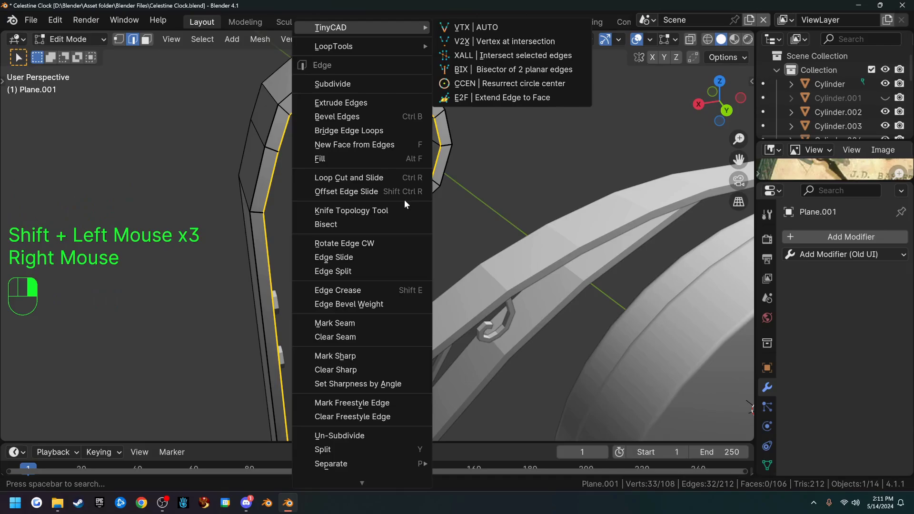
{"action": "key", "text": "Escape"}
- Select the whole wall bar mesh and unwrap it
{"action": "key", "text": "a"}
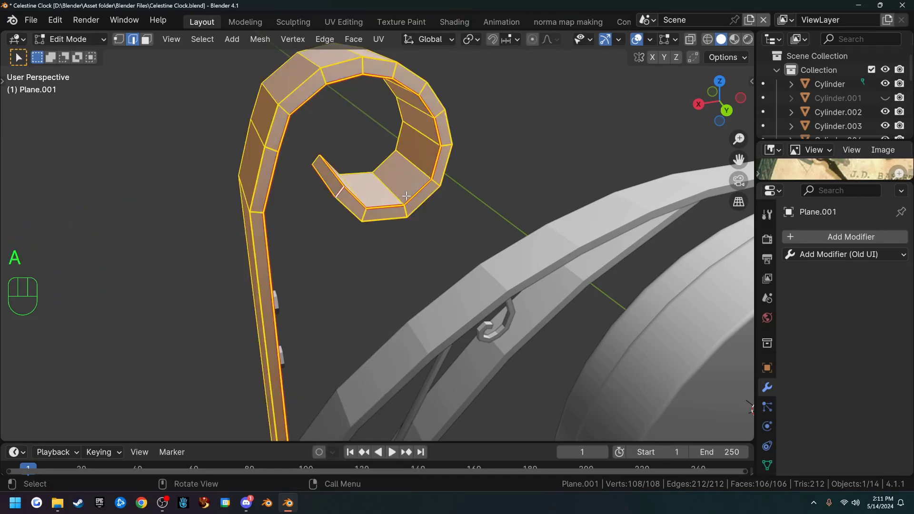
{"action": "key", "text": "u"}
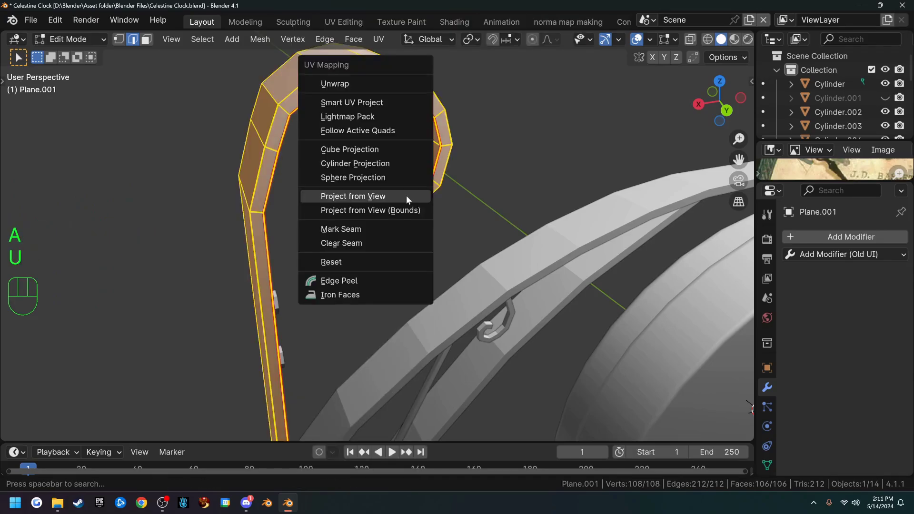
{"action": "left_click", "coordinate": [376, 81]}
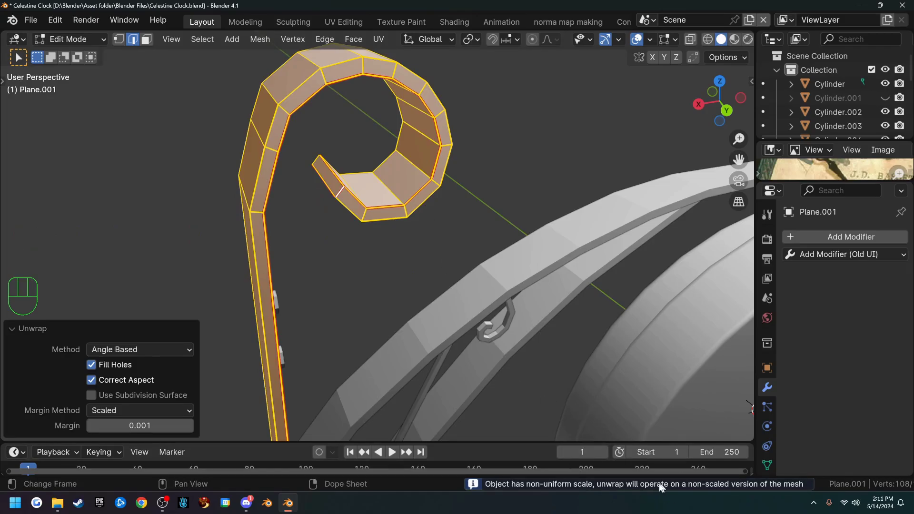
- Apply the wall bar's scale in Object Mode, then return to Edit Mode and unwrap the mesh again
{"action": "key", "text": "Tab"}
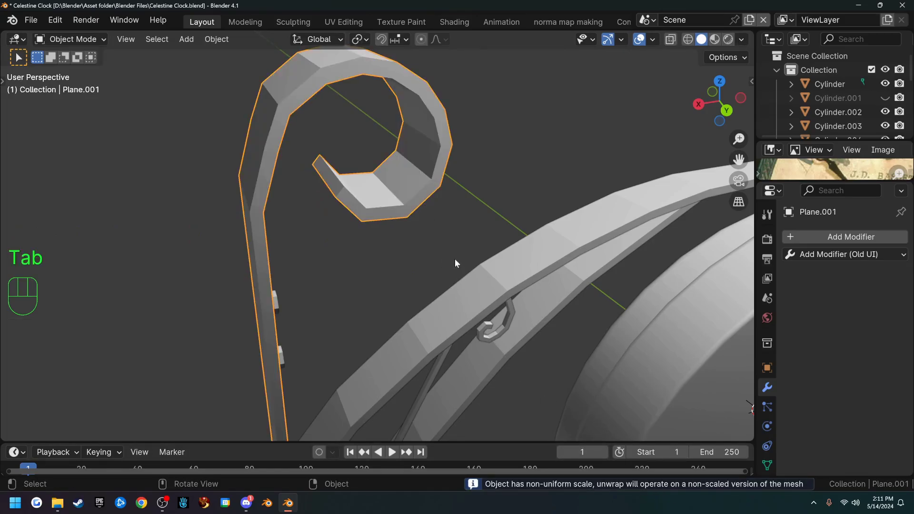
{"action": "key", "text": "ctrl+a"}
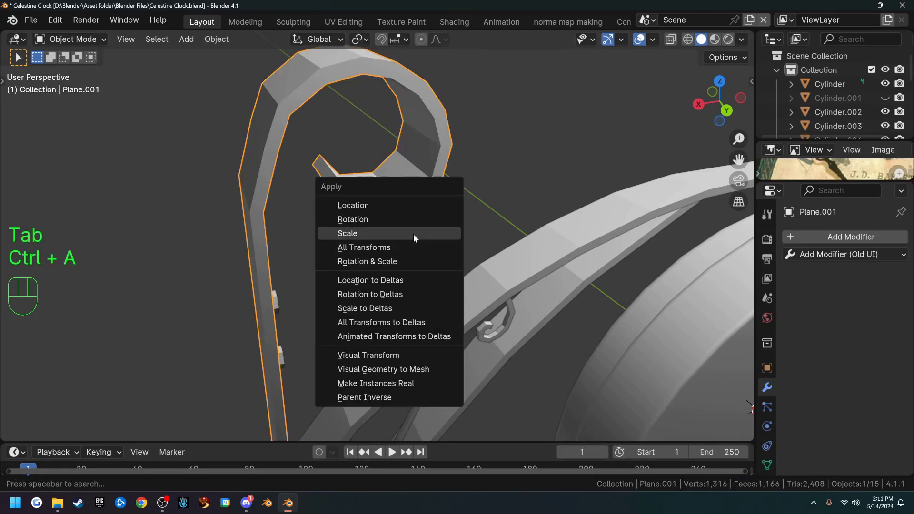
{"action": "left_click", "coordinate": [414, 235]}
{"action": "key", "text": "Tab"}
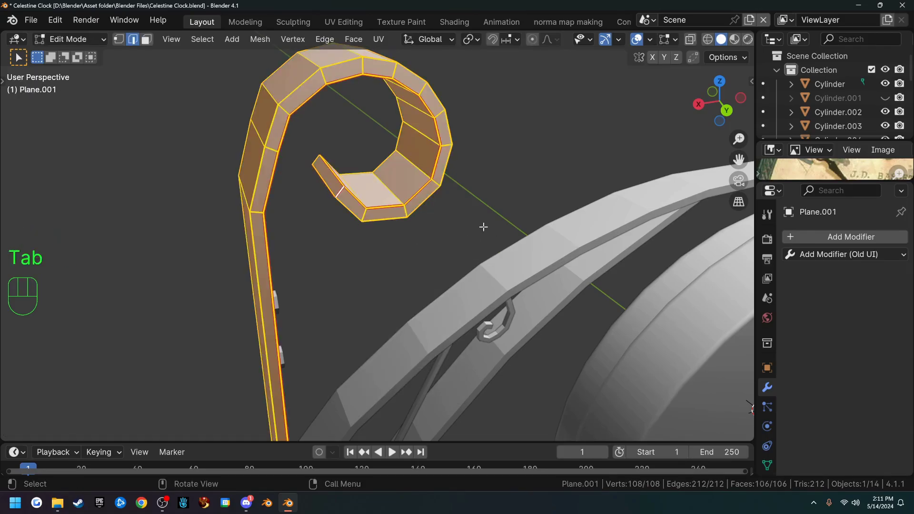
{"action": "key", "text": "u"}
{"action": "left_click", "coordinate": [481, 225]}
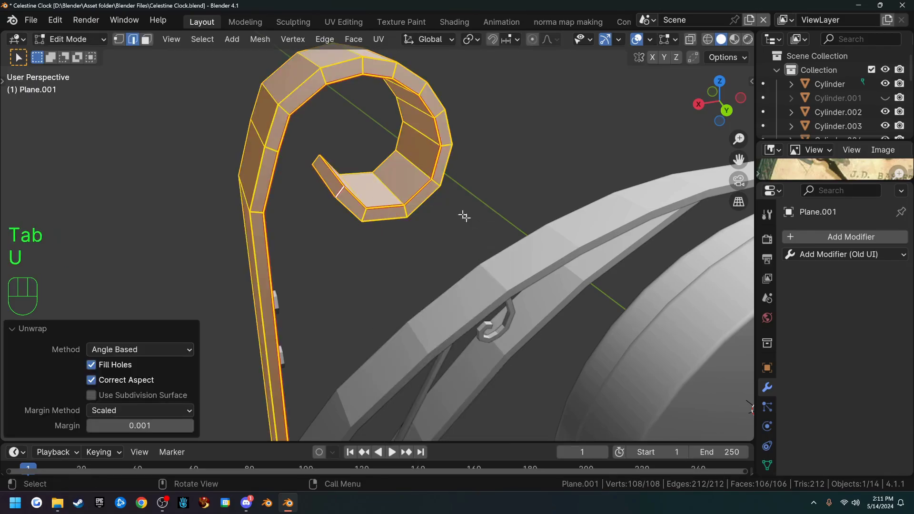
- Switch to the UV Editing workspace and examine the wall bar's unwrapped UV layout
{"action": "left_click", "coordinate": [350, 20]}
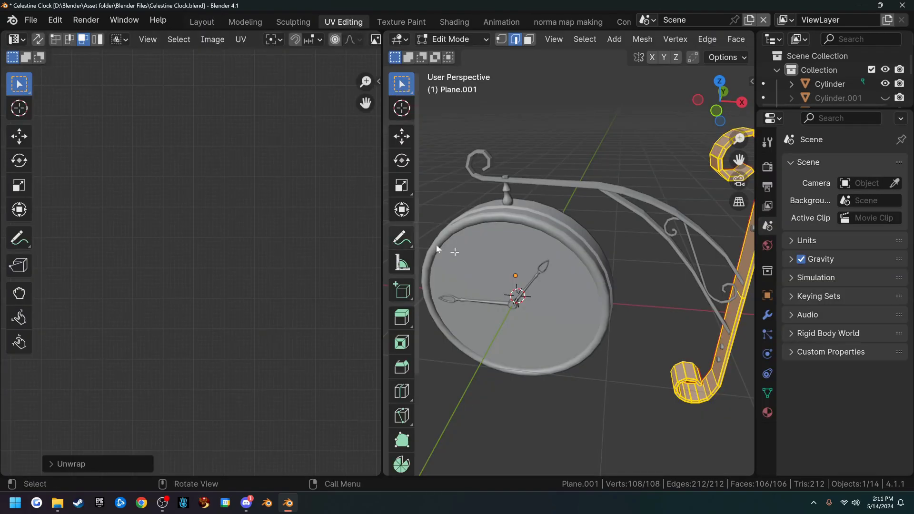
{"action": "middle_click_drag", "start_coordinate": [177, 264], "coordinate": [56, 279]}
{"action": "scroll", "coordinate": [229, 270], "scroll_direction": "down", "scroll_amount": 1}
{"action": "scroll", "coordinate": [230, 269], "scroll_direction": "down", "scroll_amount": 1}
{"action": "scroll", "coordinate": [230, 270], "scroll_direction": "up", "scroll_amount": 1}
{"action": "scroll", "coordinate": [230, 271], "scroll_direction": "up", "scroll_amount": 2}
{"action": "scroll", "coordinate": [146, 236], "scroll_direction": "up", "scroll_amount": 3}
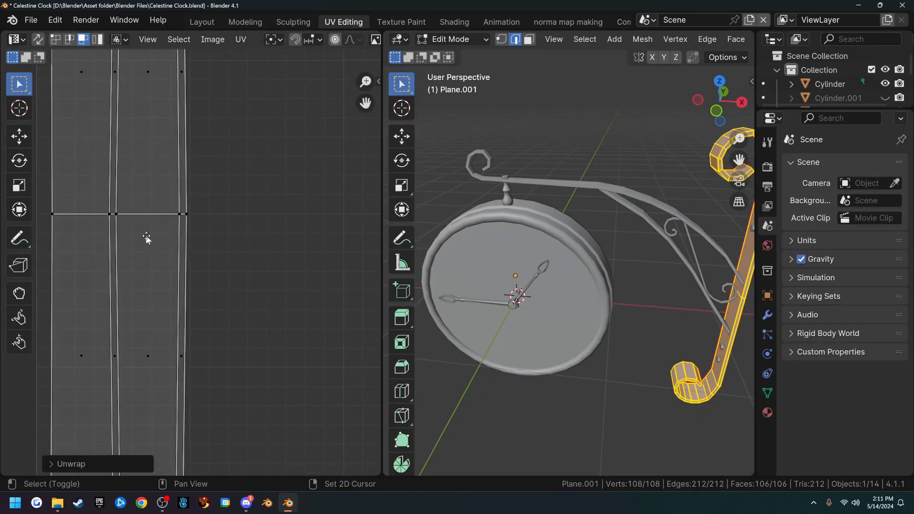
{"action": "middle_click_drag", "start_coordinate": [141, 237], "coordinate": [273, 258], "text": "shift"}
{"action": "scroll", "coordinate": [259, 264], "scroll_direction": "up", "scroll_amount": 2}
{"action": "scroll", "coordinate": [236, 293], "scroll_direction": "down", "scroll_amount": 2}
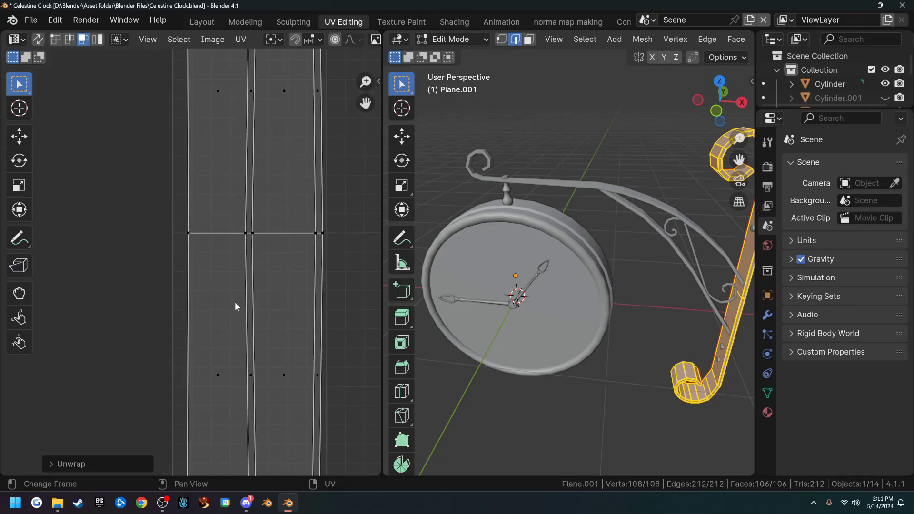
{"action": "scroll", "coordinate": [270, 287], "scroll_direction": "down", "scroll_amount": 1}
- Select all of the wall bar's UVs and straighten them with the TexTools Rectify operation
{"action": "key", "text": "a"}
{"action": "key", "text": "n"}
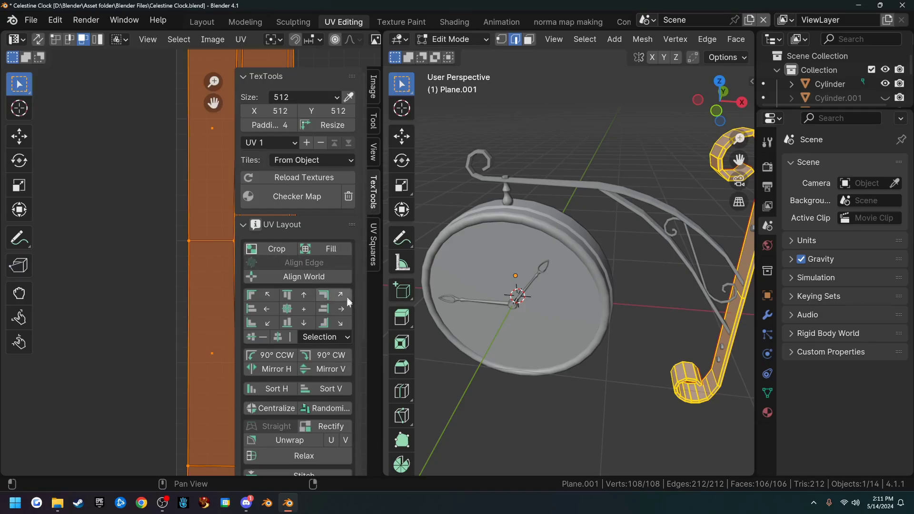
{"action": "left_click", "coordinate": [338, 409]}
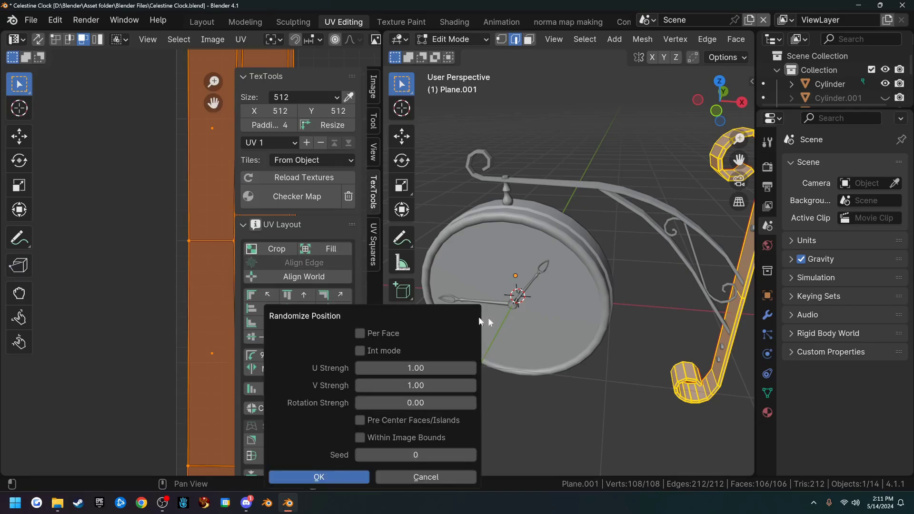
{"action": "left_click", "coordinate": [346, 423]}
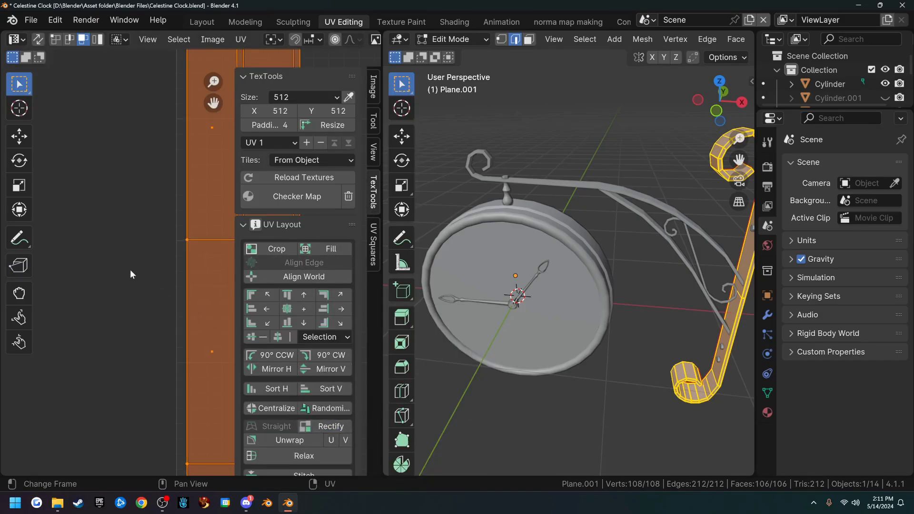
{"action": "key", "text": "n"}
- Examine the rectified UV layout, especially the narrow strip extending from its upper end
{"action": "scroll", "coordinate": [267, 231], "scroll_direction": "down", "scroll_amount": 4}
{"action": "key", "text": "Tab"}
{"action": "key", "text": "Tab"}
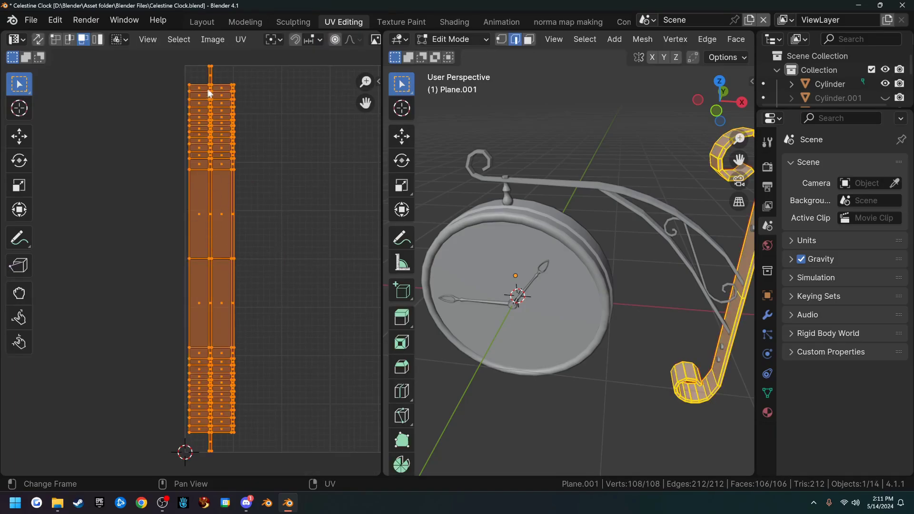
{"action": "scroll", "coordinate": [241, 126], "scroll_direction": "up", "scroll_amount": 2}
{"action": "middle_click_drag", "start_coordinate": [280, 71], "coordinate": [259, 286]}
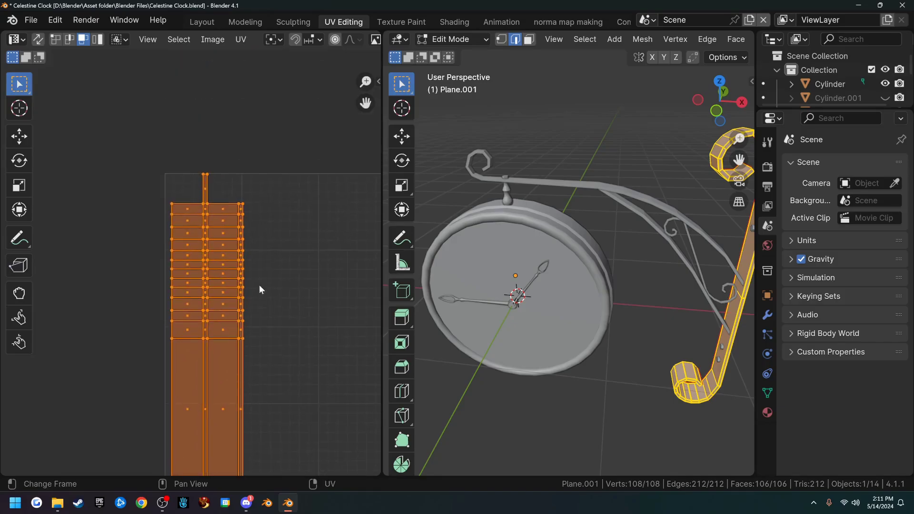
{"action": "scroll", "coordinate": [250, 272], "scroll_direction": "up", "scroll_amount": 4}
{"action": "middle_click_drag", "start_coordinate": [224, 55], "coordinate": [216, 148]}
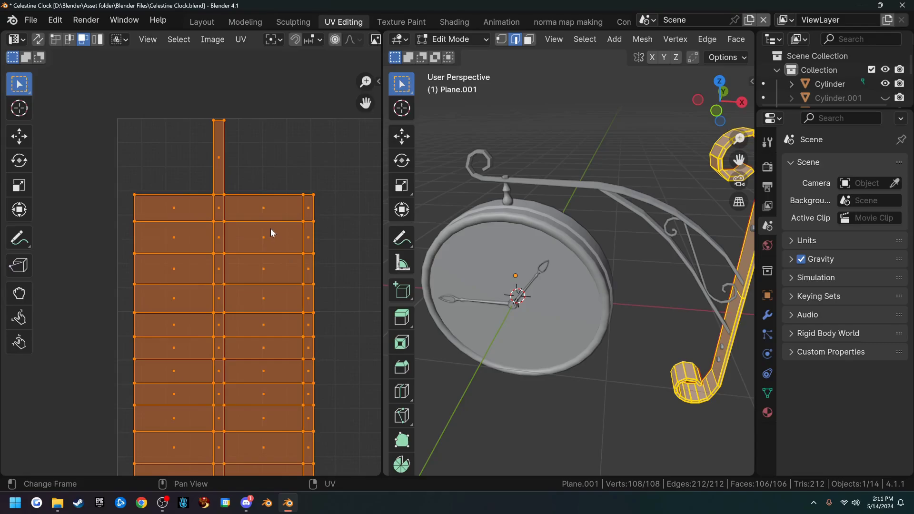
{"action": "key", "text": "ctrl+space"}
{"action": "key", "text": "ctrl+space"}
{"action": "key", "text": "ctrl+space"}
{"action": "key", "text": "ctrl+space"}
{"action": "key", "text": "ctrl+space"}
{"action": "key", "text": "ctrl+space"}
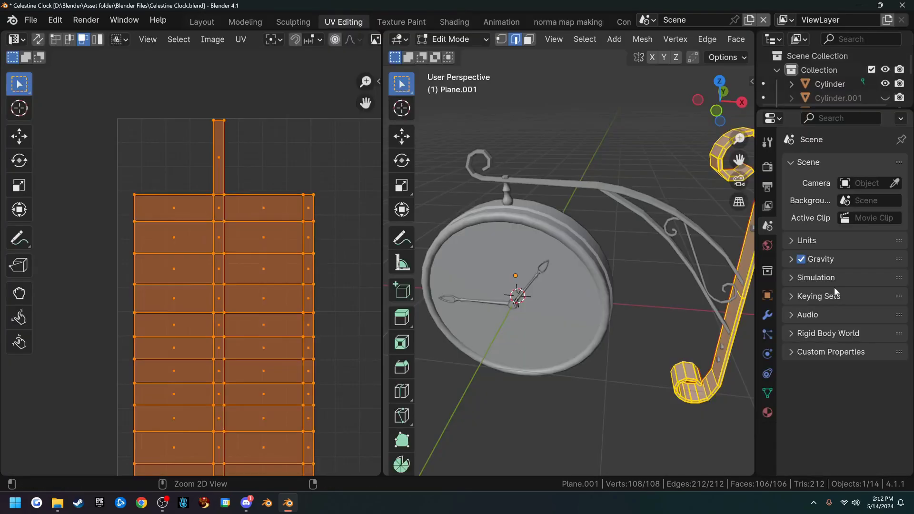
{"action": "key", "text": "ctrl+space"}
{"action": "key", "text": "ctrl+space"}
{"action": "scroll", "coordinate": [842, 87], "scroll_direction": "down", "scroll_amount": 5}
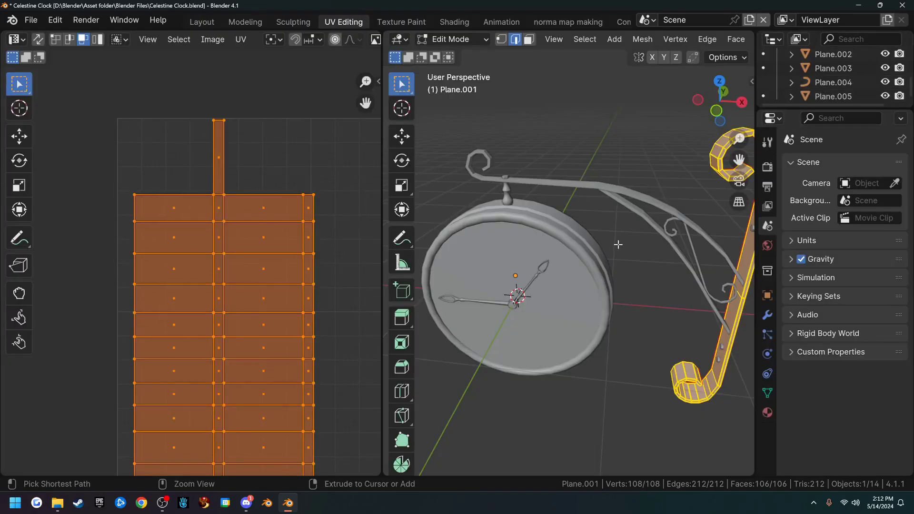
- Maximize the 3D view, clear the mesh selection and examine the seams around the upper scroll's tip
{"action": "key", "text": "ctrl+space"}
{"action": "scroll", "coordinate": [603, 225], "scroll_direction": "down", "scroll_amount": 4}
{"action": "middle_click_drag", "start_coordinate": [620, 249], "coordinate": [603, 243]}
{"action": "scroll", "coordinate": [619, 224], "scroll_direction": "up", "scroll_amount": 4}
{"action": "middle_click_drag", "start_coordinate": [633, 206], "coordinate": [465, 264], "text": "shift"}
{"action": "scroll", "coordinate": [482, 256], "scroll_direction": "up", "scroll_amount": 3}
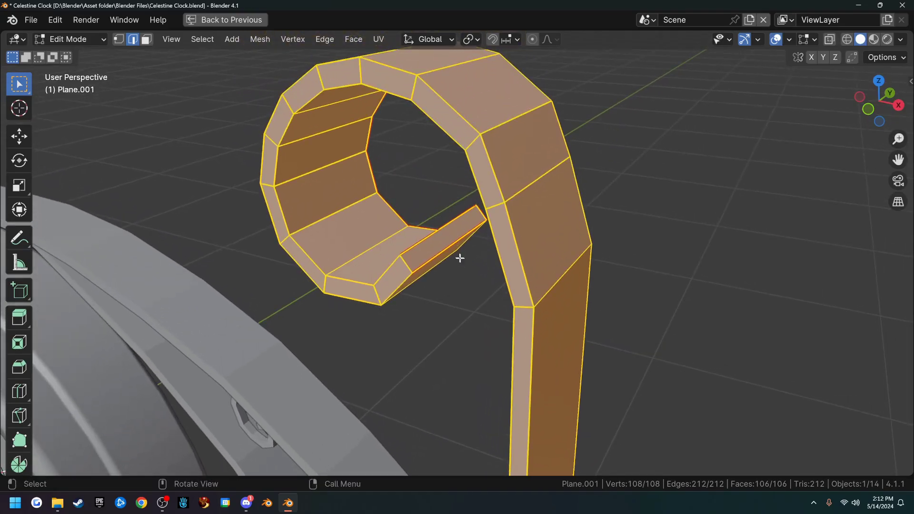
{"action": "scroll", "coordinate": [472, 244], "scroll_direction": "up", "scroll_amount": 1}
{"action": "middle_click_drag", "start_coordinate": [488, 237], "coordinate": [490, 307]}
{"action": "left_click", "coordinate": [525, 271]}
{"action": "scroll", "coordinate": [404, 224], "scroll_direction": "down", "scroll_amount": 3}
{"action": "middle_click_drag", "start_coordinate": [490, 307], "coordinate": [401, 299]}
{"action": "scroll", "coordinate": [401, 299], "scroll_direction": "up", "scroll_amount": 2}
{"action": "scroll", "coordinate": [401, 299], "scroll_direction": "up", "scroll_amount": 3}
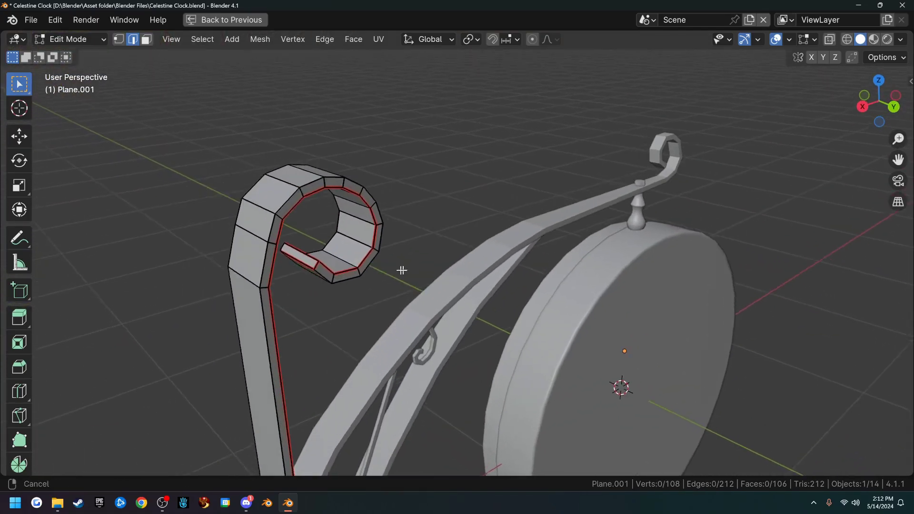
{"action": "scroll", "coordinate": [328, 274], "scroll_direction": "up", "scroll_amount": 5}
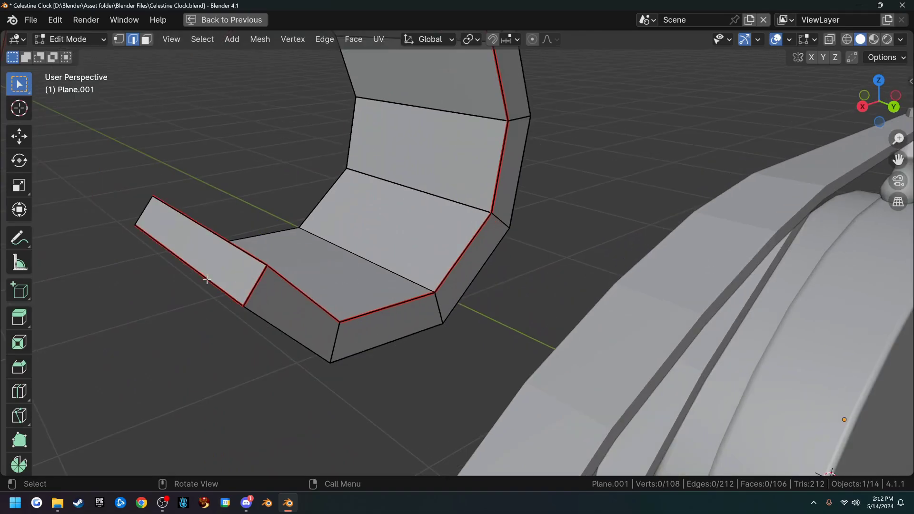
- Clear the seam from the long outer edge of the upper scroll's end face
{"action": "left_click", "coordinate": [208, 279]}
{"action": "right_click", "coordinate": [343, 282]}
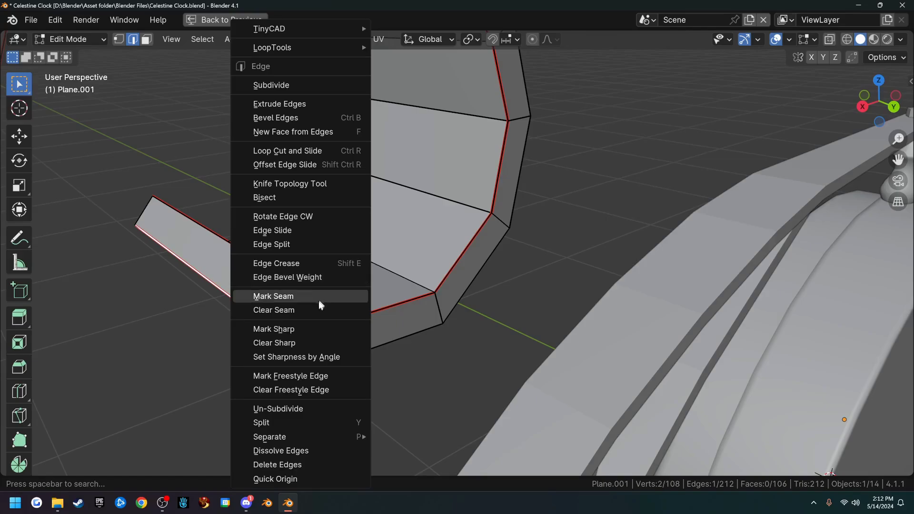
{"action": "left_click", "coordinate": [275, 312]}
- Clear the seam from the matching long outer edge of the lower scroll's end face
{"action": "scroll", "coordinate": [294, 306], "scroll_direction": "down", "scroll_amount": 4}
{"action": "middle_click_drag", "start_coordinate": [404, 349], "coordinate": [345, 73], "text": "shift"}
{"action": "scroll", "coordinate": [336, 253], "scroll_direction": "up", "scroll_amount": 2}
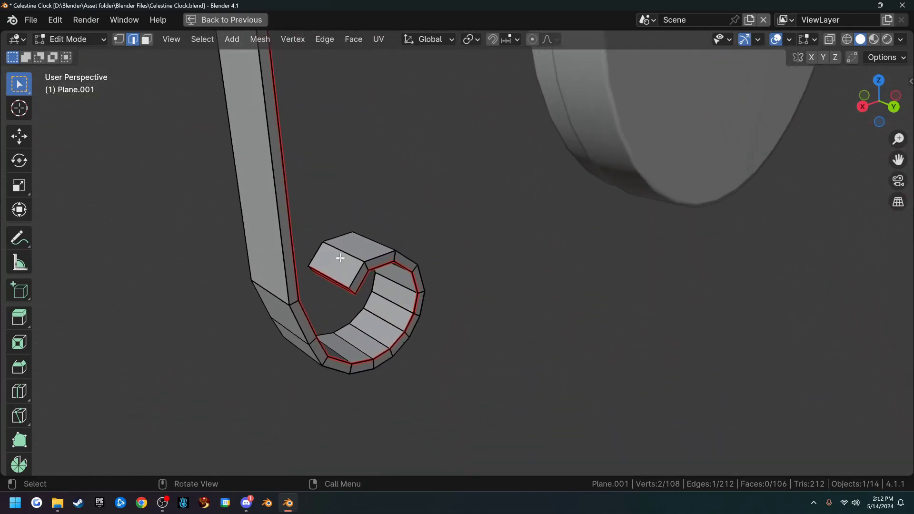
{"action": "left_click", "coordinate": [306, 278]}
{"action": "right_click", "coordinate": [409, 317]}
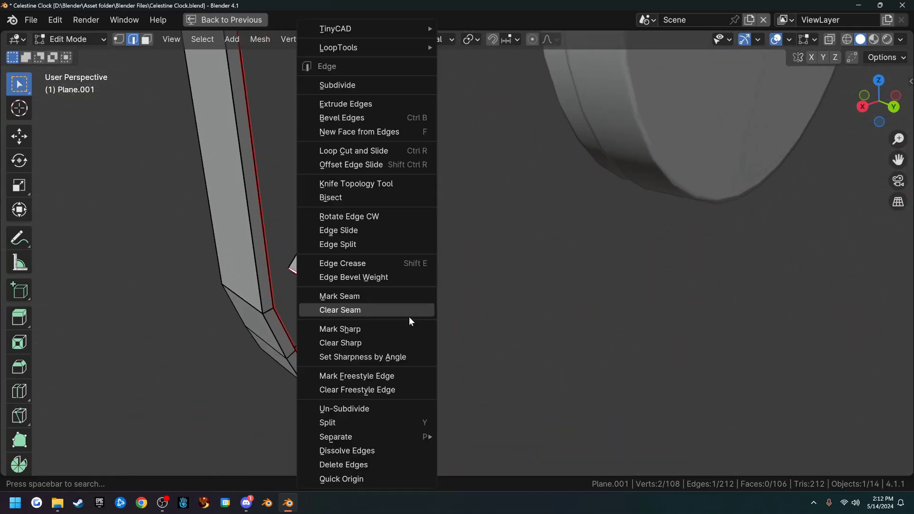
{"action": "left_click", "coordinate": [402, 311]}
{"action": "scroll", "coordinate": [419, 303], "scroll_direction": "down", "scroll_amount": 2}
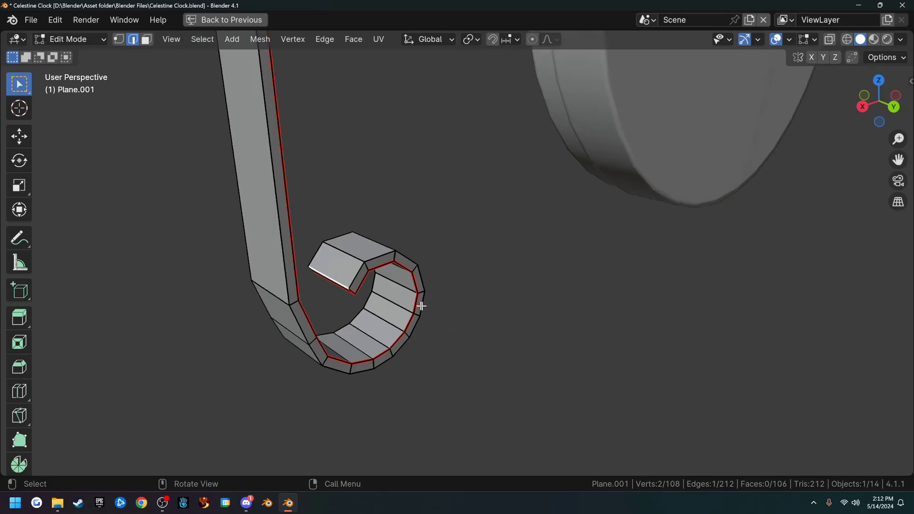
- Unwrap the whole wall bar with the reduced seams and restore the split view to check its UV layout
{"action": "key", "text": "a"}
{"action": "key", "text": "u"}
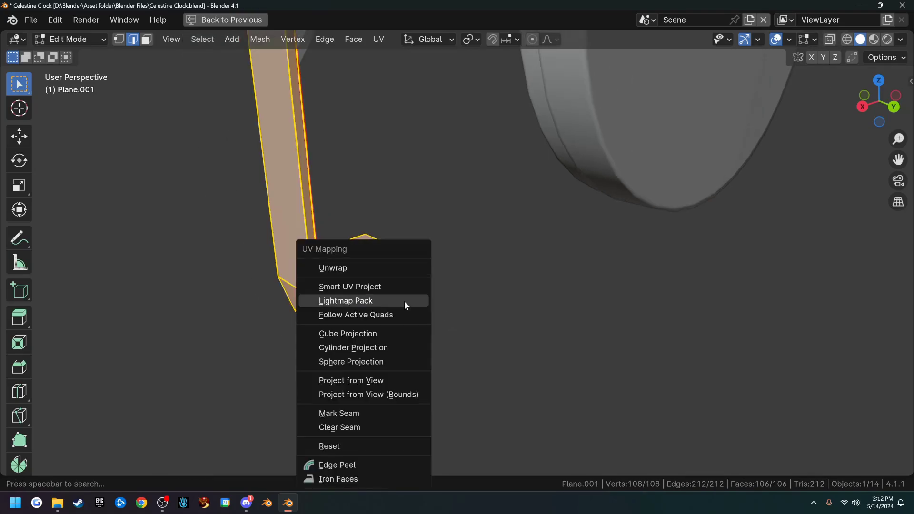
{"action": "left_click", "coordinate": [391, 273]}
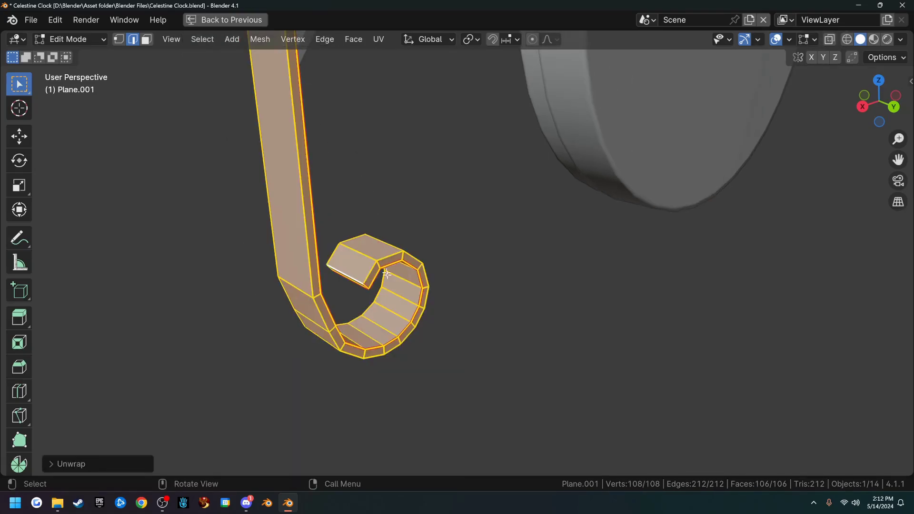
{"action": "key", "text": "ctrl+space"}
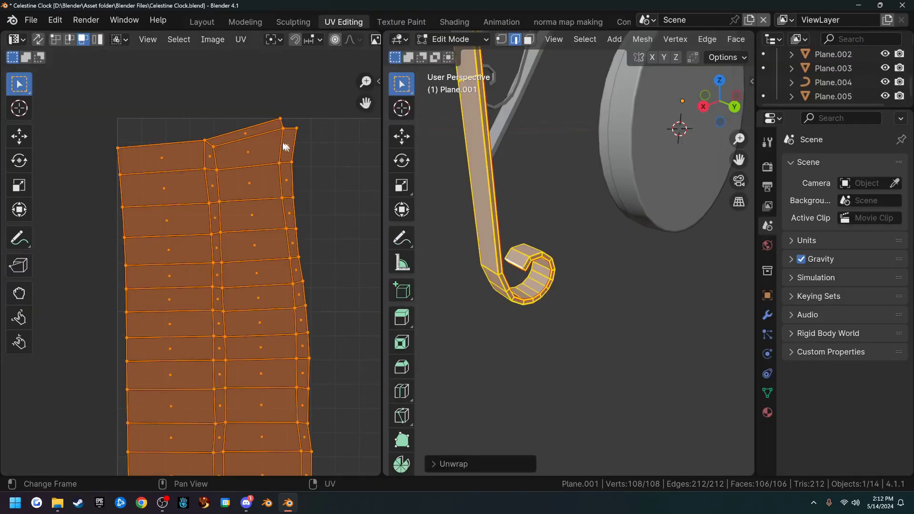
{"action": "scroll", "coordinate": [233, 159], "scroll_direction": "up", "scroll_amount": 3}
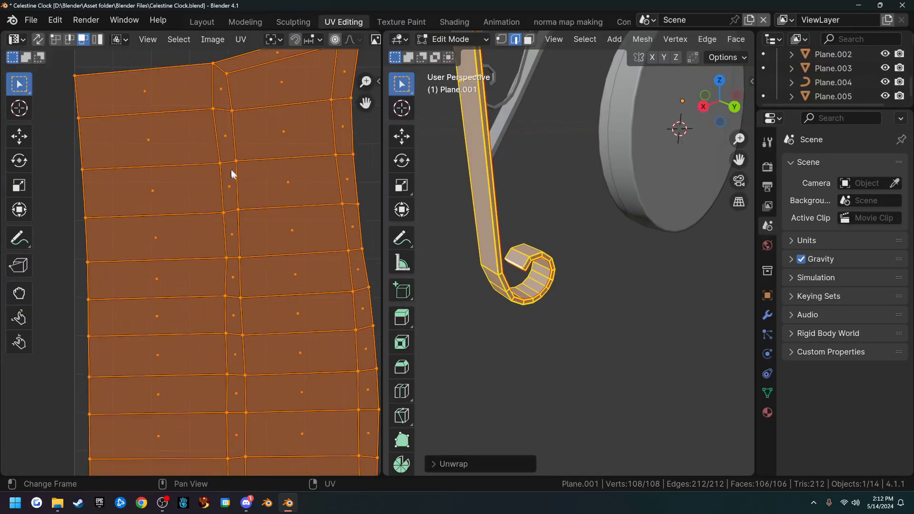
{"action": "middle_click_drag", "start_coordinate": [476, 215], "coordinate": [541, 300]}
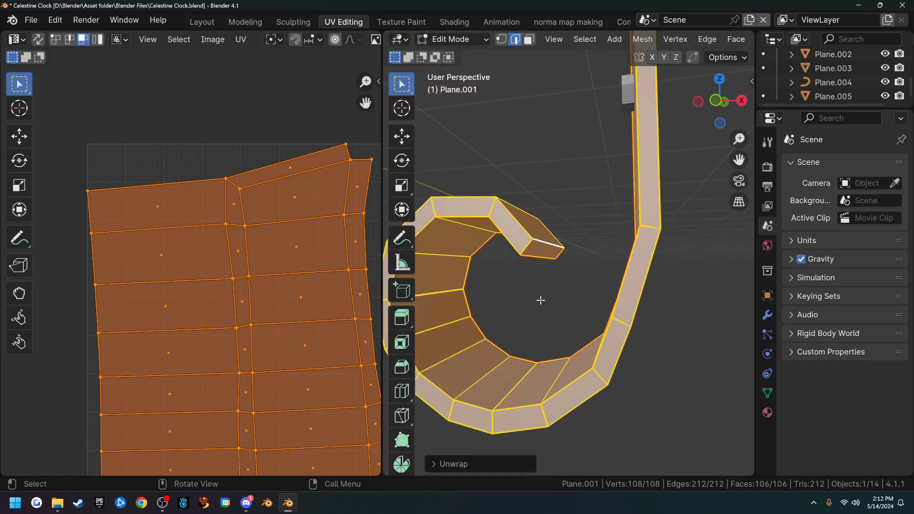
- Mark the short front edge at the tip of each scroll as a seam and select the whole wall bar mesh
{"action": "scroll", "coordinate": [538, 302], "scroll_direction": "up", "scroll_amount": 1}
{"action": "left_click", "coordinate": [494, 242]}
{"action": "scroll", "coordinate": [495, 244], "scroll_direction": "down", "scroll_amount": 6}
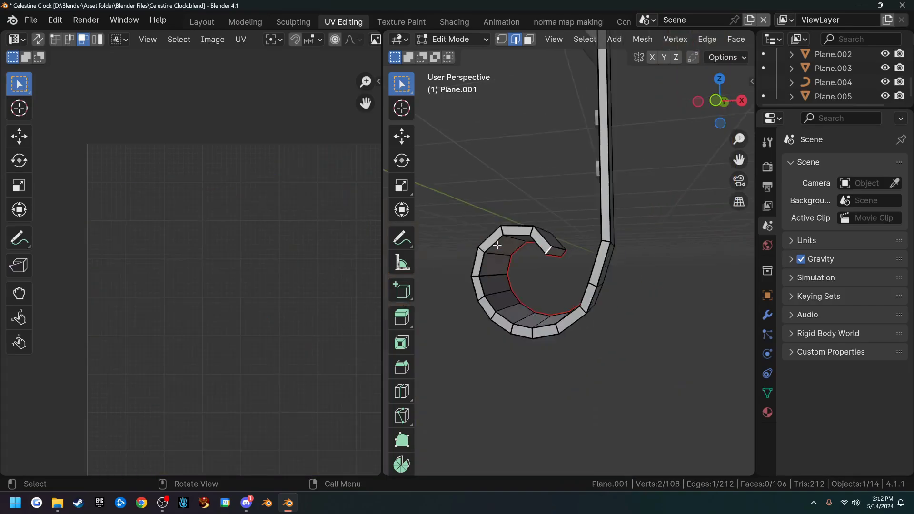
{"action": "middle_click_drag", "start_coordinate": [541, 122], "coordinate": [535, 471], "text": "shift"}
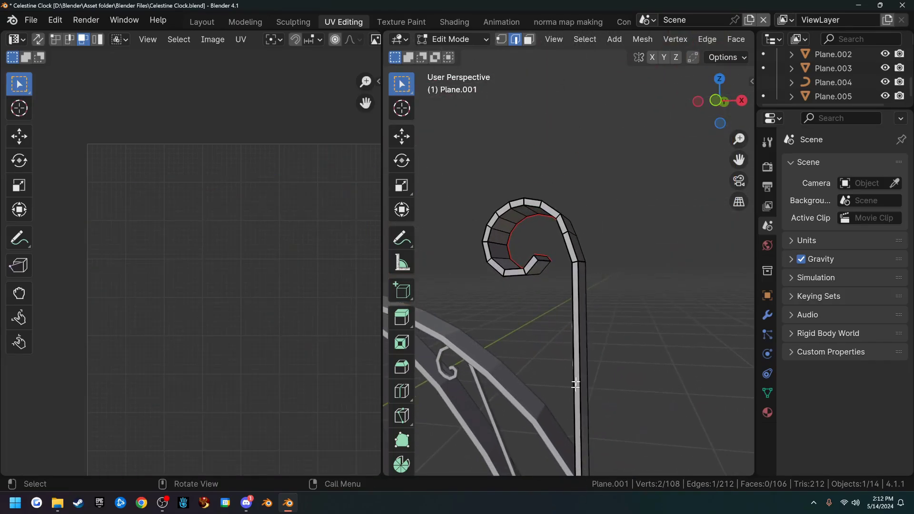
{"action": "scroll", "coordinate": [517, 307], "scroll_direction": "up", "scroll_amount": 5}
{"action": "left_click", "coordinate": [485, 264], "text": "shift"}
{"action": "key", "text": "ctrl+e"}
{"action": "left_click", "coordinate": [539, 316]}
{"action": "key", "text": "a"}
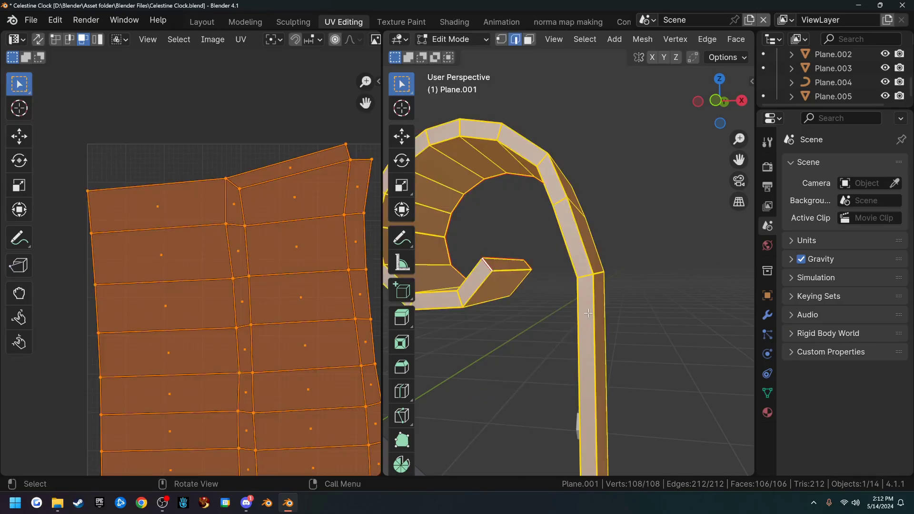
- Unwrap the whole wall bar with the added tip seams and check the resulting UV layout along its full length
{"action": "key", "text": "u"}
{"action": "left_click", "coordinate": [580, 268]}
{"action": "scroll", "coordinate": [351, 275], "scroll_direction": "down", "scroll_amount": 2}
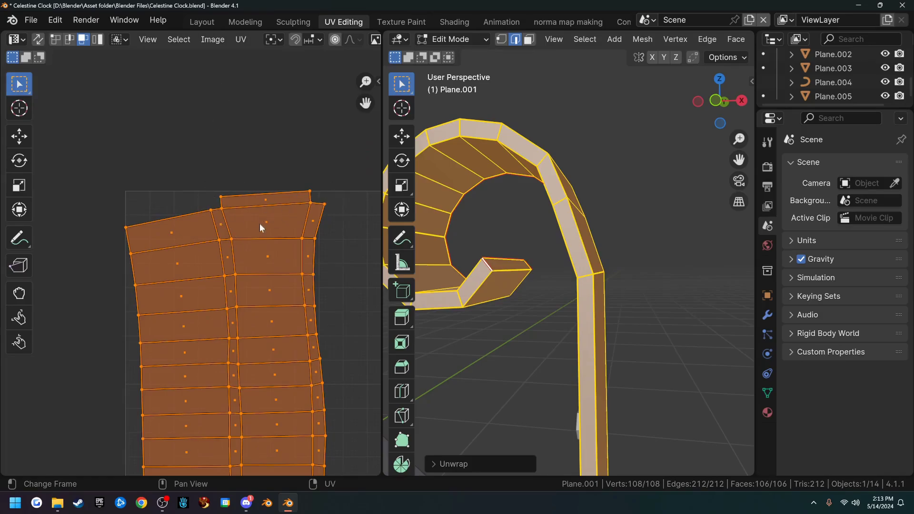
{"action": "scroll", "coordinate": [261, 224], "scroll_direction": "down", "scroll_amount": 2}
{"action": "middle_click_drag", "start_coordinate": [302, 312], "coordinate": [263, 256], "text": "shift"}
{"action": "scroll", "coordinate": [259, 261], "scroll_direction": "down", "scroll_amount": 3}
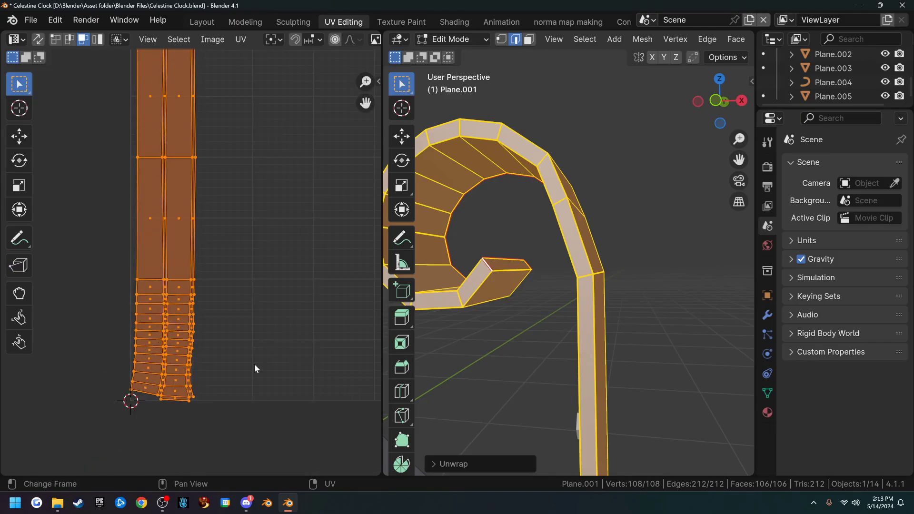
{"action": "scroll", "coordinate": [304, 305], "scroll_direction": "down", "scroll_amount": 2}
{"action": "middle_click_drag", "start_coordinate": [349, 289], "coordinate": [256, 339], "text": "shift"}
{"action": "scroll", "coordinate": [186, 307], "scroll_direction": "up", "scroll_amount": 3}
{"action": "middle_click_drag", "start_coordinate": [162, 306], "coordinate": [238, 273], "text": "shift"}
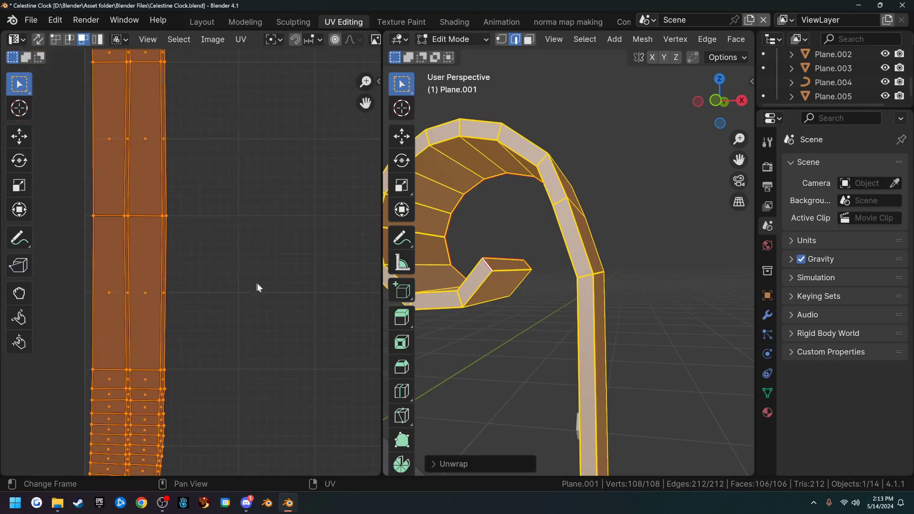
- Straighten the wall bar's UV island into an aligned grid with the UV Squares add-on and hide its options again
{"action": "key", "text": "n"}
{"action": "left_click", "coordinate": [374, 243]}
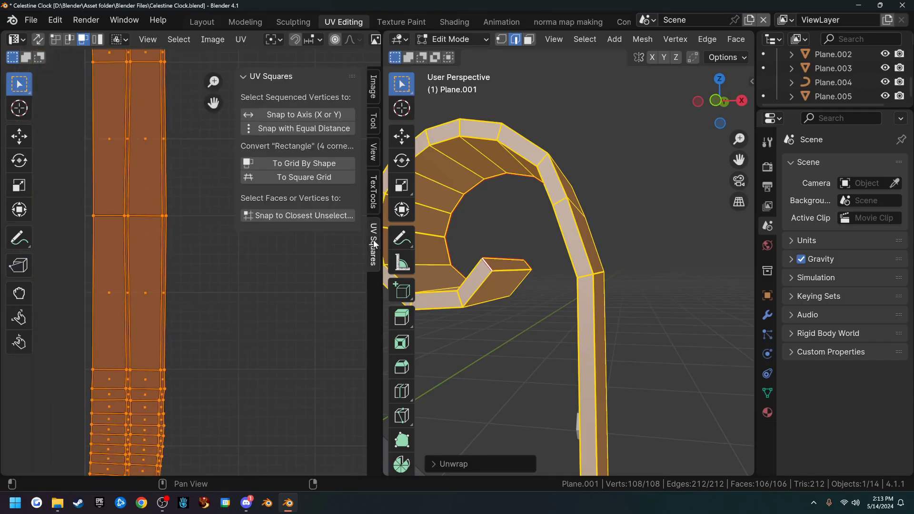
{"action": "left_click", "coordinate": [298, 114]}
{"action": "scroll", "coordinate": [177, 268], "scroll_direction": "down", "scroll_amount": 3}
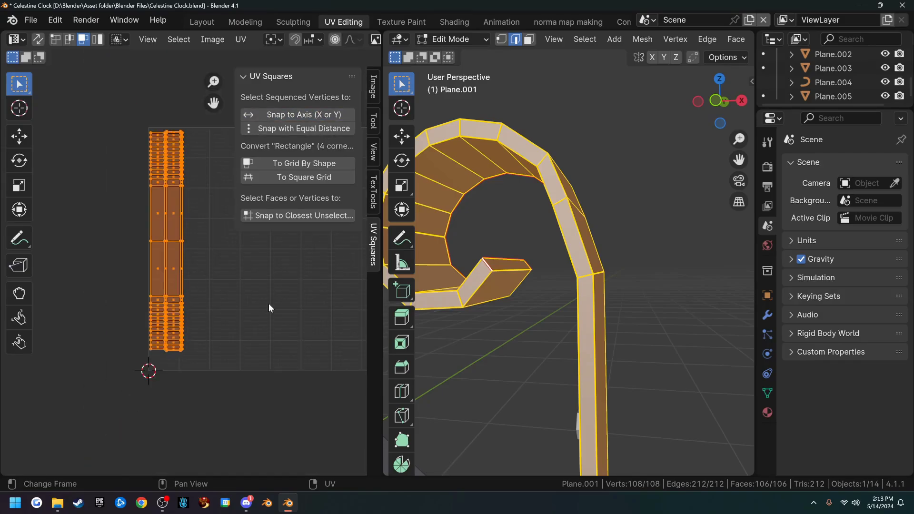
{"action": "key", "text": "n"}
{"action": "scroll", "coordinate": [511, 272], "scroll_direction": "down", "scroll_amount": 5}
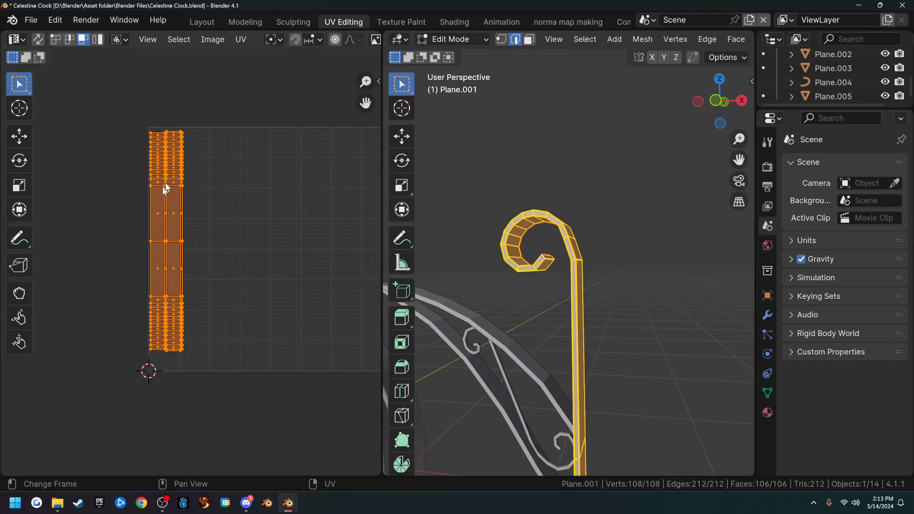
- Examine the seams around the tip of the wall bar's upper scroll
{"action": "scroll", "coordinate": [524, 290], "scroll_direction": "up", "scroll_amount": 7}
{"action": "left_click", "coordinate": [516, 313]}
{"action": "mouse_move", "coordinate": [516, 315]}
{"action": "middle_mouse_down"}
{"action": "mouse_move", "coordinate": [504, 313]}
{"action": "mouse_move", "coordinate": [521, 323]}
{"action": "middle_mouse_up"}
{"action": "scroll", "coordinate": [520, 323], "scroll_direction": "up", "scroll_amount": 4}
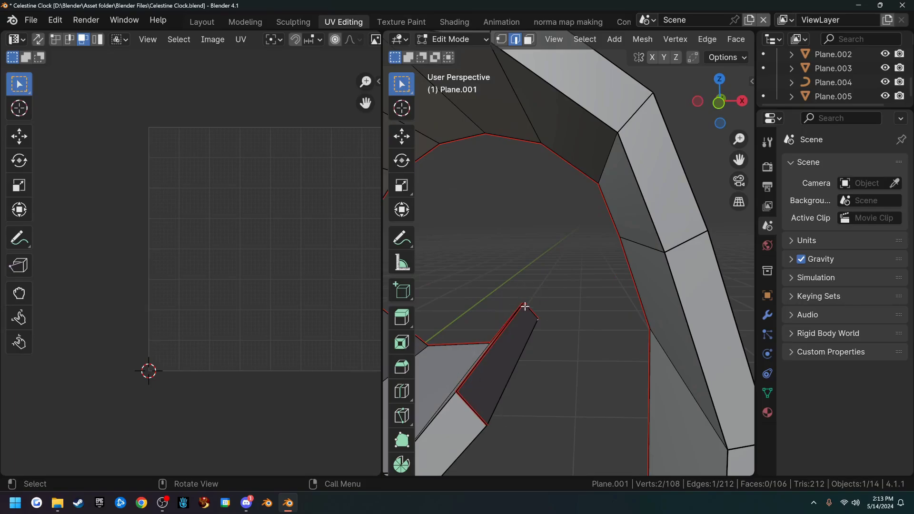
{"action": "middle_click_drag", "start_coordinate": [585, 341], "coordinate": [576, 337]}
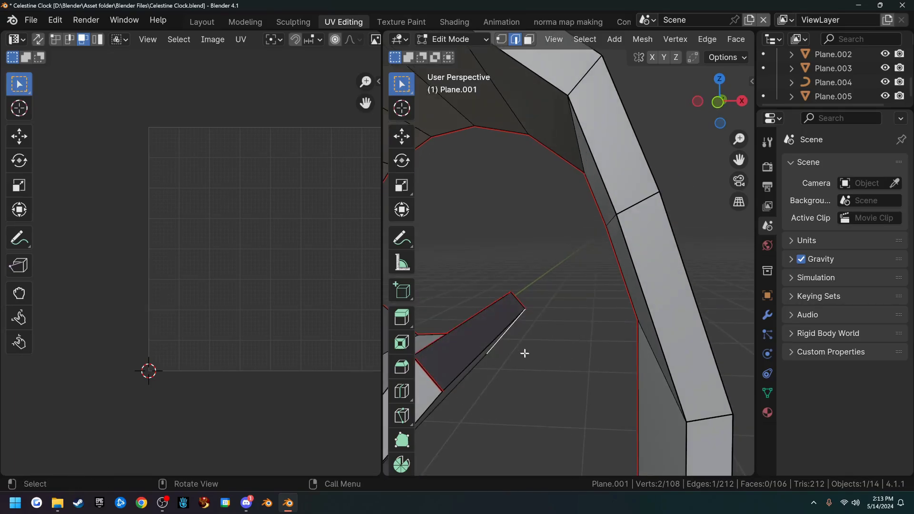
{"action": "scroll", "coordinate": [523, 351], "scroll_direction": "down", "scroll_amount": 2}
- Switch to the Layout workspace and select the loop of broad faces running around the wall bar and its scrolls
{"action": "left_click", "coordinate": [202, 22]}
{"action": "scroll", "coordinate": [378, 232], "scroll_direction": "down", "scroll_amount": 1}
{"action": "scroll", "coordinate": [378, 232], "scroll_direction": "down", "scroll_amount": 1}
{"action": "middle_click_drag", "start_coordinate": [466, 281], "coordinate": [428, 269]}
{"action": "scroll", "coordinate": [428, 269], "scroll_direction": "up", "scroll_amount": 2}
{"action": "middle_click_drag", "start_coordinate": [388, 206], "coordinate": [425, 276], "text": "shift"}
{"action": "scroll", "coordinate": [428, 245], "scroll_direction": "up", "scroll_amount": 1}
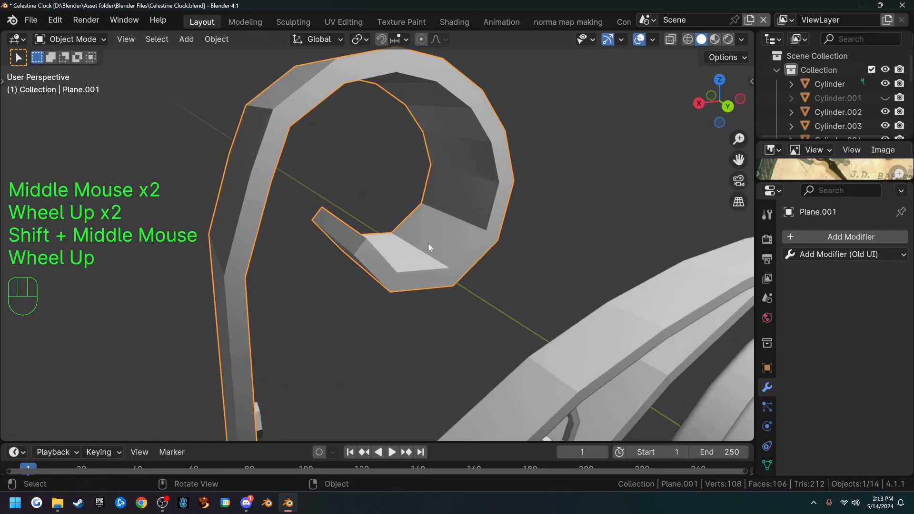
{"action": "key", "text": "Tab"}
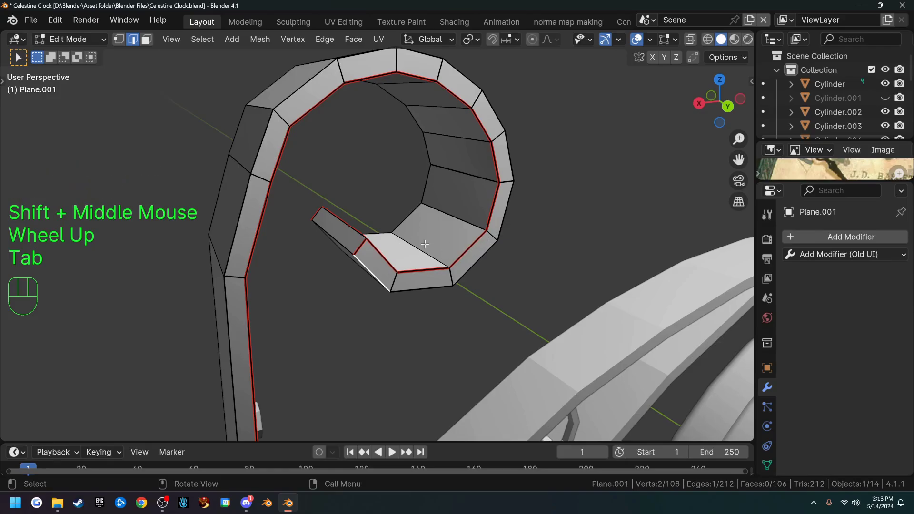
{"action": "key", "text": "3"}
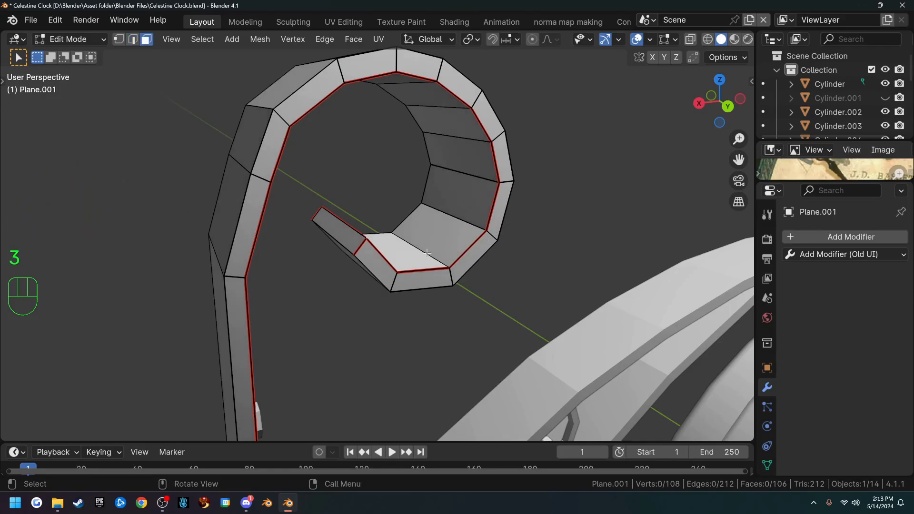
{"action": "left_click", "coordinate": [427, 253], "text": "alt"}
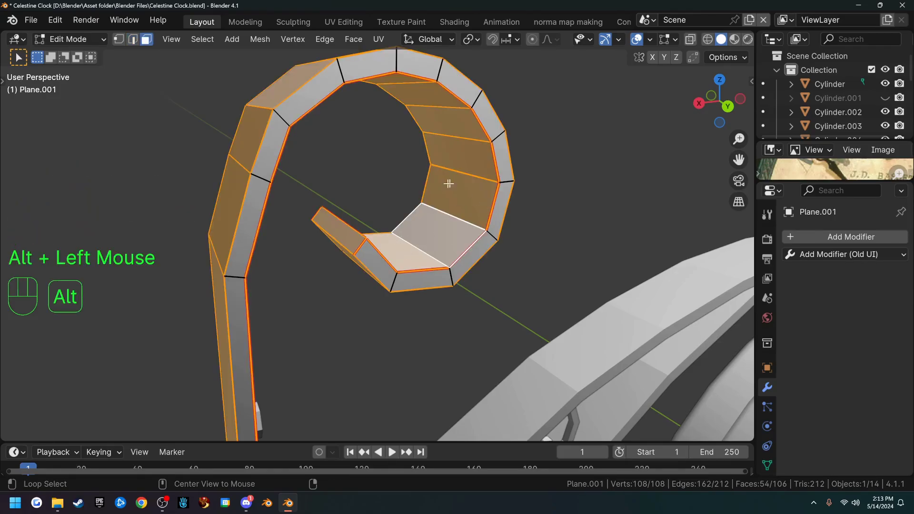
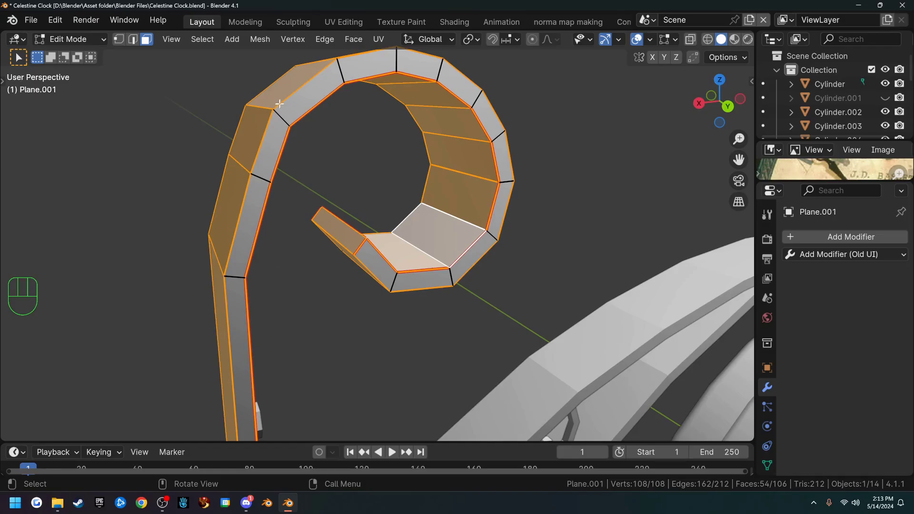
- Shade the selected broad face loop of the wall bar smooth and check the shading in Object Mode
{"action": "right_click", "coordinate": [413, 269]}
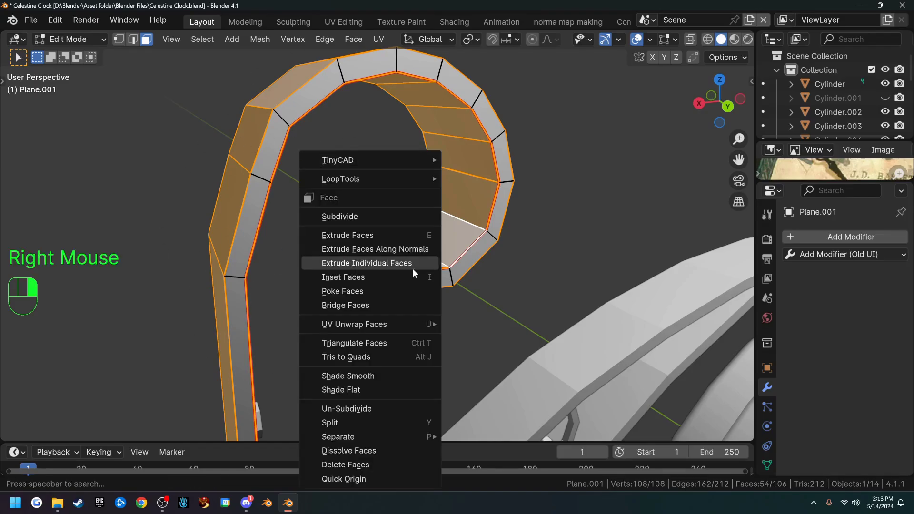
{"action": "left_click", "coordinate": [413, 267]}
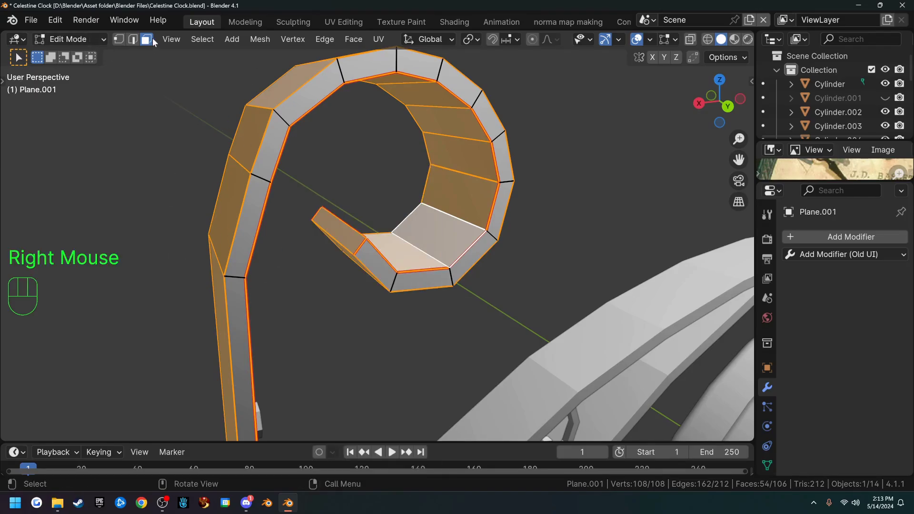
{"action": "right_click", "coordinate": [343, 235]}
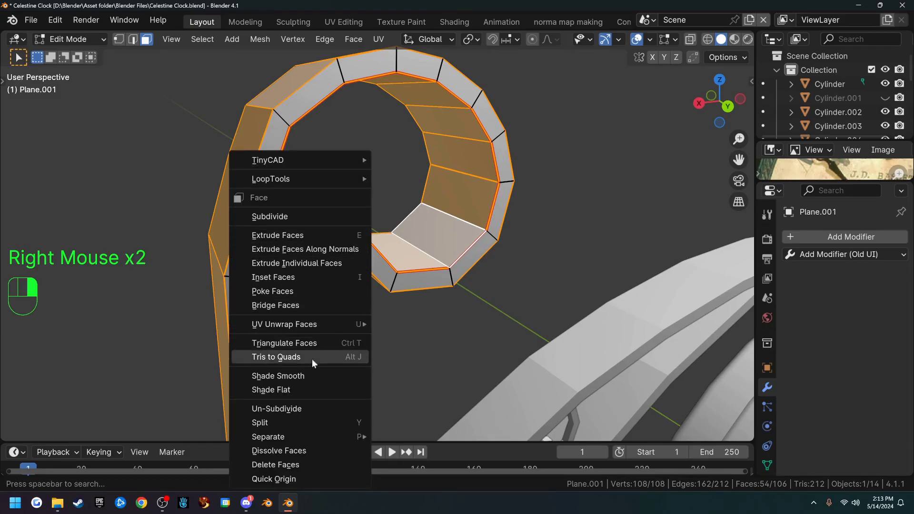
{"action": "left_click", "coordinate": [310, 376]}
{"action": "scroll", "coordinate": [466, 318], "scroll_direction": "down", "scroll_amount": 1}
{"action": "key", "text": "Tab"}
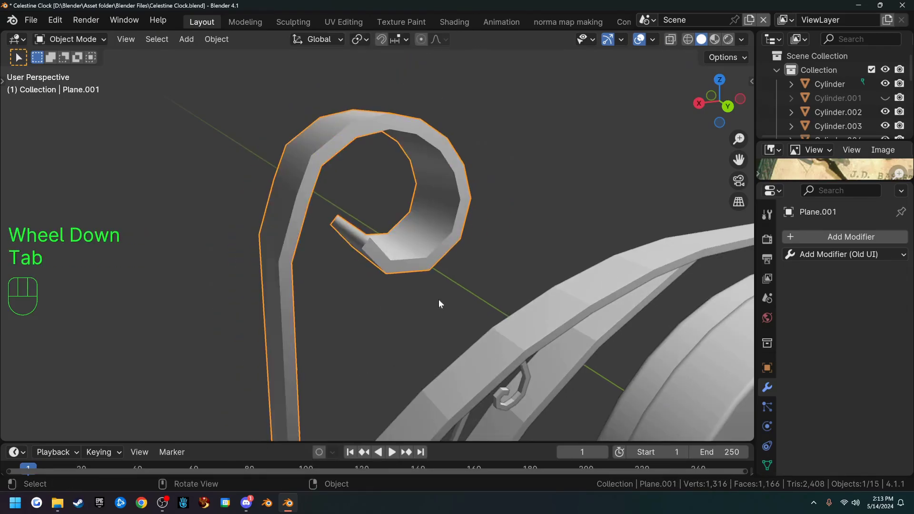
{"action": "scroll", "coordinate": [438, 299], "scroll_direction": "down", "scroll_amount": 1}
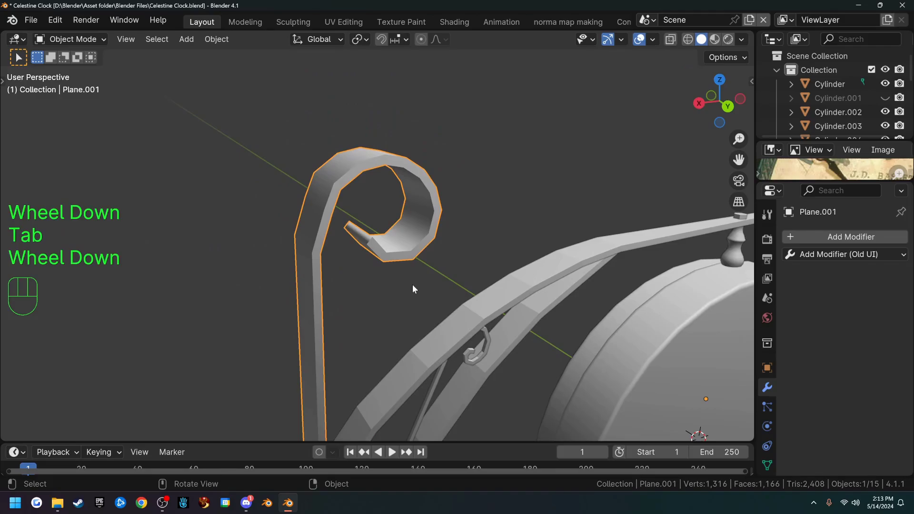
- Undo the smooth shading on the wall bar and compare the scroll's flat-shaded look
{"action": "key", "text": "ctrl+z"}
{"action": "key", "text": "ctrl+z"}
{"action": "key", "text": "Tab"}
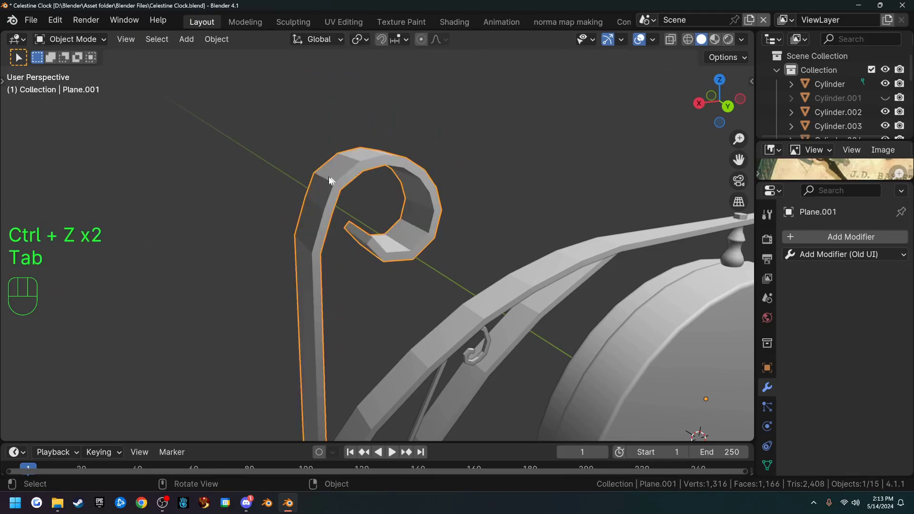
{"action": "scroll", "coordinate": [399, 281], "scroll_direction": "up", "scroll_amount": 2}
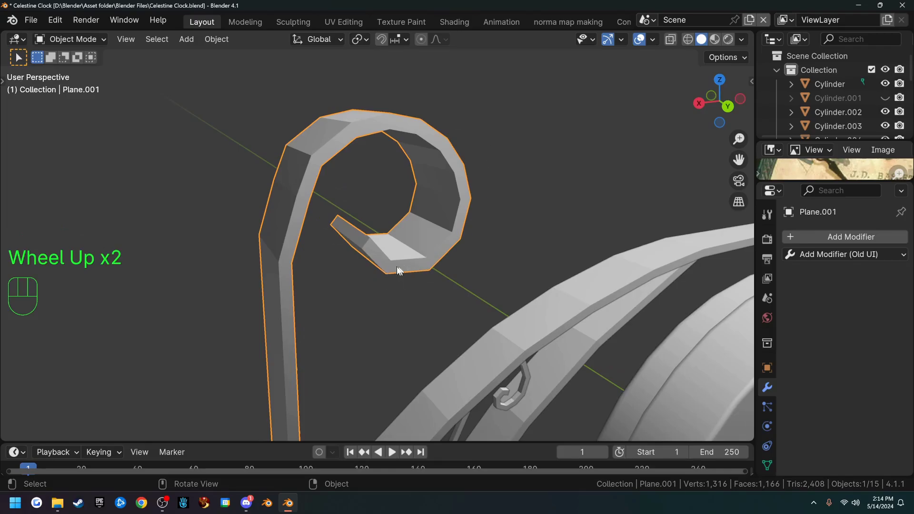
{"action": "key", "text": "ctrl+shift+z"}
{"action": "key", "text": "ctrl+shift+x"}
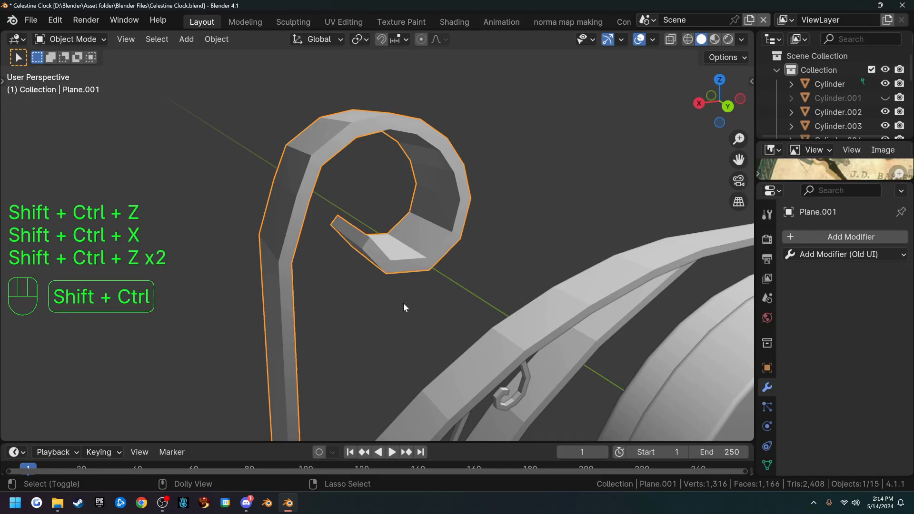
- Apply Shade Smooth to the wall bar's selected broad face loop again and return to Object Mode
{"action": "key", "text": "Tab"}
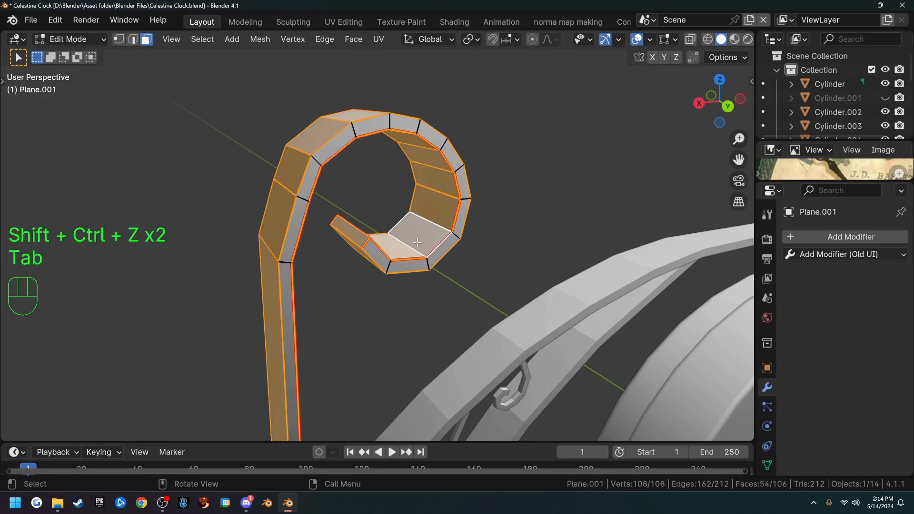
{"action": "right_click", "coordinate": [417, 242]}
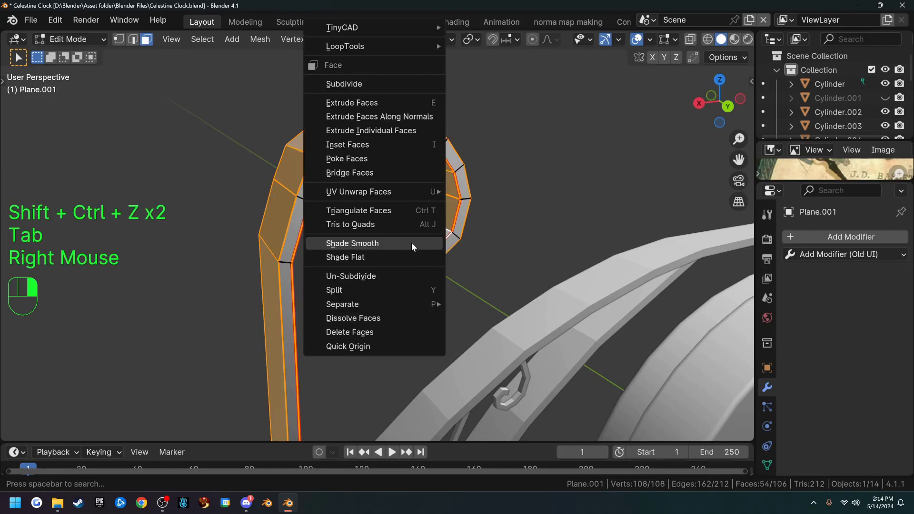
{"action": "left_click", "coordinate": [381, 243]}
{"action": "key", "text": "Tab"}
{"action": "scroll", "coordinate": [406, 290], "scroll_direction": "down", "scroll_amount": 4}
{"action": "middle_click_drag", "start_coordinate": [406, 293], "coordinate": [440, 310]}
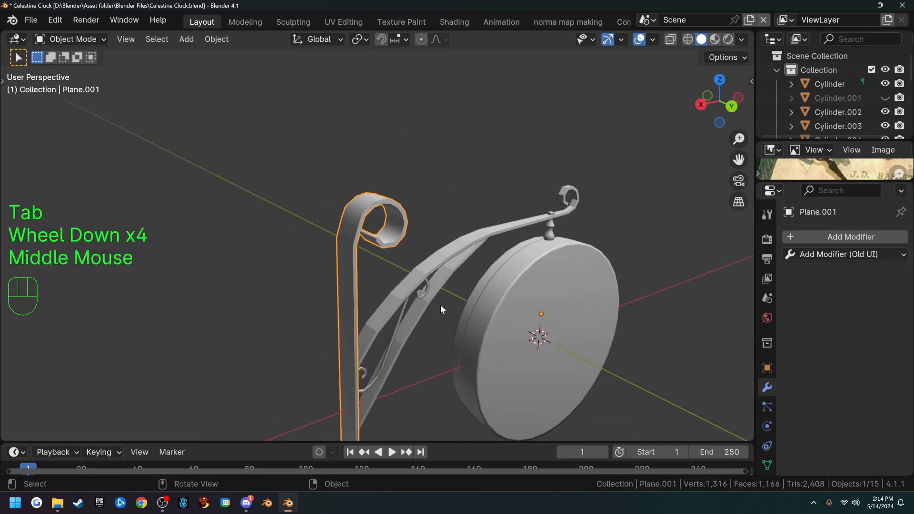
- Select the long curved support arm that ends in a small scroll above the clock
{"action": "scroll", "coordinate": [436, 307], "scroll_direction": "up", "scroll_amount": 2}
{"action": "double_click", "coordinate": [434, 308]}
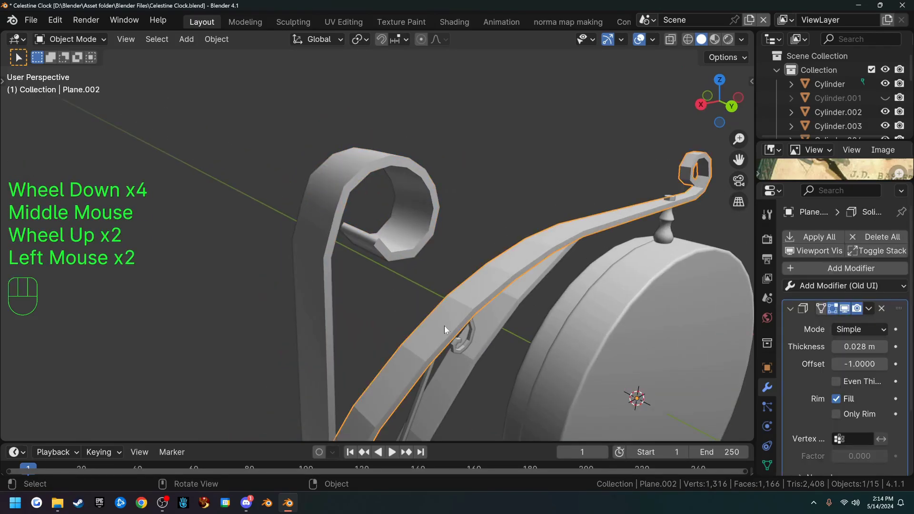
{"action": "scroll", "coordinate": [539, 339], "scroll_direction": "down", "scroll_amount": 1}
{"action": "middle_click_drag", "start_coordinate": [539, 339], "coordinate": [515, 233], "text": "shift"}
{"action": "scroll", "coordinate": [514, 292], "scroll_direction": "up", "scroll_amount": 2}
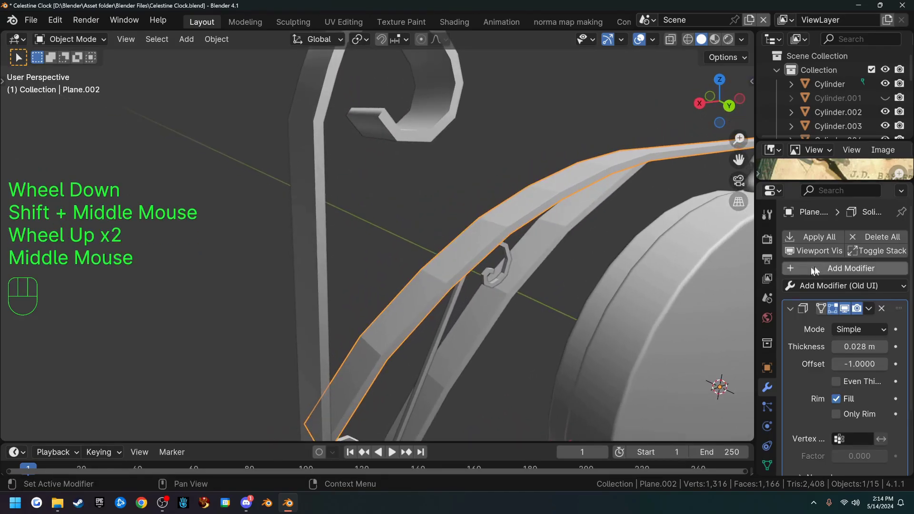
- Try applying all modifiers on the curved support arm at once, then undo it
{"action": "left_click", "coordinate": [825, 237]}
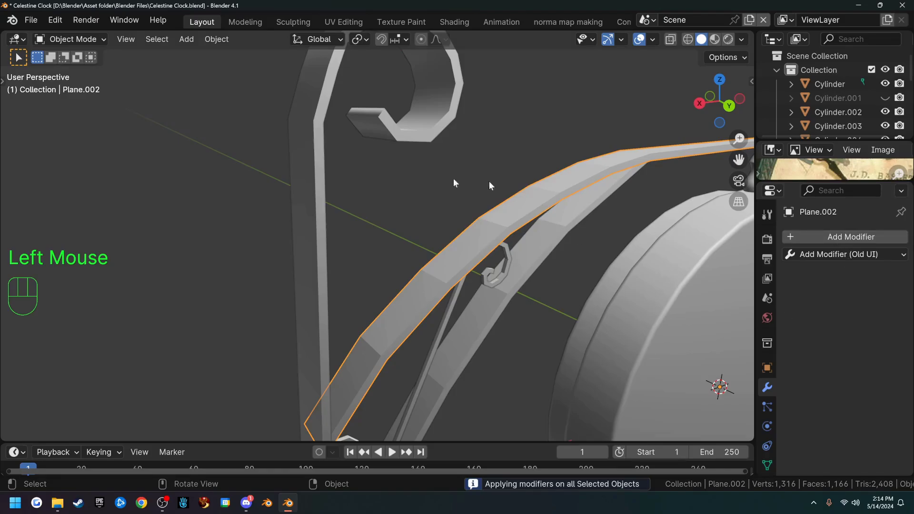
{"action": "middle_click_drag", "start_coordinate": [481, 274], "coordinate": [534, 301]}
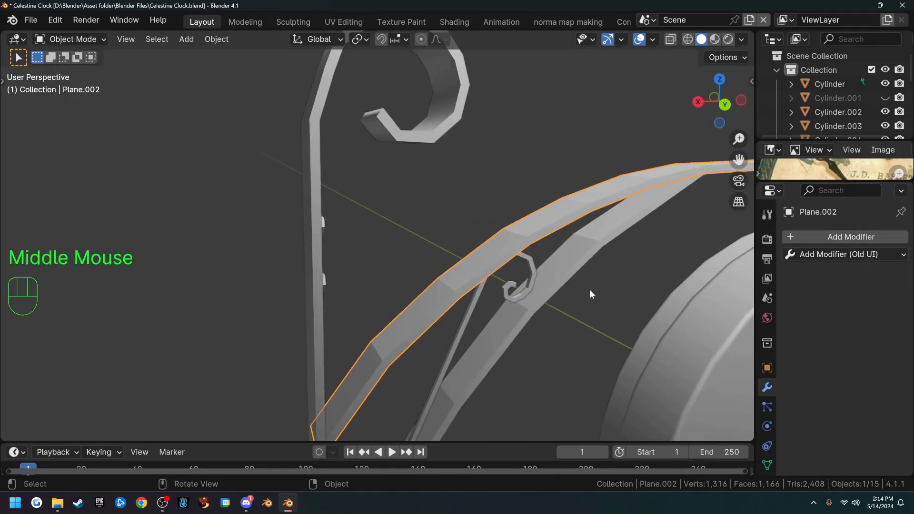
{"action": "key", "text": "ctrl+z"}
- Apply the Solidify modifier on the curved support arm
{"action": "left_click", "coordinate": [870, 309]}
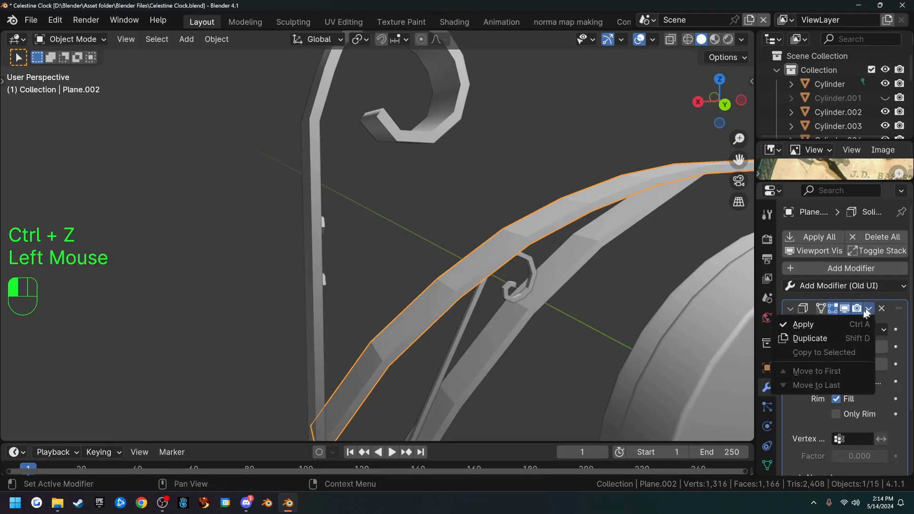
{"action": "left_click", "coordinate": [827, 321]}
{"action": "scroll", "coordinate": [624, 327], "scroll_direction": "up", "scroll_amount": 1}
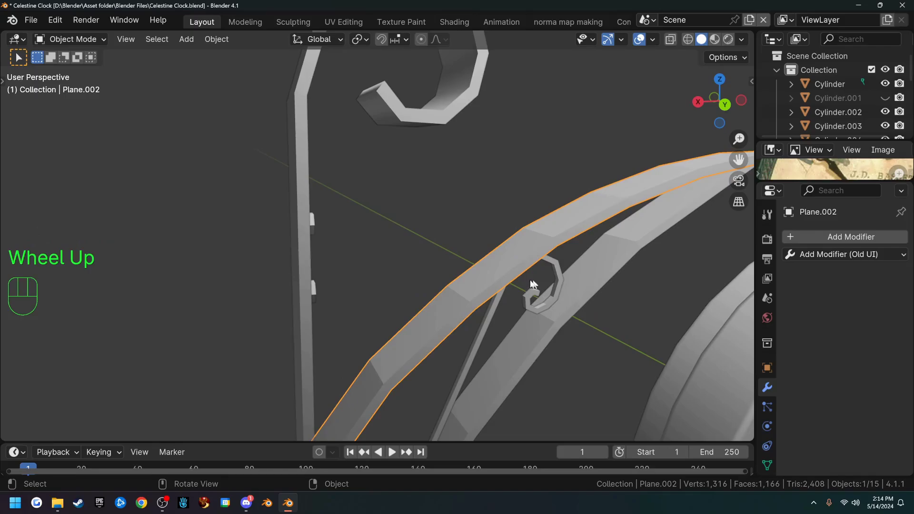
- Select the loop of broad faces running around the curved support arm and shade it smooth
{"action": "key", "text": "Tab"}
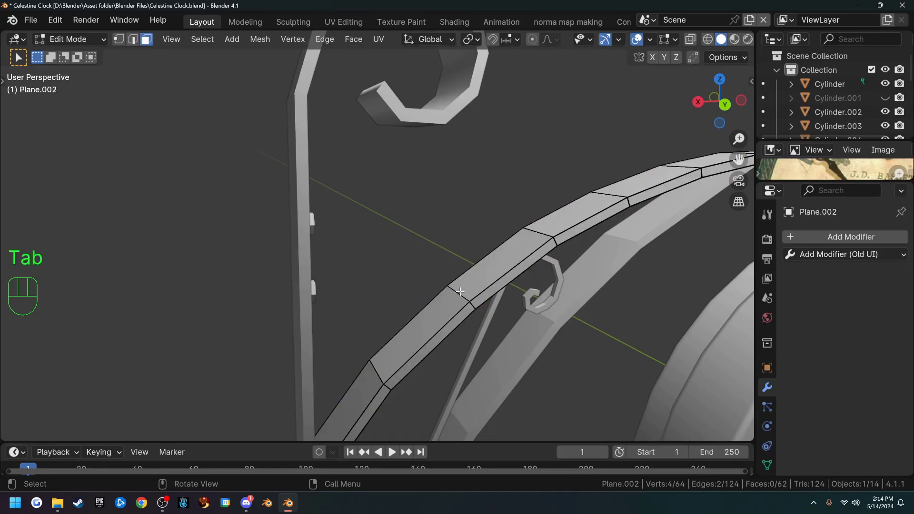
{"action": "left_click", "coordinate": [460, 292], "text": "alt"}
{"action": "right_click", "coordinate": [495, 265]}
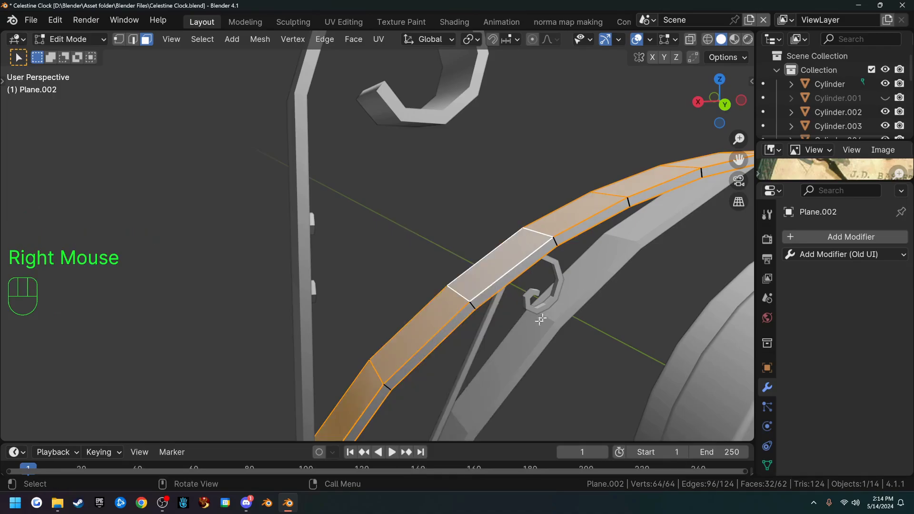
{"action": "scroll", "coordinate": [560, 311], "scroll_direction": "down", "scroll_amount": 2}
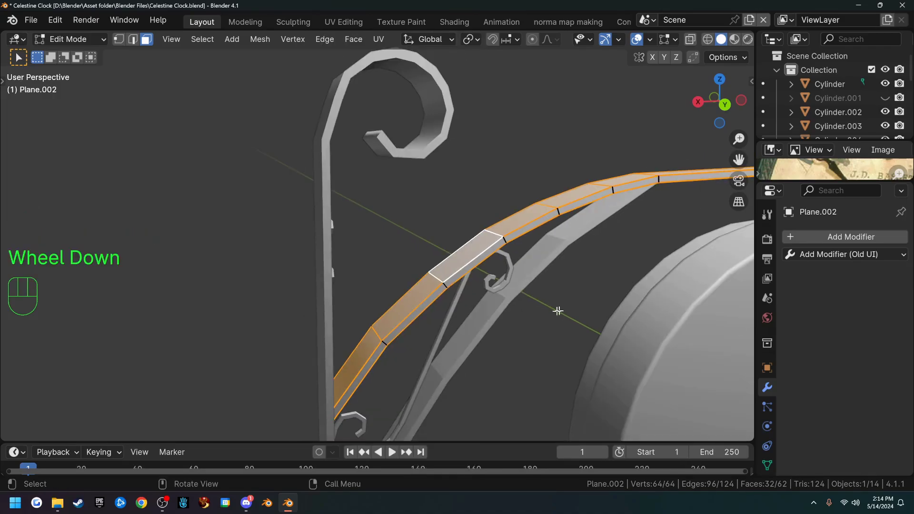
- Mark a seam along the edge loop running the length of the curved support arm
{"action": "middle_click_drag", "start_coordinate": [484, 314], "coordinate": [450, 302]}
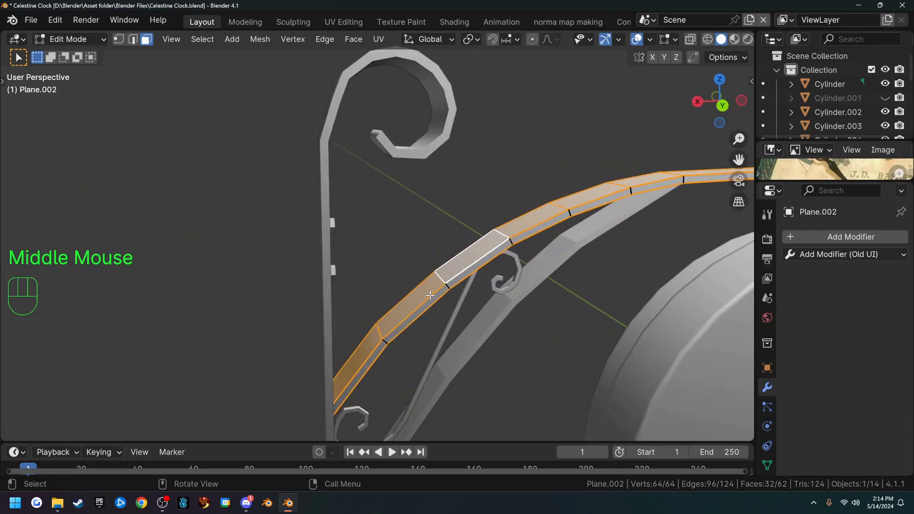
{"action": "key", "text": "2"}
{"action": "left_click", "coordinate": [430, 295], "text": "alt"}
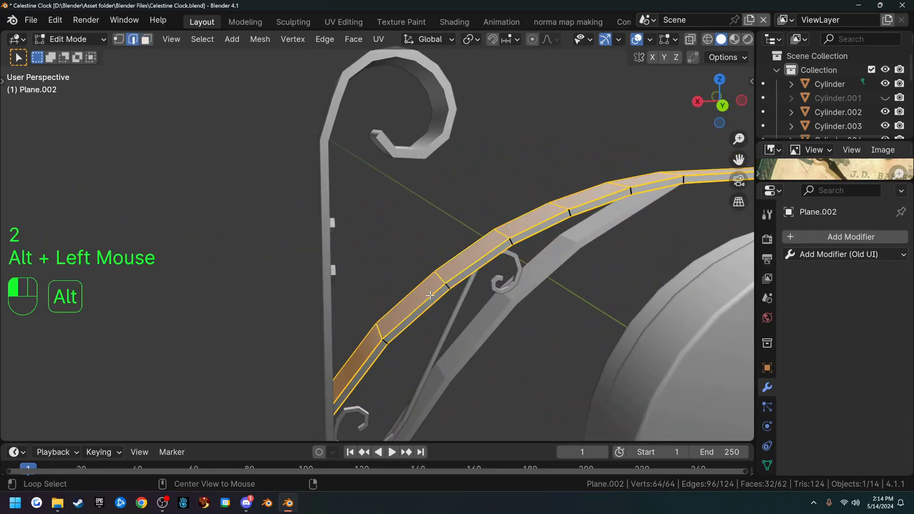
{"action": "right_click", "coordinate": [491, 318]}
{"action": "left_click", "coordinate": [492, 319]}
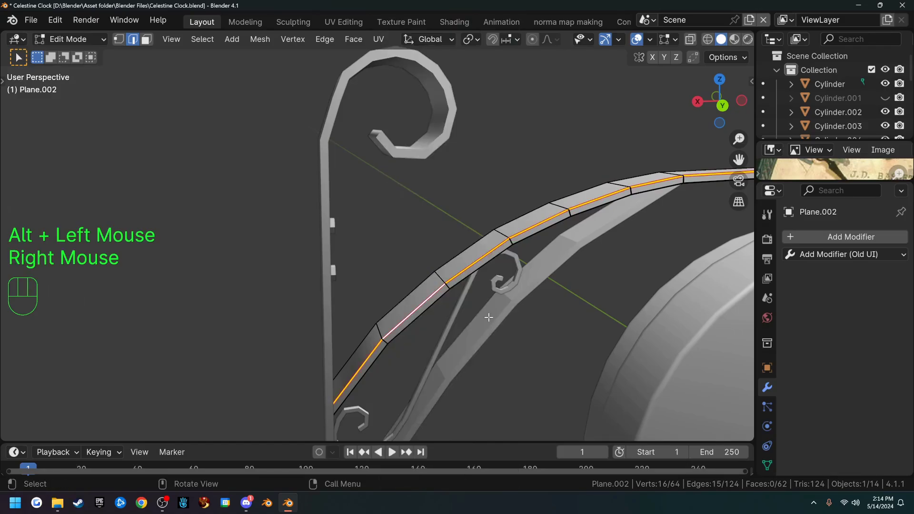
- Delete the hidden end face of the curved support arm where it meets the vertical post
{"action": "scroll", "coordinate": [581, 295], "scroll_direction": "down", "scroll_amount": 2}
{"action": "middle_click_drag", "start_coordinate": [581, 295], "coordinate": [460, 304]}
{"action": "scroll", "coordinate": [459, 305], "scroll_direction": "up", "scroll_amount": 1}
{"action": "middle_click_drag", "start_coordinate": [404, 319], "coordinate": [381, 293], "text": "shift"}
{"action": "scroll", "coordinate": [380, 293], "scroll_direction": "up", "scroll_amount": 4}
{"action": "key", "text": "Tab"}
{"action": "middle_click_drag", "start_coordinate": [457, 257], "coordinate": [444, 286]}
{"action": "key", "text": "Tab"}
{"action": "key", "text": "alt+z"}
{"action": "key", "text": "3"}
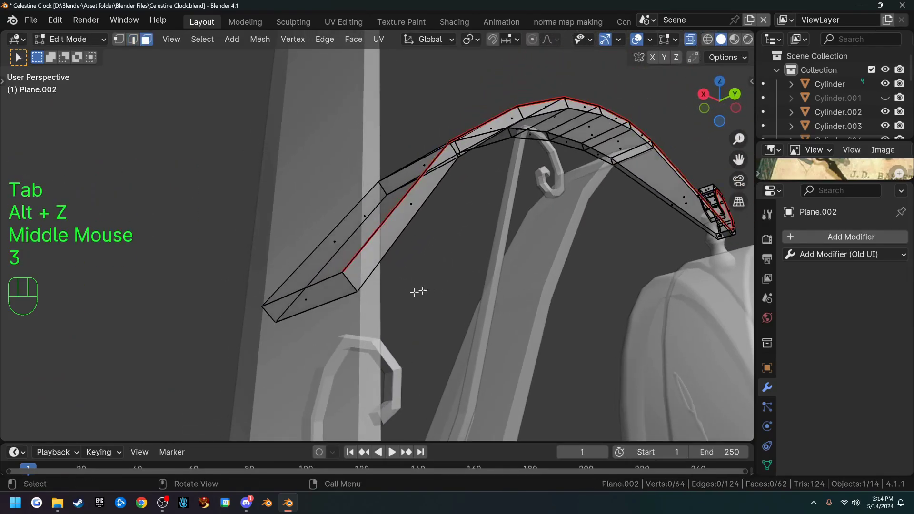
{"action": "left_click", "coordinate": [309, 304]}
{"action": "key", "text": "x"}
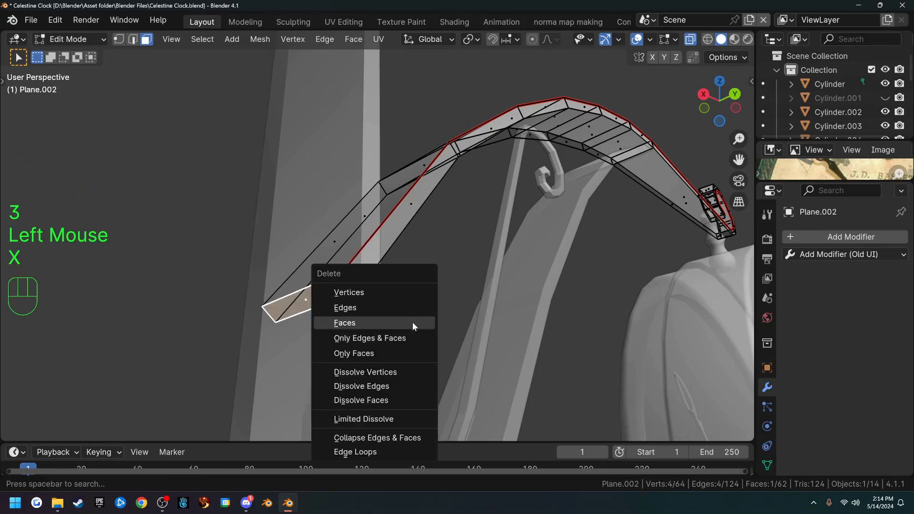
{"action": "left_click", "coordinate": [412, 323]}
- Mark seams on edges bordering the end face at the tip of the support arm's scroll
{"action": "scroll", "coordinate": [467, 304], "scroll_direction": "down", "scroll_amount": 2}
{"action": "middle_click_drag", "start_coordinate": [467, 305], "coordinate": [527, 298]}
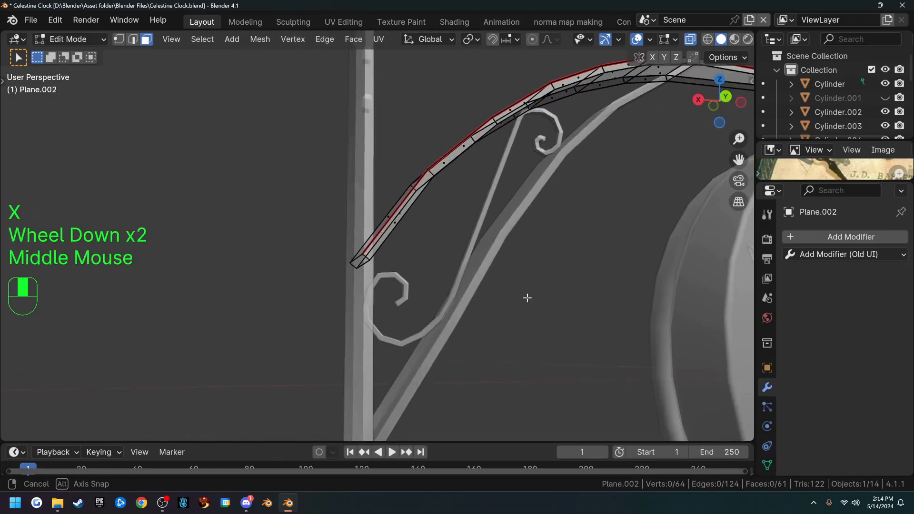
{"action": "scroll", "coordinate": [557, 265], "scroll_direction": "down", "scroll_amount": 1}
{"action": "scroll", "coordinate": [557, 265], "scroll_direction": "down", "scroll_amount": 2}
{"action": "middle_click_drag", "start_coordinate": [556, 265], "coordinate": [536, 232], "text": "shift"}
{"action": "middle_click_drag", "start_coordinate": [408, 350], "coordinate": [280, 331], "text": "shift"}
{"action": "scroll", "coordinate": [373, 282], "scroll_direction": "up", "scroll_amount": 3}
{"action": "scroll", "coordinate": [369, 284], "scroll_direction": "up", "scroll_amount": 1}
{"action": "scroll", "coordinate": [369, 283], "scroll_direction": "down", "scroll_amount": 1}
{"action": "middle_click_drag", "start_coordinate": [473, 198], "coordinate": [412, 312], "text": "shift"}
{"action": "scroll", "coordinate": [160, 378], "scroll_direction": "up", "scroll_amount": 1}
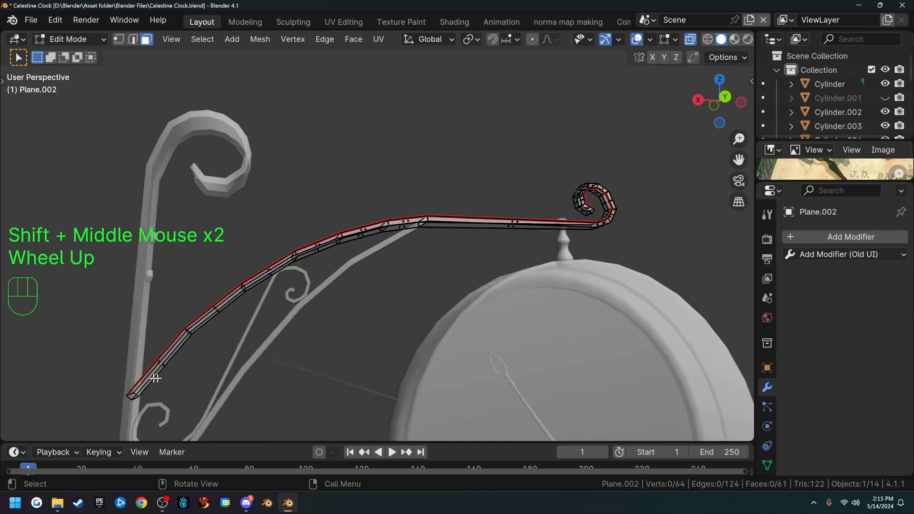
{"action": "scroll", "coordinate": [582, 257], "scroll_direction": "down", "scroll_amount": 2}
{"action": "middle_click_drag", "start_coordinate": [582, 257], "coordinate": [424, 292]}
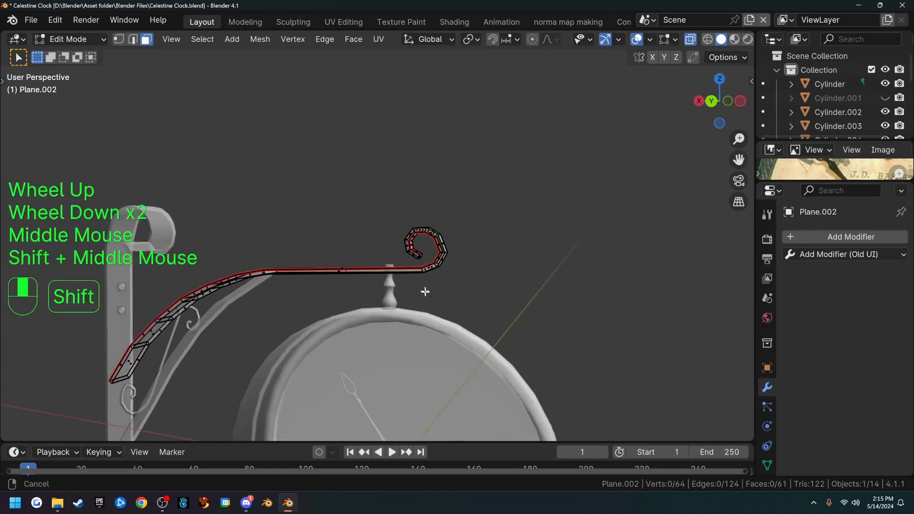
{"action": "scroll", "coordinate": [434, 290], "scroll_direction": "up", "scroll_amount": 3}
{"action": "key", "text": "alt+z"}
{"action": "scroll", "coordinate": [505, 324], "scroll_direction": "up", "scroll_amount": 3}
{"action": "middle_click_drag", "start_coordinate": [524, 326], "coordinate": [437, 310], "text": "shift"}
{"action": "left_click", "coordinate": [445, 313]}
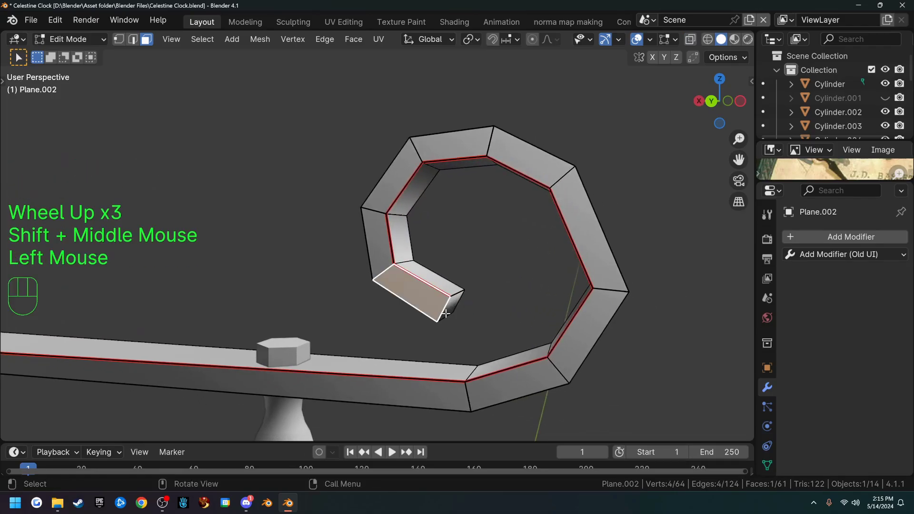
{"action": "key", "text": "2"}
{"action": "left_click", "coordinate": [445, 313]}
{"action": "left_click", "coordinate": [458, 311], "text": "shift"}
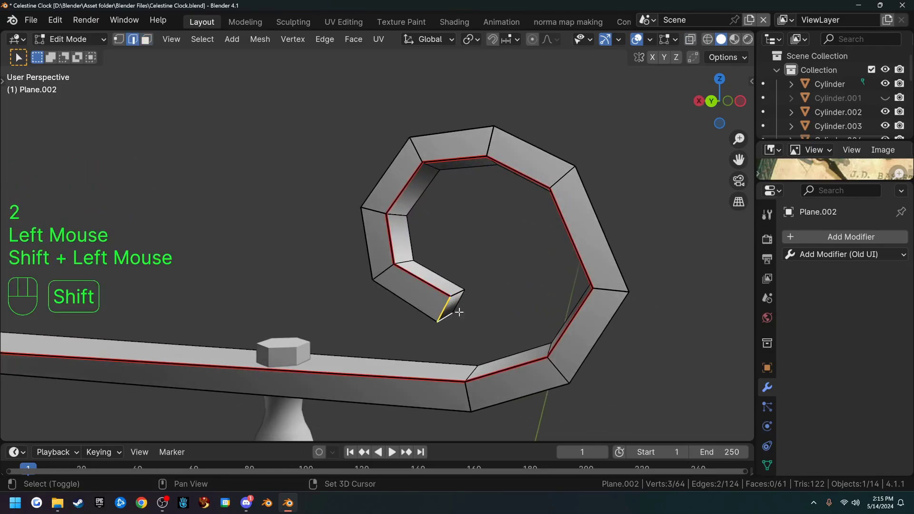
{"action": "right_click", "coordinate": [500, 315]}
{"action": "left_click", "coordinate": [500, 316]}
- Select the whole curved support arm mesh and unwrap it
{"action": "key", "text": "a"}
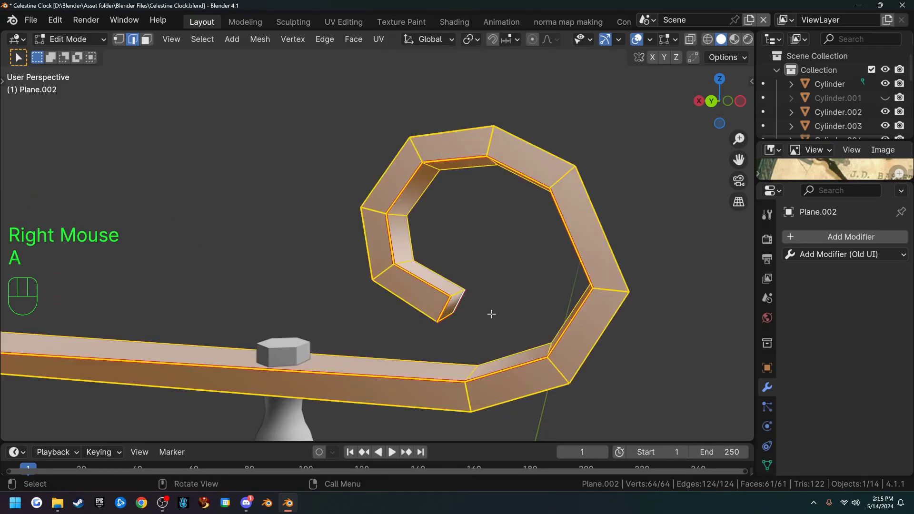
{"action": "key", "text": "u"}
{"action": "left_click", "coordinate": [471, 266]}
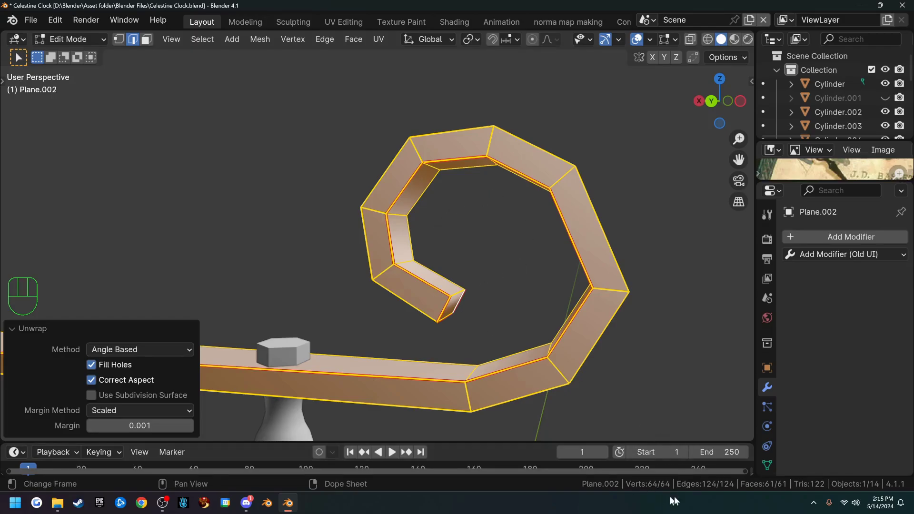
- Switch to the UV Editing workspace and straighten the arm's whole UV island into a rectangular strip with UV Squares
{"action": "left_click", "coordinate": [358, 21]}
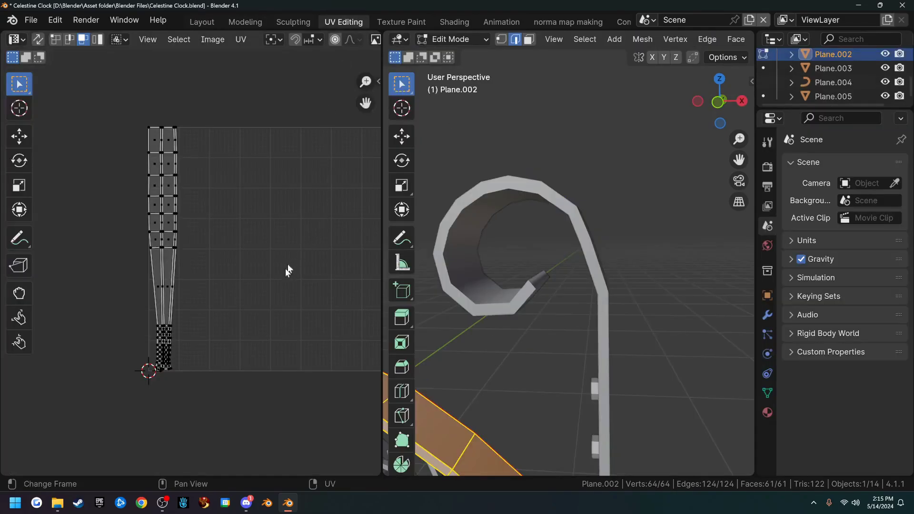
{"action": "scroll", "coordinate": [281, 276], "scroll_direction": "up", "scroll_amount": 5}
{"action": "middle_click_drag", "start_coordinate": [205, 286], "coordinate": [251, 259]}
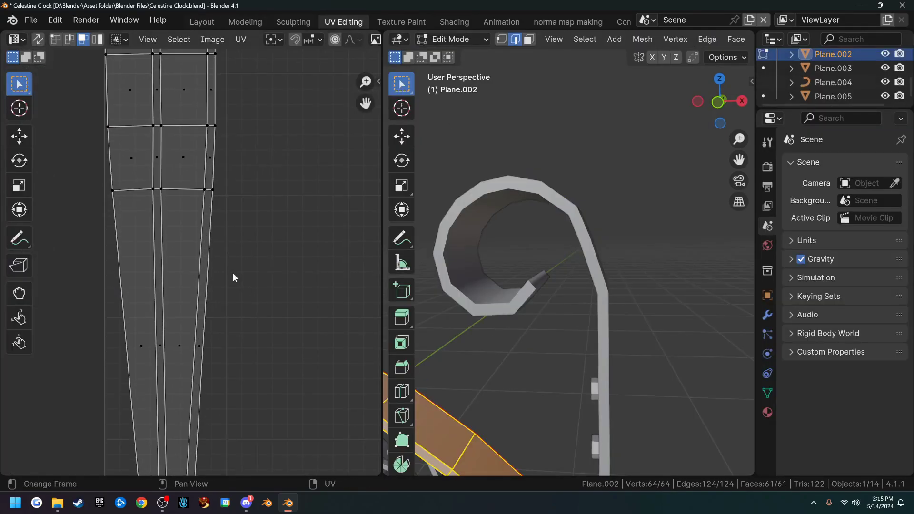
{"action": "key", "text": "a"}
{"action": "key", "text": "n"}
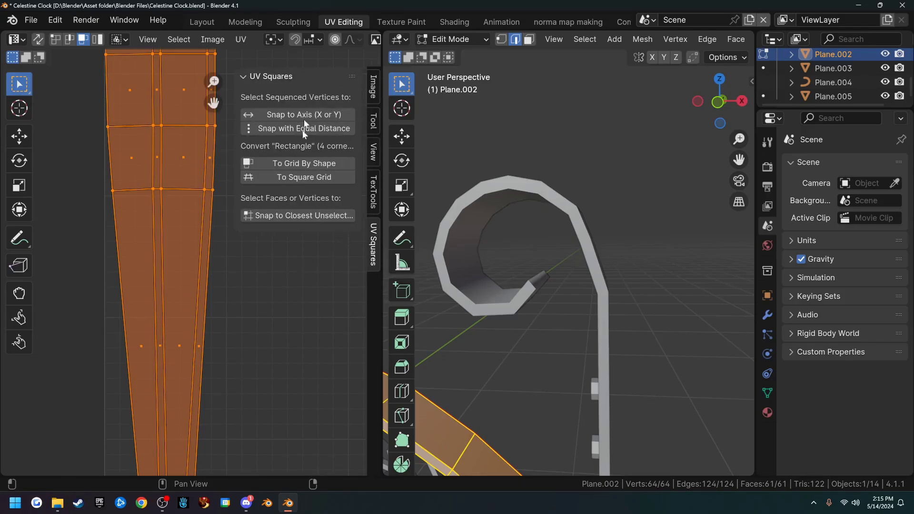
{"action": "left_click", "coordinate": [305, 114]}
{"action": "scroll", "coordinate": [214, 186], "scroll_direction": "down", "scroll_amount": 4}
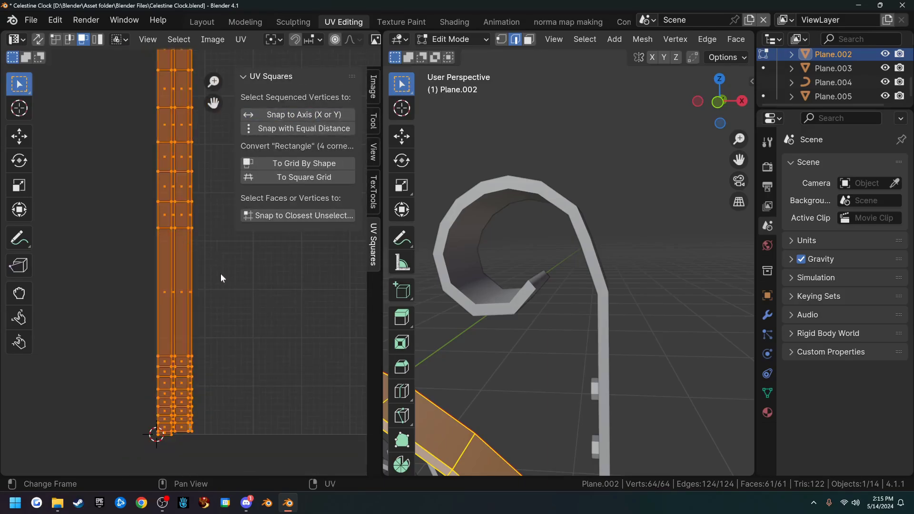
{"action": "key", "text": "n"}
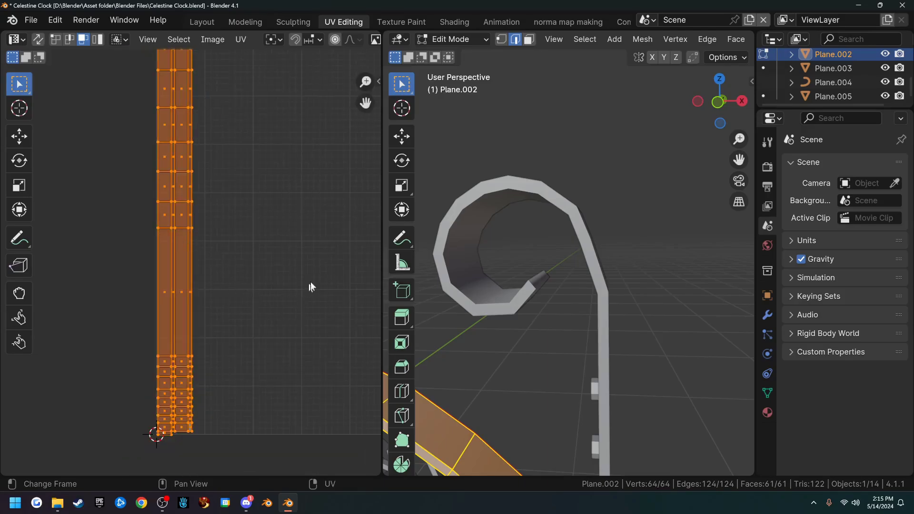
- Return to the Layout workspace and apply the Solidify modifier on the diagonal brace below the curved support arm
{"action": "left_click", "coordinate": [210, 19]}
{"action": "scroll", "coordinate": [401, 249], "scroll_direction": "down", "scroll_amount": 5}
{"action": "middle_click_drag", "start_coordinate": [381, 287], "coordinate": [450, 226], "text": "shift"}
{"action": "scroll", "coordinate": [398, 259], "scroll_direction": "up", "scroll_amount": 2}
{"action": "left_click", "coordinate": [359, 240]}
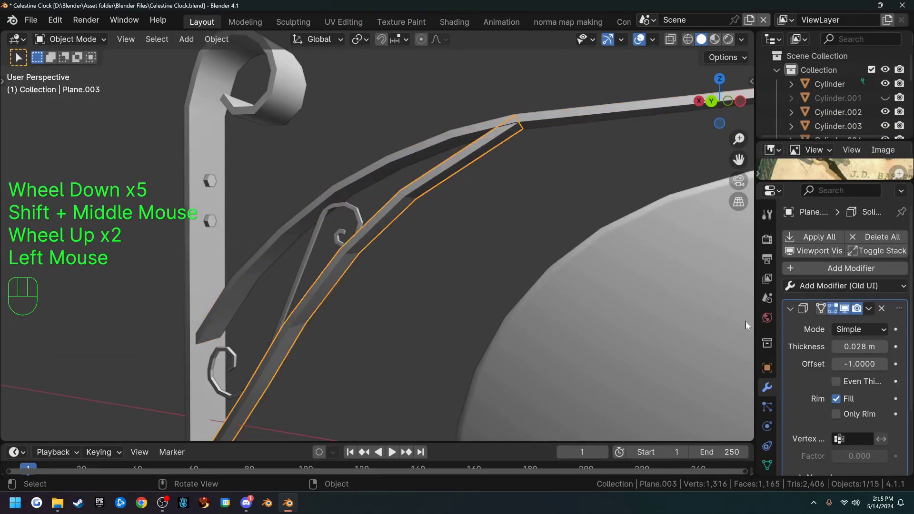
{"action": "left_click", "coordinate": [869, 309]}
{"action": "left_click", "coordinate": [801, 323]}
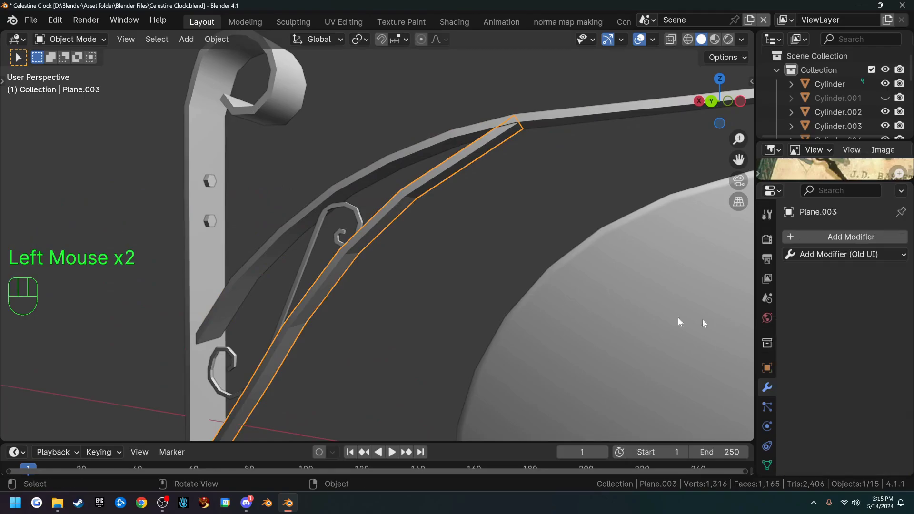
- Select the loop of broad faces running around the diagonal brace and shade it smooth
{"action": "key", "text": "Tab"}
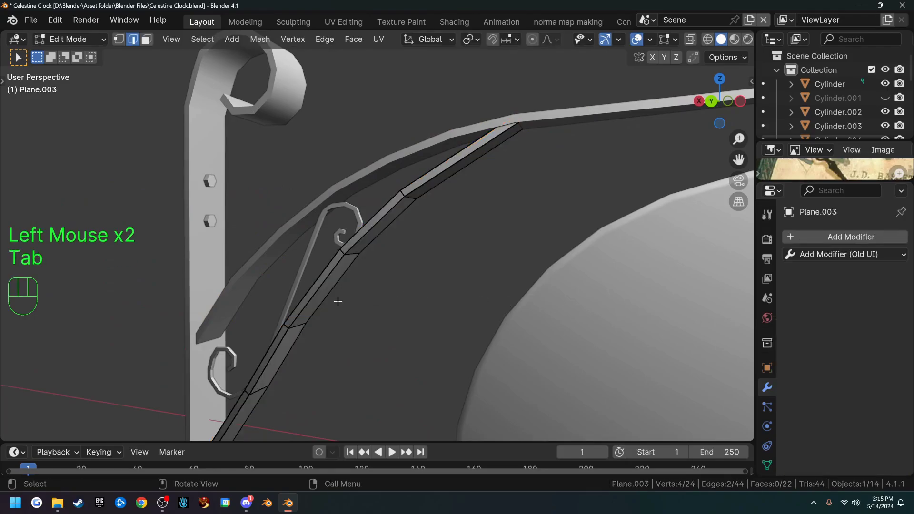
{"action": "key", "text": "3"}
{"action": "left_click", "coordinate": [299, 327], "text": "alt"}
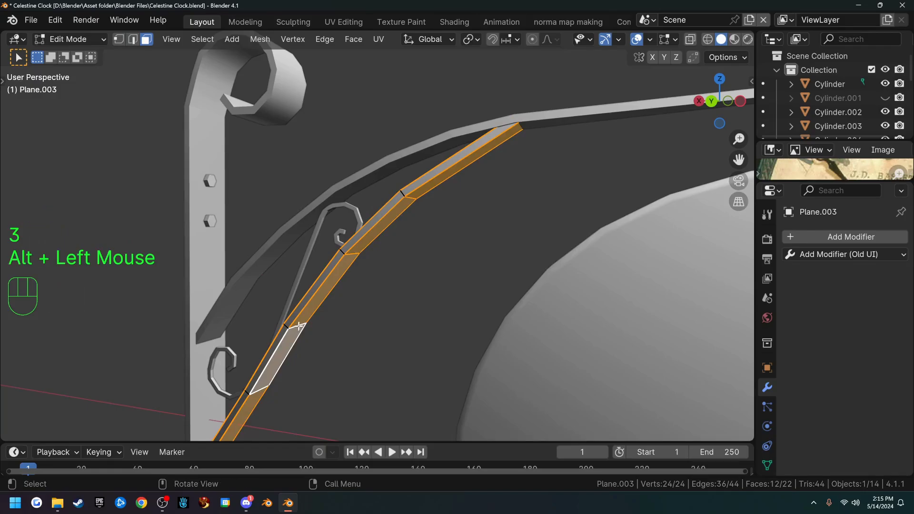
{"action": "middle_click_drag", "start_coordinate": [299, 327], "coordinate": [401, 300], "text": "shift"}
{"action": "scroll", "coordinate": [400, 282], "scroll_direction": "up", "scroll_amount": 2}
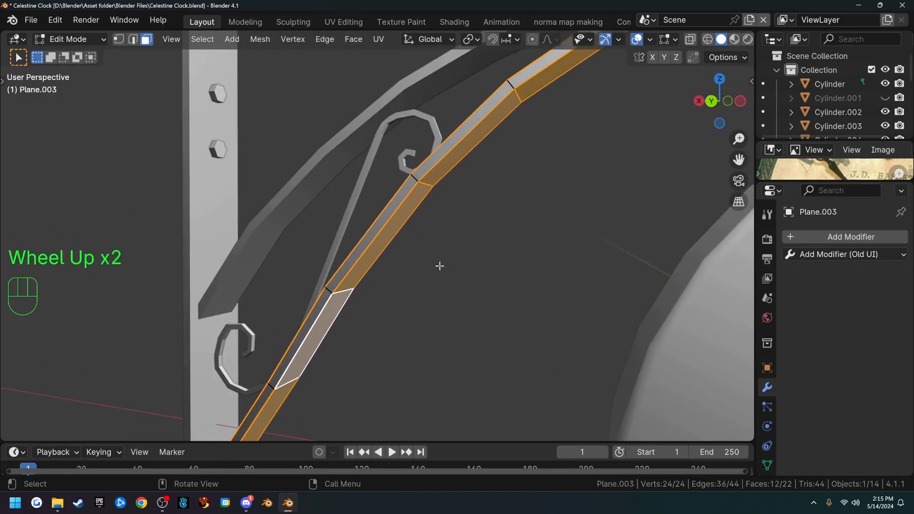
{"action": "right_click", "coordinate": [403, 305]}
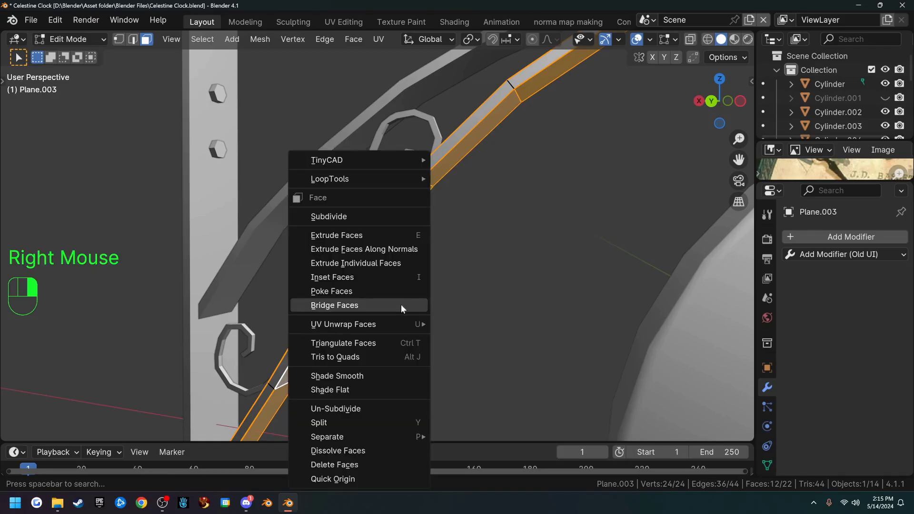
{"action": "left_click", "coordinate": [385, 376]}
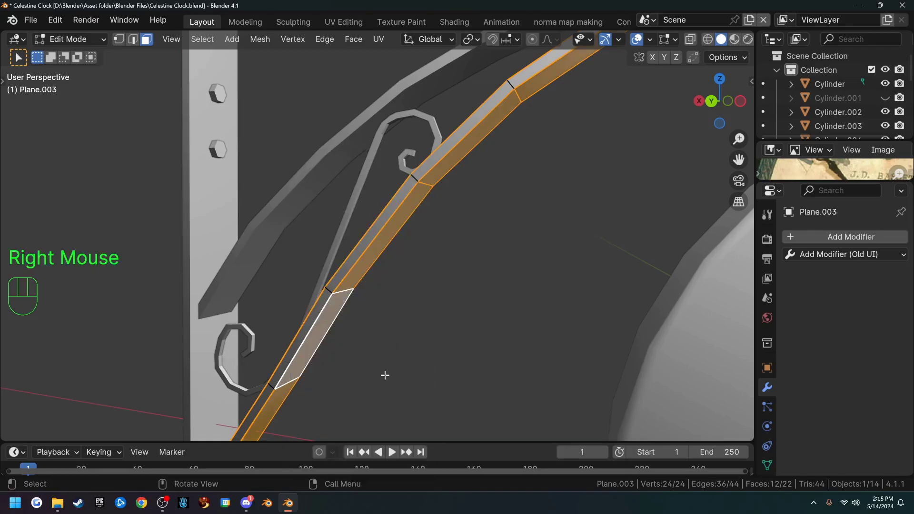
- Mark a seam along the upper edge loop running the length of the diagonal brace
{"action": "scroll", "coordinate": [352, 326], "scroll_direction": "down", "scroll_amount": 2}
{"action": "scroll", "coordinate": [386, 328], "scroll_direction": "up", "scroll_amount": 3}
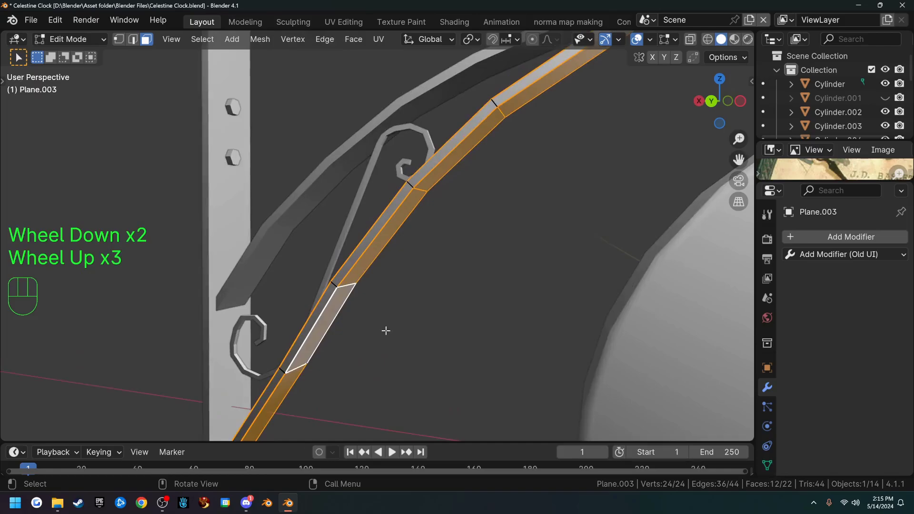
{"action": "key", "text": "2"}
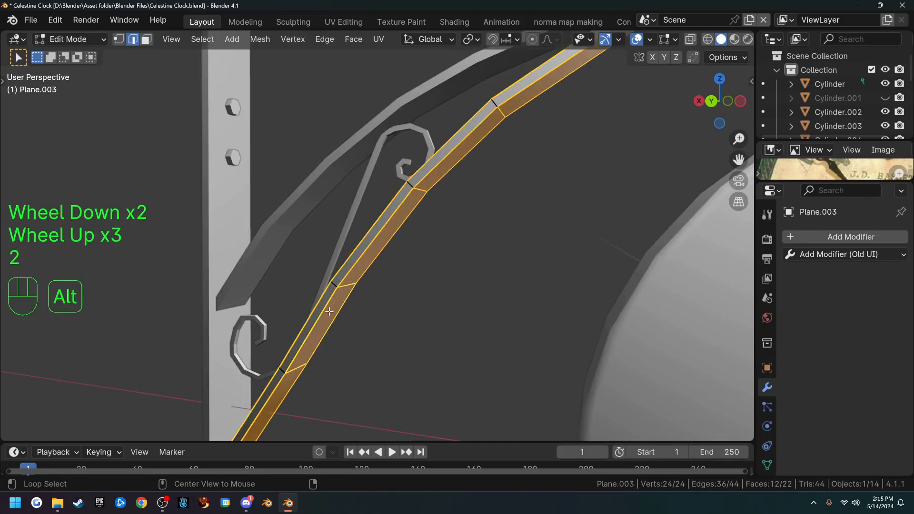
{"action": "left_click", "coordinate": [320, 299], "text": "alt"}
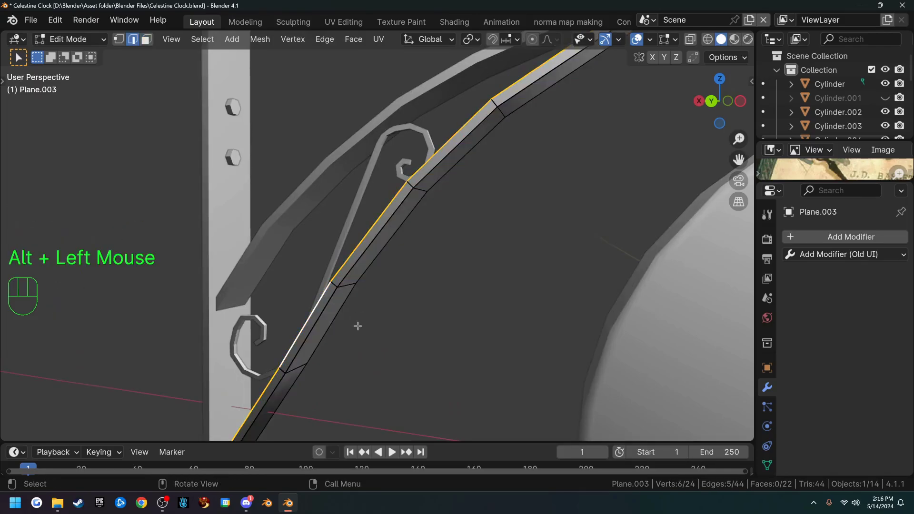
{"action": "right_click", "coordinate": [381, 318]}
{"action": "left_click", "coordinate": [381, 321]}
- Delete the end face at the diagonal brace's lower end, where it meets the vertical post
{"action": "scroll", "coordinate": [380, 316], "scroll_direction": "down", "scroll_amount": 2}
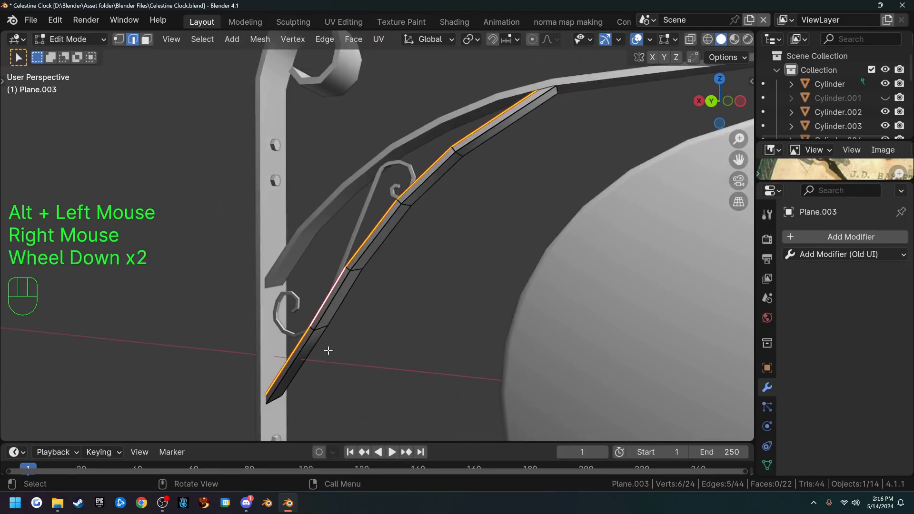
{"action": "middle_click_drag", "start_coordinate": [366, 321], "coordinate": [369, 337]}
{"action": "key", "text": "alt+z"}
{"action": "middle_click_drag", "start_coordinate": [322, 363], "coordinate": [339, 284], "text": "shift"}
{"action": "scroll", "coordinate": [336, 262], "scroll_direction": "up", "scroll_amount": 2}
{"action": "middle_click_drag", "start_coordinate": [333, 243], "coordinate": [398, 310], "text": "shift"}
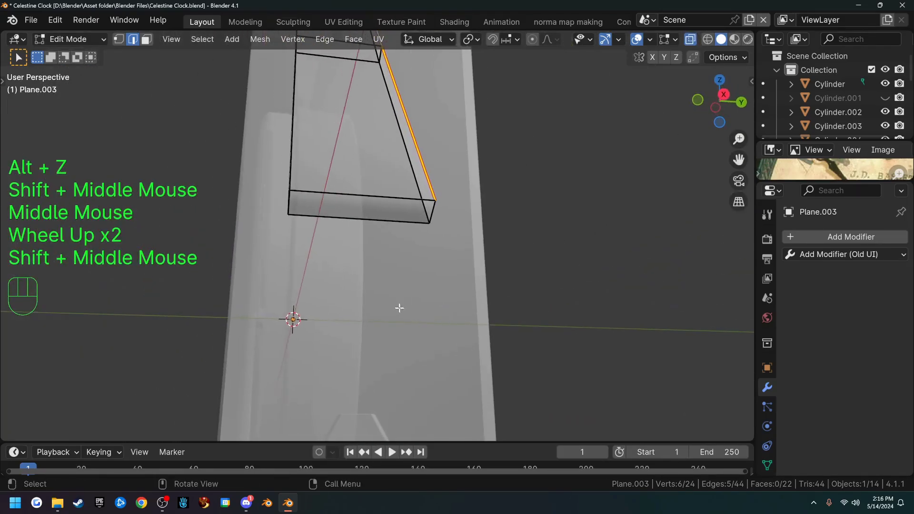
{"action": "key", "text": "3"}
{"action": "left_click", "coordinate": [365, 209]}
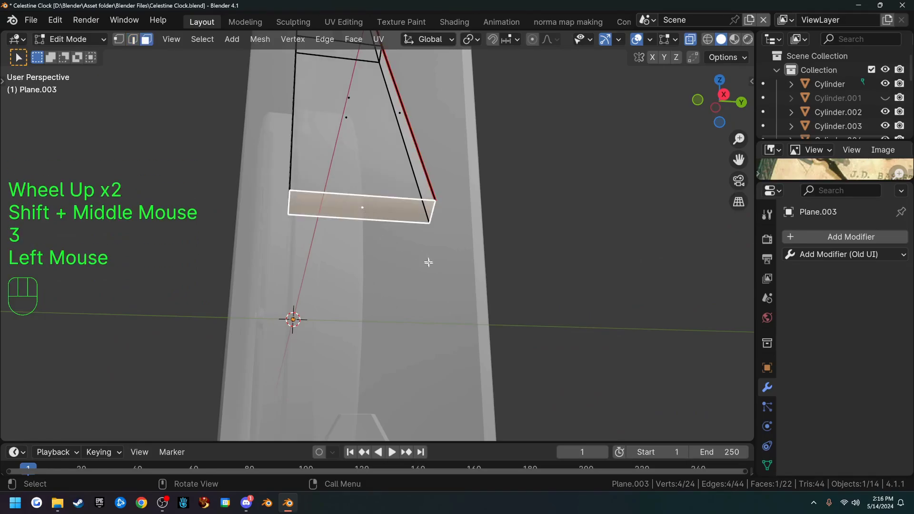
{"action": "key", "text": "x"}
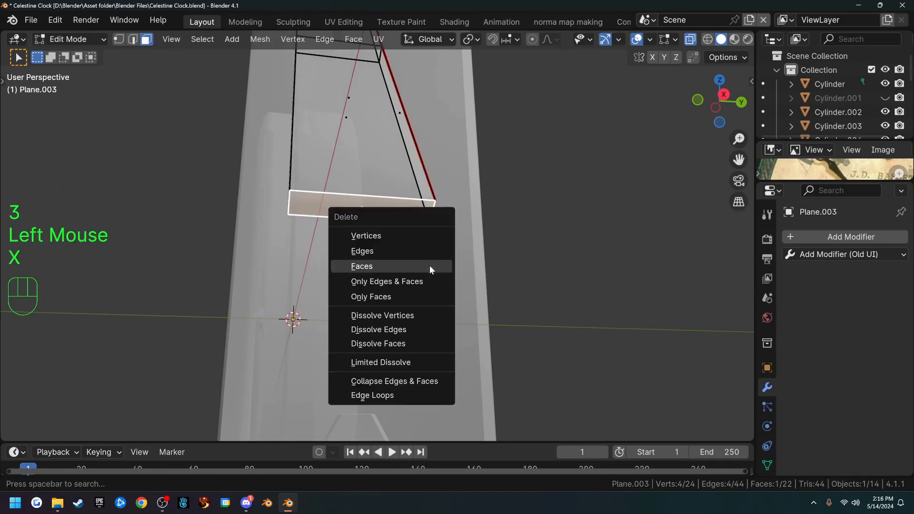
{"action": "left_click", "coordinate": [399, 263]}
- Mark seams on three edges around the end face at the diagonal brace's upper end, beneath the support arm
{"action": "scroll", "coordinate": [476, 251], "scroll_direction": "down", "scroll_amount": 4}
{"action": "scroll", "coordinate": [476, 251], "scroll_direction": "down", "scroll_amount": 1}
{"action": "middle_click_drag", "start_coordinate": [476, 251], "coordinate": [371, 276]}
{"action": "scroll", "coordinate": [435, 261], "scroll_direction": "up", "scroll_amount": 2}
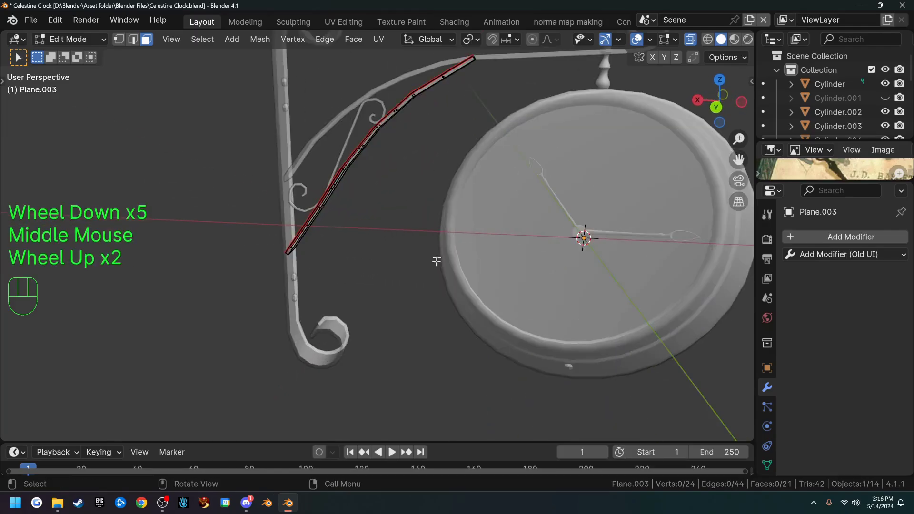
{"action": "middle_click_drag", "start_coordinate": [435, 262], "coordinate": [394, 305], "text": "shift"}
{"action": "scroll", "coordinate": [395, 300], "scroll_direction": "up", "scroll_amount": 2}
{"action": "key", "text": "2"}
{"action": "scroll", "coordinate": [420, 293], "scroll_direction": "up", "scroll_amount": 2}
{"action": "middle_click_drag", "start_coordinate": [532, 204], "coordinate": [450, 232]}
{"action": "key", "text": "alt+z"}
{"action": "key", "text": "alt+z"}
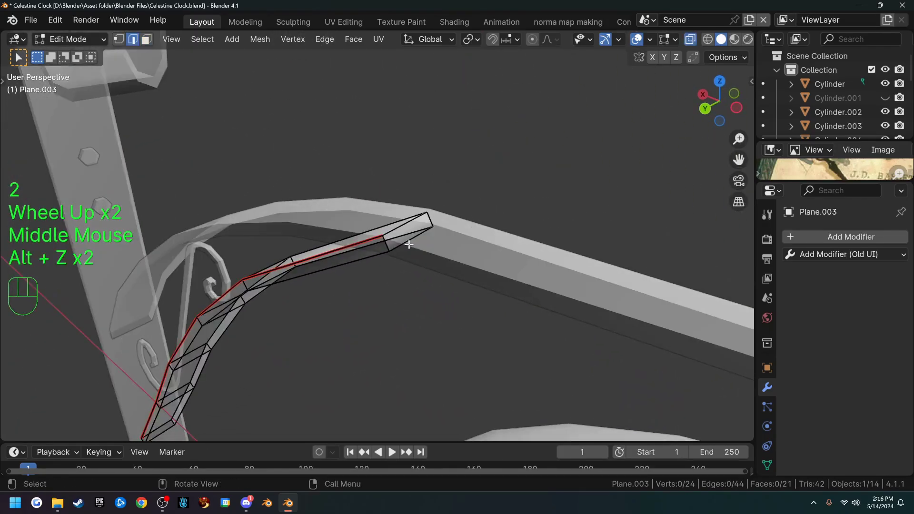
{"action": "left_click", "coordinate": [401, 227]}
{"action": "left_click", "coordinate": [411, 240], "text": "shift"}
{"action": "left_click", "coordinate": [386, 243], "text": "shift"}
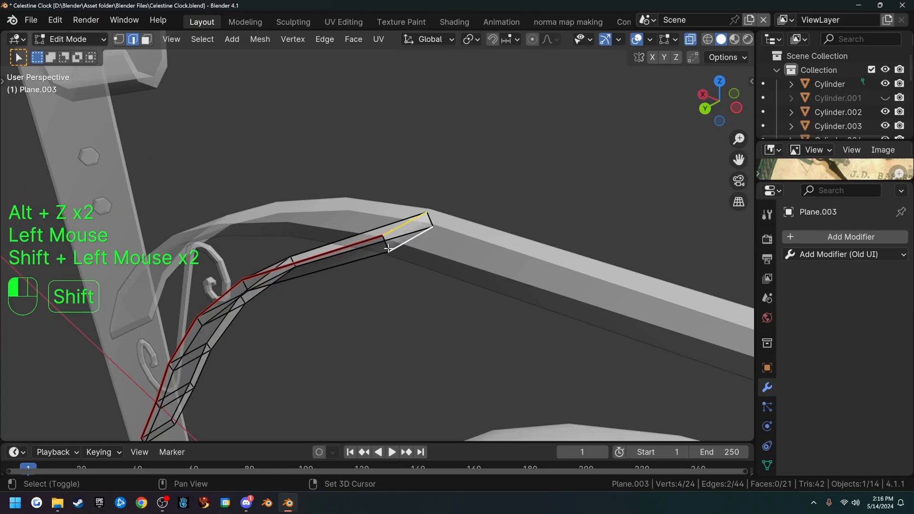
{"action": "left_click", "coordinate": [434, 222], "text": "shift"}
{"action": "left_click", "coordinate": [399, 230], "text": "shift"}
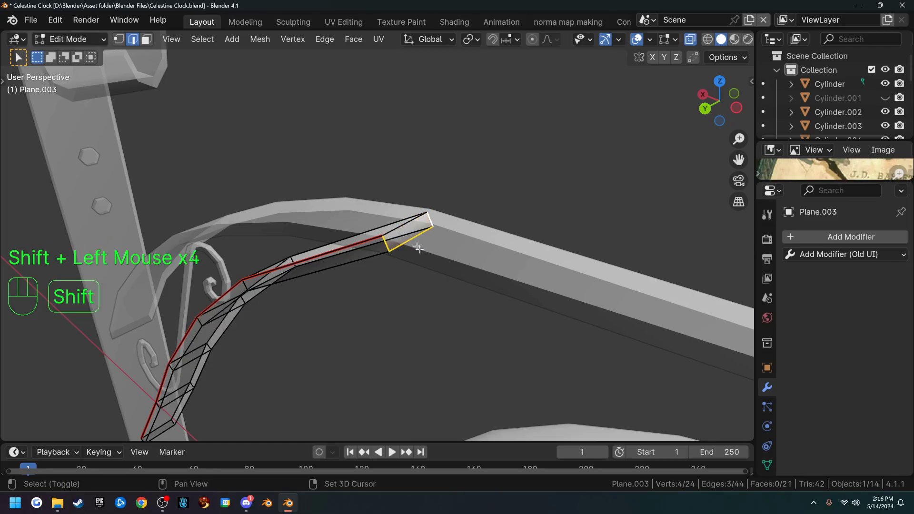
{"action": "right_click", "coordinate": [428, 326]}
{"action": "left_click", "coordinate": [428, 325]}
- Unwrap all faces of the diagonal brace with the Unwrap command and open its layout in the UV Editing workspace
{"action": "key", "text": "a"}
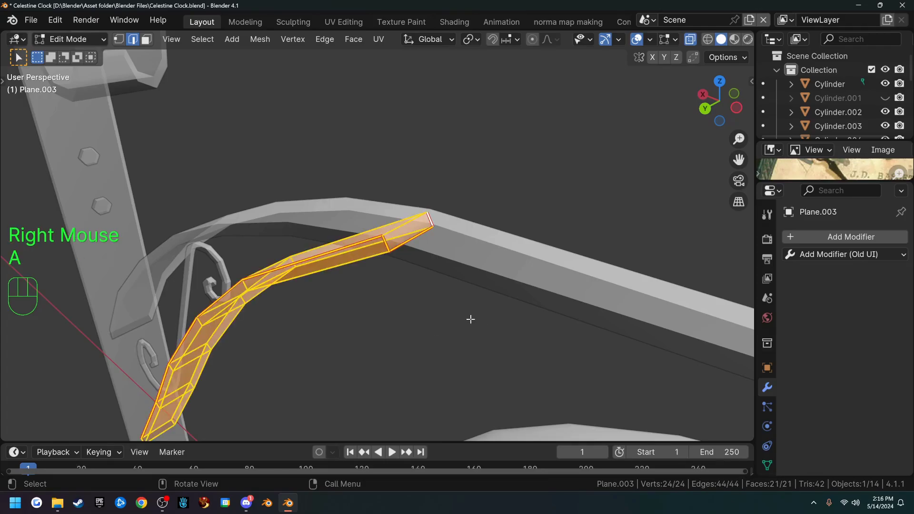
{"action": "key", "text": "u"}
{"action": "left_click", "coordinate": [465, 267]}
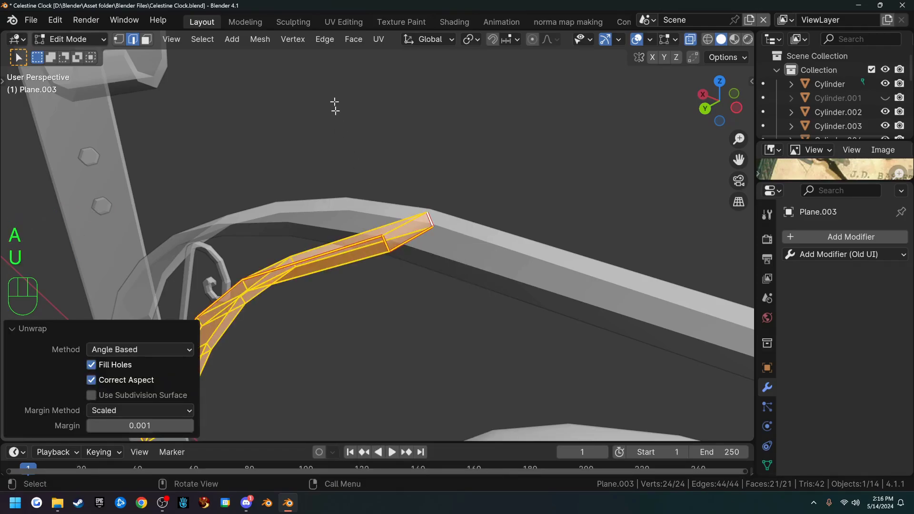
{"action": "left_click", "coordinate": [342, 22]}
{"action": "scroll", "coordinate": [272, 226], "scroll_direction": "down", "scroll_amount": 2}
{"action": "scroll", "coordinate": [264, 227], "scroll_direction": "up", "scroll_amount": 1}
{"action": "scroll", "coordinate": [265, 230], "scroll_direction": "up", "scroll_amount": 1}
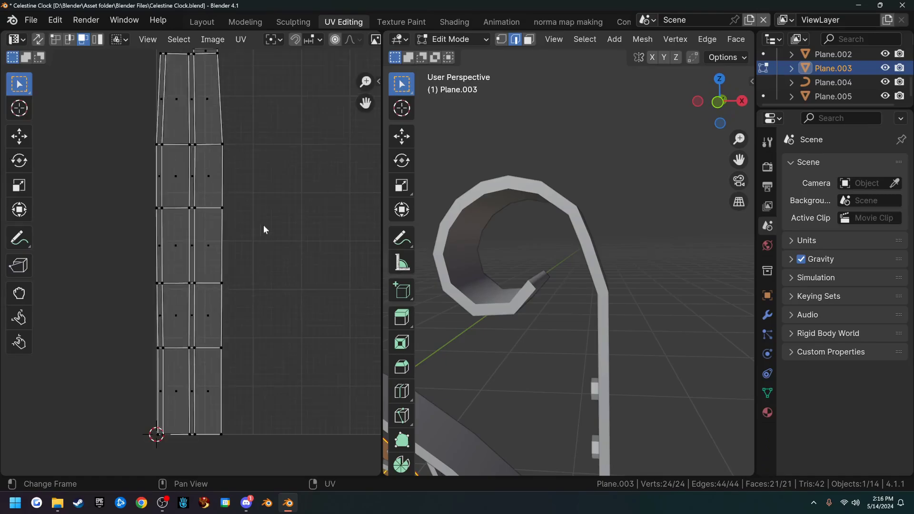
- Select the diagonal brace's entire UV island and straighten it into a rectangular grid
{"action": "key", "text": "a"}
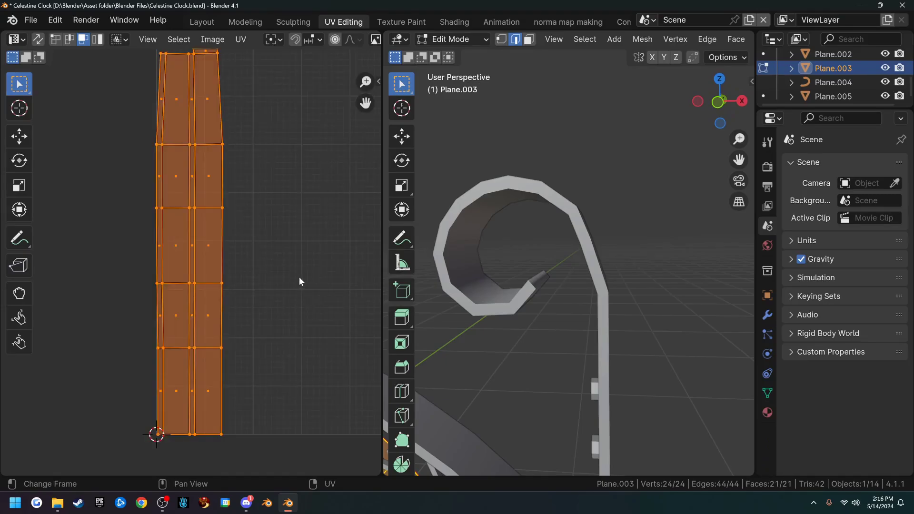
{"action": "key", "text": "n"}
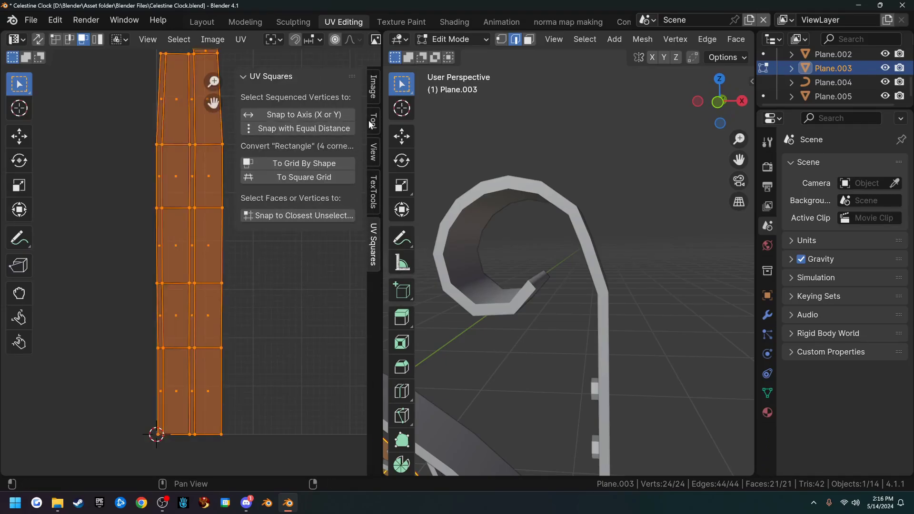
{"action": "left_click", "coordinate": [313, 128]}
{"action": "key", "text": "n"}
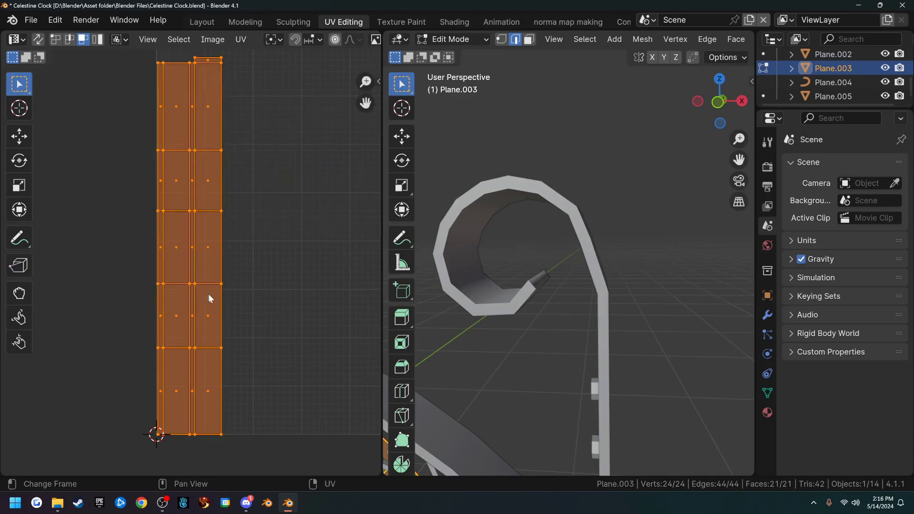
{"action": "scroll", "coordinate": [261, 283], "scroll_direction": "down", "scroll_amount": 3}
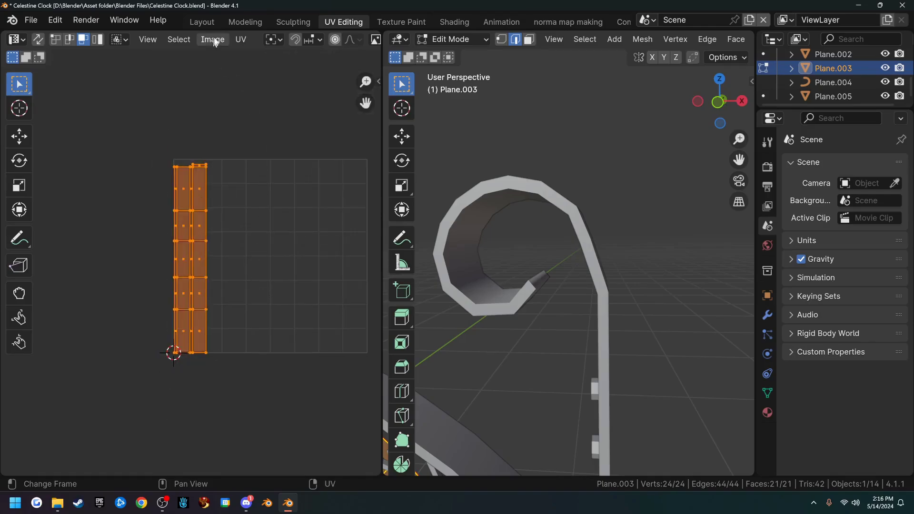
- Return to the Layout workspace with the diagonal brace in Object Mode
{"action": "left_click", "coordinate": [202, 22]}
{"action": "scroll", "coordinate": [371, 264], "scroll_direction": "down", "scroll_amount": 1}
{"action": "scroll", "coordinate": [373, 265], "scroll_direction": "down", "scroll_amount": 2}
{"action": "middle_click_drag", "start_coordinate": [373, 267], "coordinate": [405, 247]}
{"action": "scroll", "coordinate": [373, 278], "scroll_direction": "up", "scroll_amount": 2}
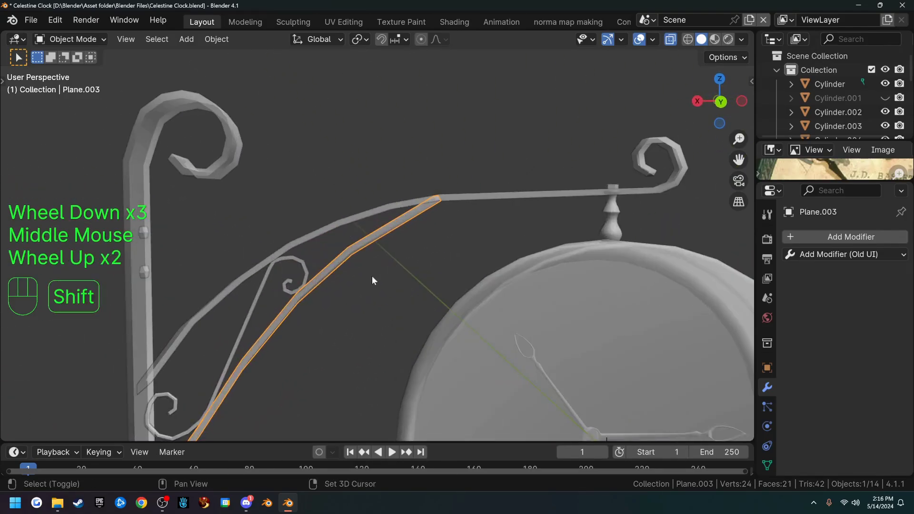
{"action": "middle_click_drag", "start_coordinate": [374, 278], "coordinate": [467, 153], "text": "shift"}
{"action": "scroll", "coordinate": [427, 189], "scroll_direction": "down", "scroll_amount": 3}
{"action": "scroll", "coordinate": [413, 283], "scroll_direction": "up", "scroll_amount": 3}
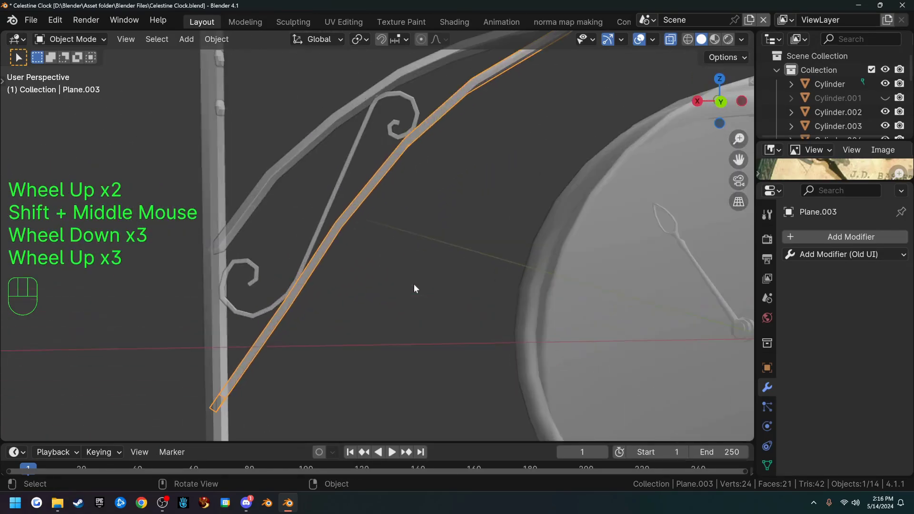
- Convert the thin double-scroll curve between the support arm and the diagonal brace to a mesh
{"action": "left_click", "coordinate": [346, 166]}
{"action": "scroll", "coordinate": [377, 238], "scroll_direction": "up", "scroll_amount": 1}
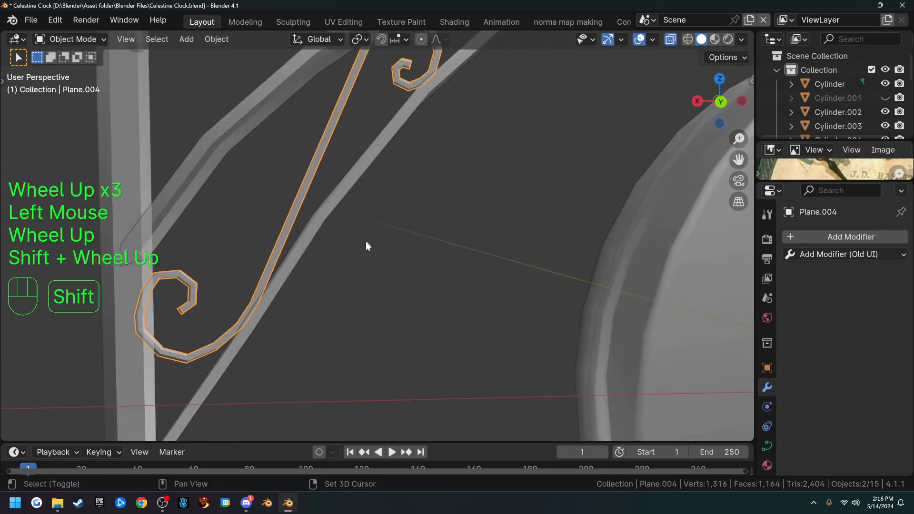
{"action": "scroll", "coordinate": [367, 245], "scroll_direction": "up", "scroll_amount": 1, "text": "shift"}
{"action": "middle_click_drag", "start_coordinate": [367, 245], "coordinate": [445, 262], "text": "shift"}
{"action": "key", "text": "Tab"}
{"action": "scroll", "coordinate": [371, 300], "scroll_direction": "up", "scroll_amount": 2}
{"action": "middle_click_drag", "start_coordinate": [371, 300], "coordinate": [352, 278], "text": "shift"}
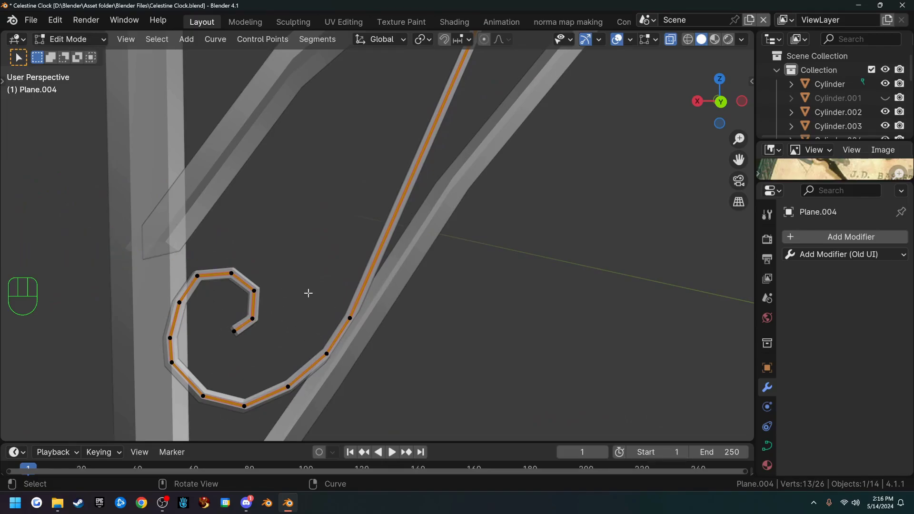
{"action": "key", "text": "Tab"}
{"action": "right_click", "coordinate": [441, 286]}
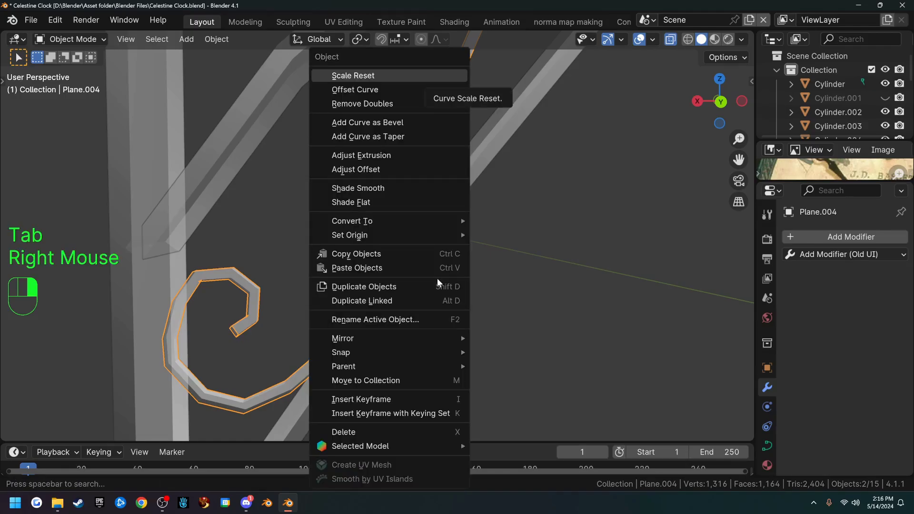
{"action": "right_click", "coordinate": [418, 242]}
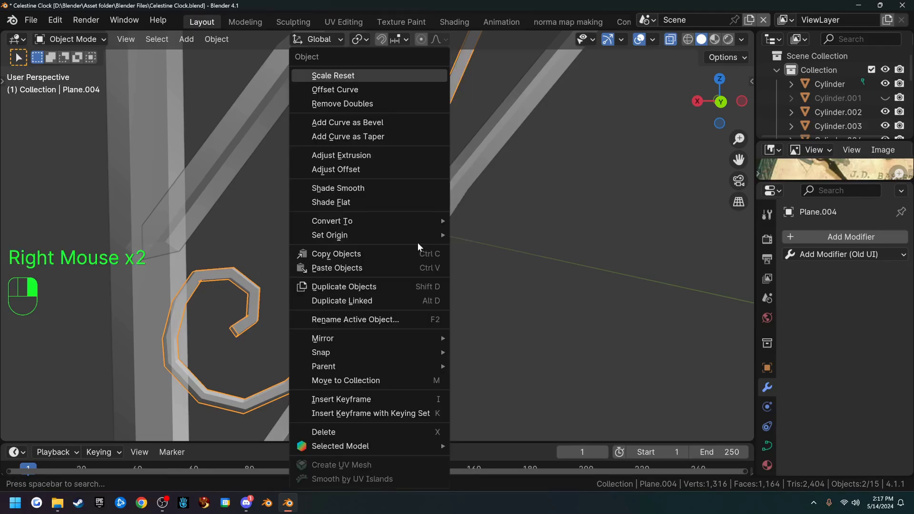
{"action": "mouse_move", "coordinate": [369, 222]}
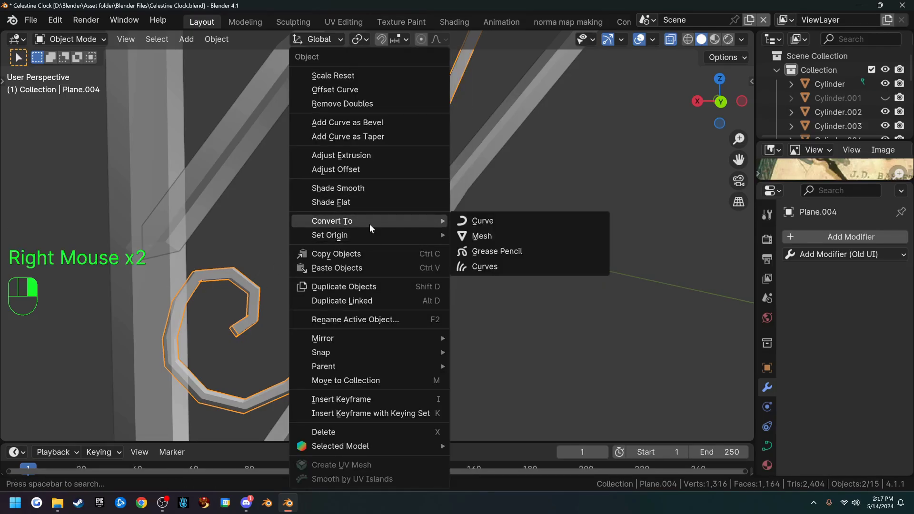
{"action": "left_click", "coordinate": [501, 236]}
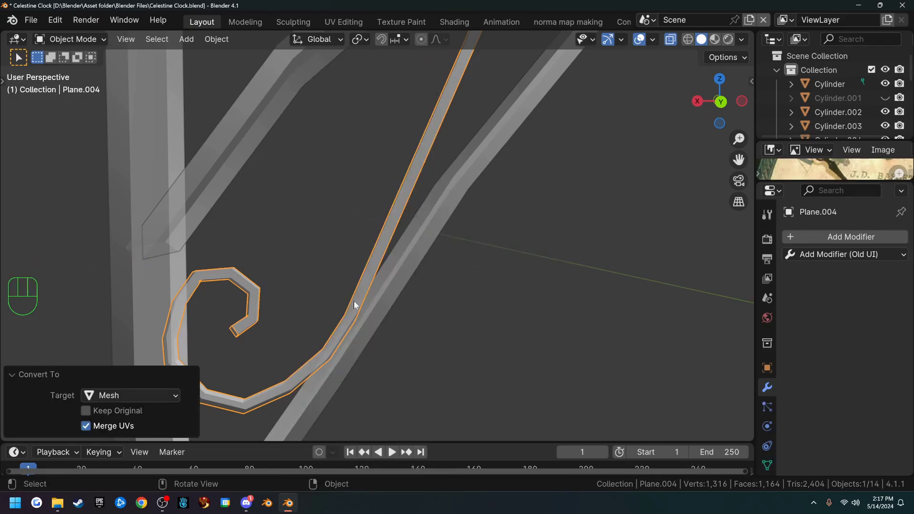
- Select the whole scroll mesh and apply Limited Dissolve to merge its triangulated faces
{"action": "key", "text": "Tab"}
{"action": "middle_click_drag", "start_coordinate": [314, 294], "coordinate": [404, 265]}
{"action": "key", "text": "alt+z"}
{"action": "scroll", "coordinate": [357, 310], "scroll_direction": "up", "scroll_amount": 3}
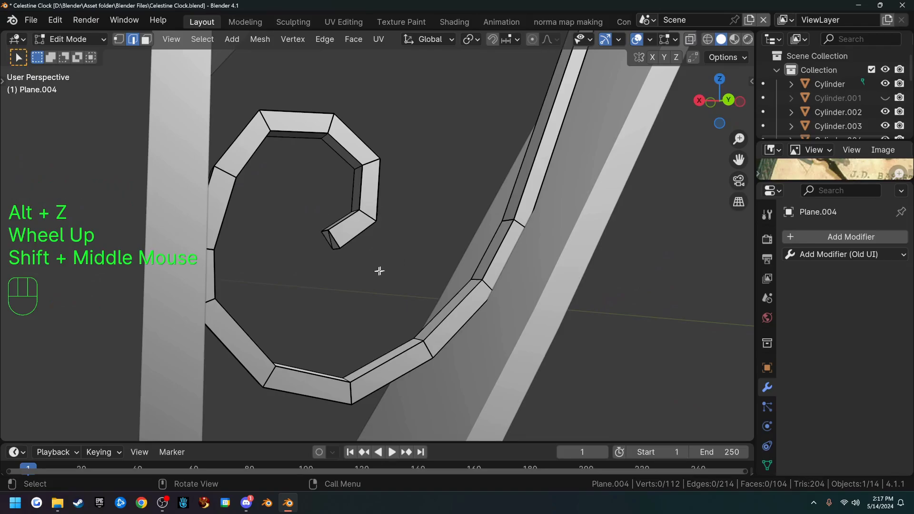
{"action": "scroll", "coordinate": [381, 270], "scroll_direction": "up", "scroll_amount": 2}
{"action": "middle_click_drag", "start_coordinate": [328, 260], "coordinate": [342, 249]}
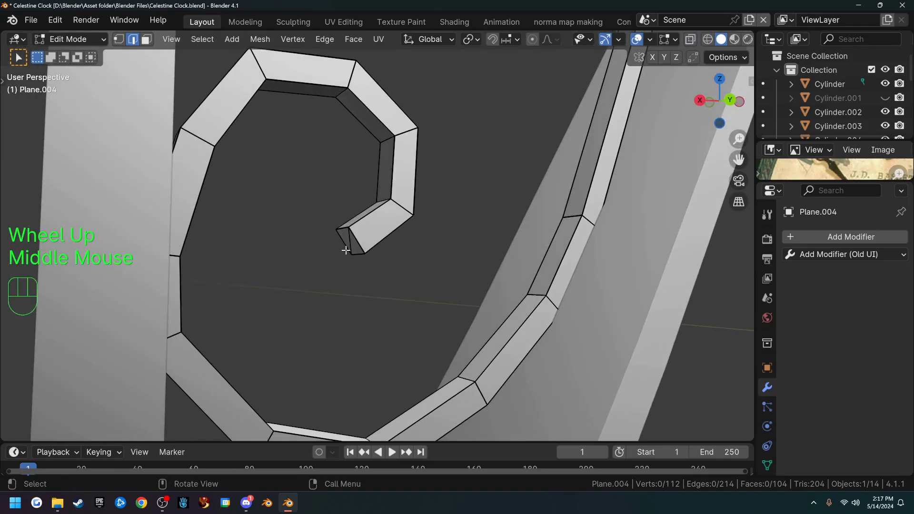
{"action": "scroll", "coordinate": [338, 248], "scroll_direction": "up", "scroll_amount": 2}
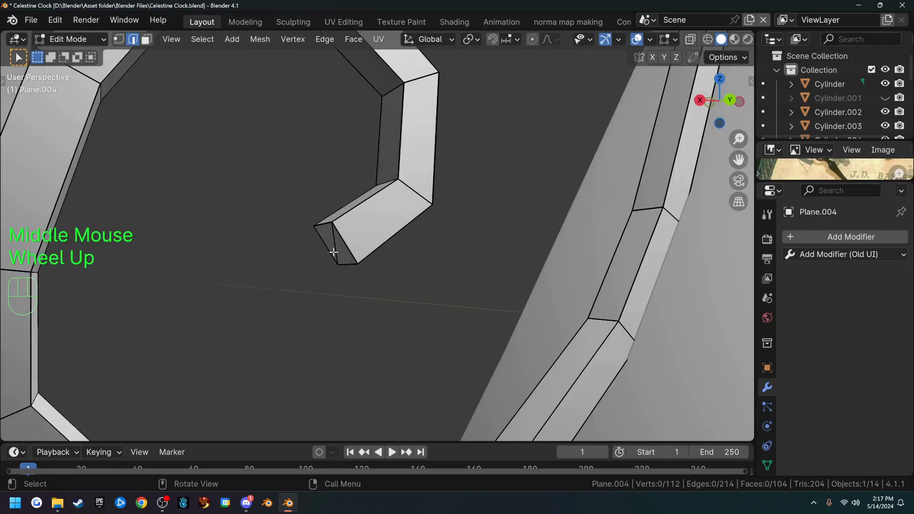
{"action": "key", "text": "3"}
{"action": "left_click", "coordinate": [334, 253]}
{"action": "key", "text": "shift"}
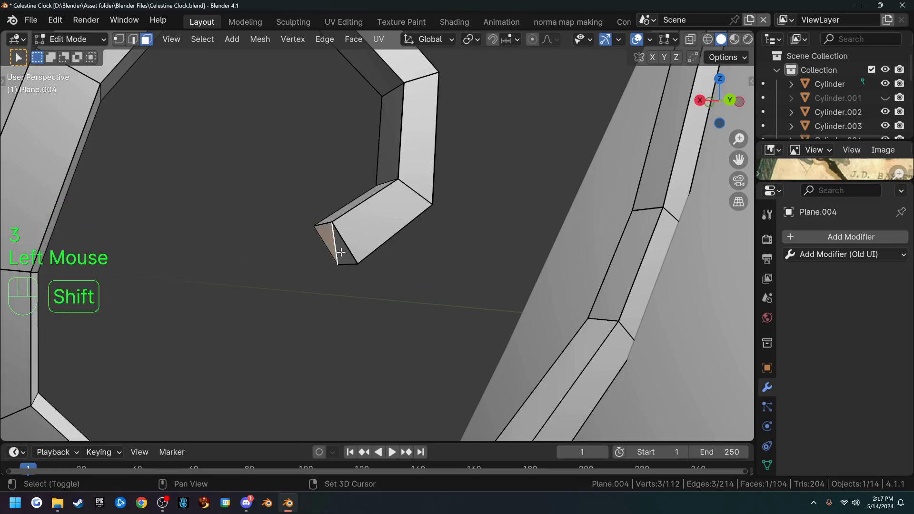
{"action": "key", "text": "a"}
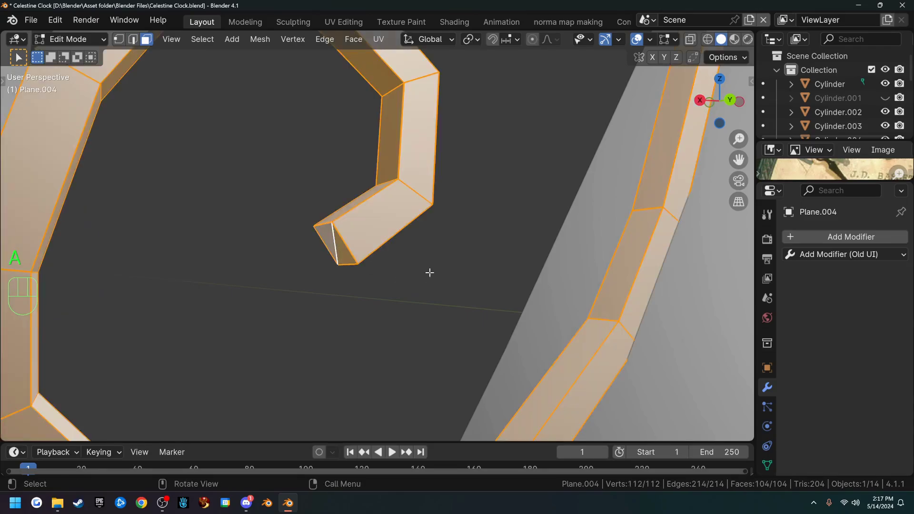
{"action": "key", "text": "x"}
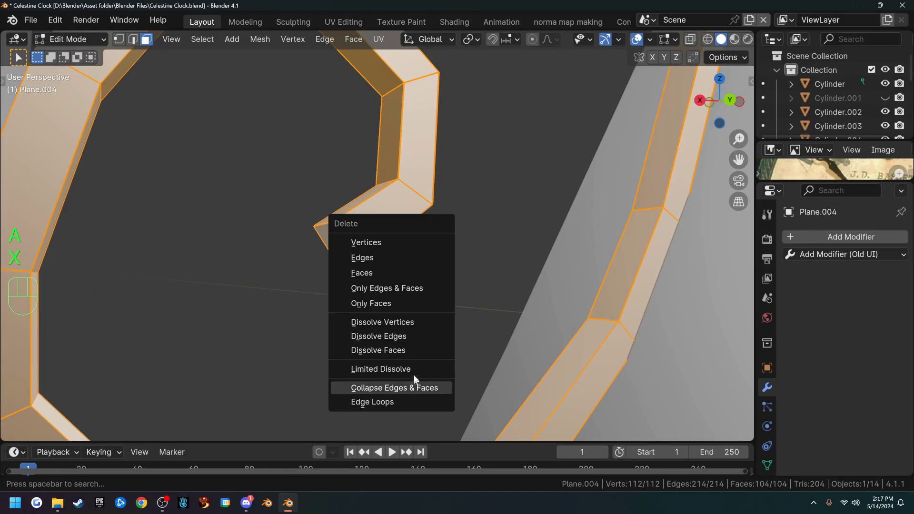
{"action": "left_click", "coordinate": [412, 367]}
- Mark a seam along one edge loop running the full length of the scroll ornament
{"action": "scroll", "coordinate": [412, 365], "scroll_direction": "down", "scroll_amount": 4}
{"action": "middle_click_drag", "start_coordinate": [419, 282], "coordinate": [400, 275]}
{"action": "scroll", "coordinate": [404, 278], "scroll_direction": "up", "scroll_amount": 2}
{"action": "scroll", "coordinate": [394, 251], "scroll_direction": "up", "scroll_amount": 1}
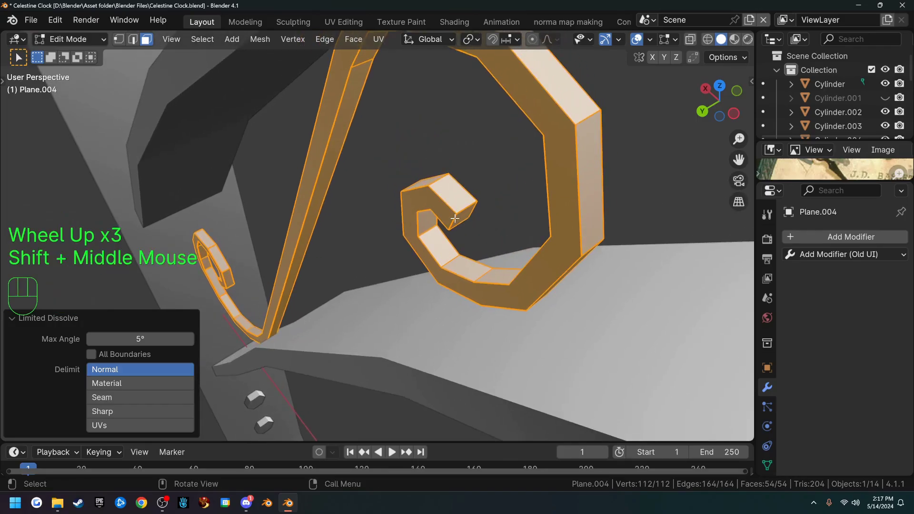
{"action": "scroll", "coordinate": [448, 272], "scroll_direction": "down", "scroll_amount": 4}
{"action": "middle_click_drag", "start_coordinate": [447, 271], "coordinate": [454, 270]}
{"action": "scroll", "coordinate": [454, 270], "scroll_direction": "up", "scroll_amount": 1}
{"action": "scroll", "coordinate": [454, 270], "scroll_direction": "up", "scroll_amount": 3}
{"action": "key", "text": "2"}
{"action": "scroll", "coordinate": [398, 284], "scroll_direction": "up", "scroll_amount": 1}
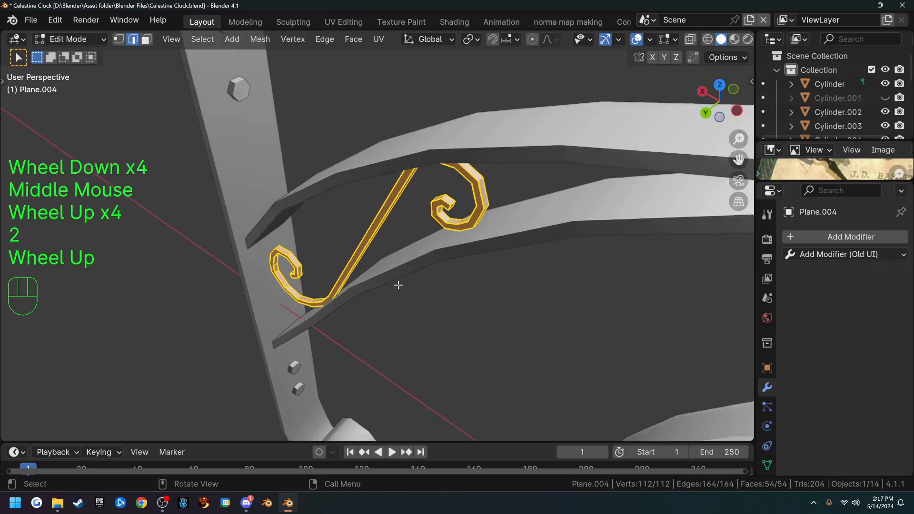
{"action": "left_click", "coordinate": [365, 226], "text": "alt"}
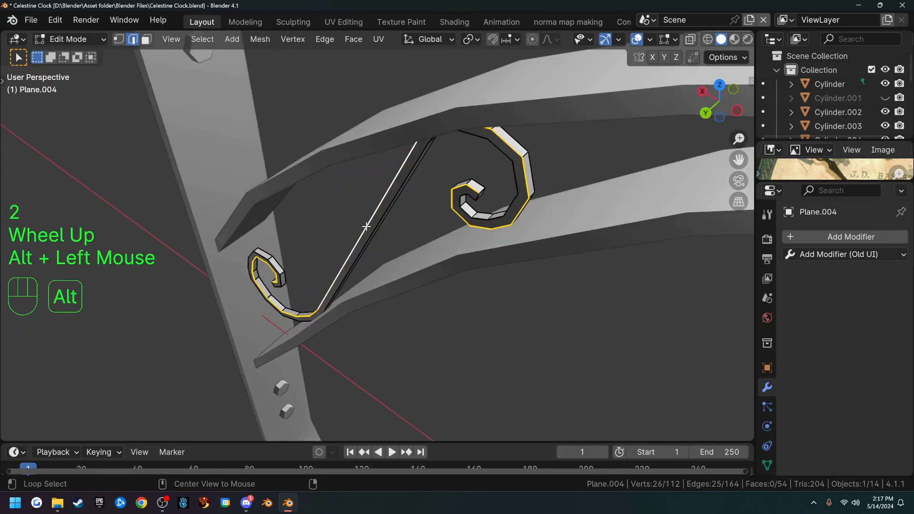
{"action": "right_click", "coordinate": [427, 305]}
{"action": "left_click", "coordinate": [428, 305]}
{"action": "scroll", "coordinate": [428, 304], "scroll_direction": "up", "scroll_amount": 1}
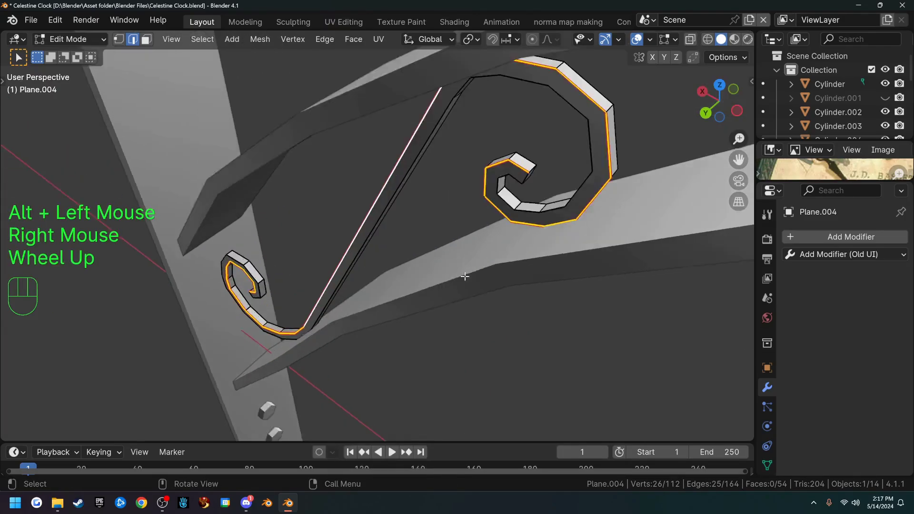
- Select three edges around the end face at the inner tip of the scroll ornament's upper spiral
{"action": "middle_click_drag", "start_coordinate": [428, 304], "coordinate": [408, 196]}
{"action": "left_click", "coordinate": [488, 183]}
{"action": "left_click", "coordinate": [500, 173], "text": "shift"}
{"action": "left_click", "coordinate": [506, 165], "text": "shift"}
{"action": "scroll", "coordinate": [398, 256], "scroll_direction": "up", "scroll_amount": 2}
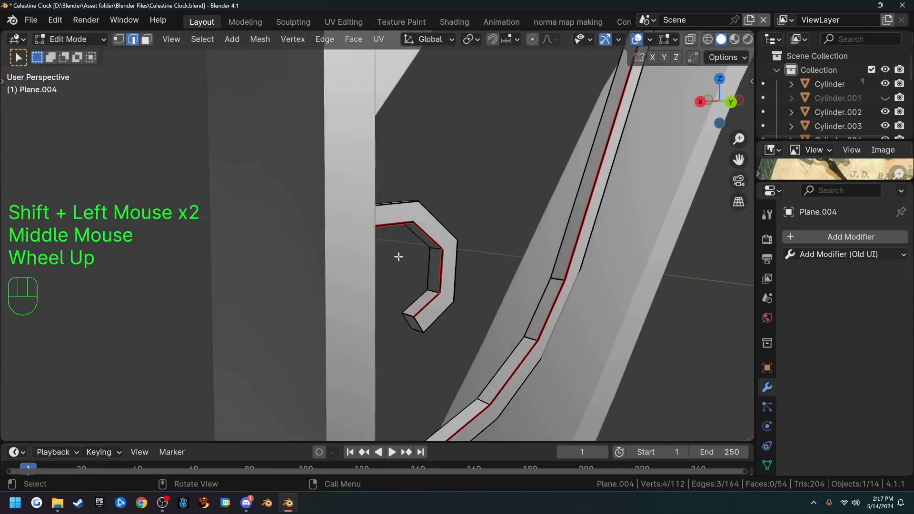
- Mark the edges around the end cap of the scroll's lower curl as seams
{"action": "left_click", "coordinate": [410, 320], "text": "shift"}
{"action": "left_click", "coordinate": [408, 321], "text": "shift"}
{"action": "left_click", "coordinate": [419, 327], "text": "shift"}
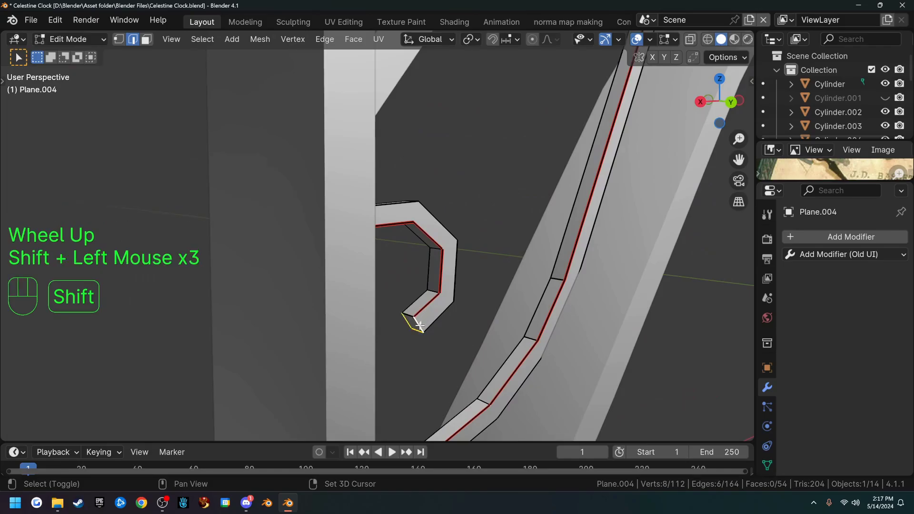
{"action": "right_click", "coordinate": [495, 308]}
{"action": "key", "text": "Escape"}
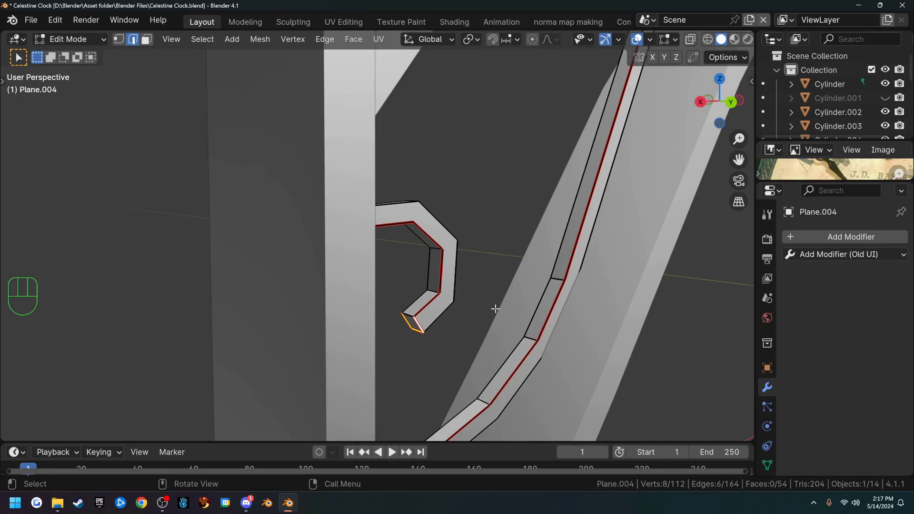
- Apply the scale transform to the scroll object in Object Mode
{"action": "key", "text": "Tab"}
{"action": "key", "text": "ctrl"}
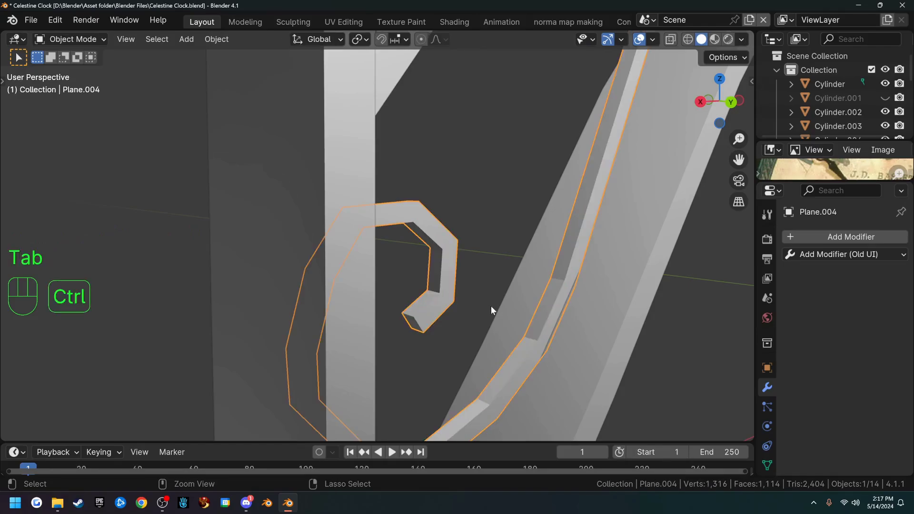
{"action": "key", "text": "ctrl+a"}
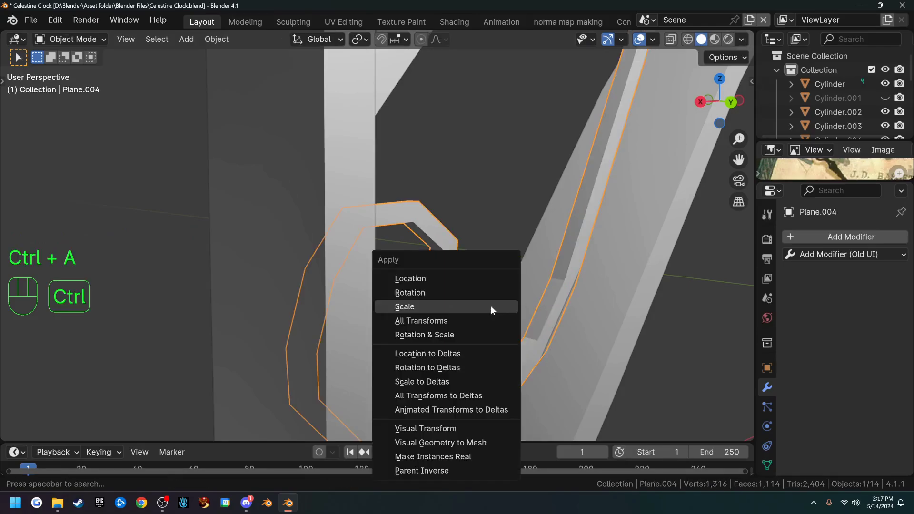
{"action": "left_click", "coordinate": [491, 310]}
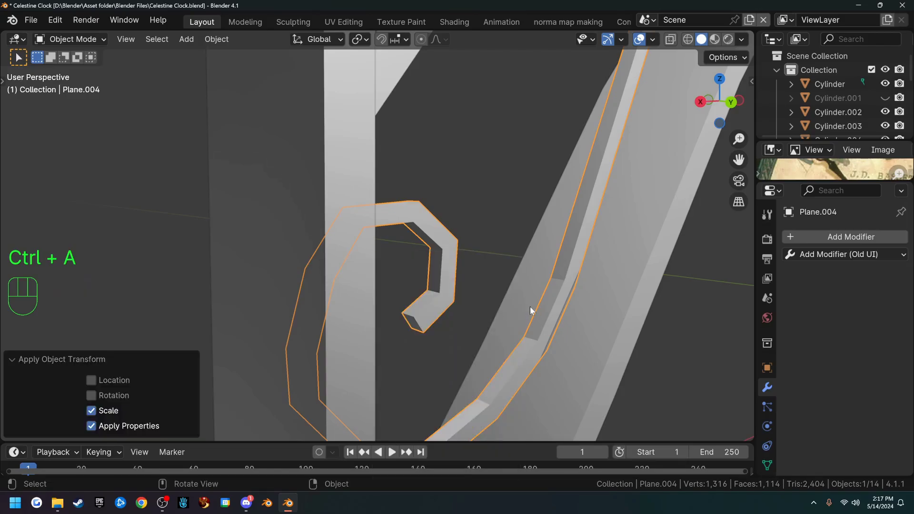
- Unwrap the entire scroll mesh in Edit Mode with the Angle Based method
{"action": "key", "text": "Tab"}
{"action": "key", "text": "a"}
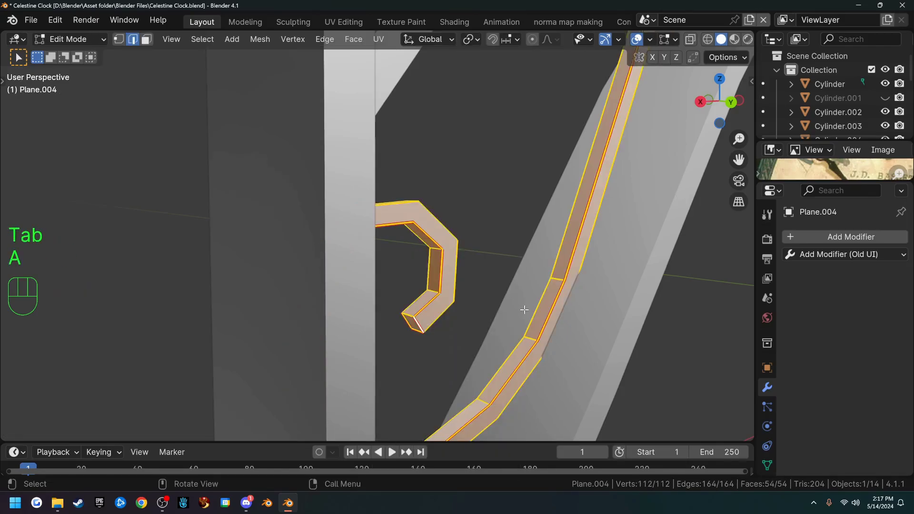
{"action": "key", "text": "u"}
{"action": "left_click", "coordinate": [508, 267]}
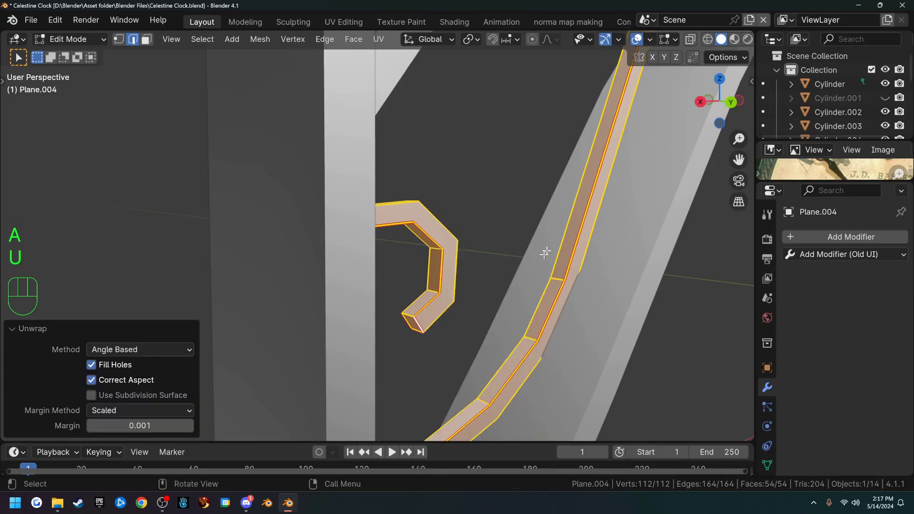
- Switch to the UV Editing workspace and examine the scroll's UV strips and end-cap islands against the 3D mesh
{"action": "left_click", "coordinate": [354, 21]}
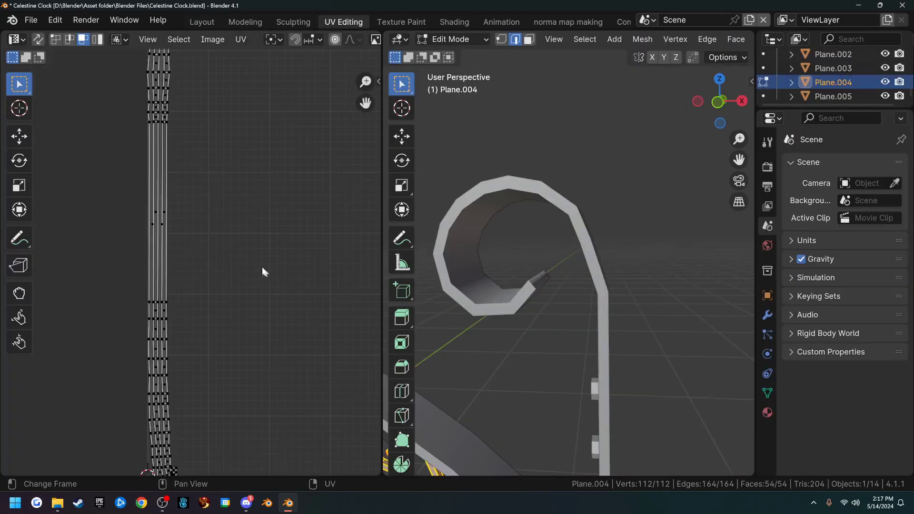
{"action": "scroll", "coordinate": [255, 264], "scroll_direction": "down", "scroll_amount": 1}
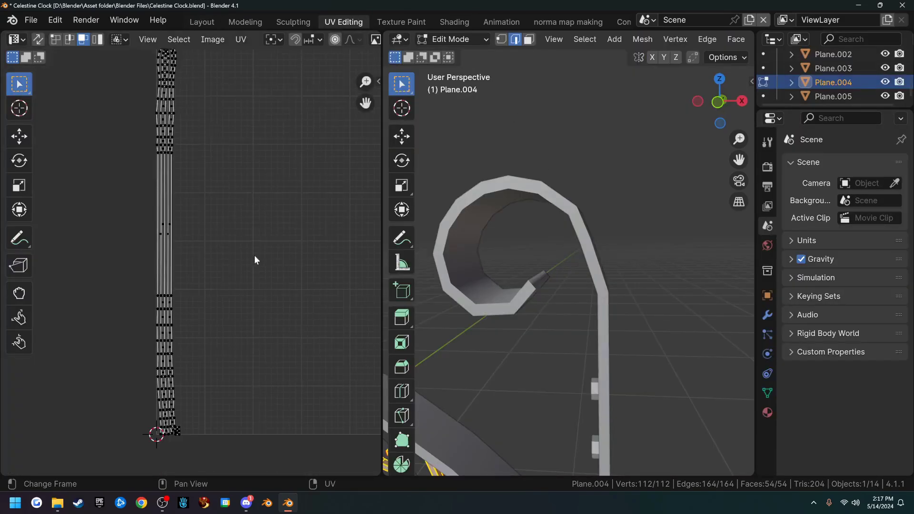
{"action": "middle_click_drag", "start_coordinate": [239, 346], "coordinate": [299, 256]}
{"action": "scroll", "coordinate": [296, 281], "scroll_direction": "up", "scroll_amount": 4}
{"action": "scroll", "coordinate": [297, 280], "scroll_direction": "up", "scroll_amount": 1}
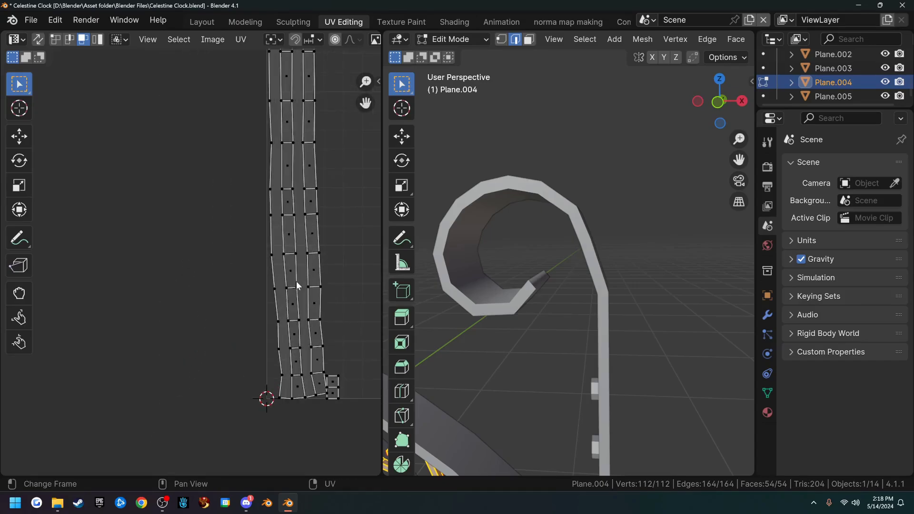
{"action": "middle_click_drag", "start_coordinate": [346, 324], "coordinate": [287, 230], "text": "shift"}
{"action": "scroll", "coordinate": [285, 260], "scroll_direction": "up", "scroll_amount": 2}
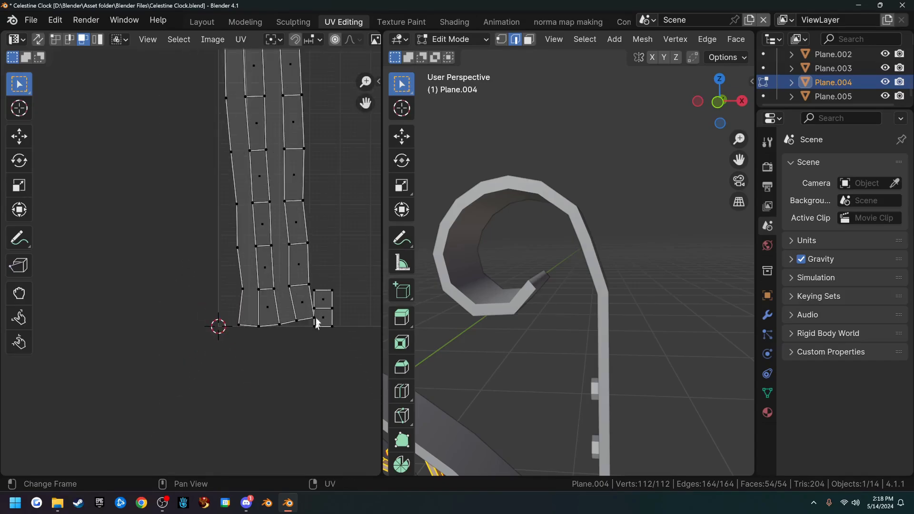
{"action": "middle_click_drag", "start_coordinate": [526, 323], "coordinate": [584, 256]}
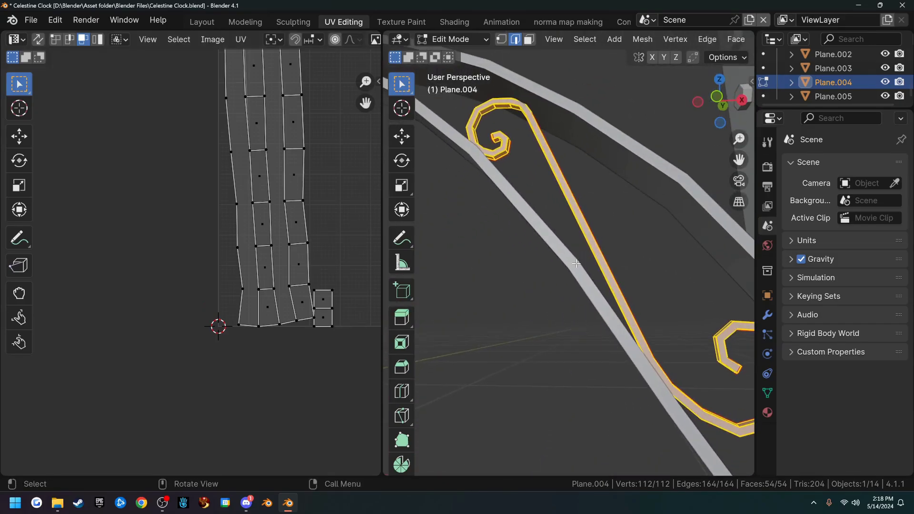
{"action": "middle_click_drag", "start_coordinate": [640, 282], "coordinate": [572, 309]}
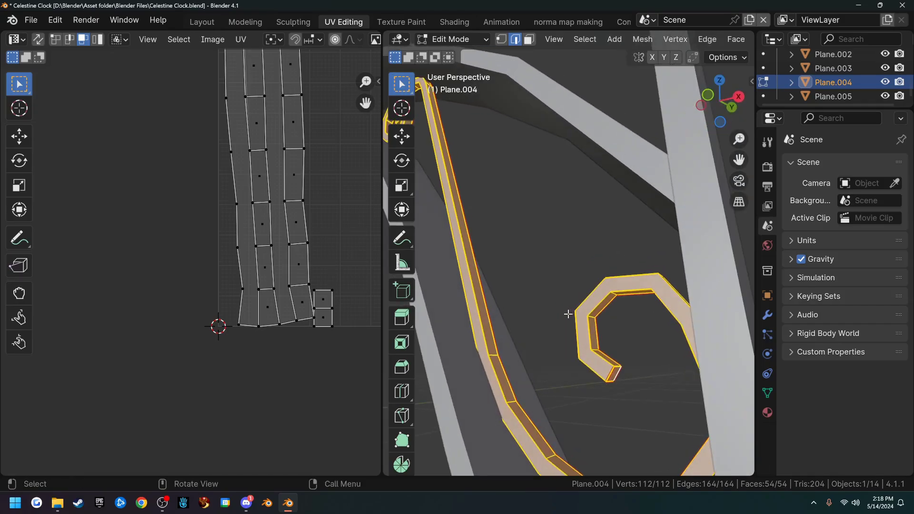
{"action": "key", "text": "1"}
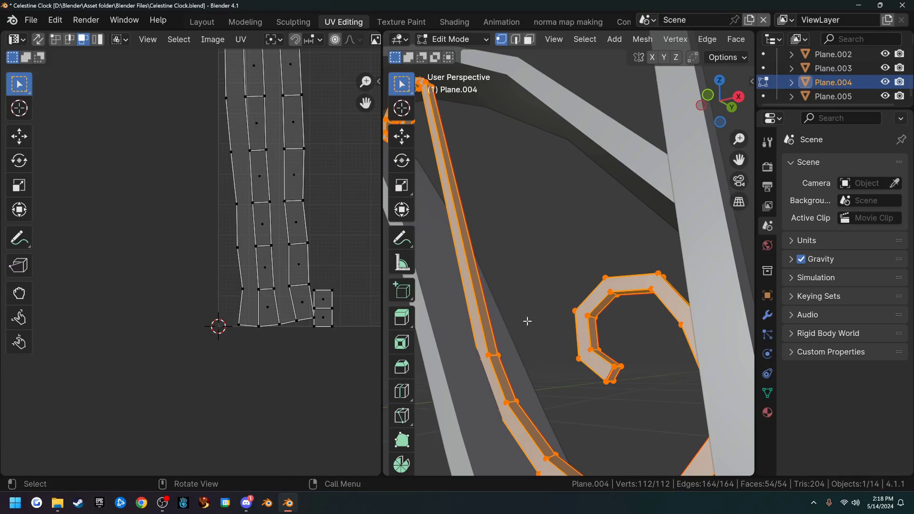
{"action": "key", "text": "m"}
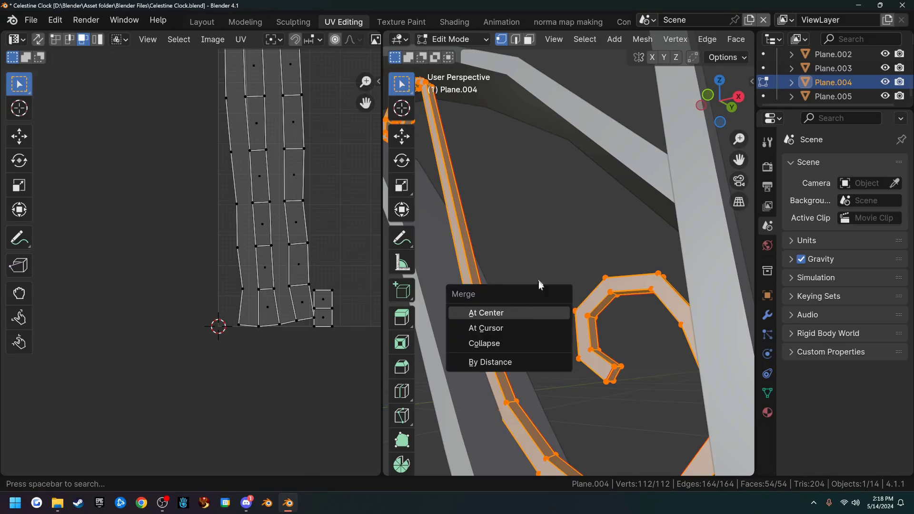
{"action": "key", "text": "ctrl+v"}
- Undo the scroll's unwrap, applied scale and seam marks, going back past the earlier reduction of its faces
{"action": "middle_click_drag", "start_coordinate": [649, 346], "coordinate": [561, 360]}
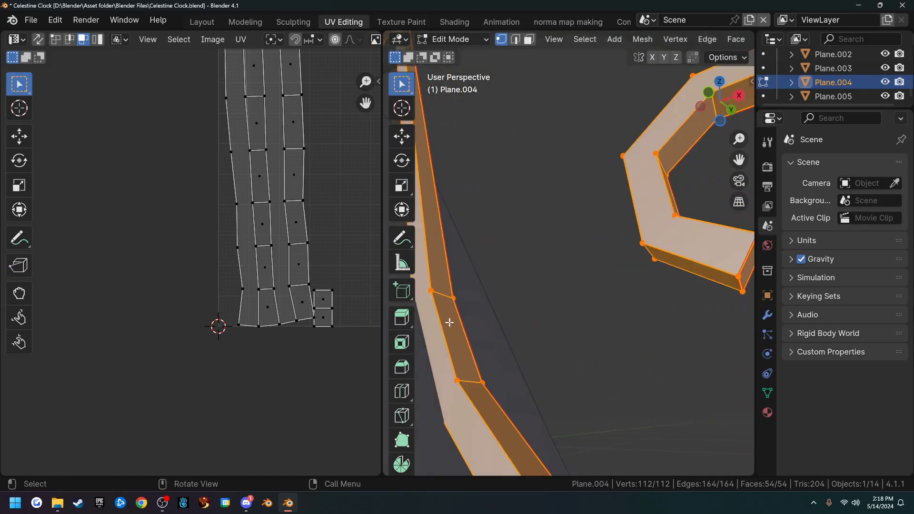
{"action": "scroll", "coordinate": [465, 350], "scroll_direction": "down", "scroll_amount": 6}
{"action": "middle_click_drag", "start_coordinate": [500, 329], "coordinate": [540, 353]}
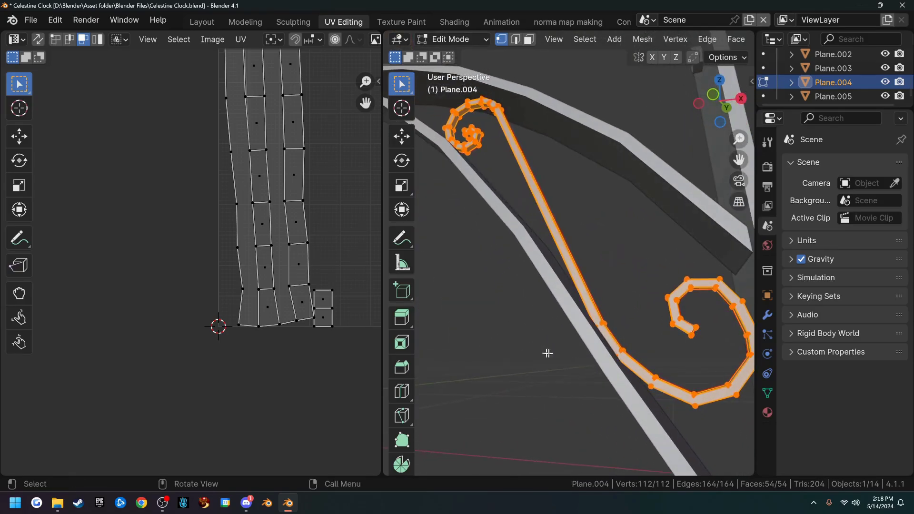
{"action": "scroll", "coordinate": [604, 361], "scroll_direction": "up", "scroll_amount": 5}
{"action": "middle_click_drag", "start_coordinate": [605, 361], "coordinate": [585, 319], "text": "shift"}
{"action": "key", "text": "ctrl+z"}
{"action": "key", "text": "ctrl+z"}
{"action": "key", "text": "ctrl+z"}
{"action": "key", "text": "ctrl+z"}
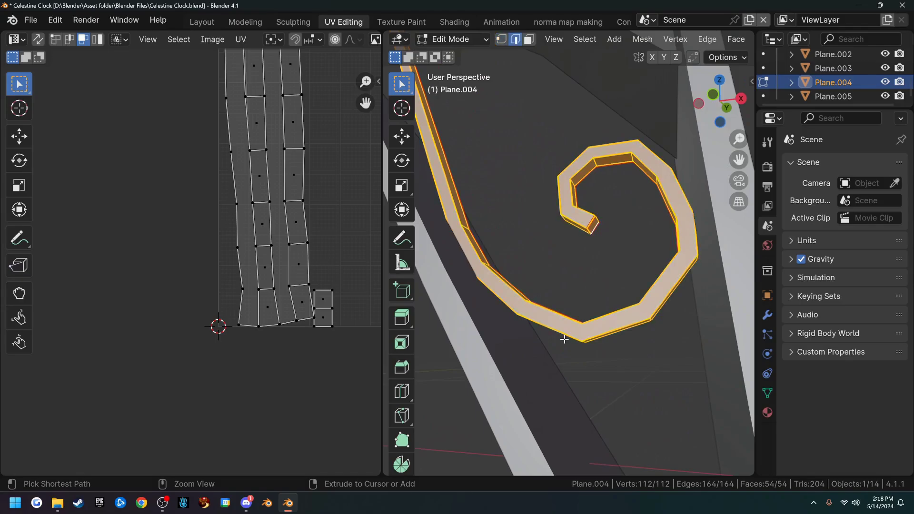
{"action": "key", "text": "ctrl+z"}
{"action": "key", "text": "ctrl+z"}
{"action": "key", "text": "ctrl+z"}
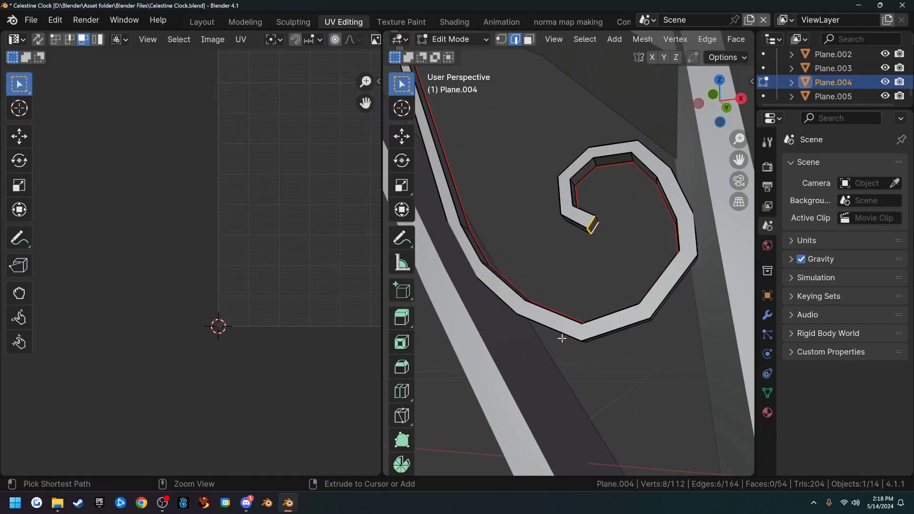
{"action": "key", "text": "ctrl+z"}
{"action": "key", "text": "ctrl+z"}
{"action": "key", "text": "ctrl+z"}
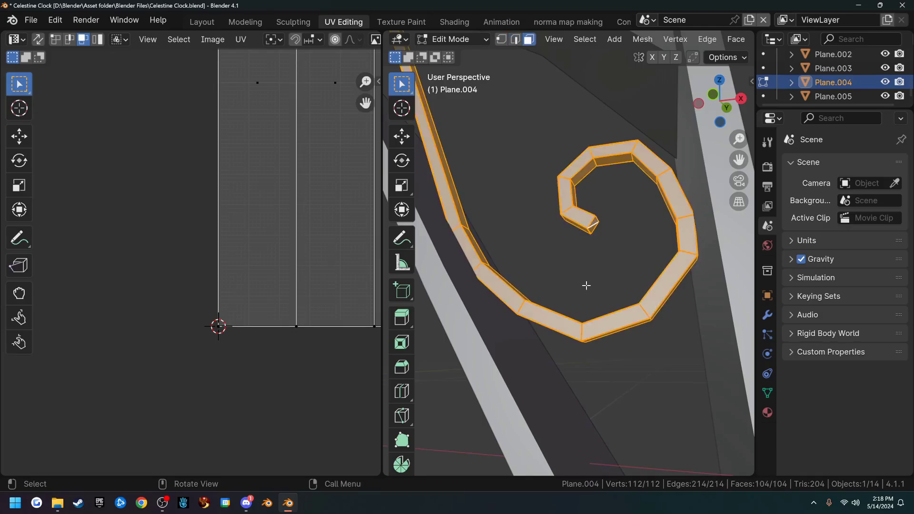
- Inspect the end cap of the scroll's lower curl by selecting its two triangular faces
{"action": "middle_click_drag", "start_coordinate": [615, 264], "coordinate": [590, 276]}
{"action": "scroll", "coordinate": [589, 278], "scroll_direction": "up", "scroll_amount": 5}
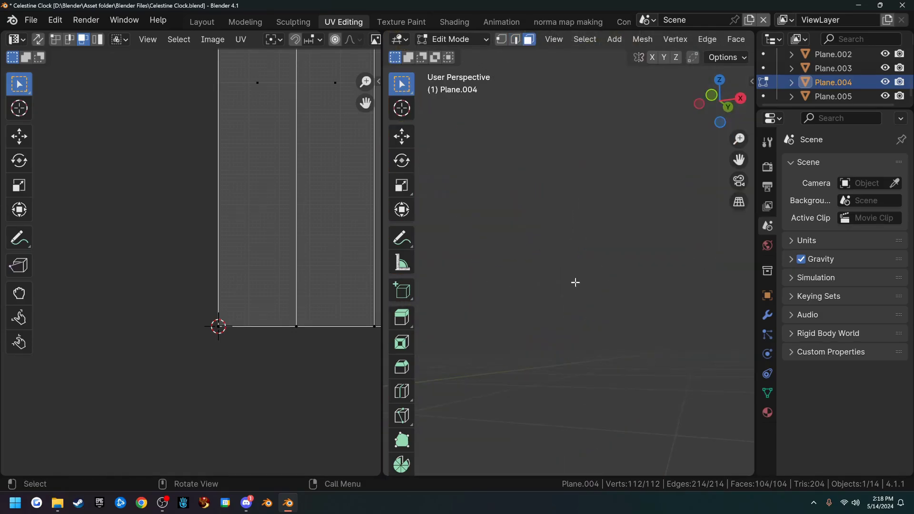
{"action": "scroll", "coordinate": [573, 284], "scroll_direction": "down", "scroll_amount": 2}
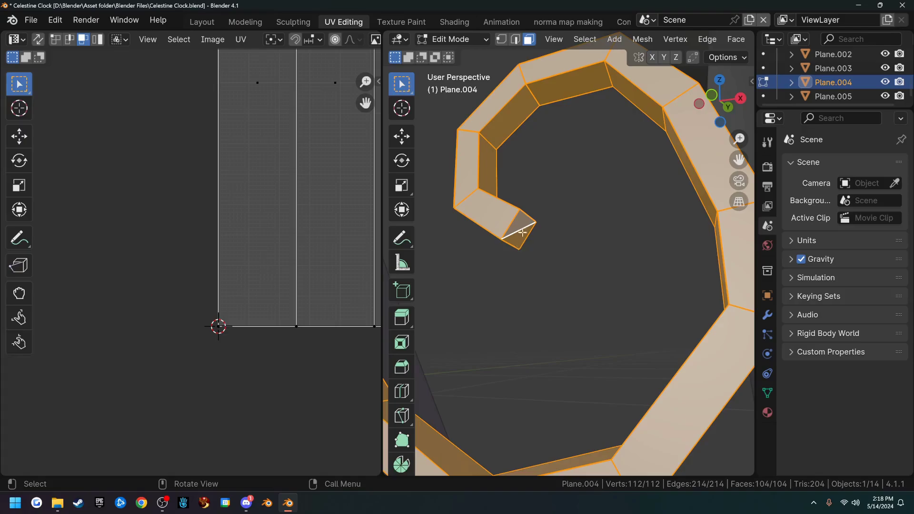
{"action": "left_click", "coordinate": [522, 234]}
{"action": "left_click", "coordinate": [519, 236], "text": "shift"}
{"action": "scroll", "coordinate": [517, 237], "scroll_direction": "down", "scroll_amount": 5}
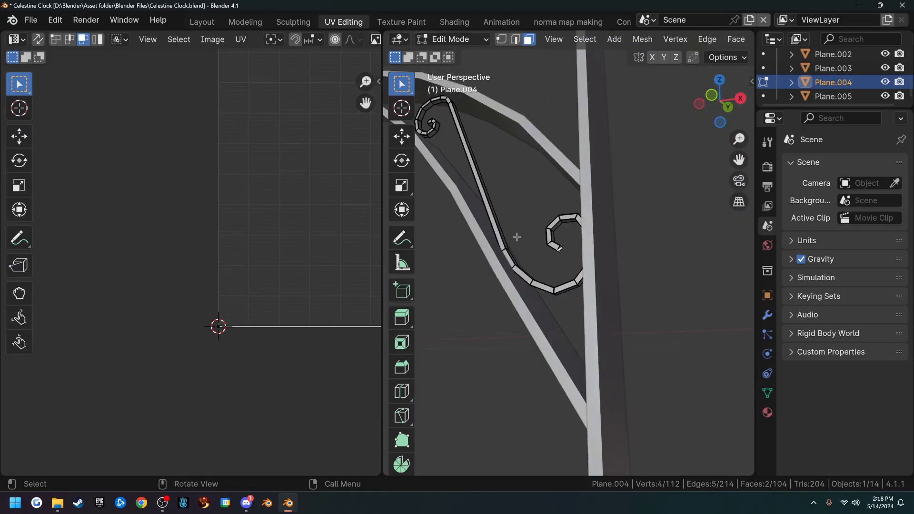
- Select the whole scroll mesh and convert its triangles to quads
{"action": "key", "text": "a"}
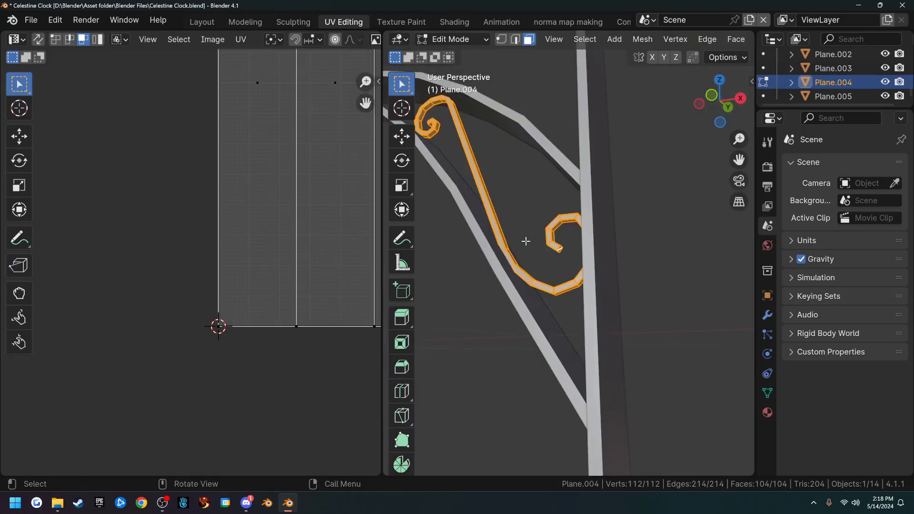
{"action": "right_click", "coordinate": [526, 241]}
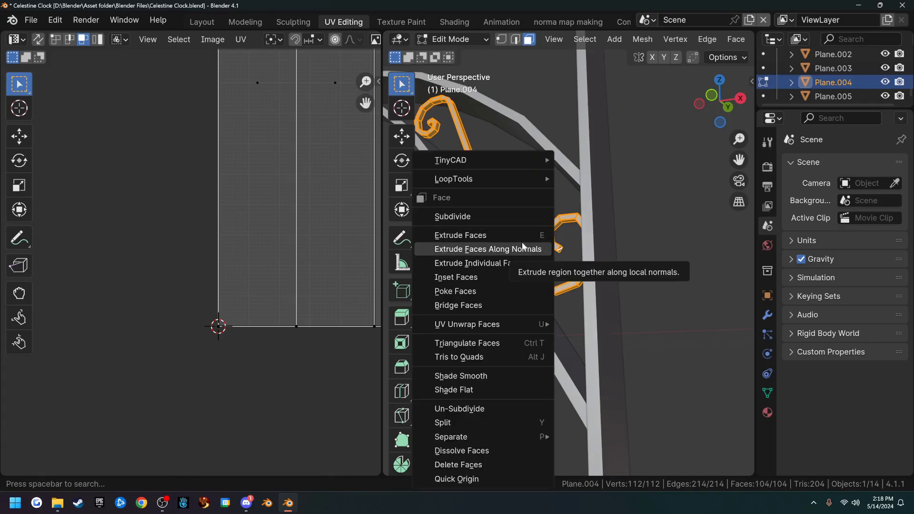
{"action": "right_click", "coordinate": [497, 261]}
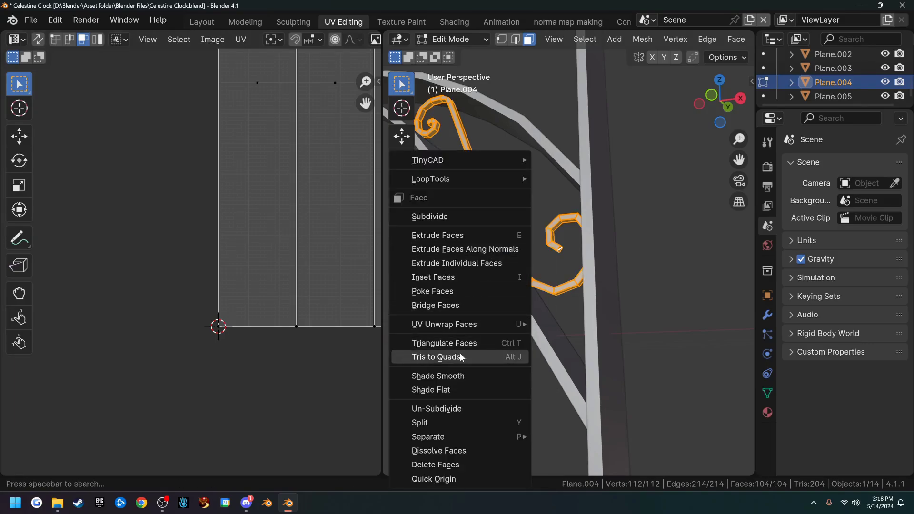
{"action": "left_click", "coordinate": [505, 357]}
{"action": "scroll", "coordinate": [553, 318], "scroll_direction": "up", "scroll_amount": 5}
{"action": "scroll", "coordinate": [528, 244], "scroll_direction": "down", "scroll_amount": 6}
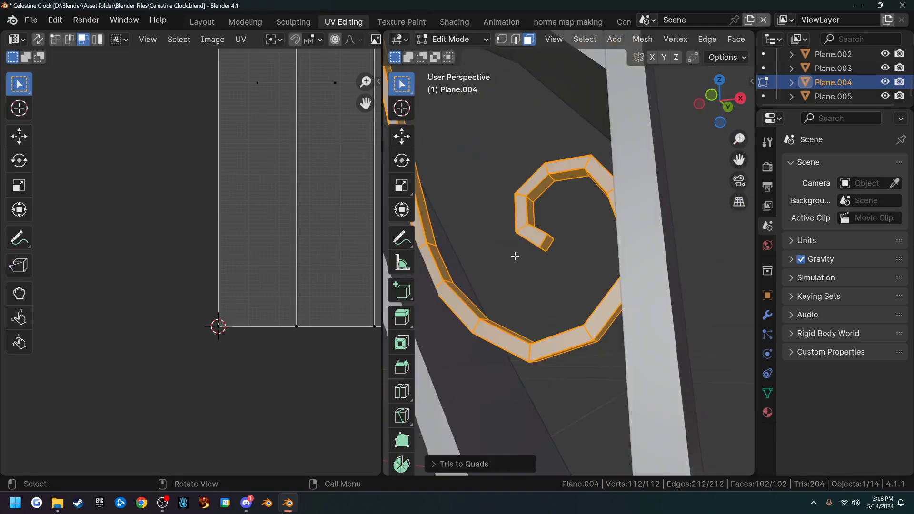
- Try merging all of the scroll's vertices by distance, and undo the merge
{"action": "key", "text": "2"}
{"action": "middle_click_drag", "start_coordinate": [538, 310], "coordinate": [505, 288]}
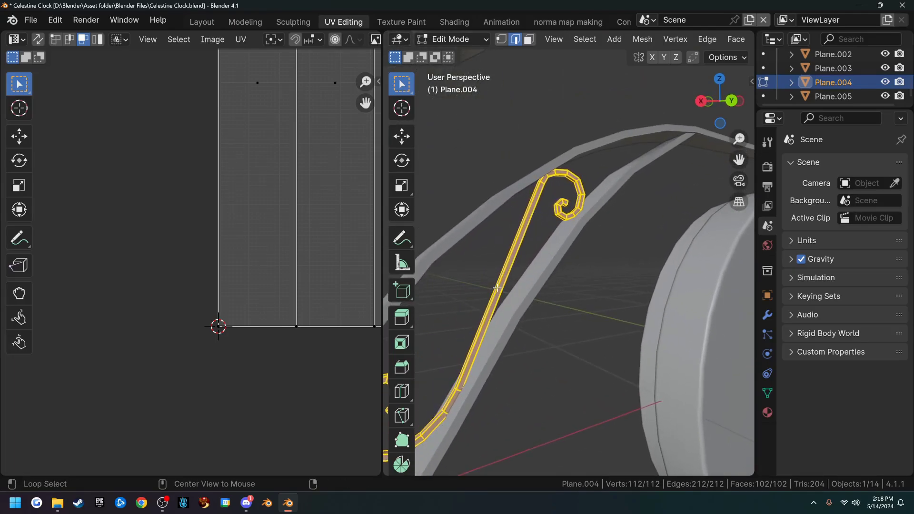
{"action": "key", "text": "1"}
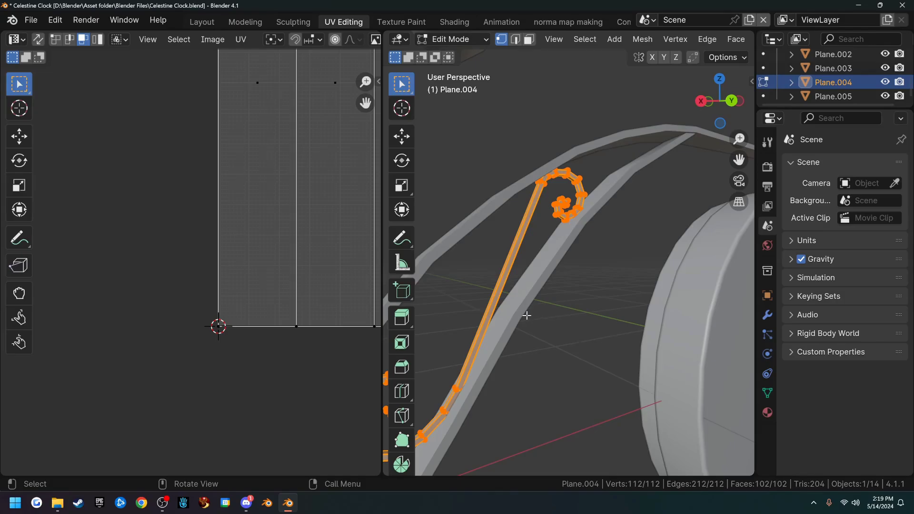
{"action": "key", "text": "m"}
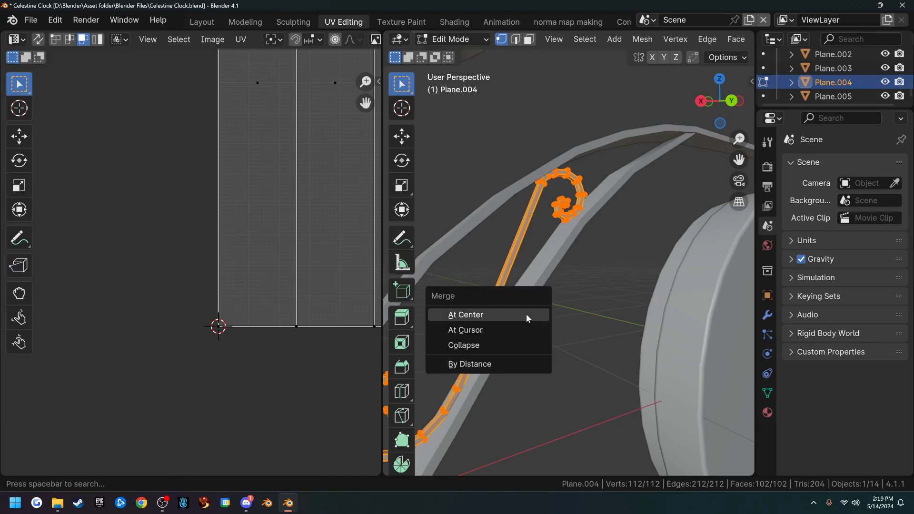
{"action": "left_click", "coordinate": [501, 365]}
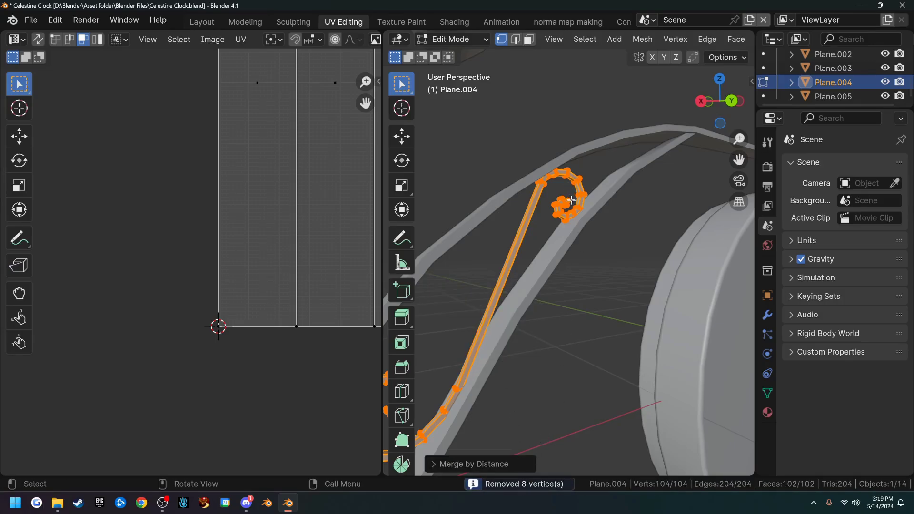
{"action": "key", "text": "ctrl+z"}
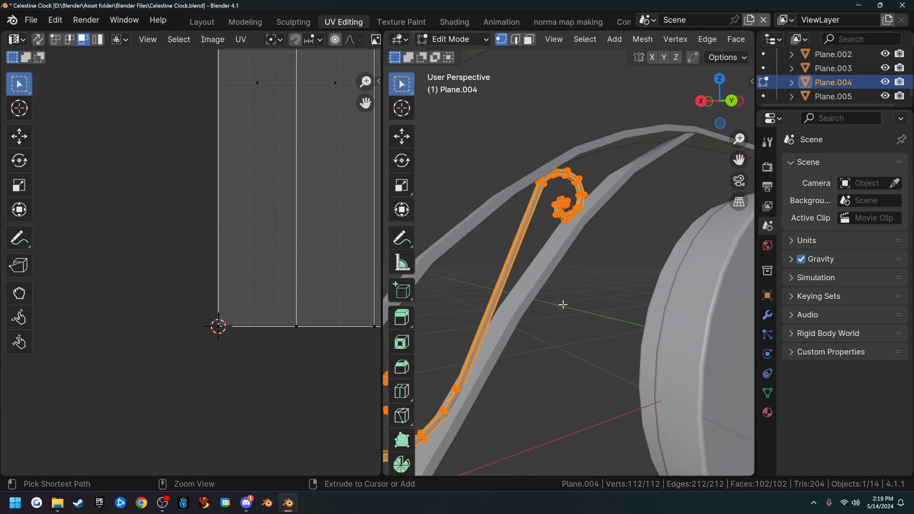
- Select a single vertex on the inner end of the upper curl and frame it for close inspection
{"action": "key", "text": "2"}
{"action": "scroll", "coordinate": [583, 245], "scroll_direction": "up", "scroll_amount": 1}
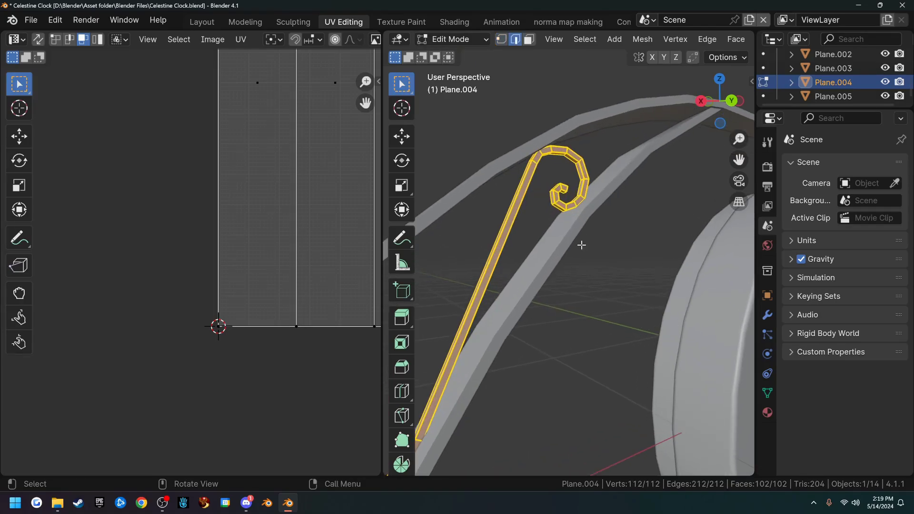
{"action": "key", "text": "1"}
{"action": "scroll", "coordinate": [579, 231], "scroll_direction": "up", "scroll_amount": 1}
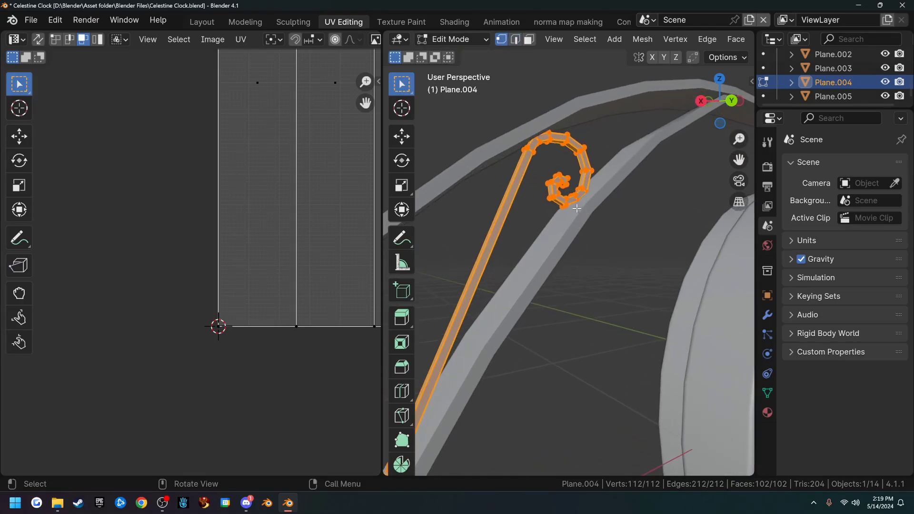
{"action": "left_click", "coordinate": [560, 181]}
{"action": "key", "text": "KP_Decimal"}
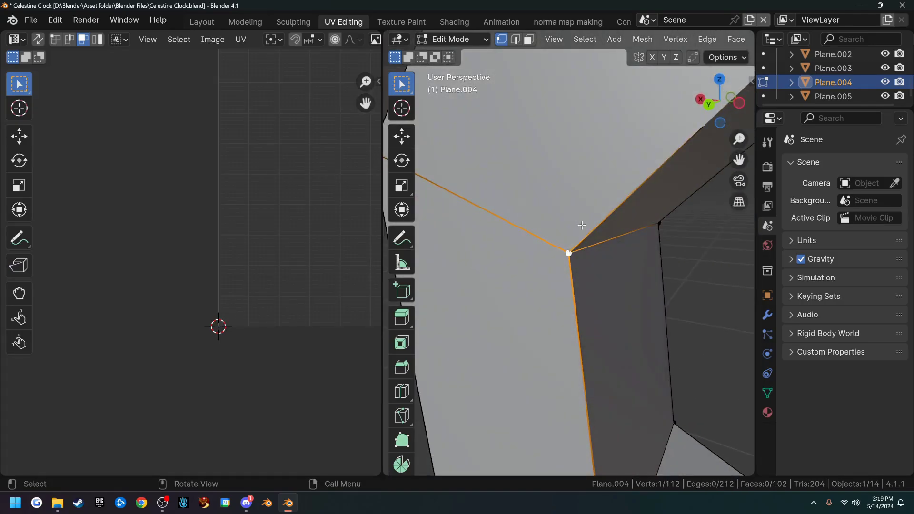
- Try moving the corner vertex at the inner end of the curl away from its cap, and undo the move
{"action": "middle_click_drag", "start_coordinate": [683, 251], "coordinate": [579, 278], "text": "shift"}
{"action": "scroll", "coordinate": [578, 277], "scroll_direction": "up", "scroll_amount": 3}
{"action": "left_click", "coordinate": [570, 275]}
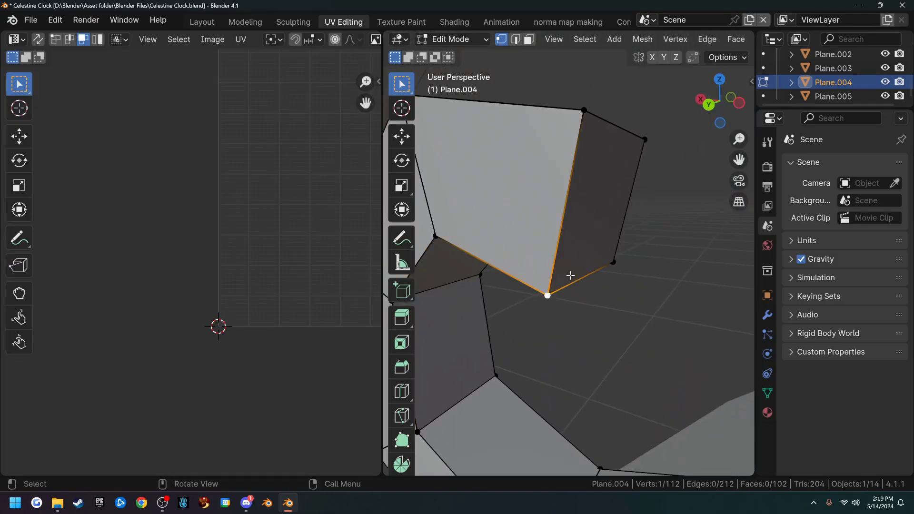
{"action": "key", "text": "g"}
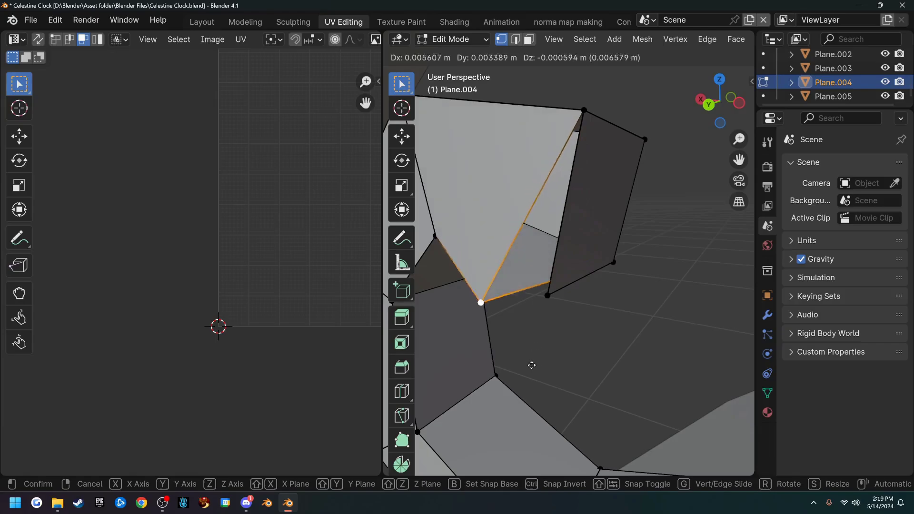
{"action": "left_click", "coordinate": [537, 359]}
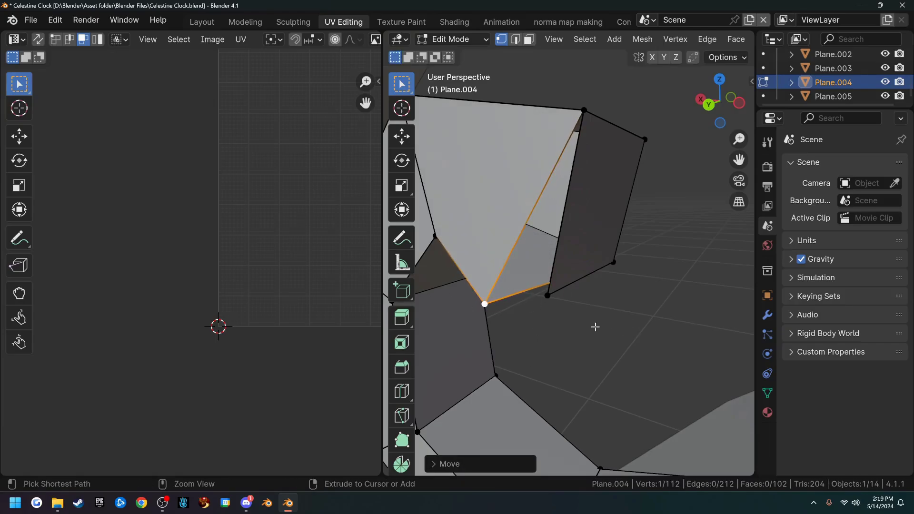
{"action": "key", "text": "ctrl+z"}
- Merge all of the scroll's vertices by distance and check the curl's end corner with a cancelled vertex move
{"action": "key", "text": "a"}
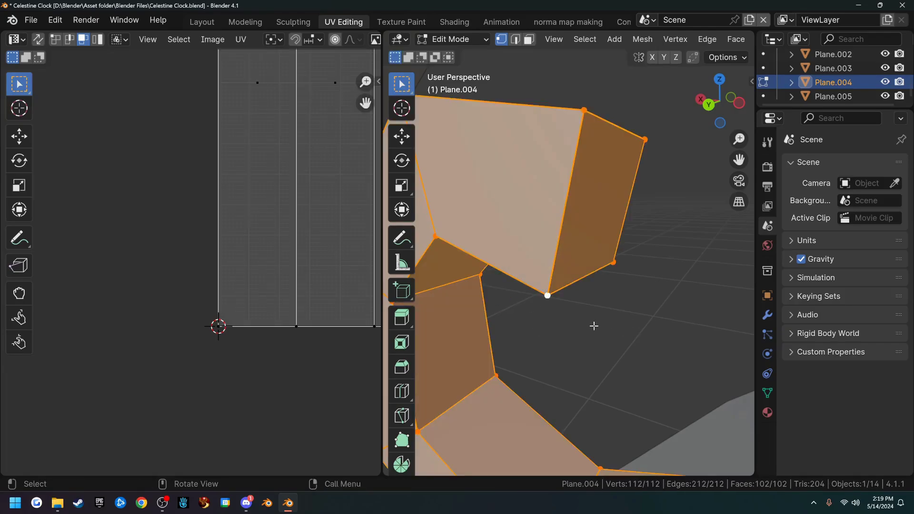
{"action": "key", "text": "m"}
{"action": "left_click", "coordinate": [595, 330]}
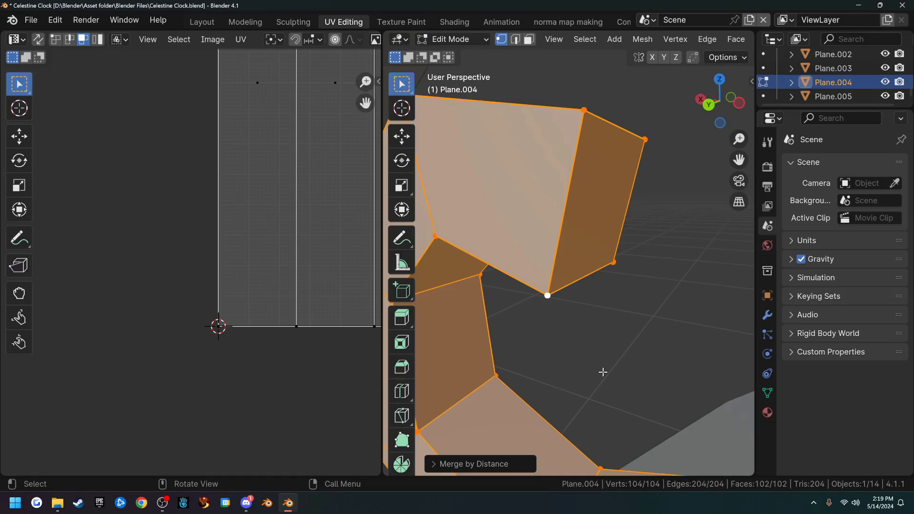
{"action": "left_click", "coordinate": [548, 295]}
{"action": "key", "text": "g"}
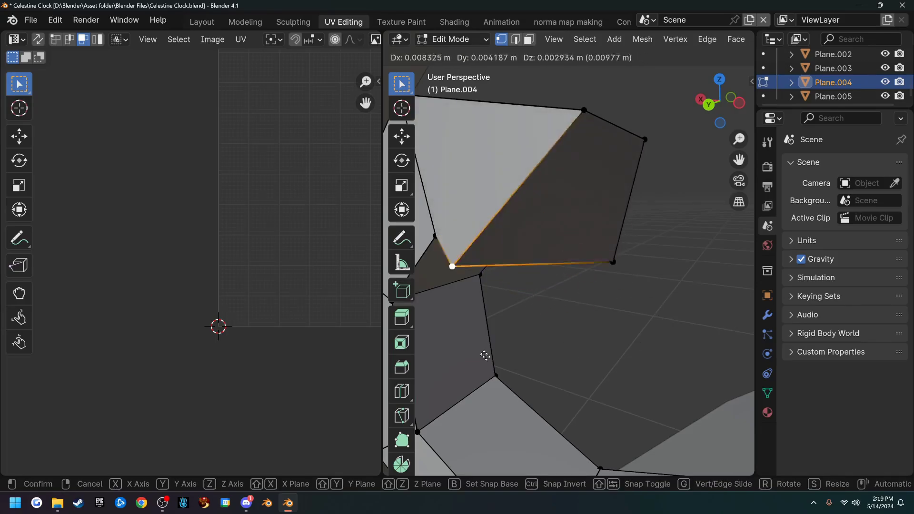
{"action": "key", "text": "Escape"}
- Select the lengthwise edge loop running along the whole scroll plus three edges of the cap at one curl's end
{"action": "scroll", "coordinate": [594, 318], "scroll_direction": "down", "scroll_amount": 10}
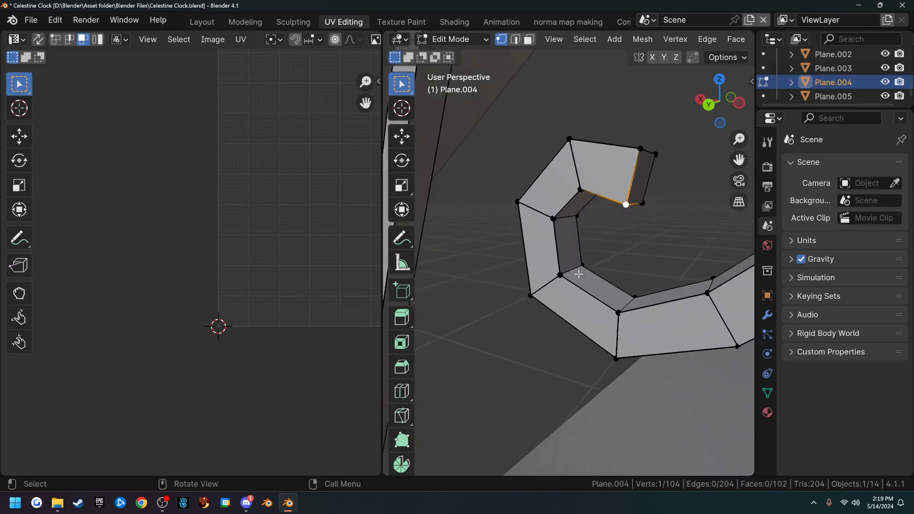
{"action": "middle_click_drag", "start_coordinate": [523, 303], "coordinate": [611, 315]}
{"action": "scroll", "coordinate": [553, 326], "scroll_direction": "up", "scroll_amount": 3}
{"action": "key", "text": "2"}
{"action": "scroll", "coordinate": [539, 322], "scroll_direction": "up", "scroll_amount": 3}
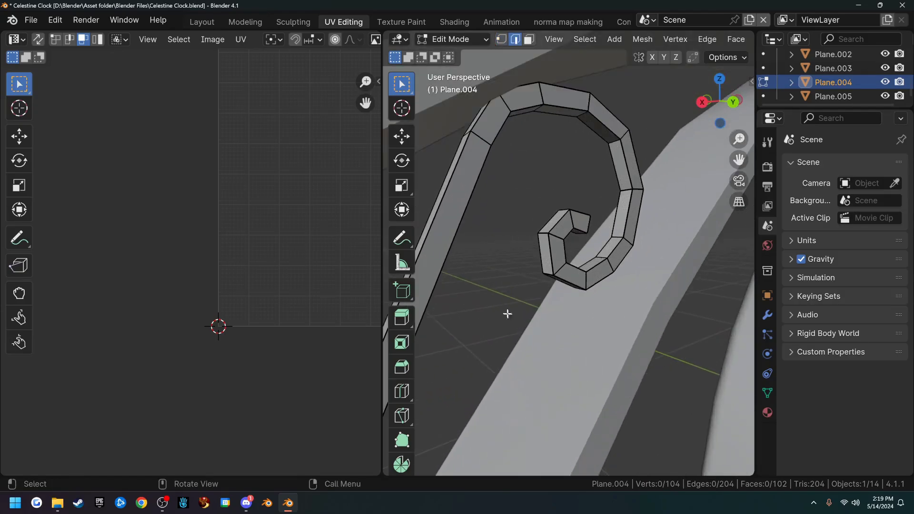
{"action": "left_click", "coordinate": [437, 216], "text": "alt"}
{"action": "middle_click_drag", "start_coordinate": [437, 215], "coordinate": [577, 255]}
{"action": "left_click", "coordinate": [607, 198], "text": "shift"}
{"action": "left_click", "coordinate": [593, 213], "text": "shift"}
{"action": "left_click", "coordinate": [606, 225], "text": "shift"}
- Add three edges of the end cap on the opposite curl to the selection and mark the selected edges as seams
{"action": "middle_click_drag", "start_coordinate": [605, 226], "coordinate": [465, 360]}
{"action": "scroll", "coordinate": [464, 360], "scroll_direction": "down", "scroll_amount": 5}
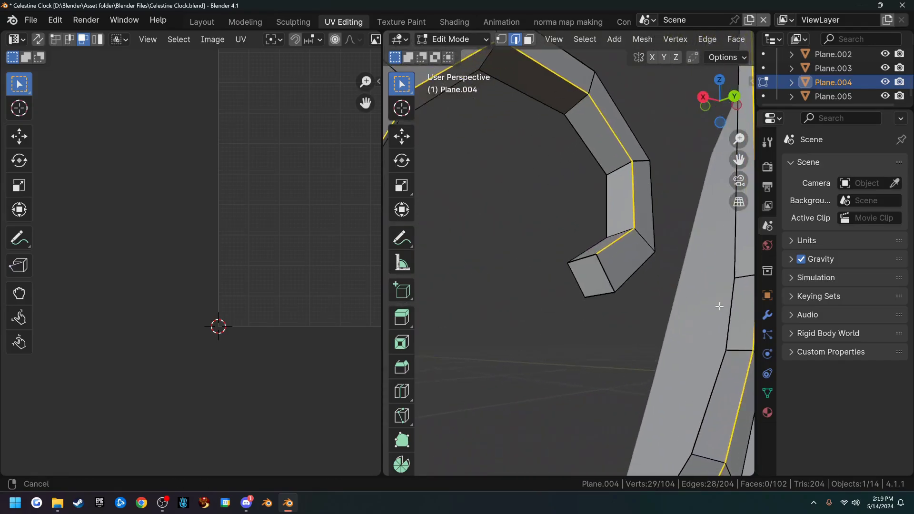
{"action": "left_click", "coordinate": [580, 286], "text": "shift"}
{"action": "left_click", "coordinate": [581, 258], "text": "shift"}
{"action": "left_click", "coordinate": [612, 277], "text": "shift"}
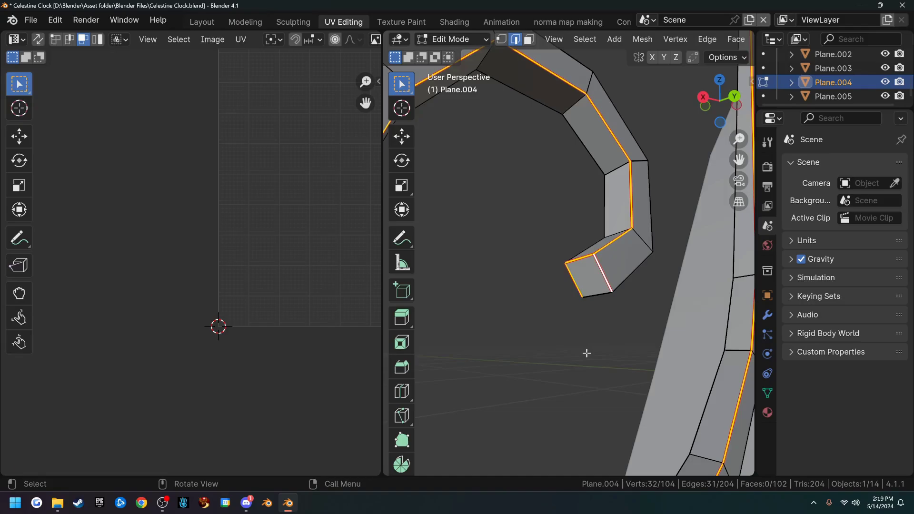
- Select the whole scroll mesh and unwrap it along its seams
{"action": "key", "text": "a"}
{"action": "key", "text": "u"}
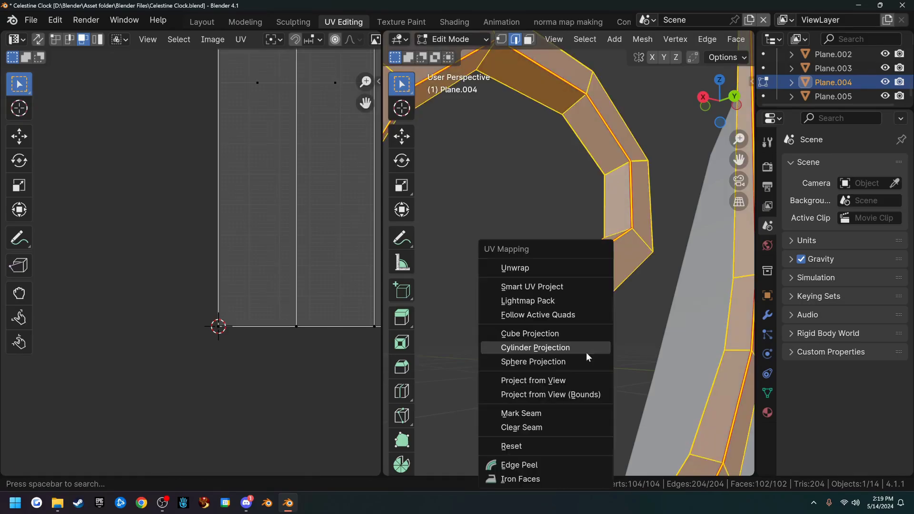
{"action": "left_click", "coordinate": [567, 271]}
{"action": "scroll", "coordinate": [285, 224], "scroll_direction": "down", "scroll_amount": 4}
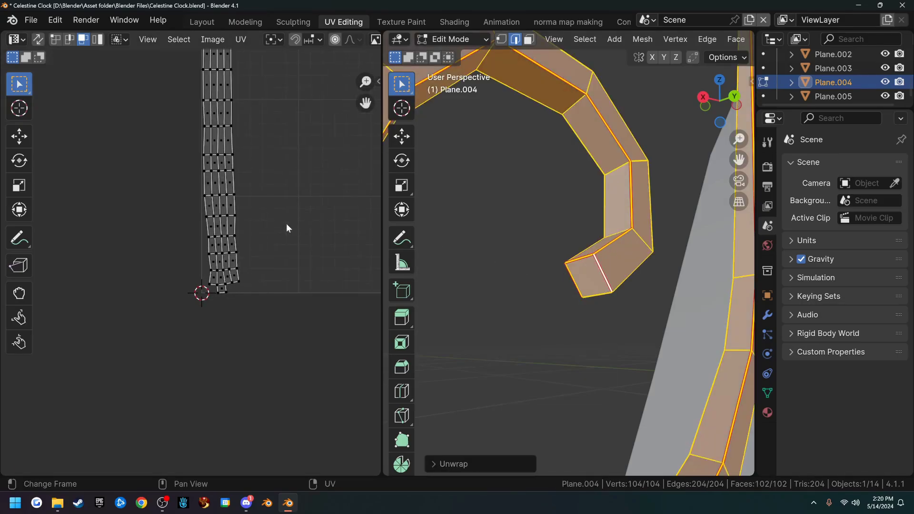
{"action": "middle_click_drag", "start_coordinate": [287, 210], "coordinate": [267, 317], "text": "shift"}
{"action": "scroll", "coordinate": [263, 378], "scroll_direction": "down", "scroll_amount": 3}
- Select all of the scroll's UVs and straighten the island into a regular grid strip
{"action": "key", "text": "a"}
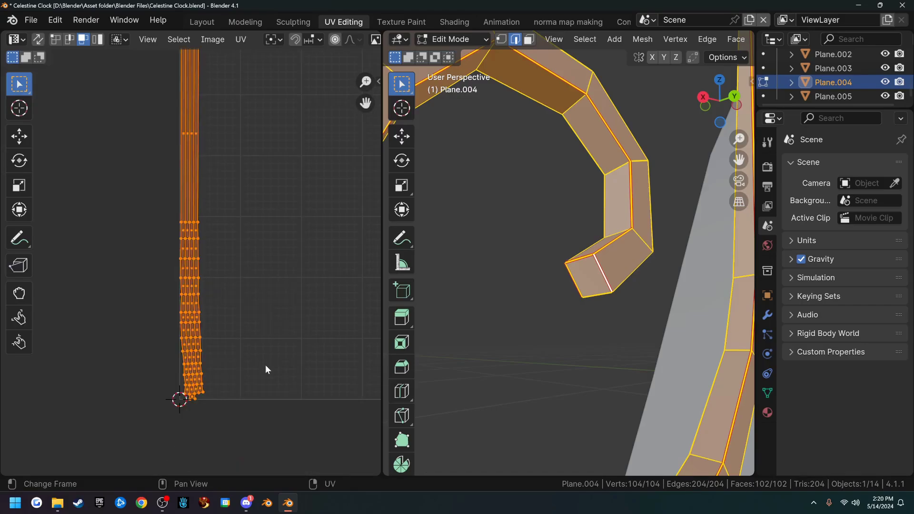
{"action": "key", "text": "n"}
{"action": "left_click", "coordinate": [324, 115]}
{"action": "scroll", "coordinate": [260, 286], "scroll_direction": "down", "scroll_amount": 2}
{"action": "key", "text": "n"}
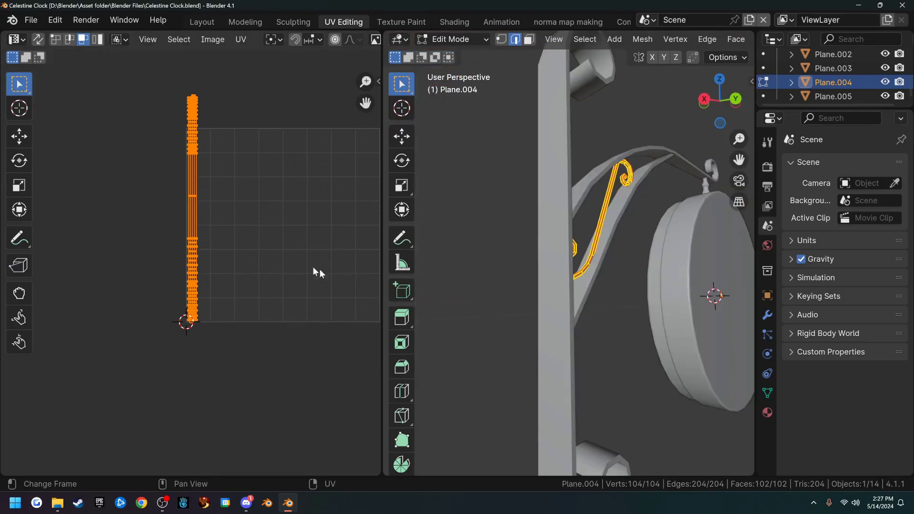
- Switch to the Layout workspace and leave the scroll mesh to edit the clock body, Cylinder
{"action": "left_click", "coordinate": [203, 22]}
{"action": "scroll", "coordinate": [259, 196], "scroll_direction": "down", "scroll_amount": 2}
{"action": "middle_click_drag", "start_coordinate": [265, 206], "coordinate": [458, 230]}
{"action": "scroll", "coordinate": [400, 234], "scroll_direction": "up", "scroll_amount": 2}
{"action": "left_click", "coordinate": [458, 230]}
{"action": "key", "text": "Tab"}
{"action": "left_click", "coordinate": [429, 239]}
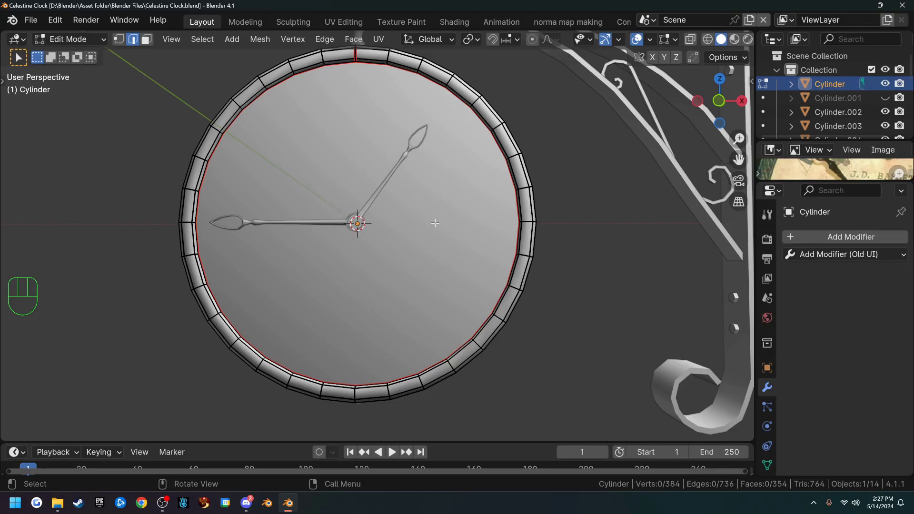
- Select the clock's circular front face in face selection mode
{"action": "middle_click_drag", "start_coordinate": [434, 210], "coordinate": [490, 197]}
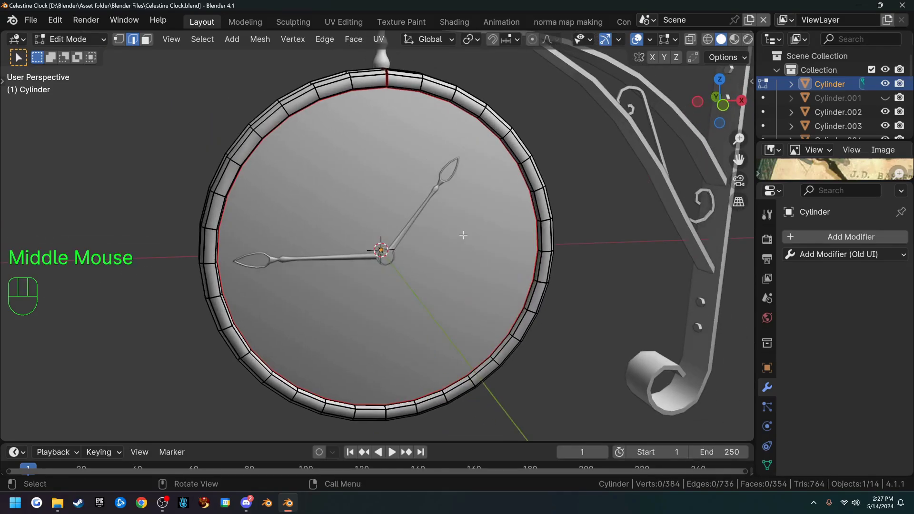
{"action": "key", "text": "Tab"}
{"action": "left_click", "coordinate": [536, 243]}
{"action": "key", "text": "Tab"}
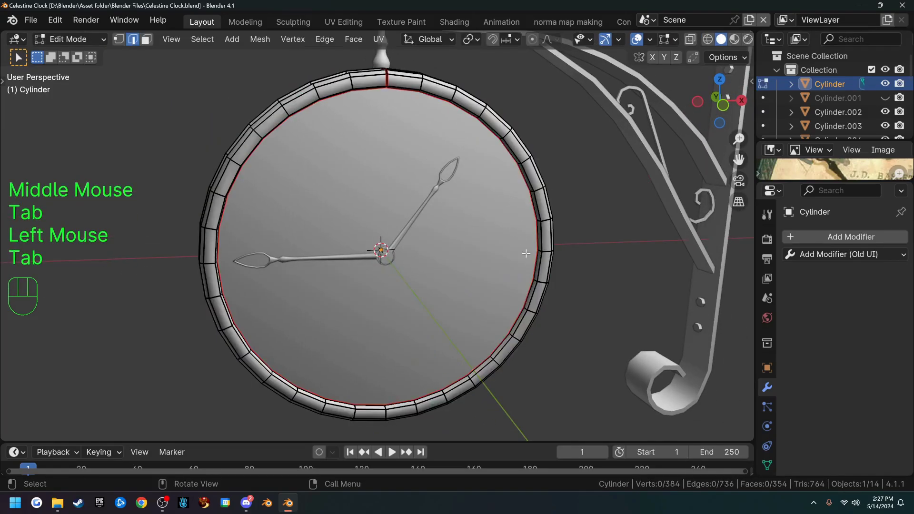
{"action": "key", "text": "3"}
{"action": "left_click", "coordinate": [466, 257]}
{"action": "middle_click_drag", "start_coordinate": [470, 256], "coordinate": [450, 254]}
- Return to the UV Editing workspace and move the clock face's round UV island into the middle of the UV square
{"action": "left_click", "coordinate": [352, 22]}
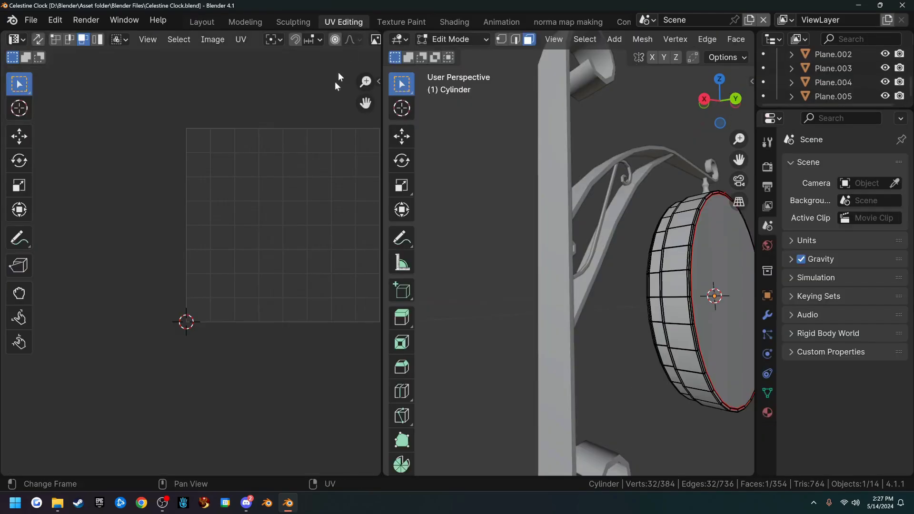
{"action": "scroll", "coordinate": [283, 221], "scroll_direction": "down", "scroll_amount": 2}
{"action": "scroll", "coordinate": [312, 233], "scroll_direction": "up", "scroll_amount": 1}
{"action": "middle_click_drag", "start_coordinate": [339, 252], "coordinate": [286, 233]}
{"action": "left_click_drag", "start_coordinate": [236, 176], "coordinate": [345, 304]}
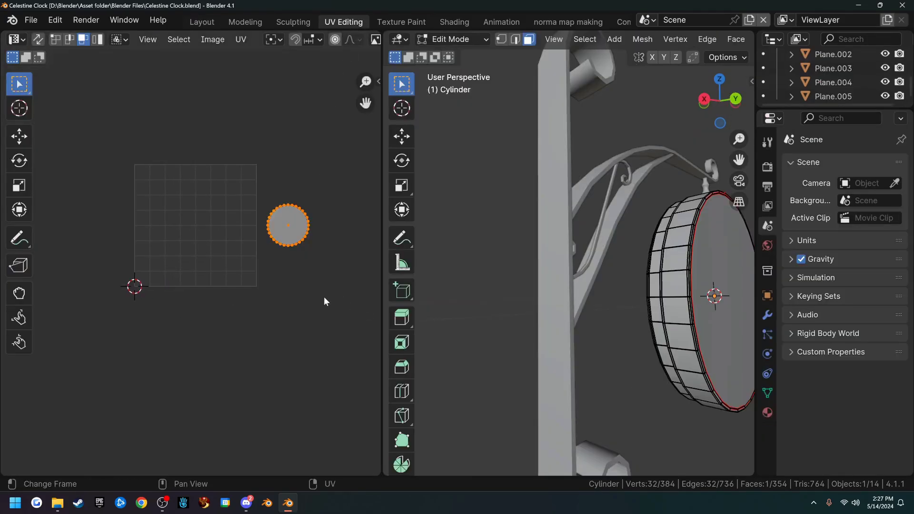
{"action": "key", "text": "g"}
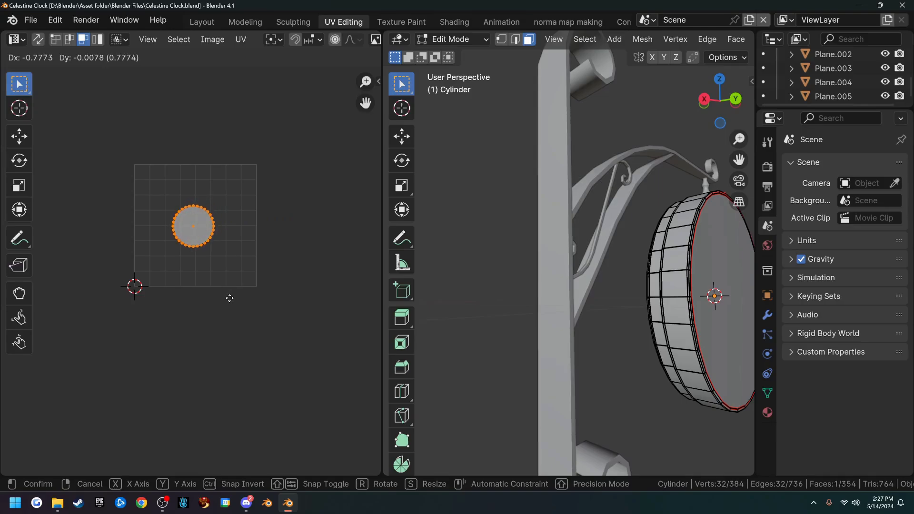
{"action": "left_click", "coordinate": [229, 300]}
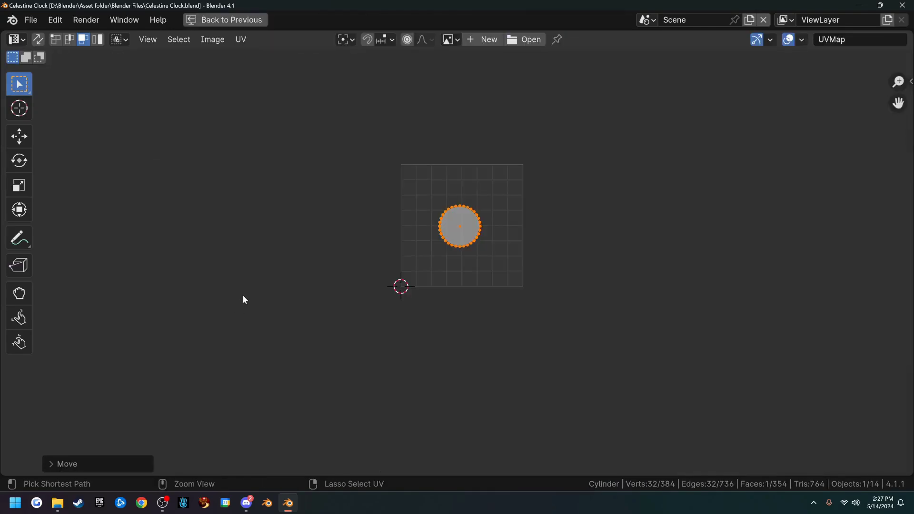
- Maximize the UV editor and scale up the round island until it nearly fills the UV square
{"action": "key", "text": "ctrl+space"}
{"action": "scroll", "coordinate": [416, 315], "scroll_direction": "up", "scroll_amount": 5}
{"action": "middle_click_drag", "start_coordinate": [557, 236], "coordinate": [520, 382], "text": "shift"}
{"action": "scroll", "coordinate": [518, 359], "scroll_direction": "down", "scroll_amount": 1}
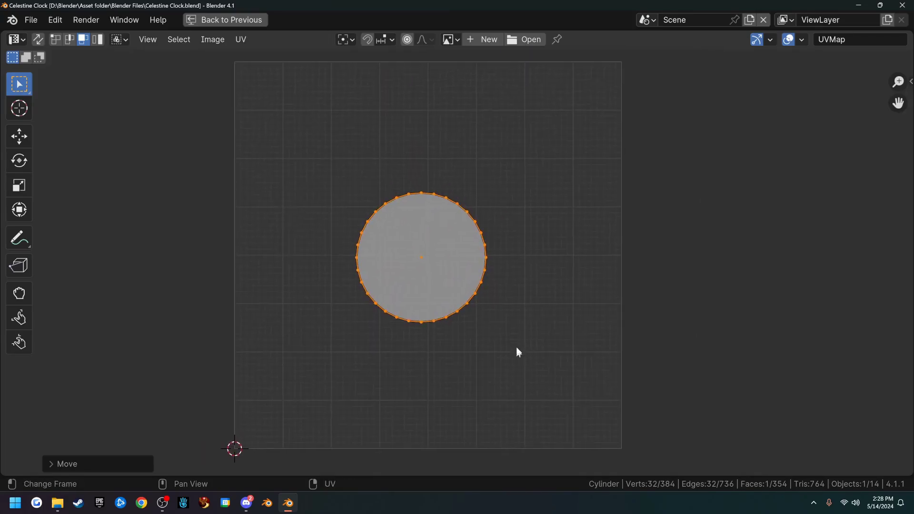
{"action": "key", "text": "s"}
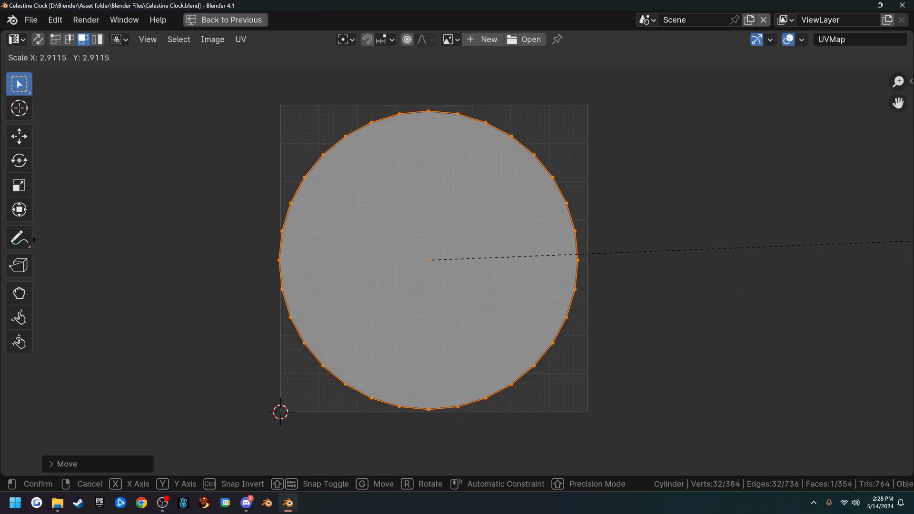
{"action": "key", "text": "Return"}
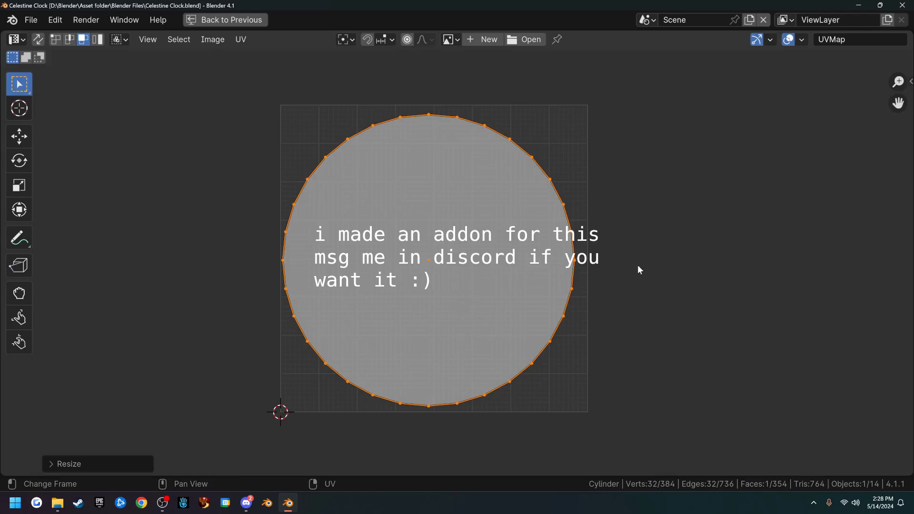
- Move the round island so its centre point sits exactly on the centre of the UV square
{"action": "scroll", "coordinate": [477, 280], "scroll_direction": "up", "scroll_amount": 6}
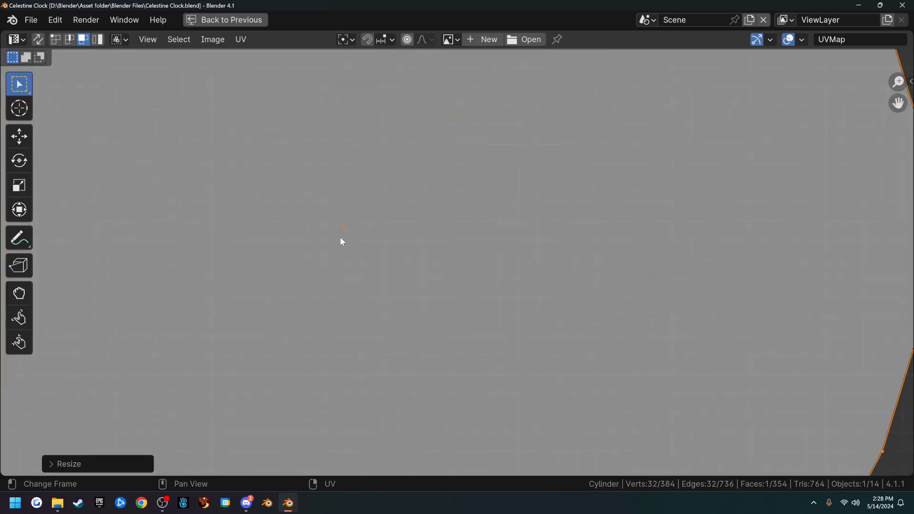
{"action": "key", "text": "g"}
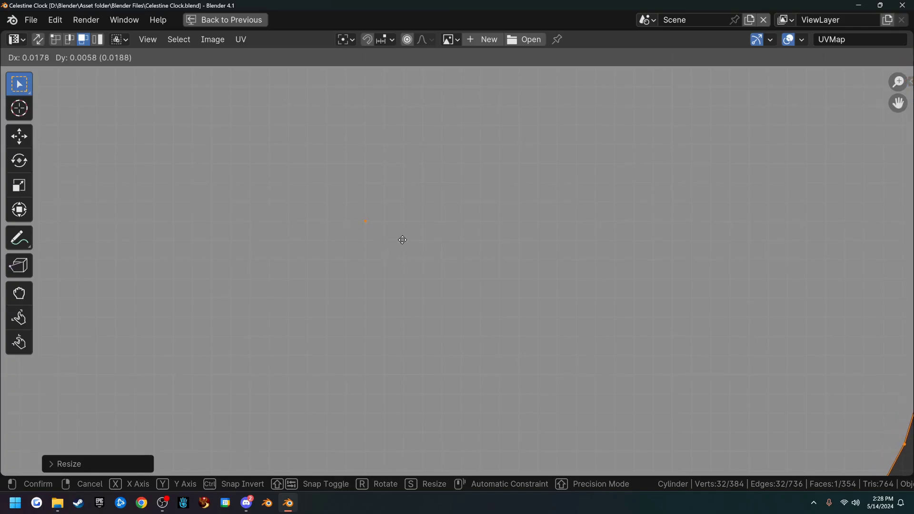
{"action": "left_click", "coordinate": [402, 240]}
{"action": "middle_click_drag", "start_coordinate": [419, 251], "coordinate": [476, 299]}
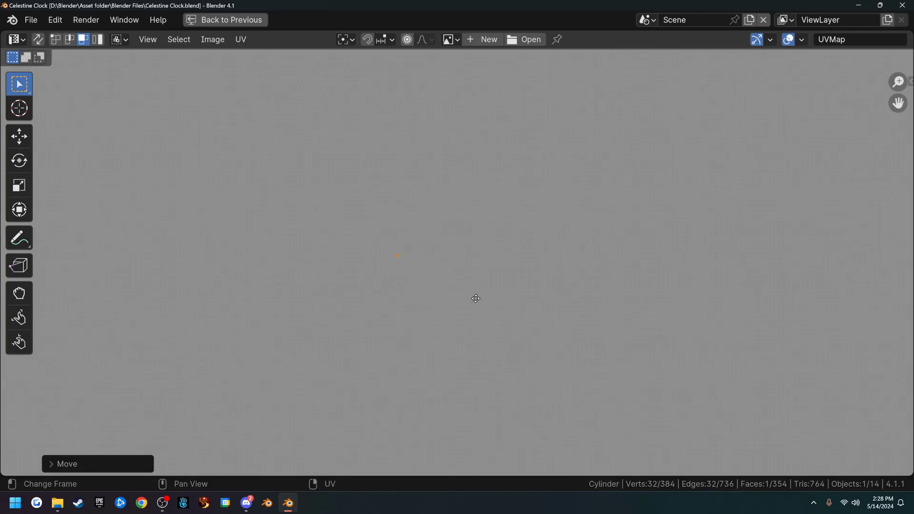
{"action": "middle_click_drag", "start_coordinate": [375, 285], "coordinate": [493, 325]}
{"action": "scroll", "coordinate": [454, 294], "scroll_direction": "up", "scroll_amount": 4}
{"action": "scroll", "coordinate": [479, 290], "scroll_direction": "down", "scroll_amount": 12}
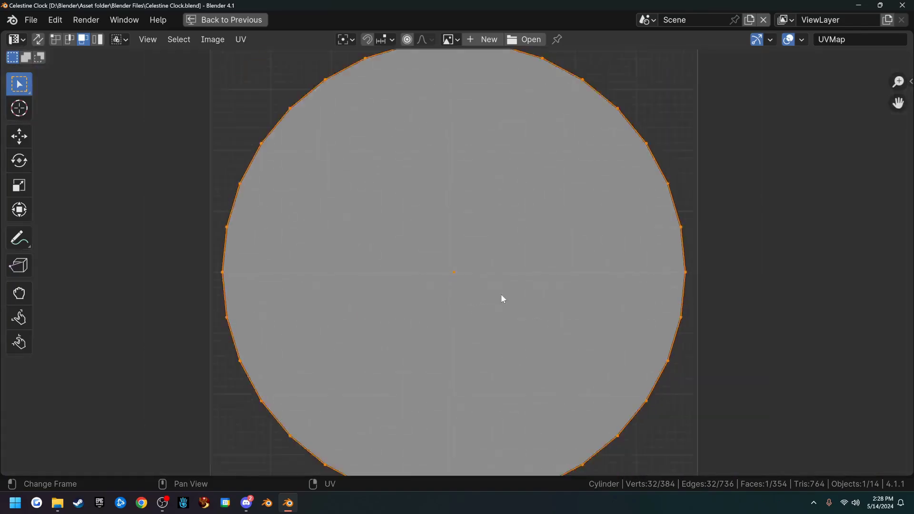
{"action": "left_click", "coordinate": [691, 249]}
{"action": "scroll", "coordinate": [511, 288], "scroll_direction": "up", "scroll_amount": 10}
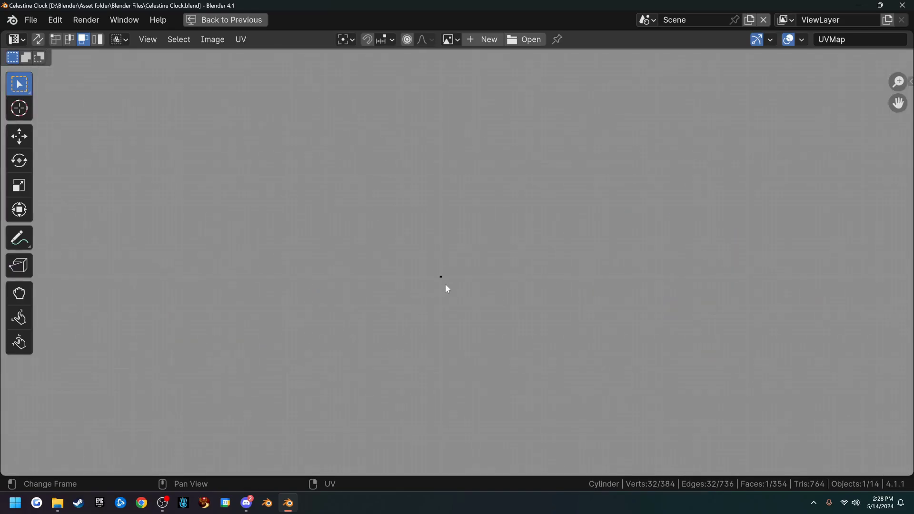
{"action": "scroll", "coordinate": [438, 279], "scroll_direction": "down", "scroll_amount": 8}
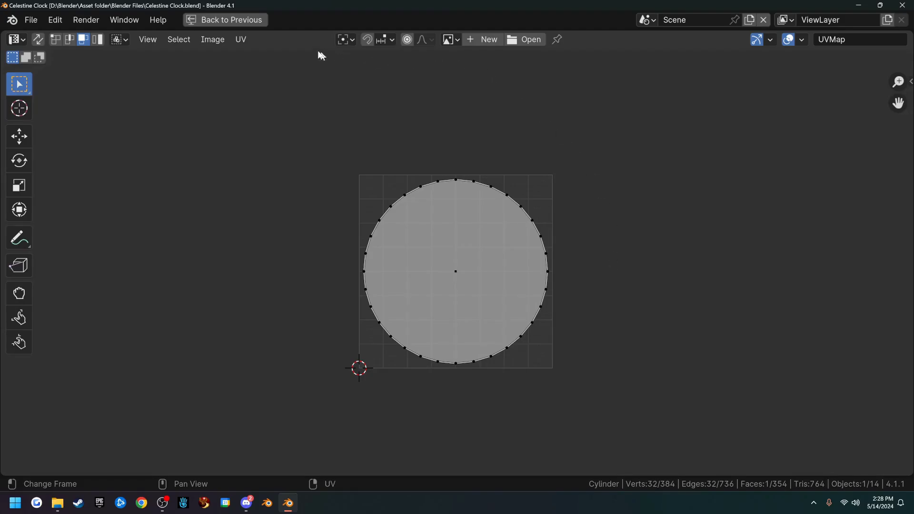
- Enable Constrain to Image Bounds and scale the whole round island up to the edges of the UV square
{"action": "left_click", "coordinate": [241, 40]}
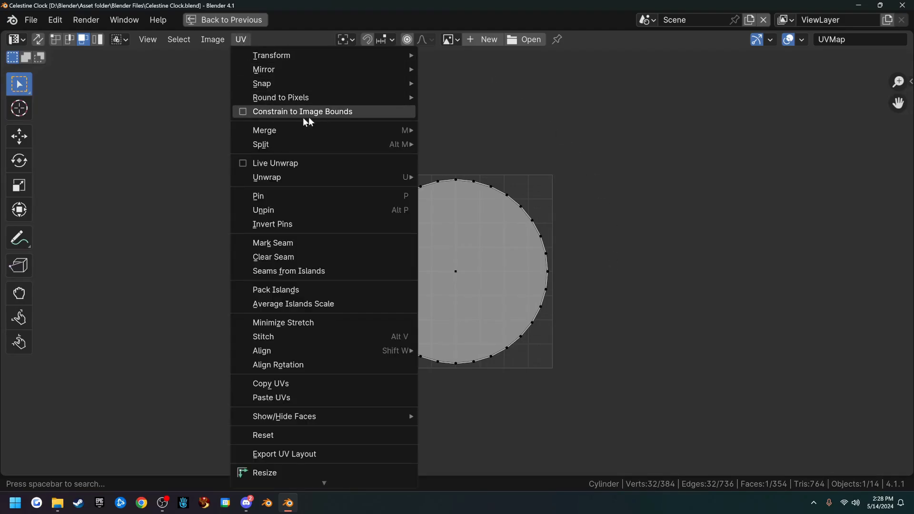
{"action": "left_click", "coordinate": [243, 113]}
{"action": "key", "text": "a"}
{"action": "key", "text": "s"}
{"action": "left_click", "coordinate": [714, 221]}
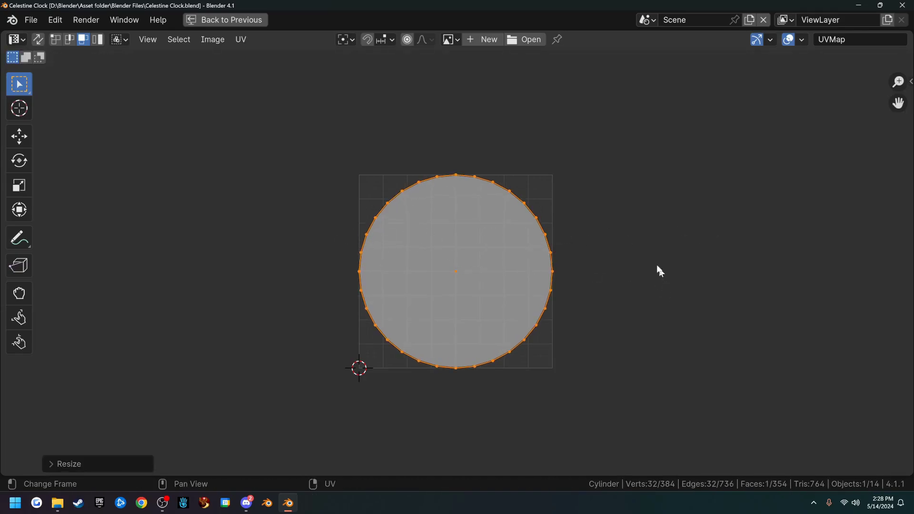
{"action": "scroll", "coordinate": [609, 258], "scroll_direction": "up", "scroll_amount": 4}
{"action": "scroll", "coordinate": [609, 265], "scroll_direction": "down", "scroll_amount": 1}
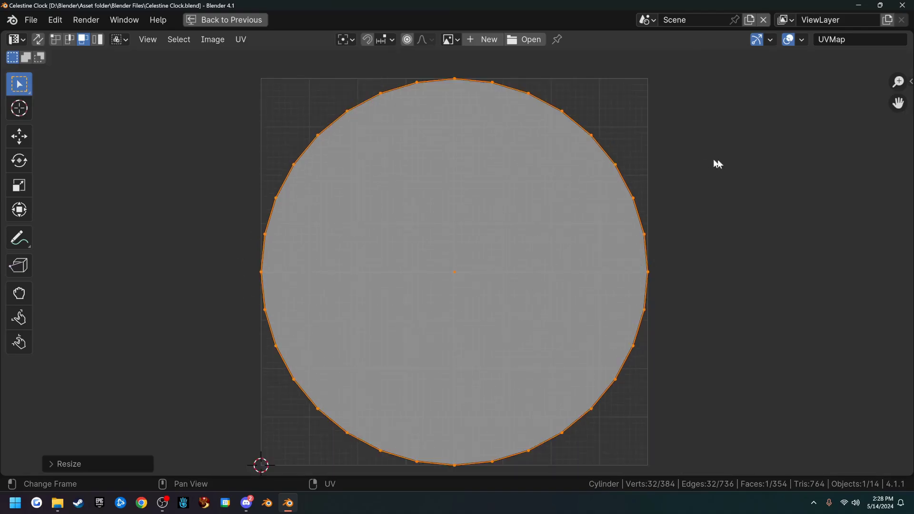
{"action": "scroll", "coordinate": [531, 157], "scroll_direction": "down", "scroll_amount": 3}
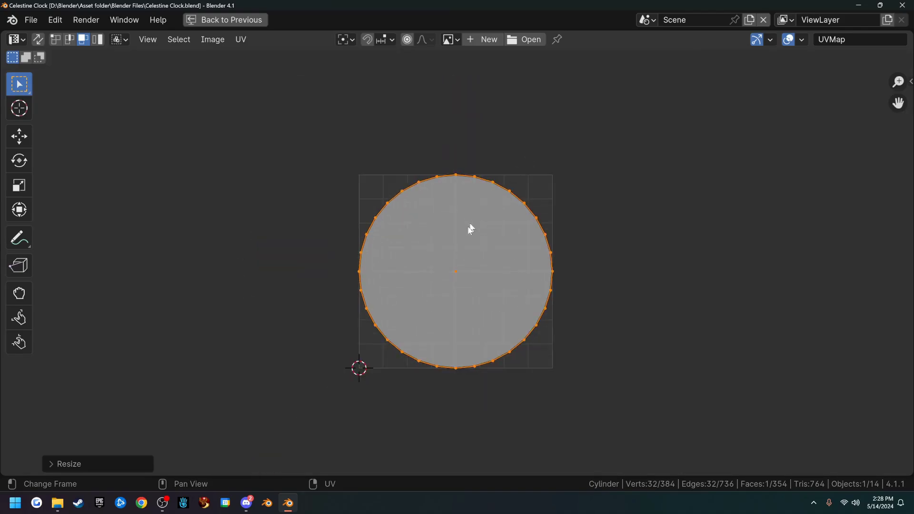
- Restore the UV editor to its normal size and disable Constrain to Image Bounds
{"action": "key", "text": "ctrl+space"}
{"action": "left_click", "coordinate": [240, 39]}
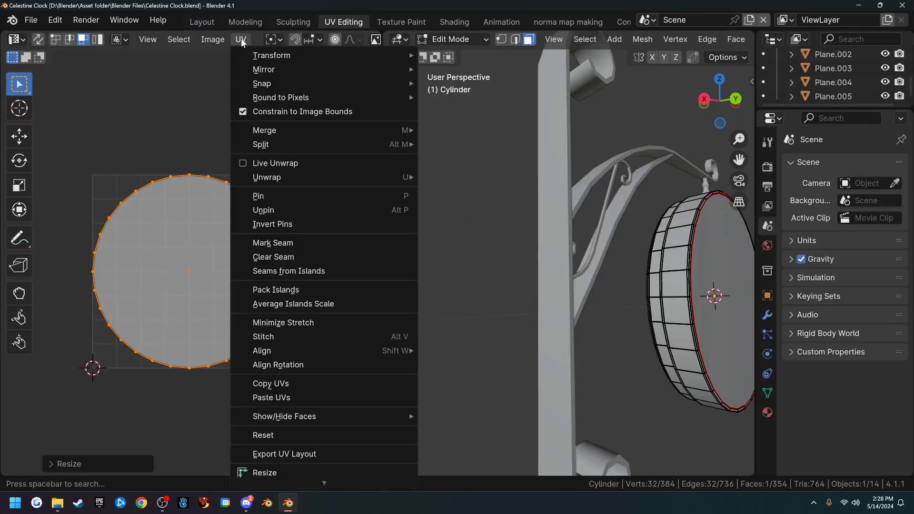
{"action": "left_click", "coordinate": [245, 112]}
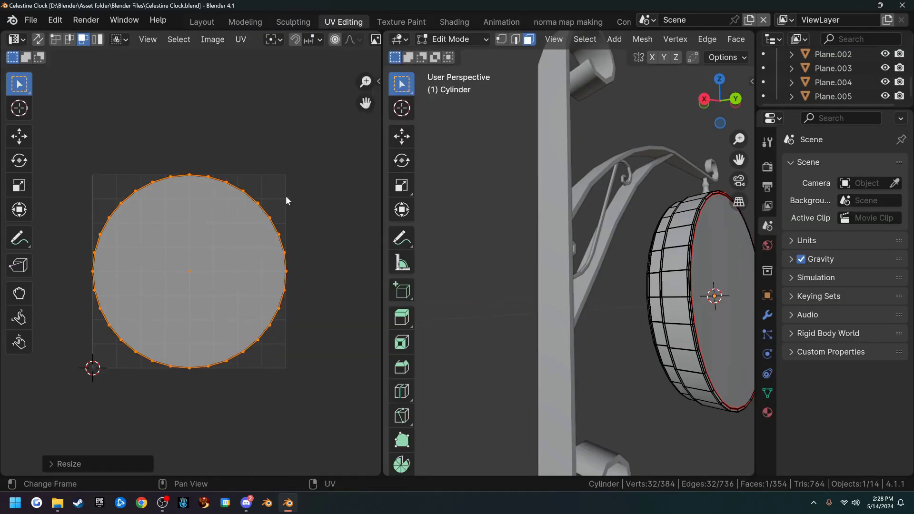
- Create a new material on the clock body cylinder
{"action": "scroll", "coordinate": [287, 196], "scroll_direction": "down", "scroll_amount": 2}
{"action": "middle_click_drag", "start_coordinate": [637, 241], "coordinate": [449, 244]}
{"action": "middle_click_drag", "start_coordinate": [505, 242], "coordinate": [607, 280]}
{"action": "scroll", "coordinate": [547, 257], "scroll_direction": "down", "scroll_amount": 6}
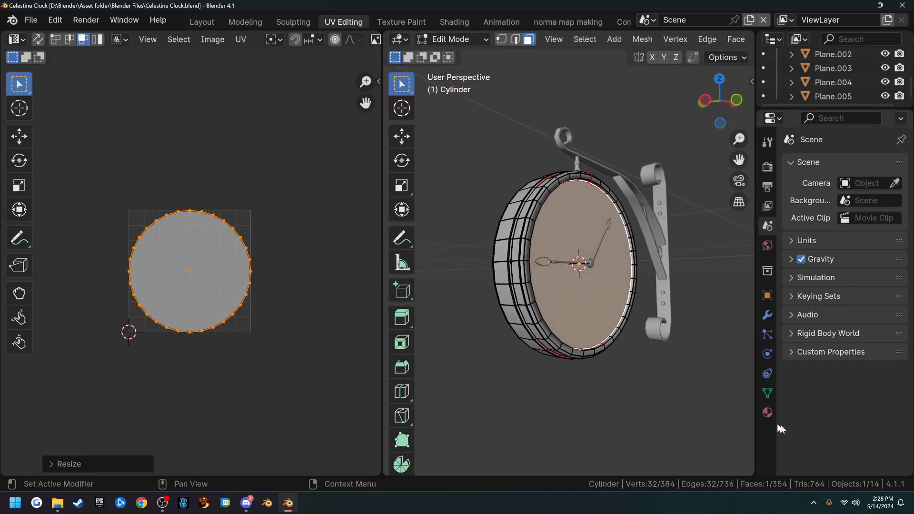
{"action": "left_click", "coordinate": [768, 413]}
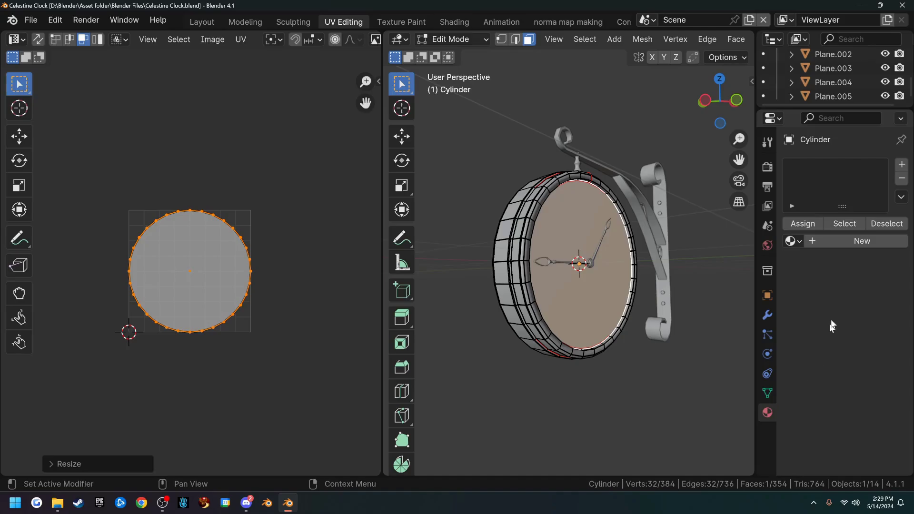
{"action": "left_click", "coordinate": [851, 241]}
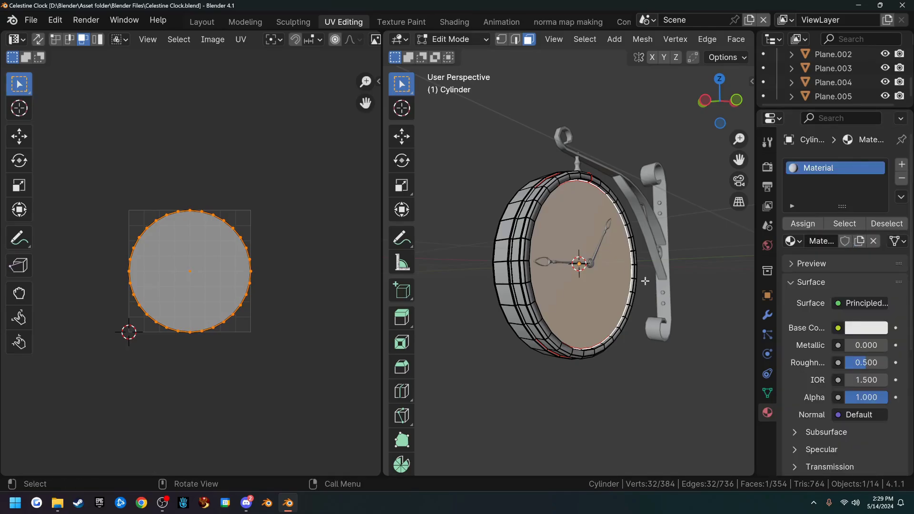
- Switch to the Shading workspace and maximize the Shader Editor on the new material's Principled BSDF and Material Output nodes
{"action": "left_click", "coordinate": [457, 22]}
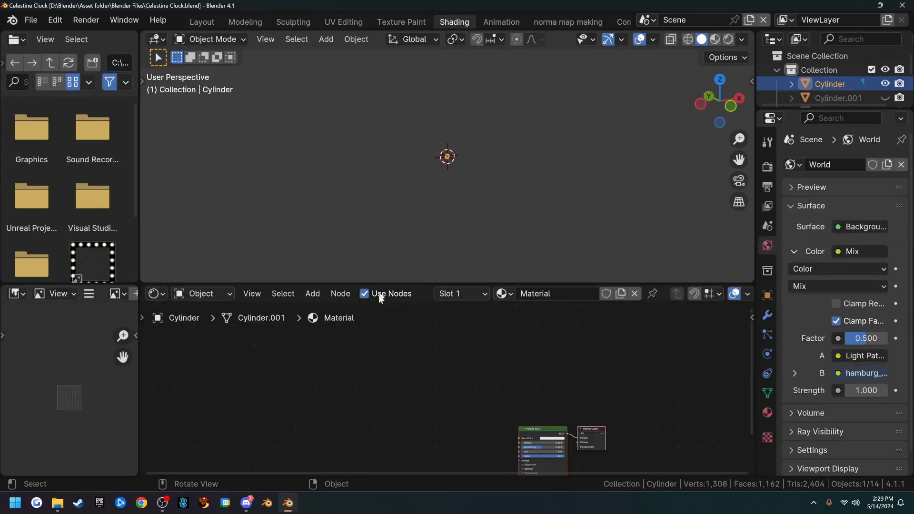
{"action": "scroll", "coordinate": [448, 353], "scroll_direction": "down", "scroll_amount": 1}
{"action": "key", "text": "ctrl+space"}
{"action": "key", "text": "ctrl+space"}
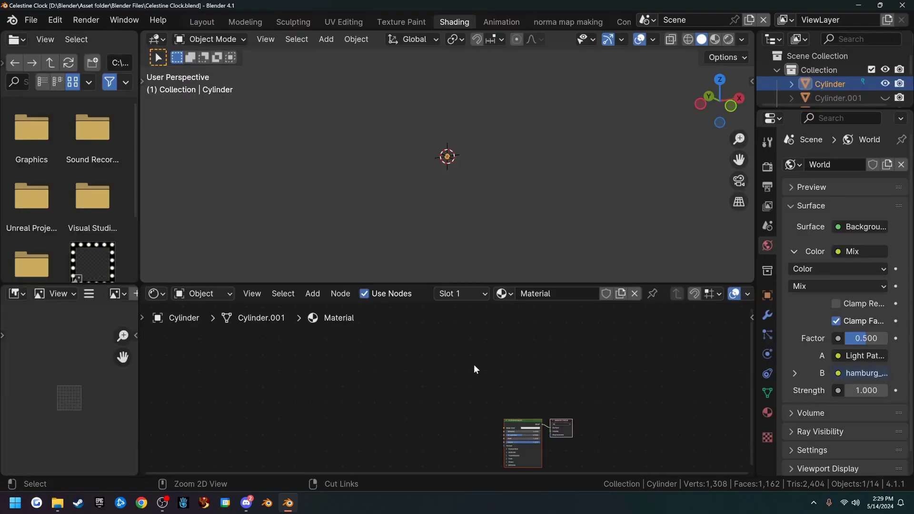
{"action": "middle_click_drag", "start_coordinate": [511, 354], "coordinate": [469, 329]}
{"action": "scroll", "coordinate": [470, 338], "scroll_direction": "up", "scroll_amount": 4}
{"action": "key", "text": "ctrl+space"}
{"action": "scroll", "coordinate": [470, 352], "scroll_direction": "up", "scroll_amount": 1}
{"action": "middle_click_drag", "start_coordinate": [467, 361], "coordinate": [368, 255]}
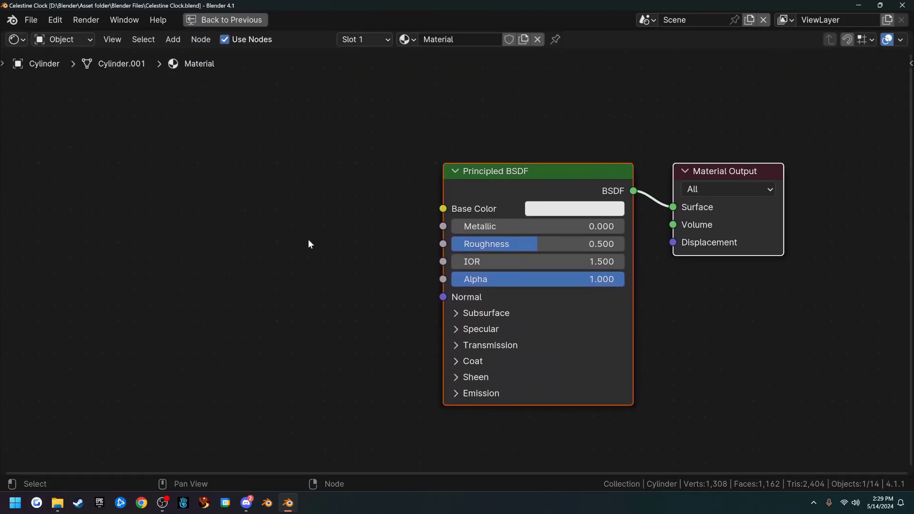
- Add linked Texture Coordinate, Mapping and Image Texture nodes to the Principled BSDF's Base Color
{"action": "left_click", "coordinate": [523, 177]}
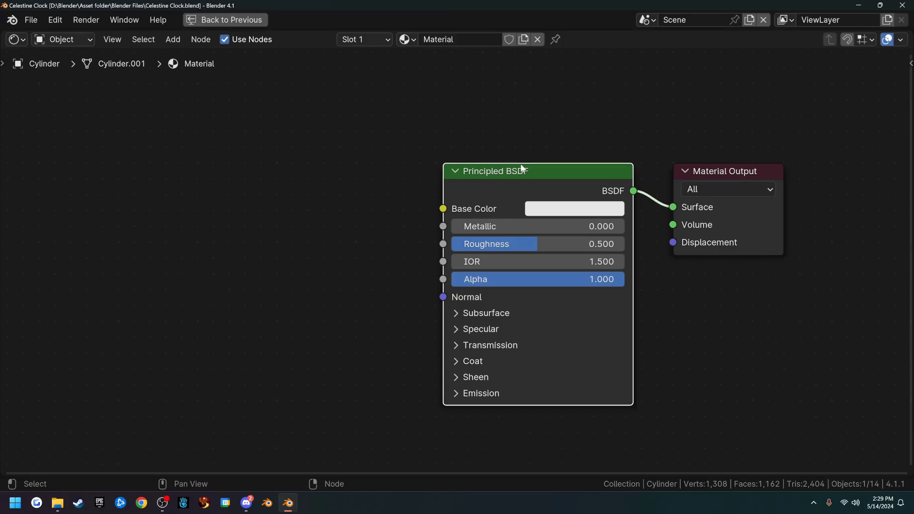
{"action": "key", "text": "ctrl"}
{"action": "key", "text": "ctrl+t"}
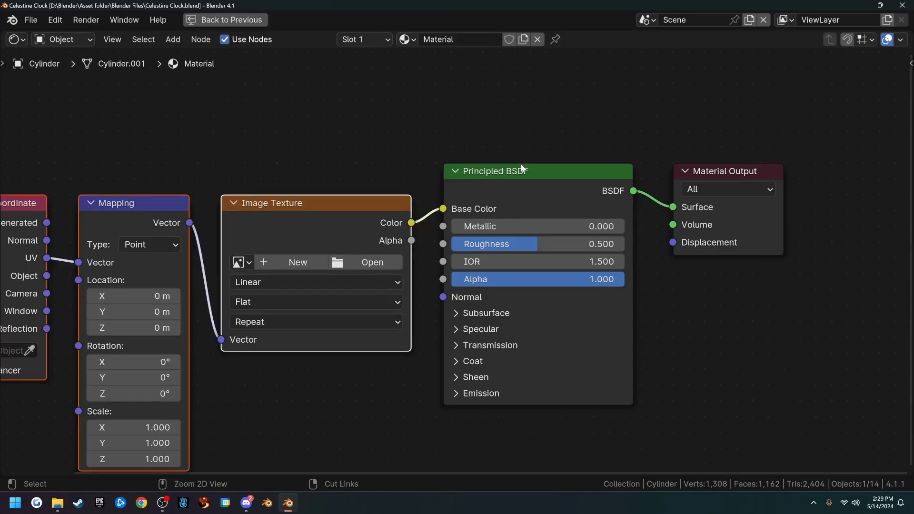
{"action": "middle_click_drag", "start_coordinate": [140, 136], "coordinate": [265, 142]}
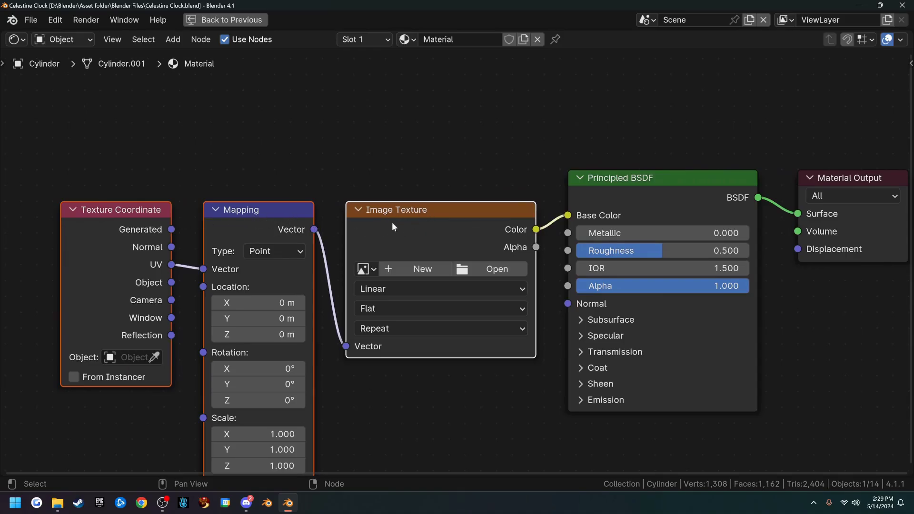
- Load Goons_Clock.png from the Desktop folder into the Image Texture node
{"action": "left_click", "coordinate": [493, 272]}
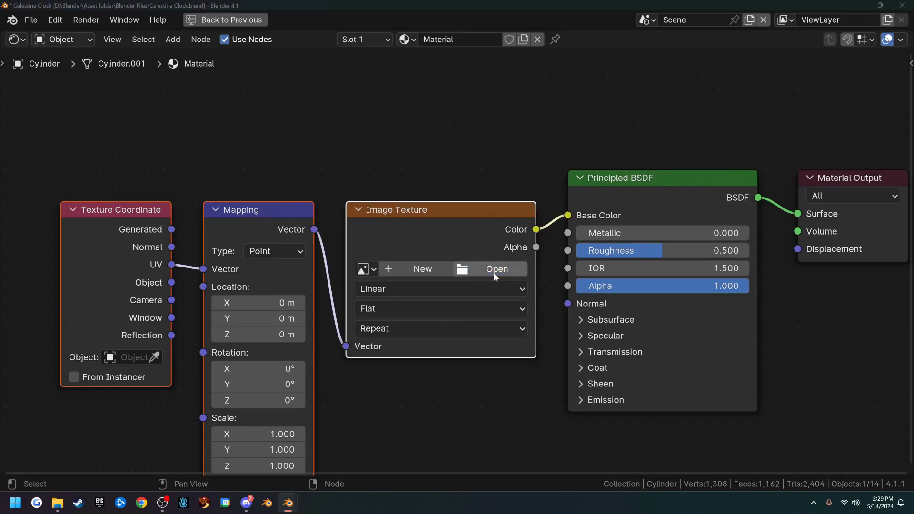
{"action": "scroll", "coordinate": [140, 173], "scroll_direction": "up", "scroll_amount": 3}
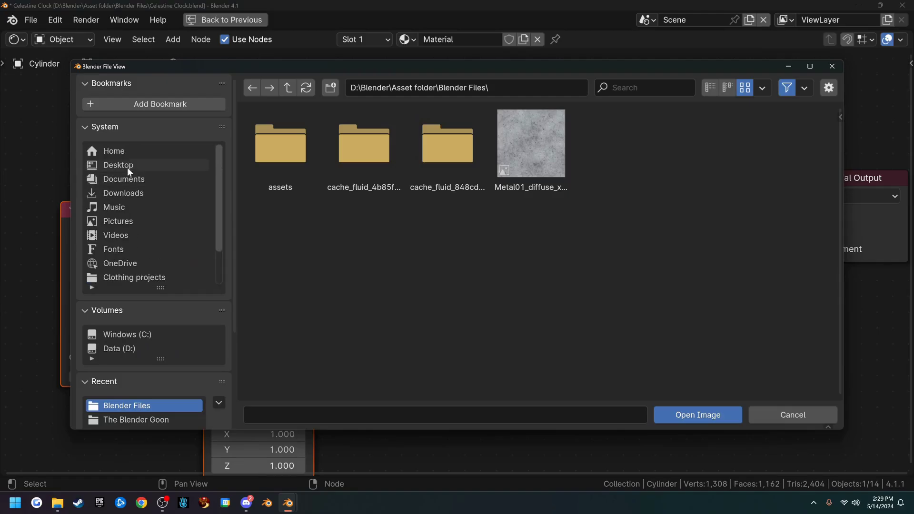
{"action": "left_click", "coordinate": [127, 166]}
{"action": "double_click", "coordinate": [461, 149]}
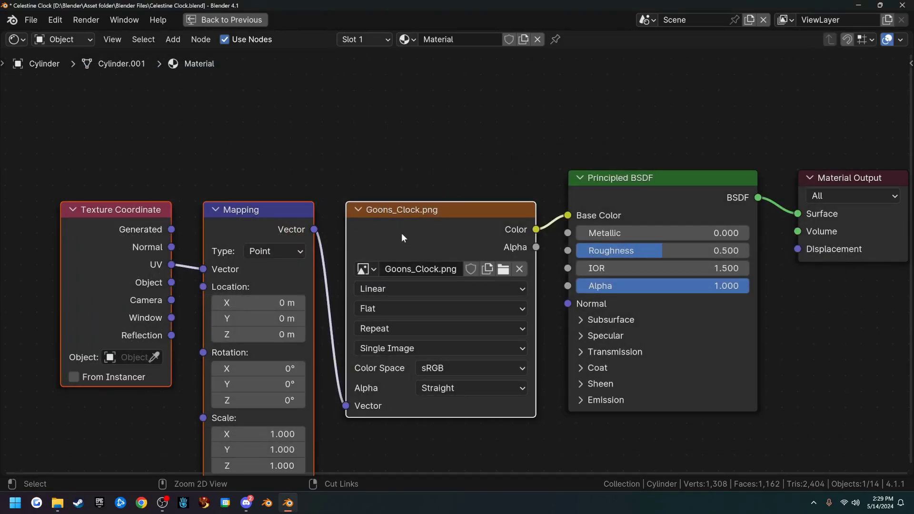
- Restore the Shader Editor to its normal size and show the clock in Material Preview shading
{"action": "key", "text": "ctrl+space"}
{"action": "scroll", "coordinate": [496, 169], "scroll_direction": "up", "scroll_amount": 12}
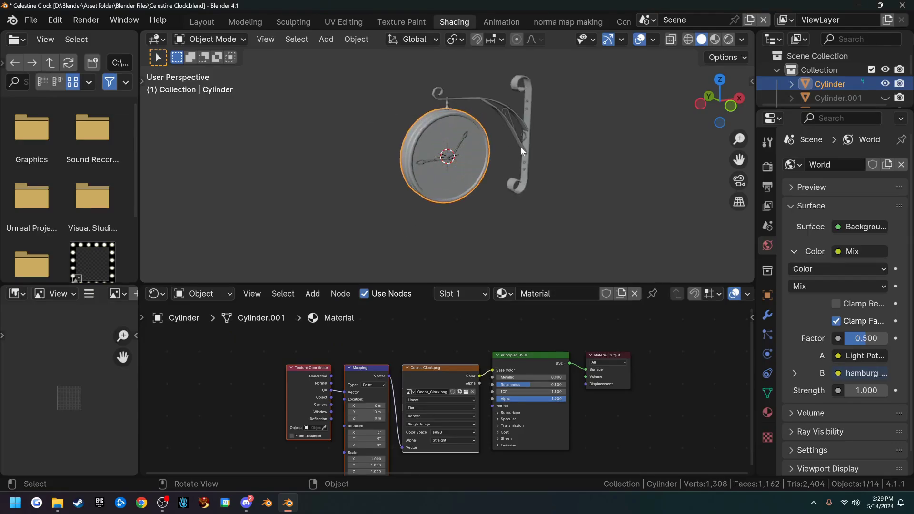
{"action": "key", "text": "z"}
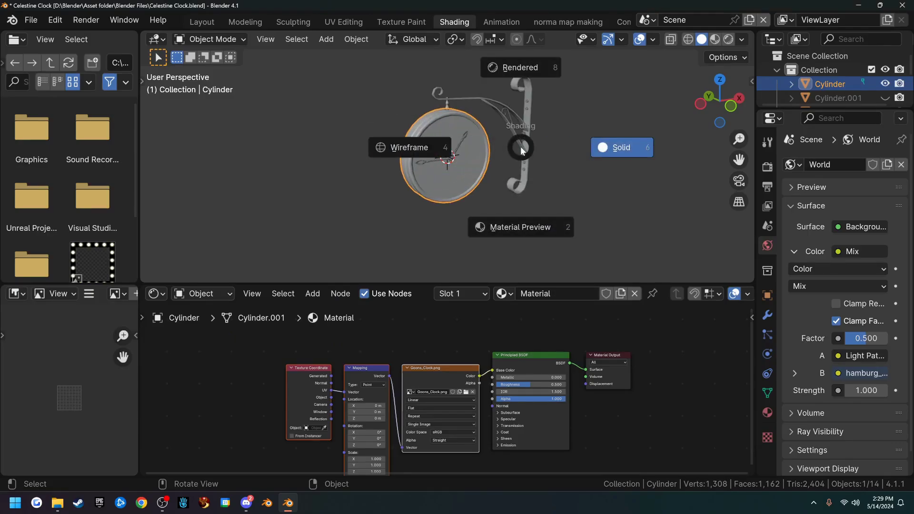
{"action": "left_click", "coordinate": [535, 229]}
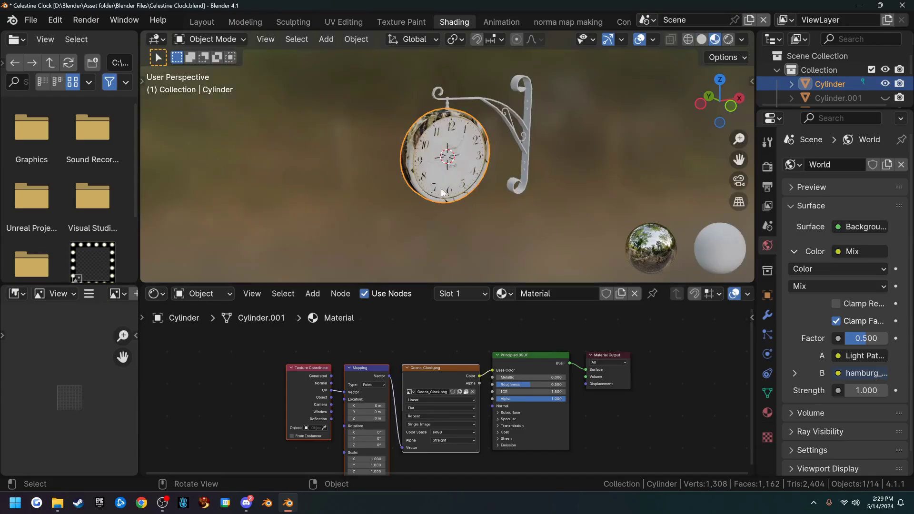
- Examine up close how the clock image sits on the face, including the numerals, lettering and hands
{"action": "scroll", "coordinate": [505, 192], "scroll_direction": "up", "scroll_amount": 4}
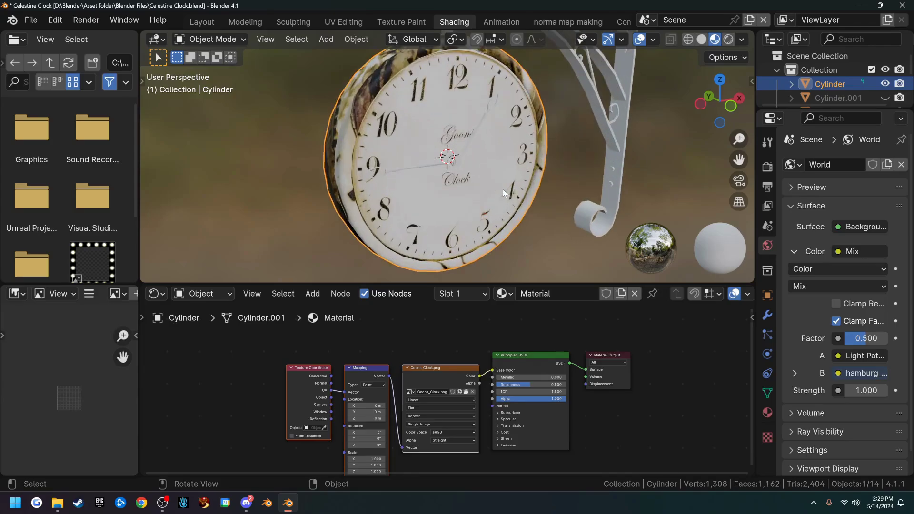
{"action": "scroll", "coordinate": [452, 208], "scroll_direction": "up", "scroll_amount": 1}
{"action": "middle_click_drag", "start_coordinate": [452, 208], "coordinate": [451, 170]}
{"action": "key", "text": "ctrl+space"}
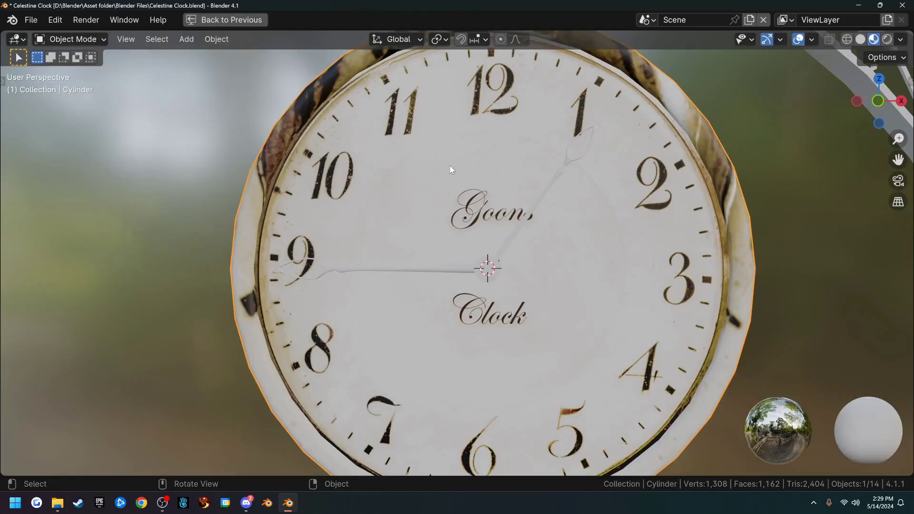
{"action": "scroll", "coordinate": [483, 189], "scroll_direction": "down", "scroll_amount": 1}
{"action": "scroll", "coordinate": [504, 208], "scroll_direction": "up", "scroll_amount": 2}
{"action": "scroll", "coordinate": [506, 204], "scroll_direction": "down", "scroll_amount": 1}
{"action": "scroll", "coordinate": [555, 189], "scroll_direction": "down", "scroll_amount": 1}
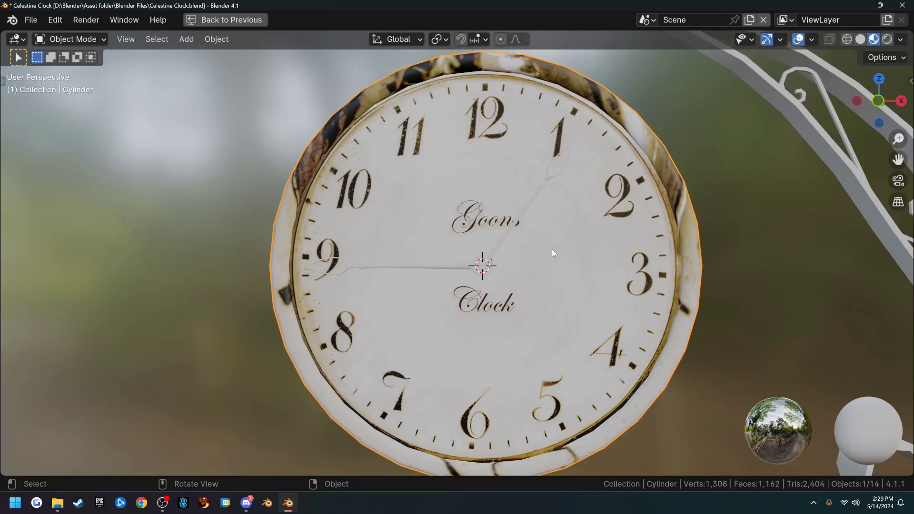
{"action": "scroll", "coordinate": [549, 259], "scroll_direction": "up", "scroll_amount": 5}
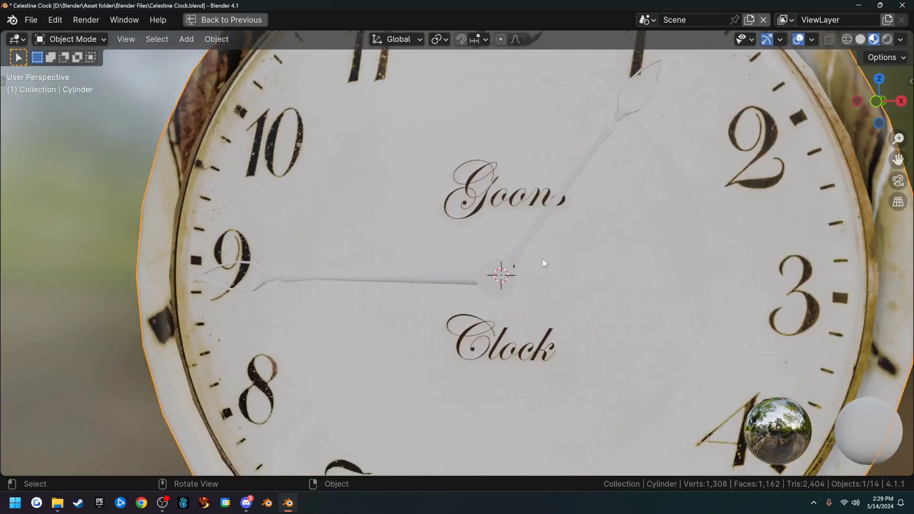
{"action": "scroll", "coordinate": [574, 316], "scroll_direction": "down", "scroll_amount": 7}
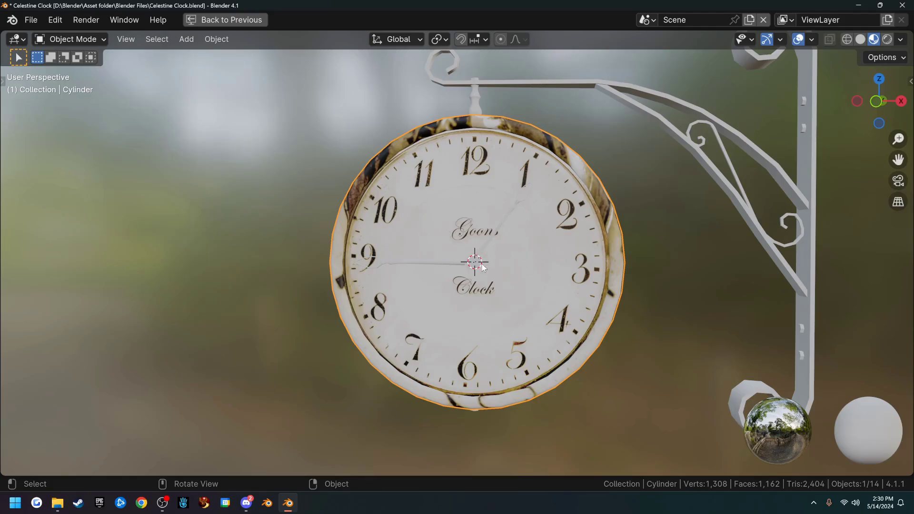
{"action": "key", "text": "ctrl+space"}
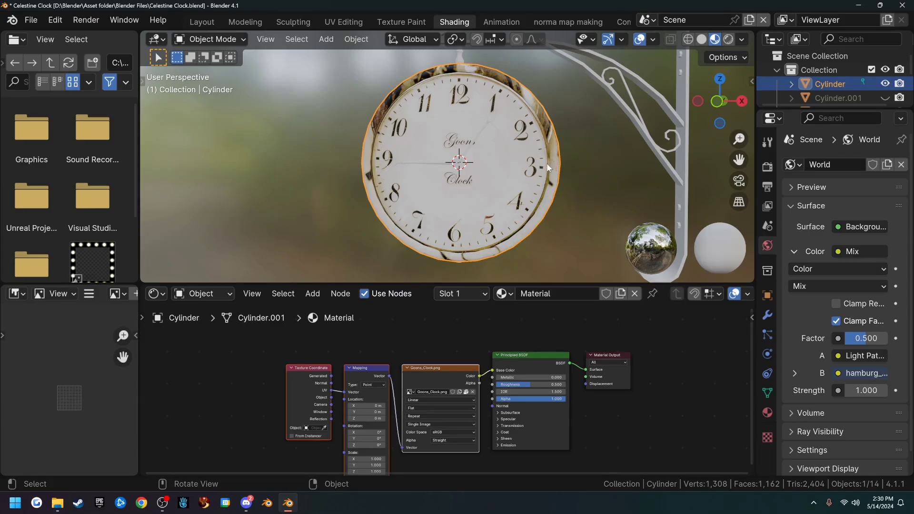
{"action": "scroll", "coordinate": [547, 168], "scroll_direction": "up", "scroll_amount": 1}
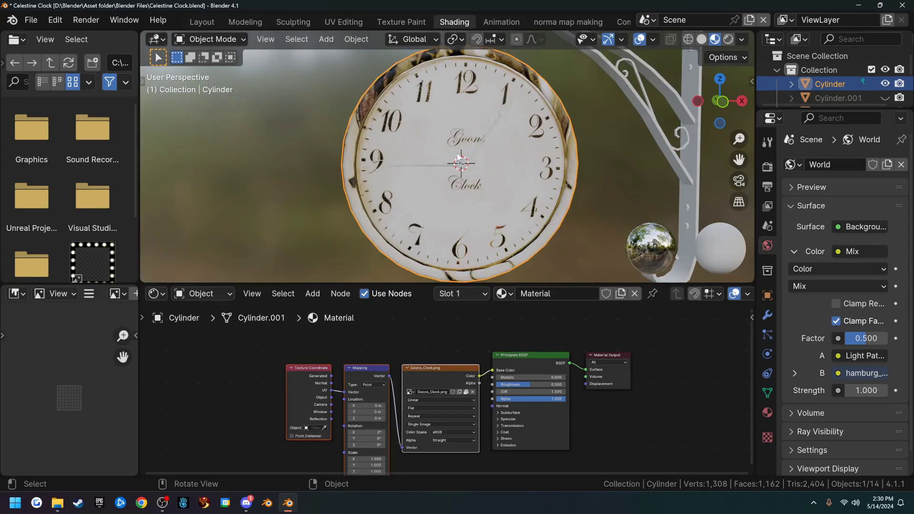
- Return to the Layout workspace and set its viewport to Material Preview shading
{"action": "left_click", "coordinate": [202, 22]}
{"action": "middle_click_drag", "start_coordinate": [366, 191], "coordinate": [471, 178]}
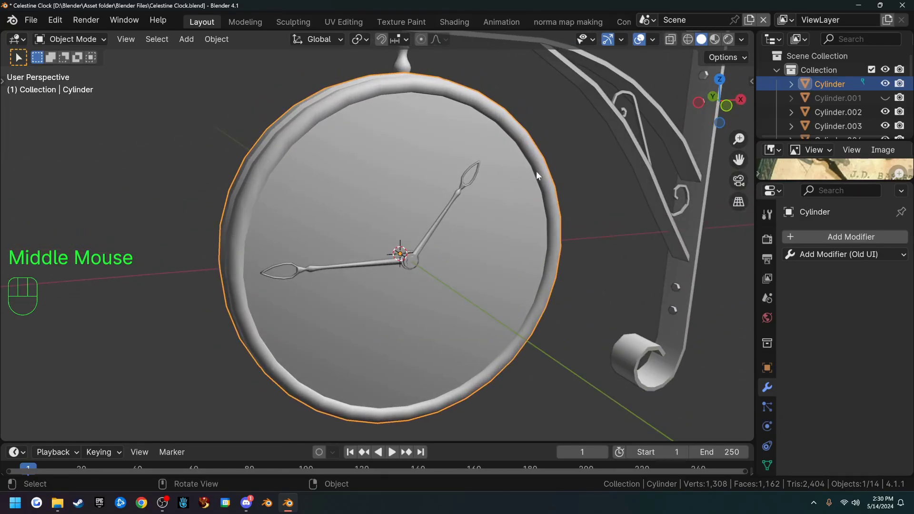
{"action": "left_click", "coordinate": [715, 41]}
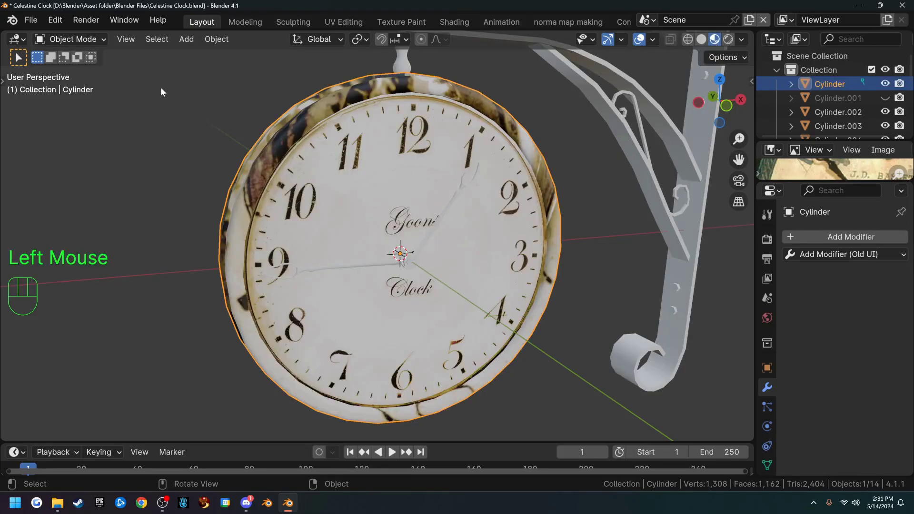
- Check the textured clock from the side and front, and save the Blender file
{"action": "middle_click_drag", "start_coordinate": [162, 91], "coordinate": [292, 145]}
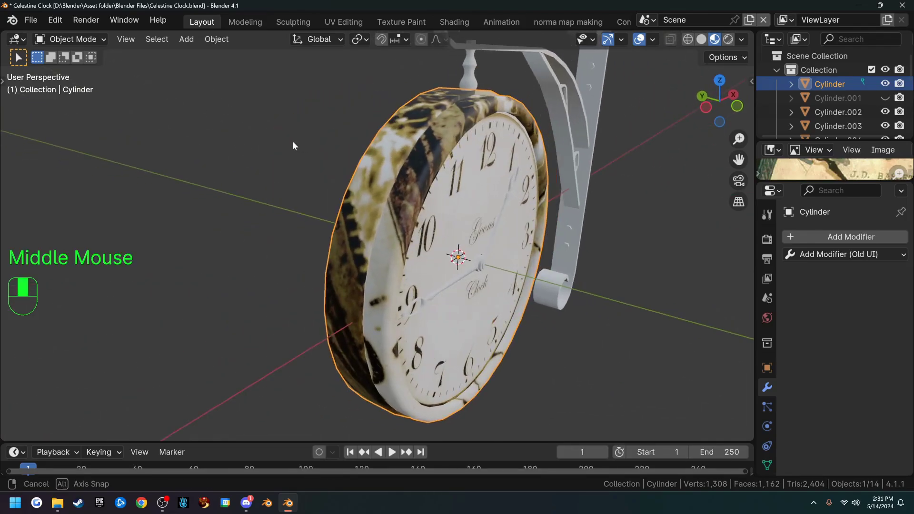
{"action": "scroll", "coordinate": [293, 141], "scroll_direction": "down", "scroll_amount": 2}
{"action": "middle_click_drag", "start_coordinate": [368, 161], "coordinate": [142, 127]}
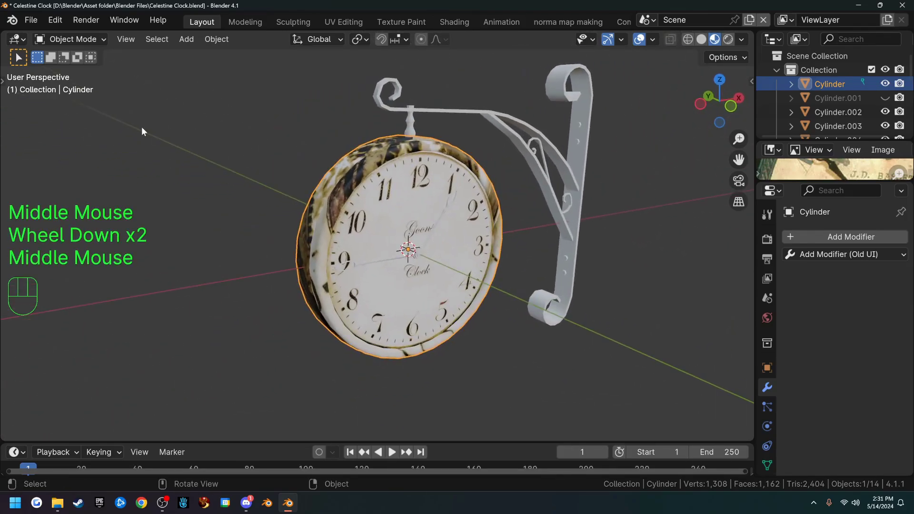
{"action": "left_click", "coordinate": [31, 19]}
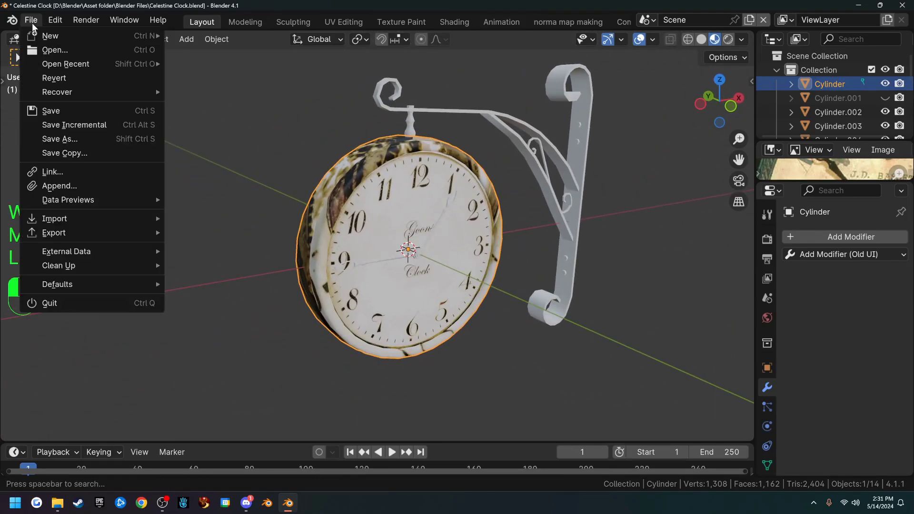
{"action": "left_click", "coordinate": [65, 106]}
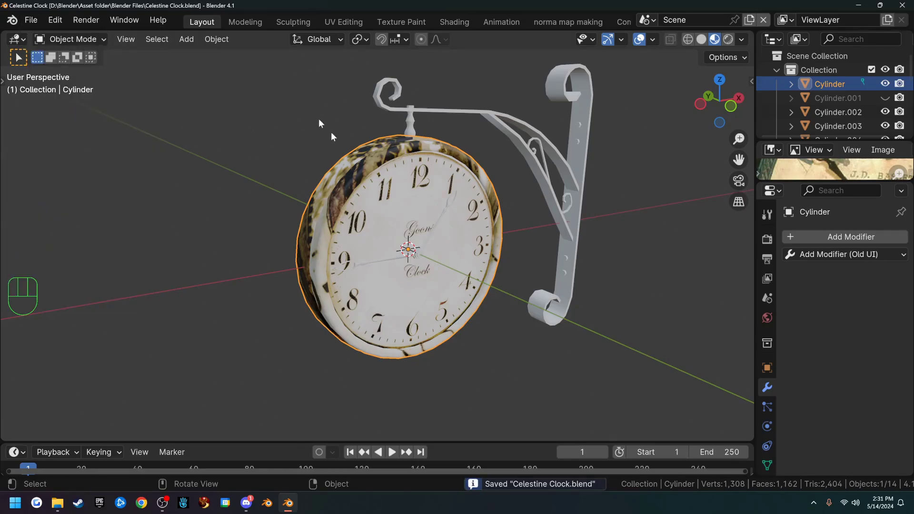
- Set BlenderKit's asset search to Materials and filter the results by the metal category
{"action": "key", "text": "n"}
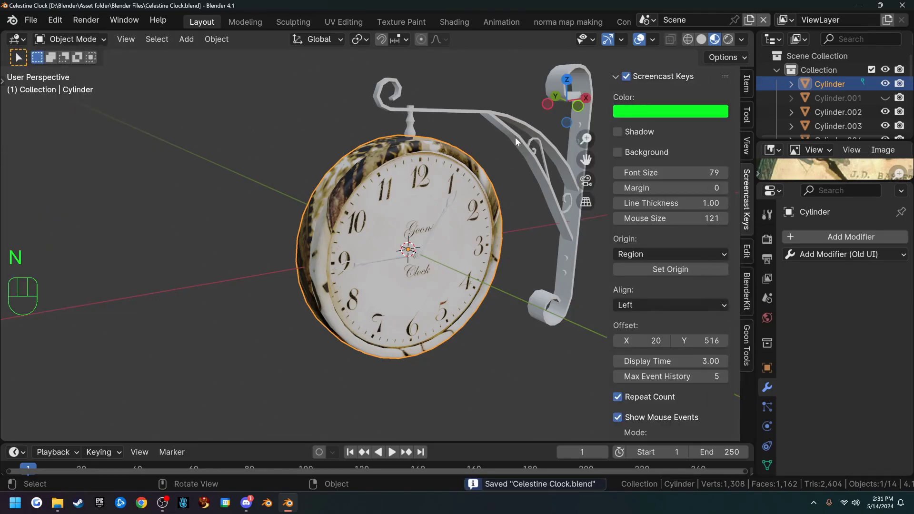
{"action": "left_click", "coordinate": [750, 288]}
{"action": "left_click", "coordinate": [688, 150]}
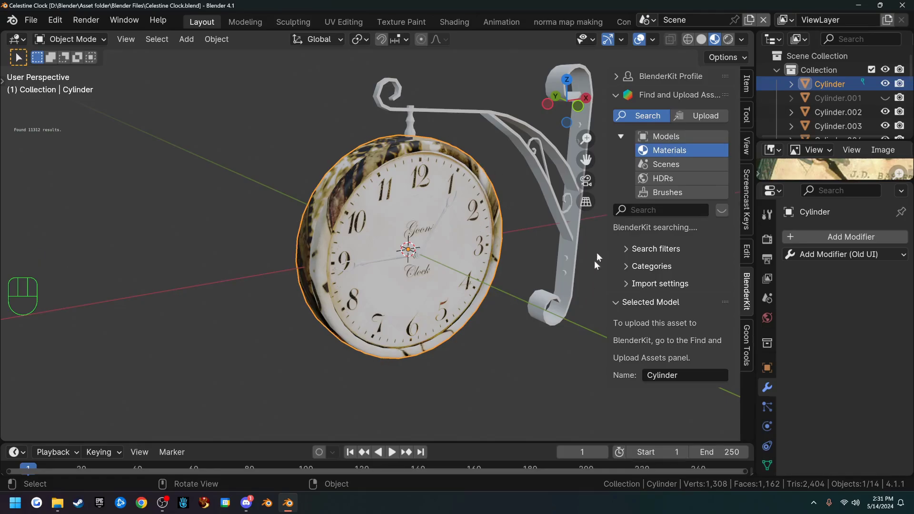
{"action": "left_click", "coordinate": [628, 266]}
{"action": "scroll", "coordinate": [673, 336], "scroll_direction": "down", "scroll_amount": 3}
{"action": "scroll", "coordinate": [673, 336], "scroll_direction": "down", "scroll_amount": 3}
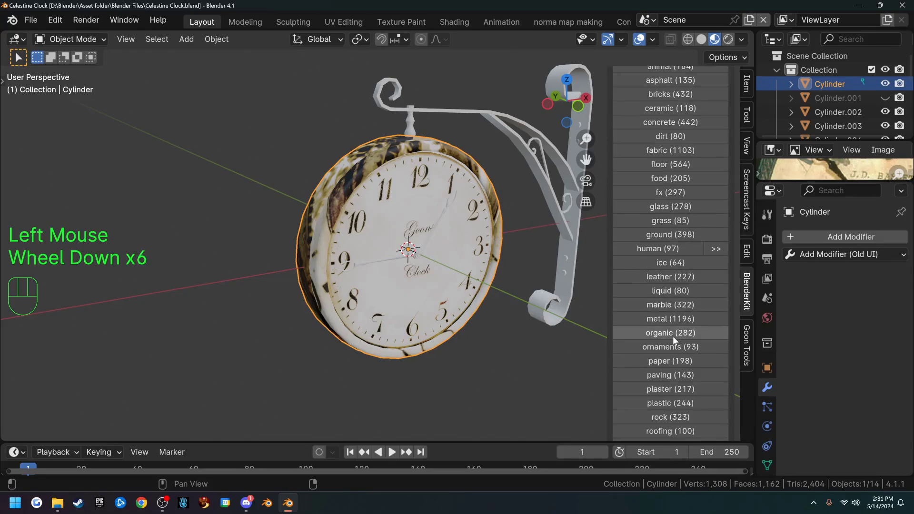
{"action": "left_click", "coordinate": [670, 323]}
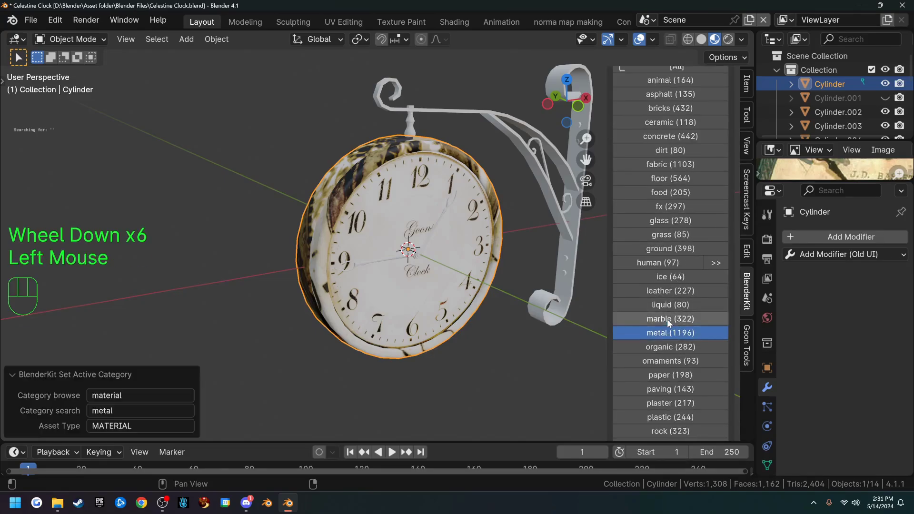
{"action": "scroll", "coordinate": [651, 319], "scroll_direction": "up", "scroll_amount": 3}
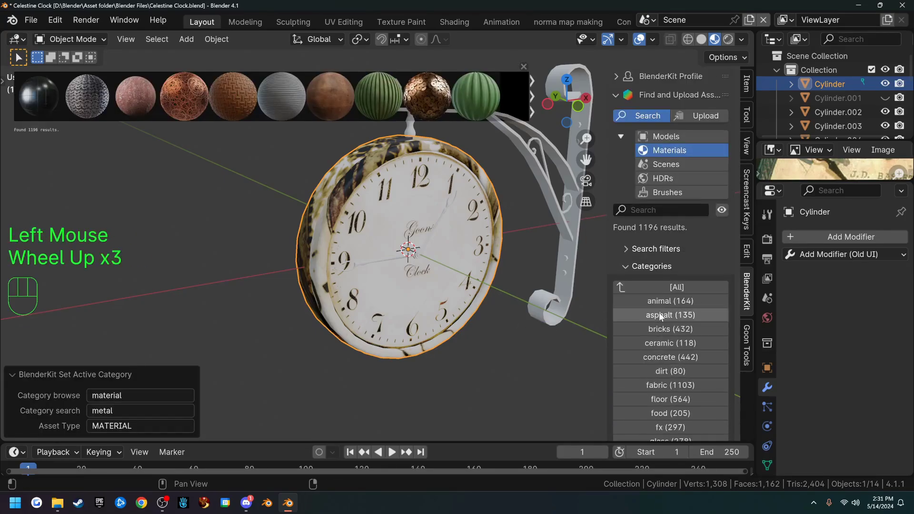
- Search the BlenderKit metal materials for "copper"
{"action": "left_click", "coordinate": [655, 209]}
{"action": "type", "text": "cop"}
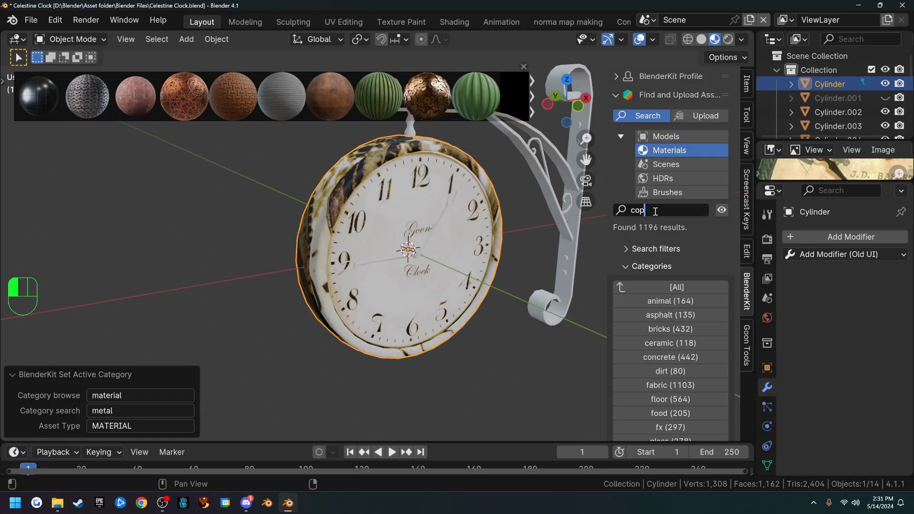
{"action": "type", "text": "per"}
{"action": "key", "text": "Return"}
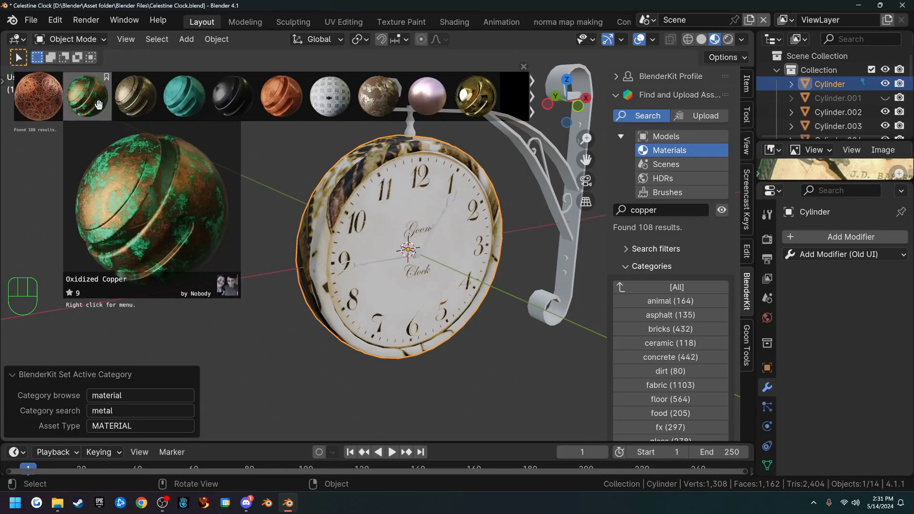
- Try applying the Oxidized Copper material to the whole clock, and step back through the history to the clock image material
{"action": "left_click_drag", "start_coordinate": [84, 95], "coordinate": [339, 182]}
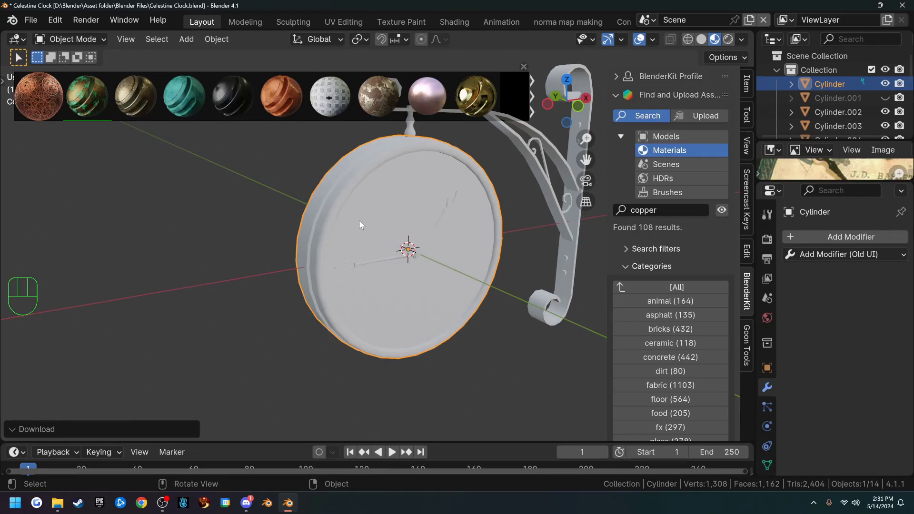
{"action": "key", "text": "ctrl"}
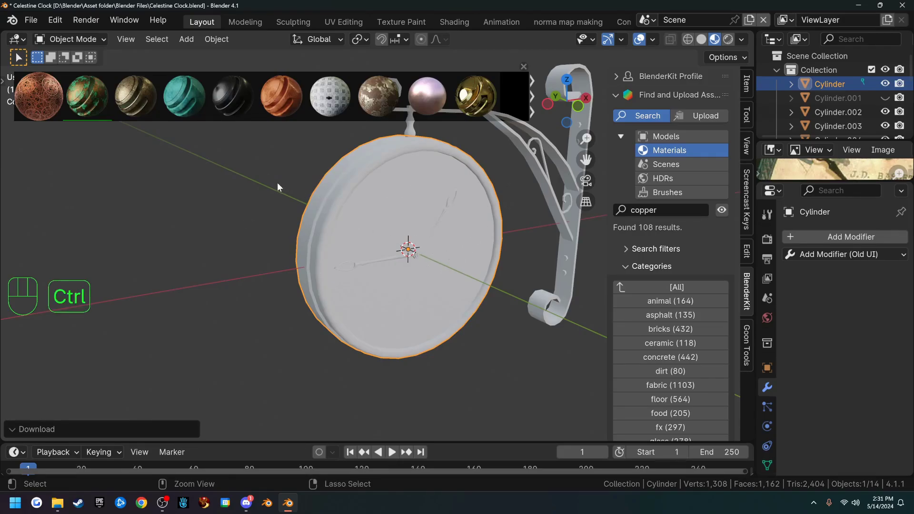
{"action": "key", "text": "ctrl+z"}
{"action": "key", "text": "ctrl+z"}
{"action": "key", "text": "ctrl+z"}
{"action": "key", "text": "ctrl+z"}
{"action": "key", "text": "ctrl+z"}
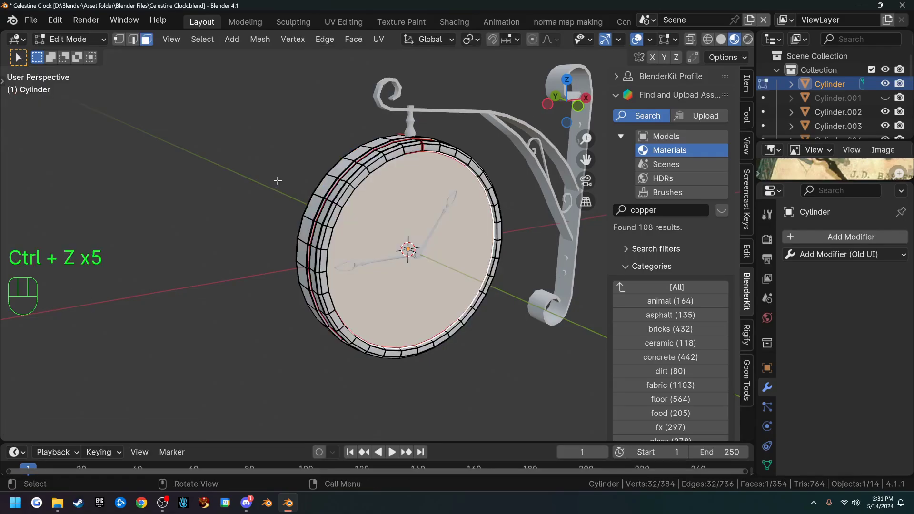
{"action": "key", "text": "ctrl+shift+z"}
{"action": "key", "text": "ctrl+shift+z"}
{"action": "key", "text": "ctrl+shift+z"}
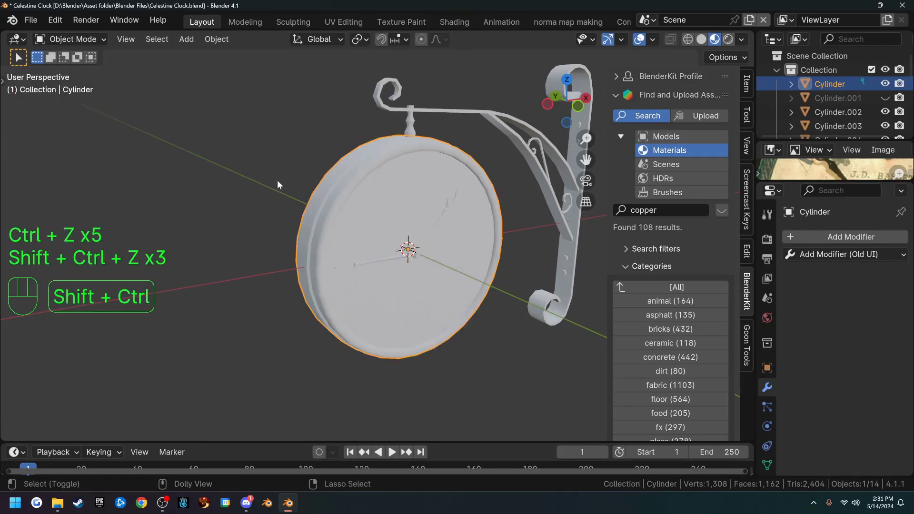
{"action": "key", "text": "ctrl+shift+z"}
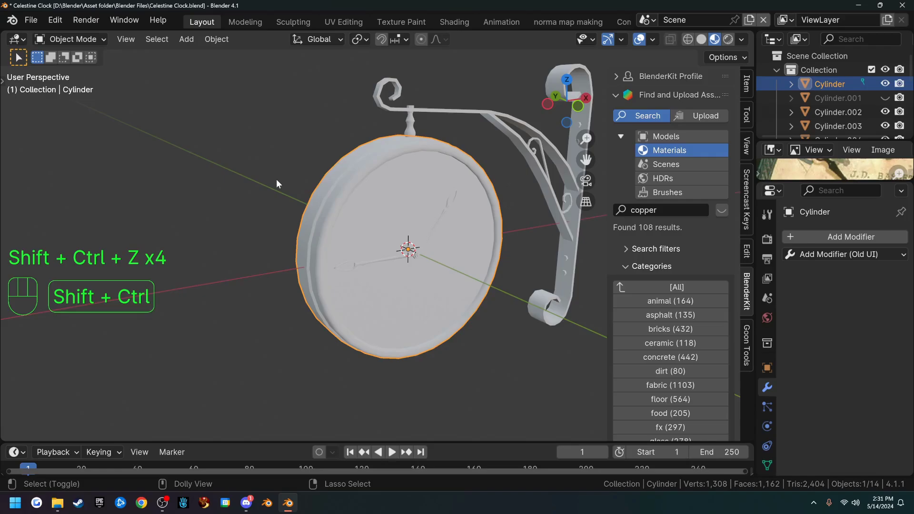
{"action": "key", "text": "ctrl+shift+z"}
{"action": "key", "text": "ctrl+shift+z"}
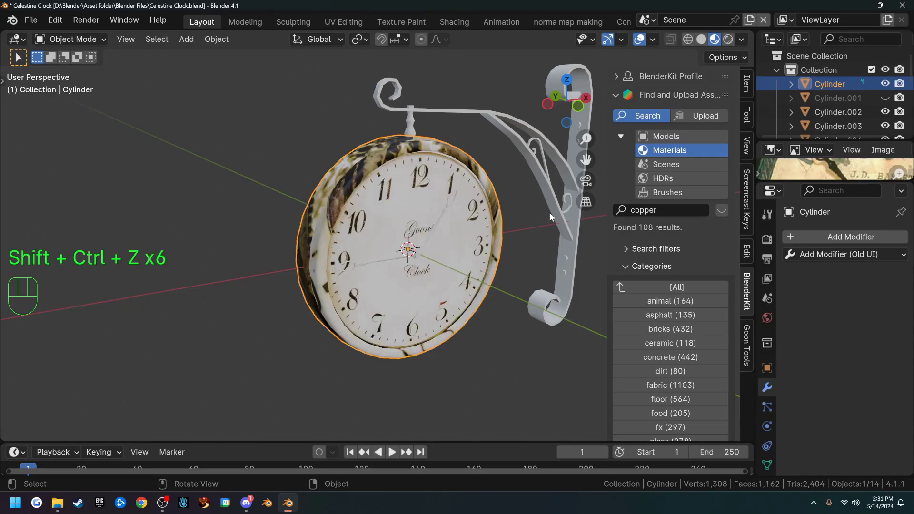
- Select all faces of the clock body in Edit Mode except the front dial face
{"action": "scroll", "coordinate": [391, 212], "scroll_direction": "up", "scroll_amount": 2}
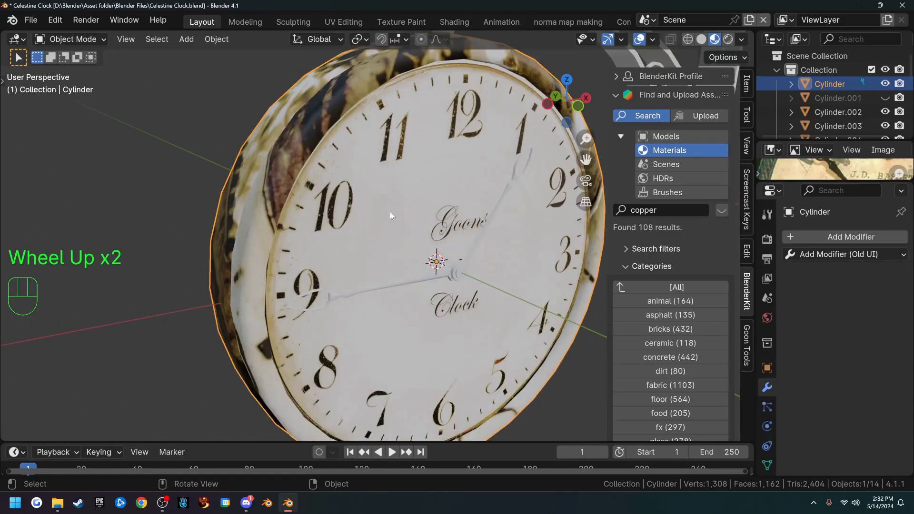
{"action": "scroll", "coordinate": [391, 209], "scroll_direction": "down", "scroll_amount": 1}
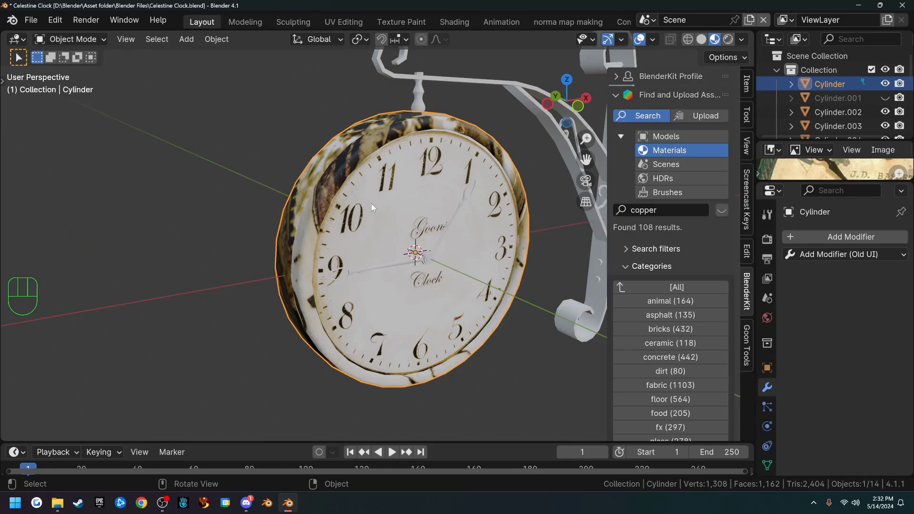
{"action": "key", "text": "Tab"}
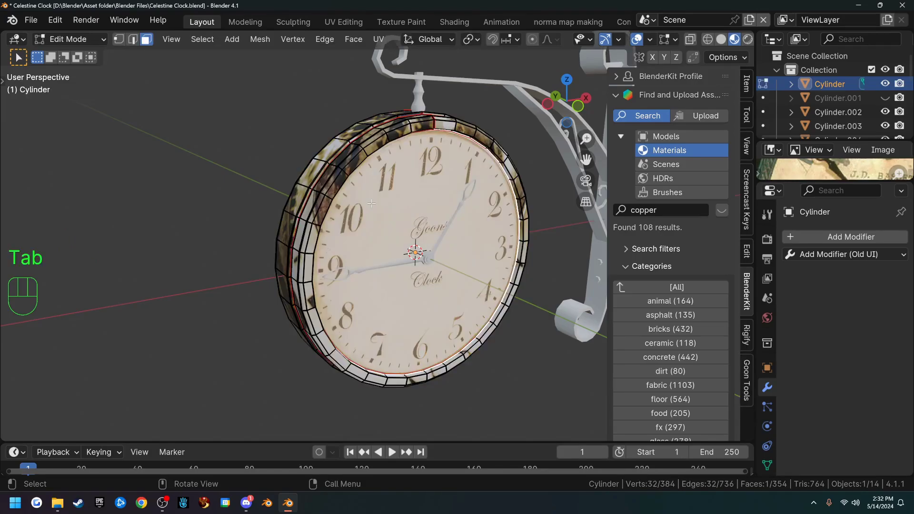
{"action": "middle_click_drag", "start_coordinate": [319, 186], "coordinate": [344, 204]}
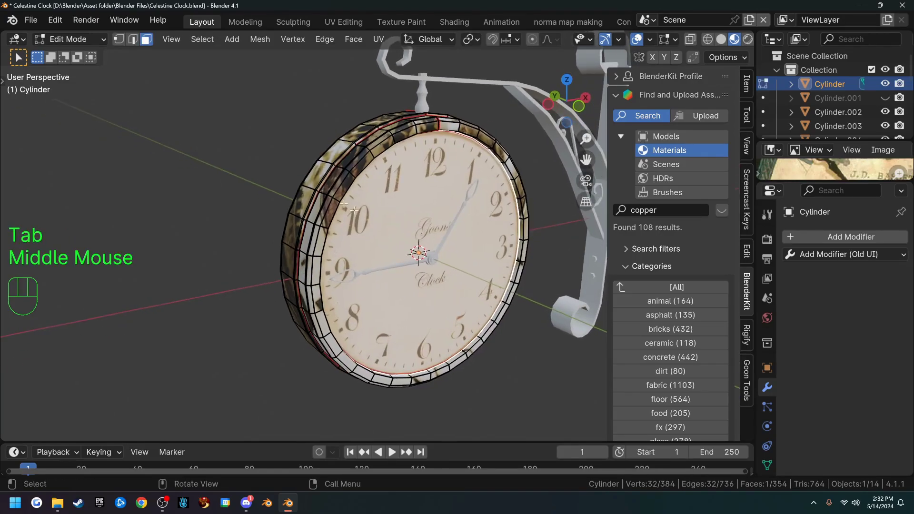
{"action": "key", "text": "3"}
{"action": "left_click", "coordinate": [421, 232]}
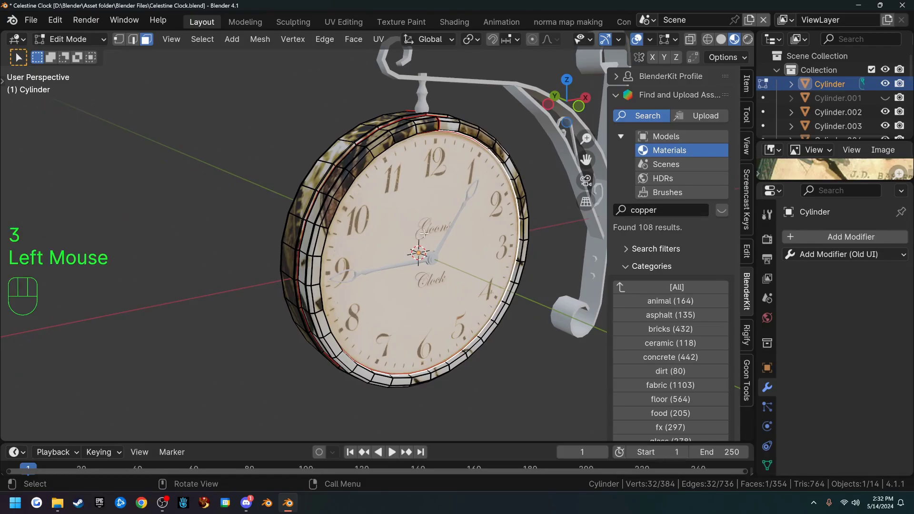
{"action": "key", "text": "ctrl+i"}
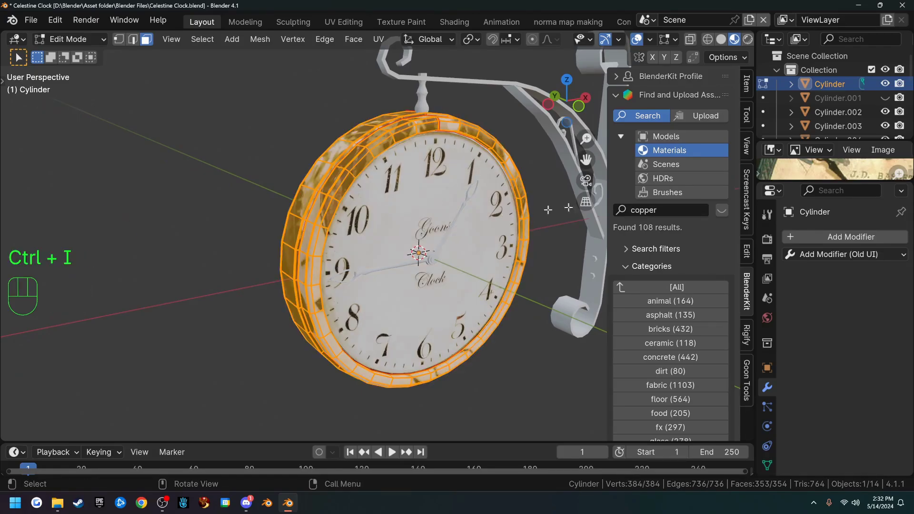
- Add a second material slot with a new material to the clock and assign it to the selected casing faces
{"action": "scroll", "coordinate": [770, 329], "scroll_direction": "down", "scroll_amount": 3}
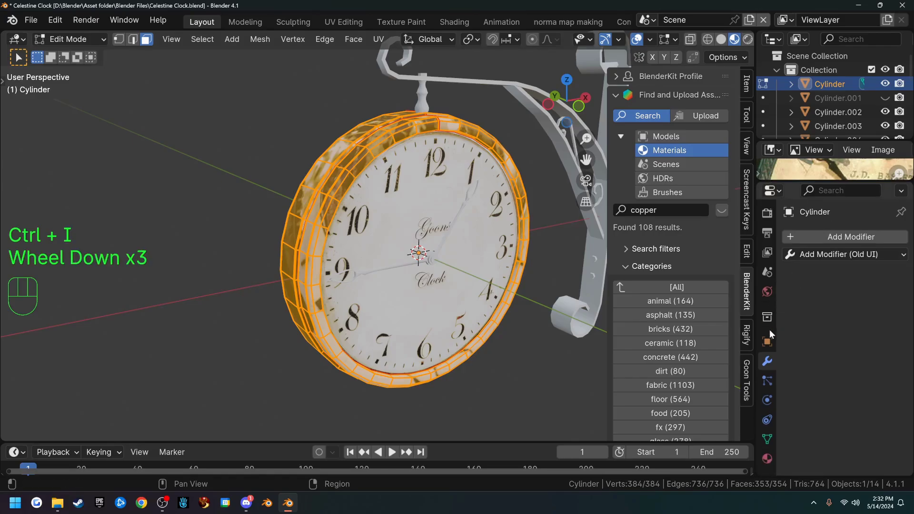
{"action": "left_click", "coordinate": [767, 458]}
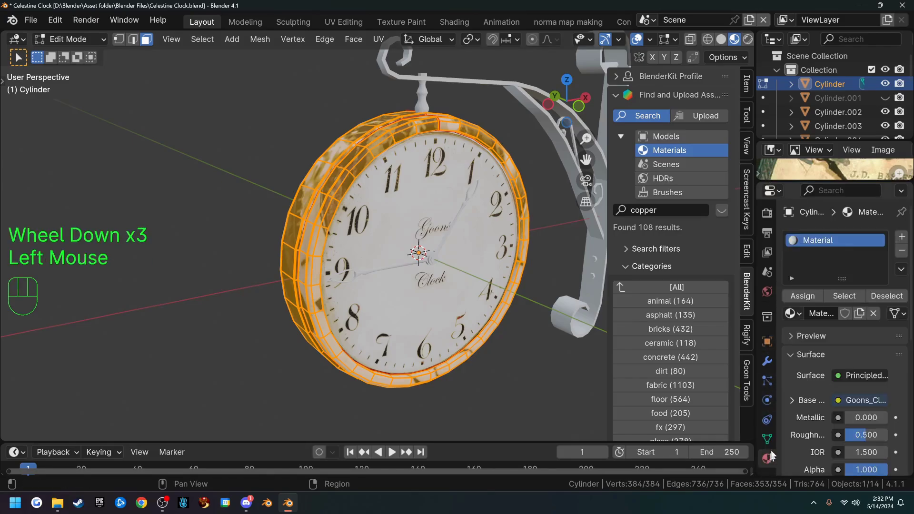
{"action": "left_click", "coordinate": [902, 238]}
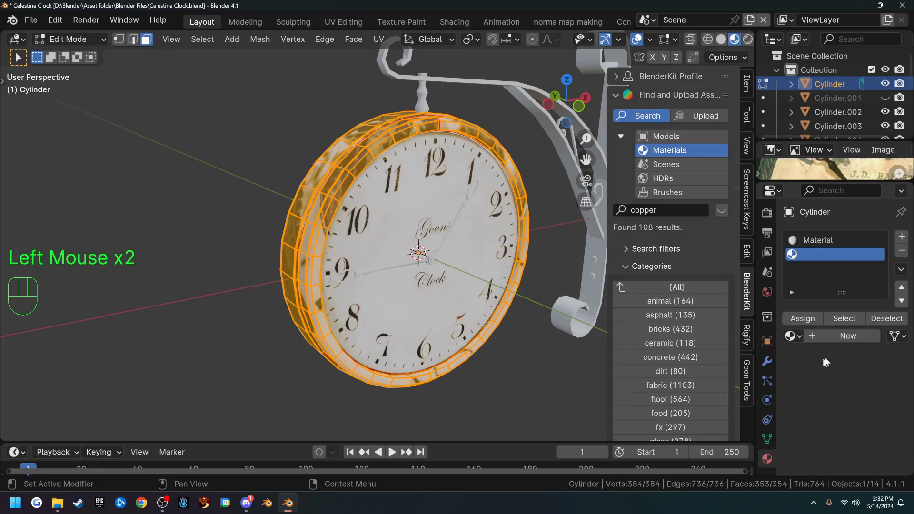
{"action": "left_click", "coordinate": [837, 339]}
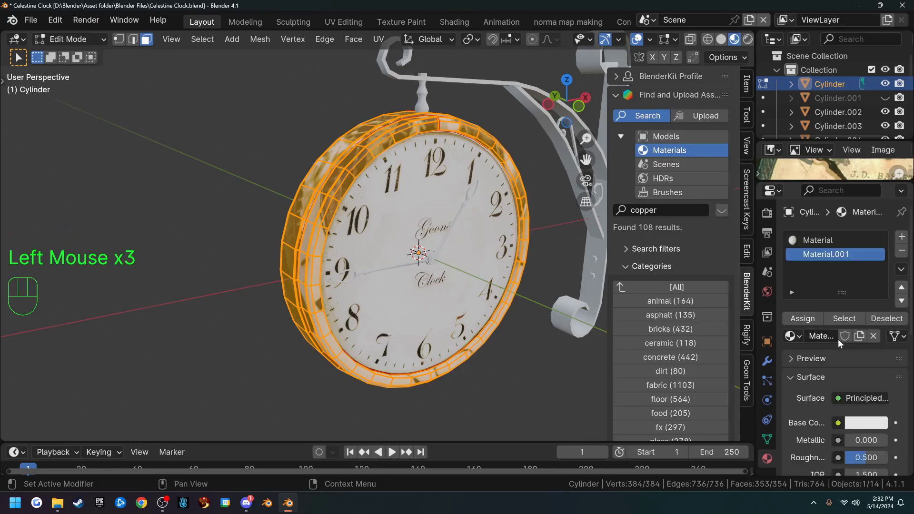
{"action": "left_click", "coordinate": [807, 320]}
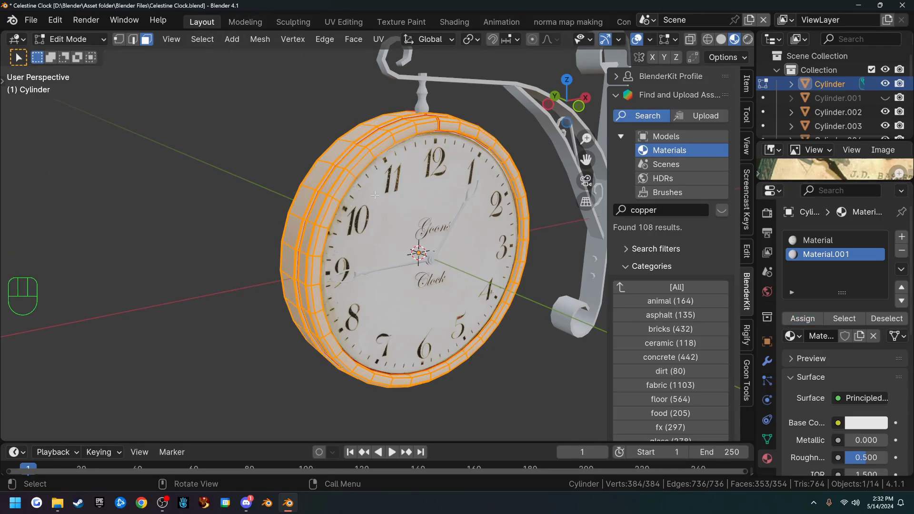
- Save the Blender file and return the clock to Object Mode
{"action": "left_click", "coordinate": [42, 22]}
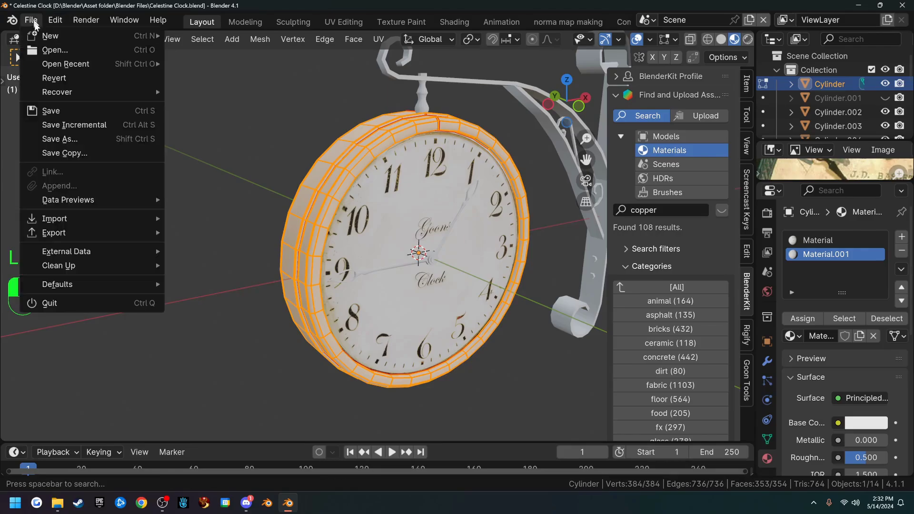
{"action": "left_click", "coordinate": [54, 113]}
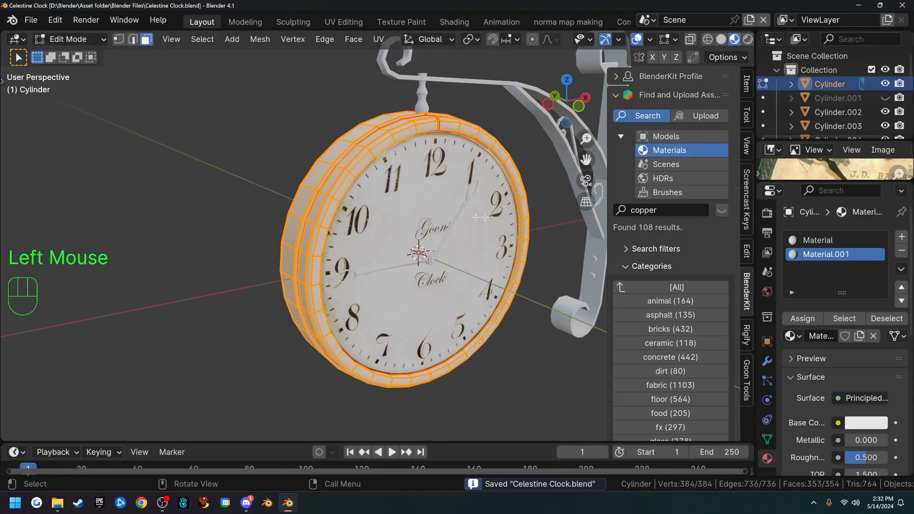
{"action": "key", "text": "Tab"}
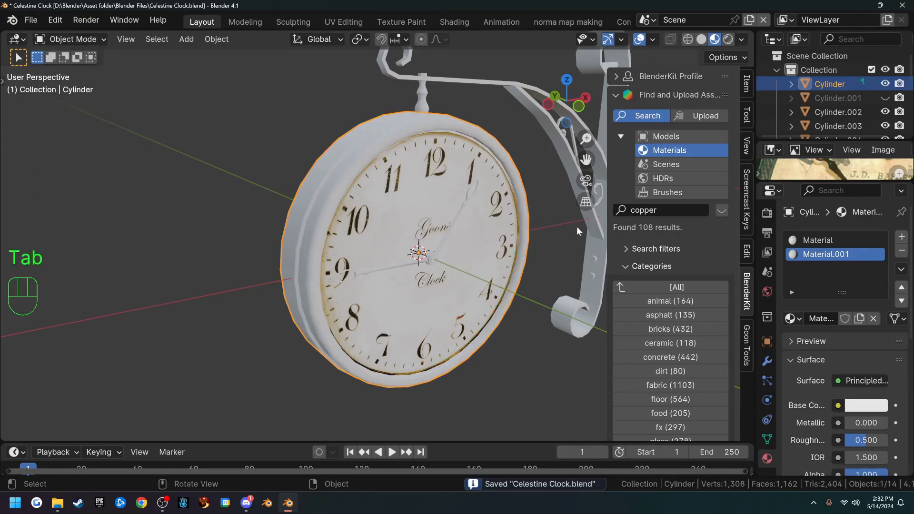
- Reset the BlenderKit category filter to all, set it to metal again and rerun the "copper" search
{"action": "scroll", "coordinate": [673, 216], "scroll_direction": "down", "scroll_amount": 2}
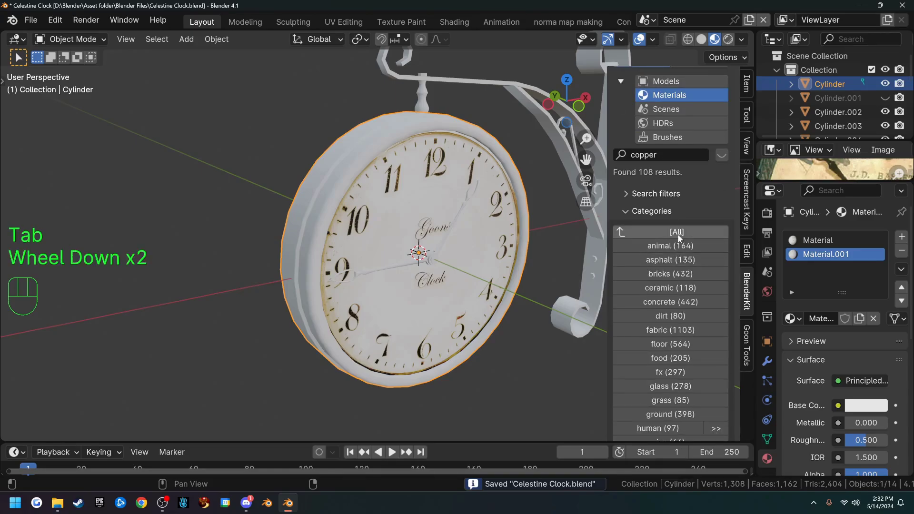
{"action": "left_click", "coordinate": [678, 233]}
{"action": "scroll", "coordinate": [678, 279], "scroll_direction": "down", "scroll_amount": 5}
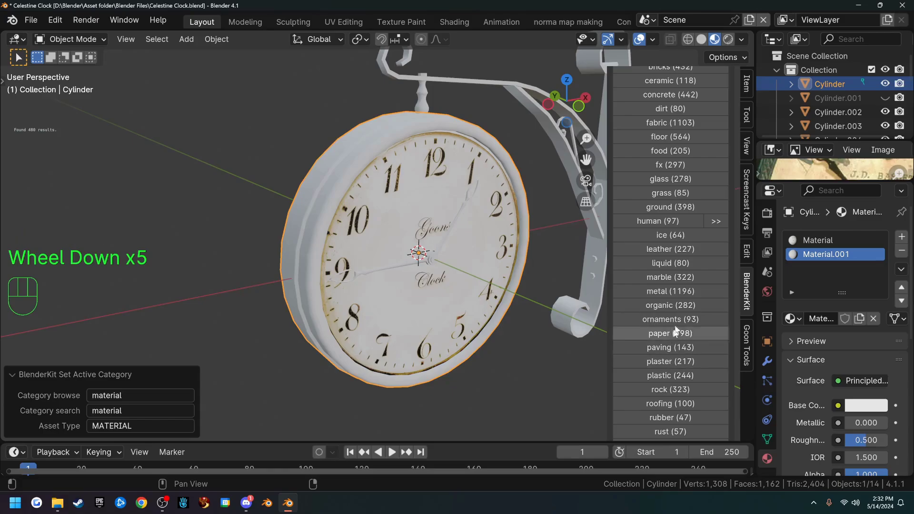
{"action": "left_click", "coordinate": [669, 291]}
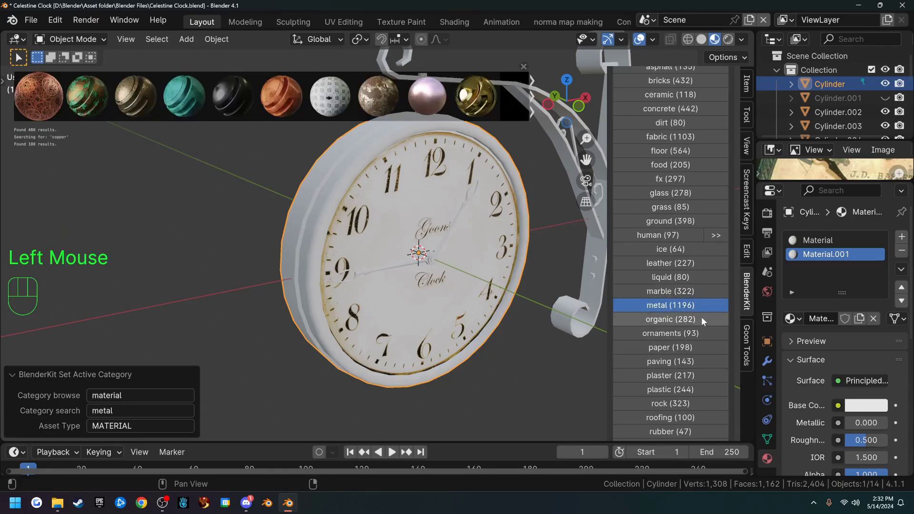
{"action": "scroll", "coordinate": [701, 317], "scroll_direction": "up", "scroll_amount": 4}
{"action": "scroll", "coordinate": [695, 312], "scroll_direction": "up", "scroll_amount": 3}
{"action": "left_click", "coordinate": [693, 210]}
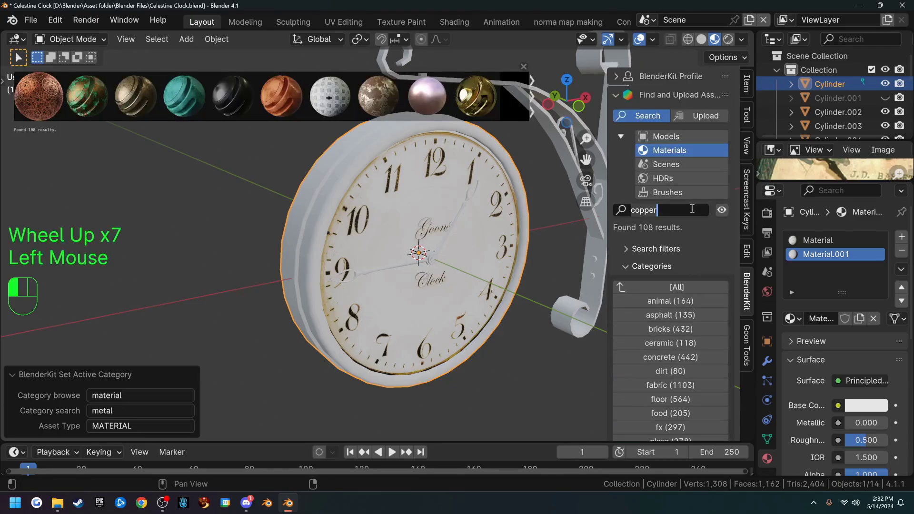
{"action": "key", "text": "Return"}
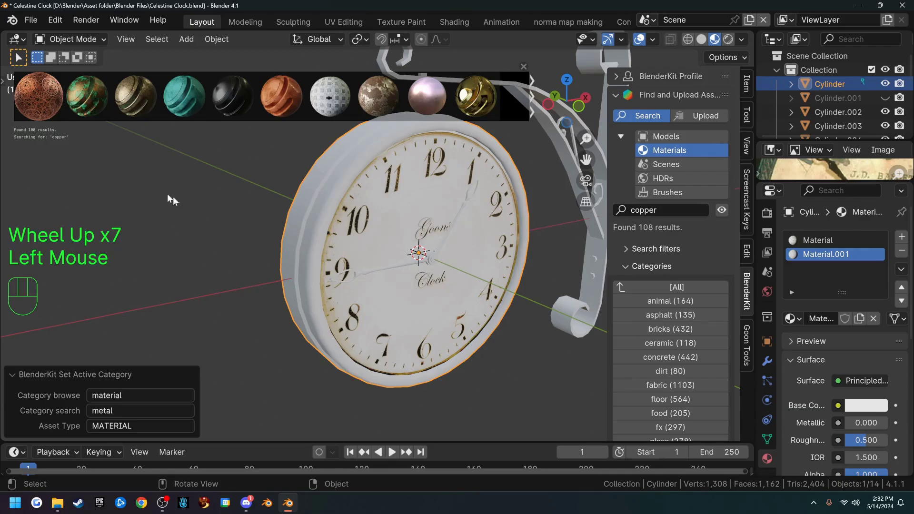
- Apply the Oxidized Copper material to the clock's casing and check it from the side
{"action": "left_click_drag", "start_coordinate": [87, 95], "coordinate": [241, 176]}
{"action": "left_click_drag", "start_coordinate": [329, 205], "coordinate": [328, 207]}
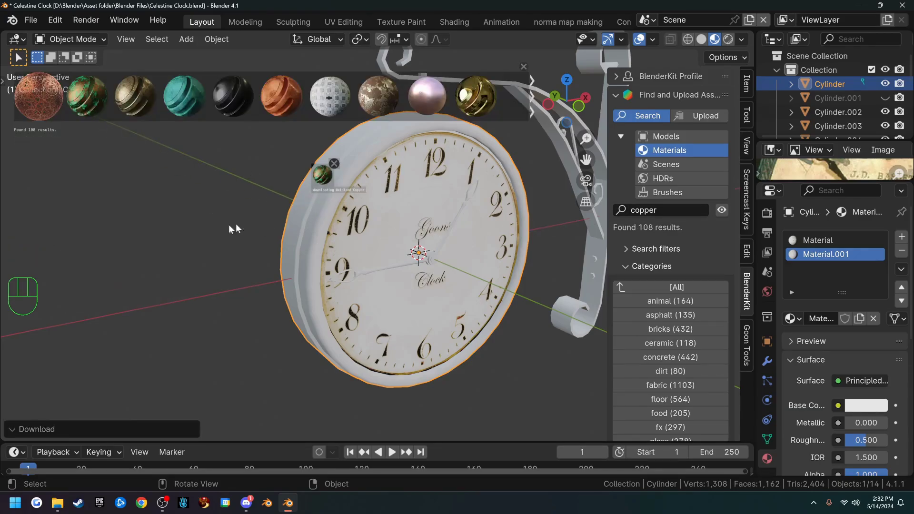
{"action": "middle_click_drag", "start_coordinate": [212, 228], "coordinate": [386, 235]}
{"action": "scroll", "coordinate": [428, 250], "scroll_direction": "up", "scroll_amount": 2}
{"action": "scroll", "coordinate": [427, 250], "scroll_direction": "up", "scroll_amount": 1}
{"action": "scroll", "coordinate": [427, 250], "scroll_direction": "down", "scroll_amount": 2}
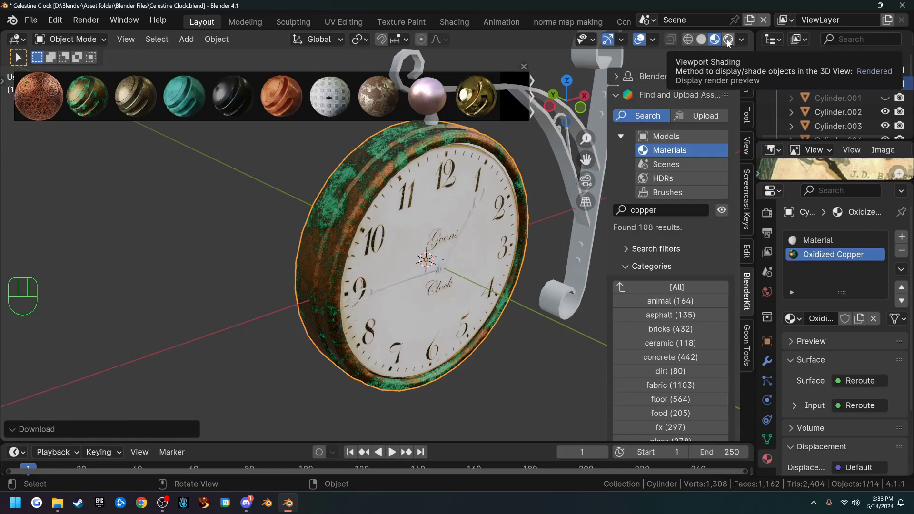
- Switch the viewport to Rendered shading and view the copper casing from the side
{"action": "key", "text": "z"}
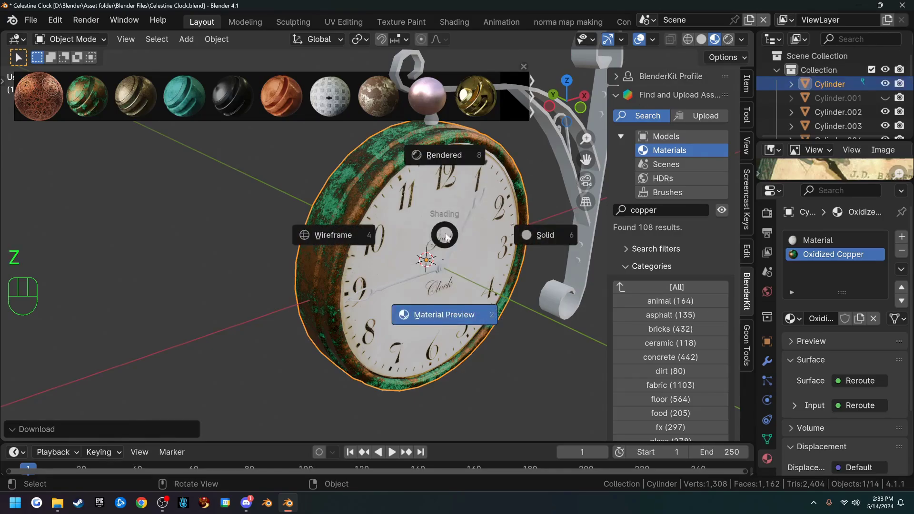
{"action": "left_click", "coordinate": [444, 155]}
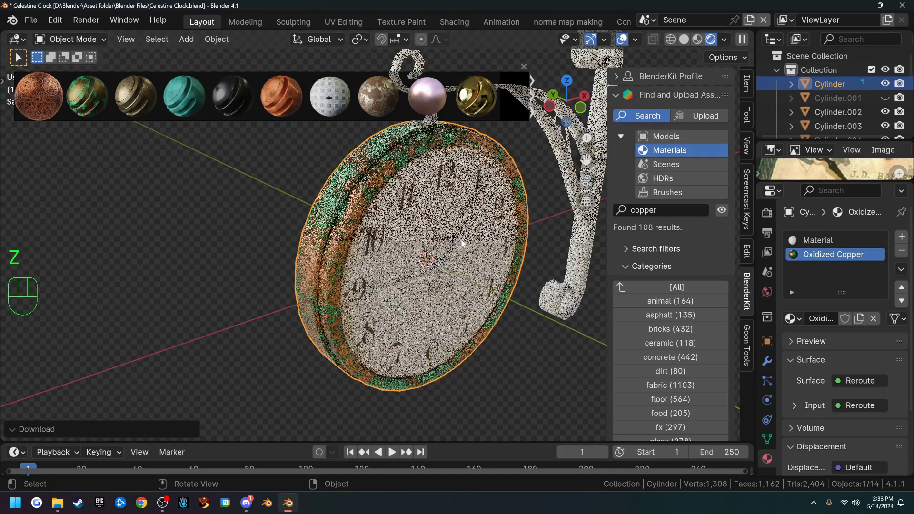
{"action": "middle_click_drag", "start_coordinate": [465, 247], "coordinate": [428, 247]}
{"action": "left_click", "coordinate": [428, 246]}
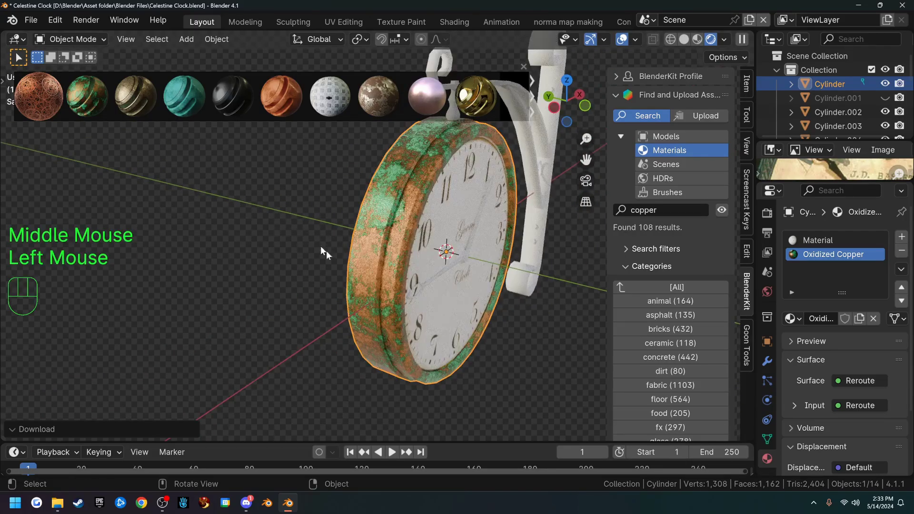
- Maximize the 3D viewport, hide its overlays and view the rendered clock from the front
{"action": "key", "text": "ctrl+space"}
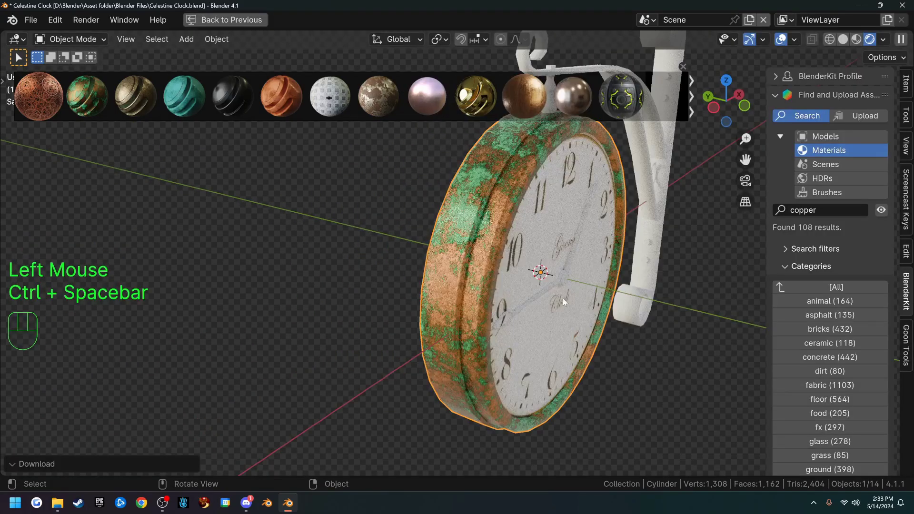
{"action": "scroll", "coordinate": [476, 258], "scroll_direction": "up", "scroll_amount": 3}
{"action": "left_click", "coordinate": [781, 40]}
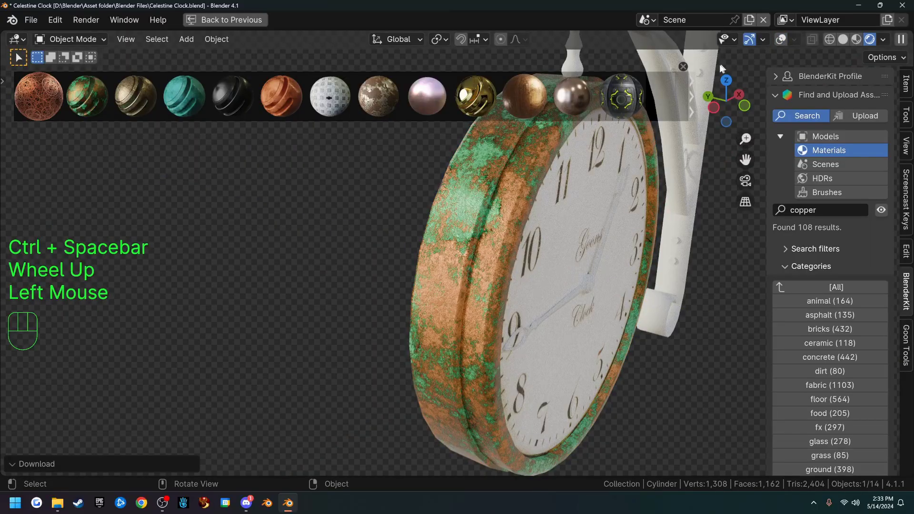
{"action": "middle_click_drag", "start_coordinate": [615, 227], "coordinate": [526, 225]}
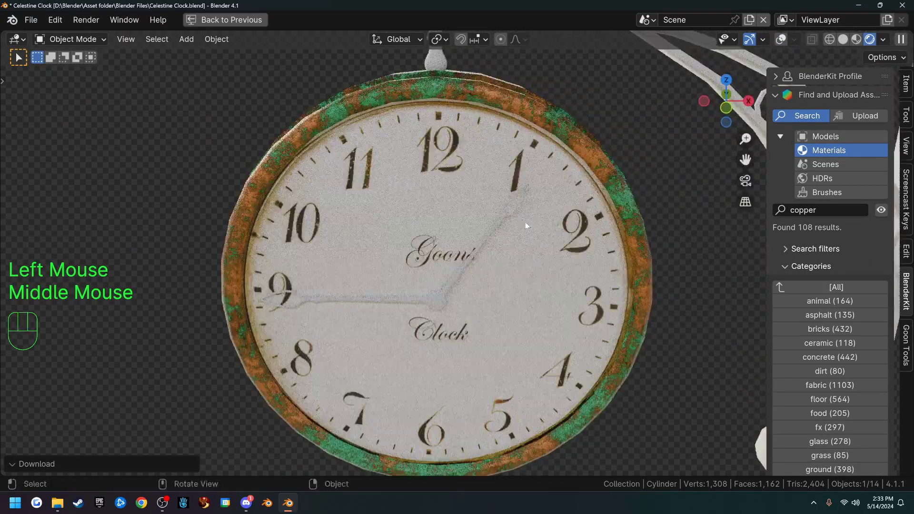
- Examine the rendered clock's face, copper rim, back and side from several angles and distances
{"action": "middle_click_drag", "start_coordinate": [574, 276], "coordinate": [574, 369]}
{"action": "scroll", "coordinate": [608, 314], "scroll_direction": "down", "scroll_amount": 2}
{"action": "middle_click_drag", "start_coordinate": [608, 315], "coordinate": [505, 320]}
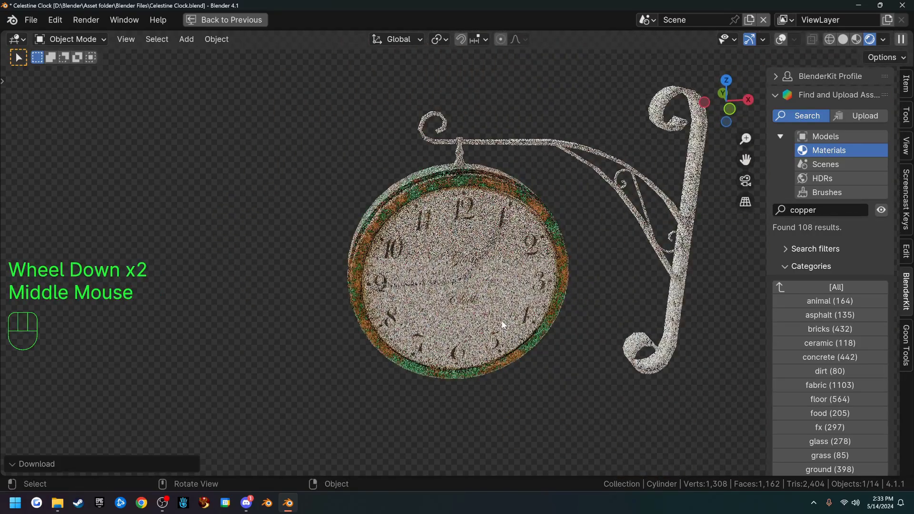
{"action": "scroll", "coordinate": [503, 321], "scroll_direction": "up", "scroll_amount": 2}
{"action": "scroll", "coordinate": [518, 321], "scroll_direction": "up", "scroll_amount": 1}
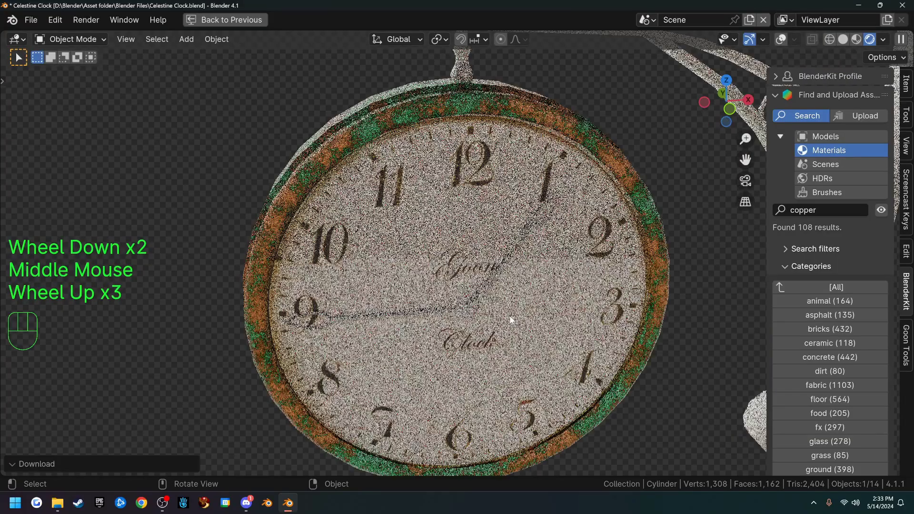
{"action": "middle_click_drag", "start_coordinate": [478, 308], "coordinate": [521, 287]}
{"action": "scroll", "coordinate": [622, 258], "scroll_direction": "down", "scroll_amount": 1}
{"action": "scroll", "coordinate": [524, 286], "scroll_direction": "up", "scroll_amount": 1}
{"action": "scroll", "coordinate": [436, 287], "scroll_direction": "up", "scroll_amount": 2}
{"action": "scroll", "coordinate": [509, 288], "scroll_direction": "down", "scroll_amount": 2}
{"action": "middle_click_drag", "start_coordinate": [522, 287], "coordinate": [441, 294]}
{"action": "scroll", "coordinate": [440, 290], "scroll_direction": "up", "scroll_amount": 2}
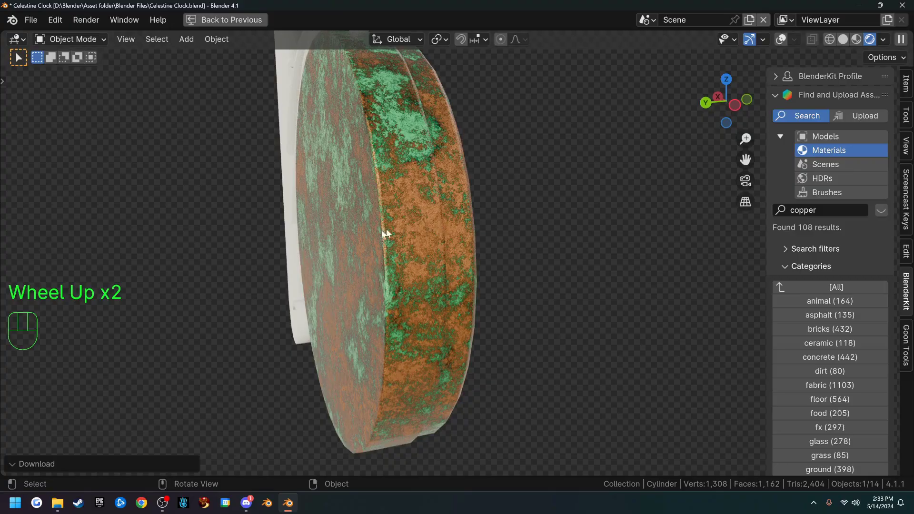
{"action": "middle_click_drag", "start_coordinate": [577, 301], "coordinate": [476, 285]}
{"action": "scroll", "coordinate": [446, 264], "scroll_direction": "up", "scroll_amount": 1}
{"action": "scroll", "coordinate": [512, 281], "scroll_direction": "down", "scroll_amount": 1}
{"action": "scroll", "coordinate": [475, 284], "scroll_direction": "up", "scroll_amount": 2}
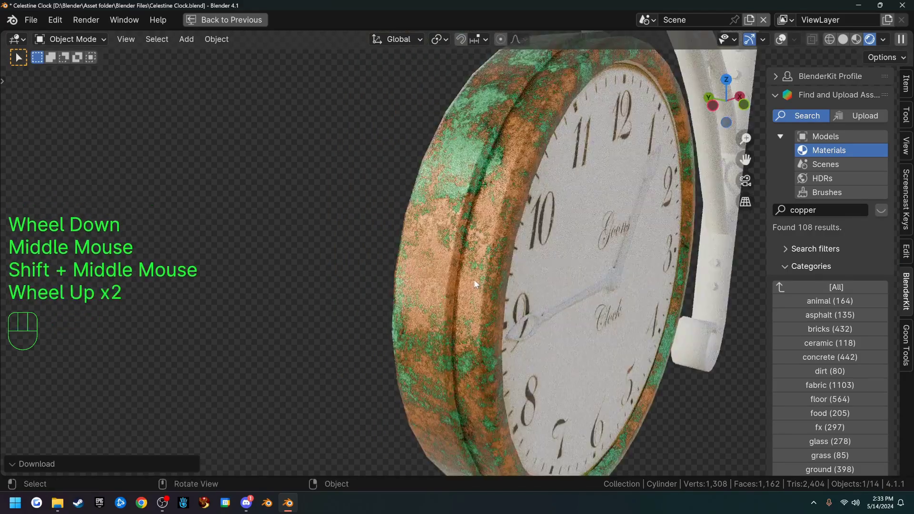
{"action": "scroll", "coordinate": [474, 284], "scroll_direction": "down", "scroll_amount": 1}
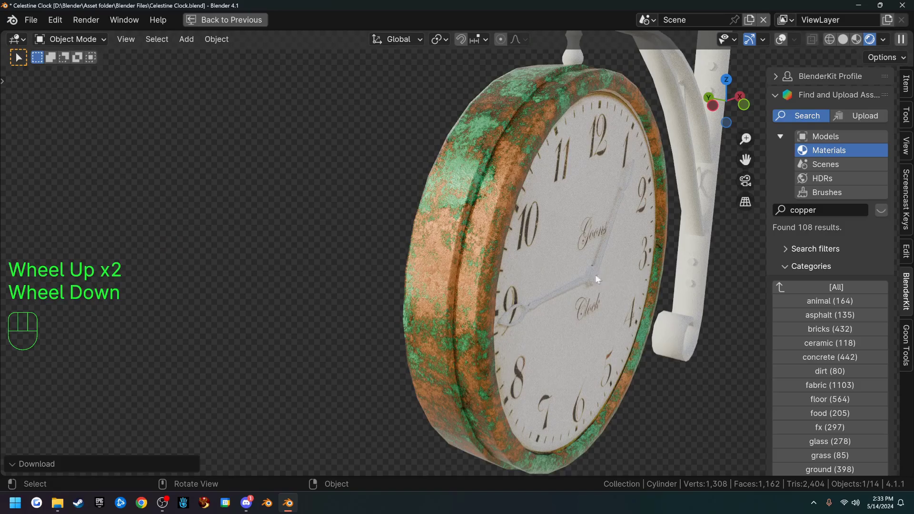
- Restore the full window layout from the maximized viewport and turn the viewport overlays back on
{"action": "key", "text": "ctrl+space"}
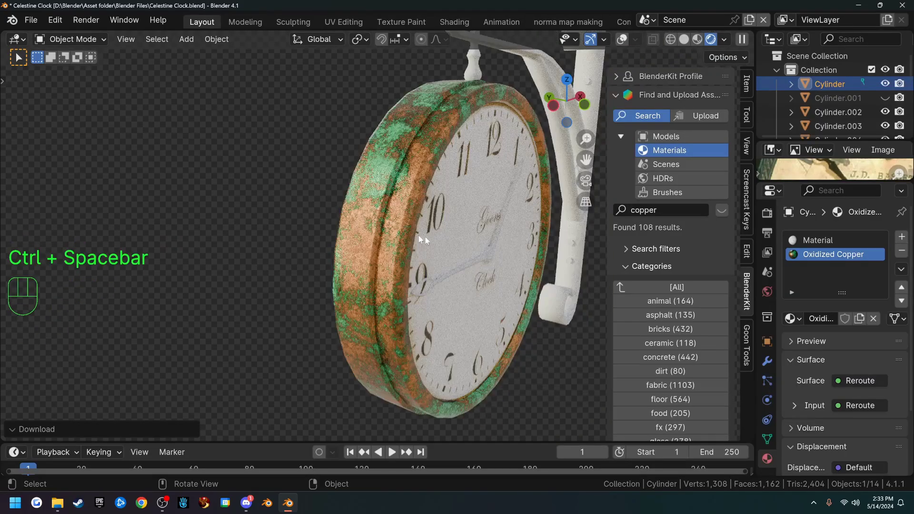
{"action": "key", "text": "Tab"}
{"action": "key", "text": "Tab"}
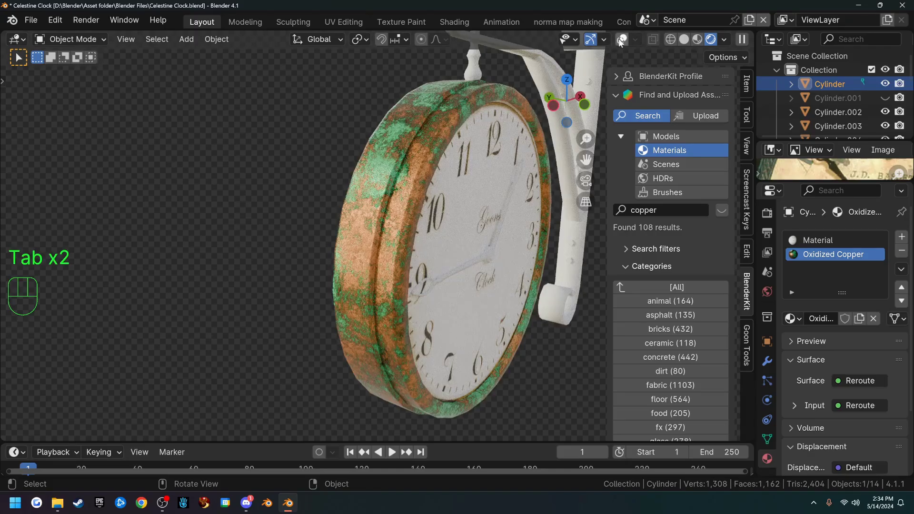
{"action": "left_click", "coordinate": [622, 41]}
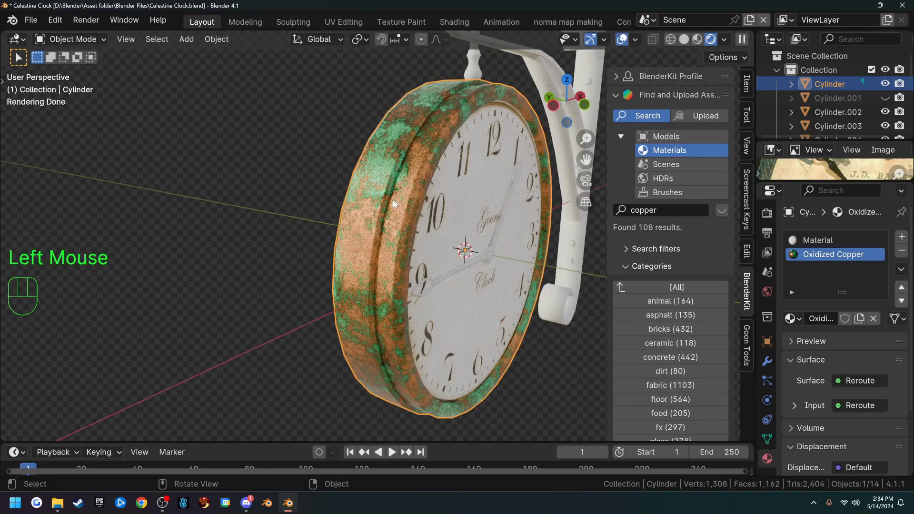
- Enter Edit Mode on the clock's casing and select only its round back face
{"action": "key", "text": "Tab"}
{"action": "scroll", "coordinate": [394, 202], "scroll_direction": "up", "scroll_amount": 2}
{"action": "middle_click_drag", "start_coordinate": [398, 200], "coordinate": [513, 216]}
{"action": "middle_click_drag", "start_coordinate": [357, 209], "coordinate": [381, 210]}
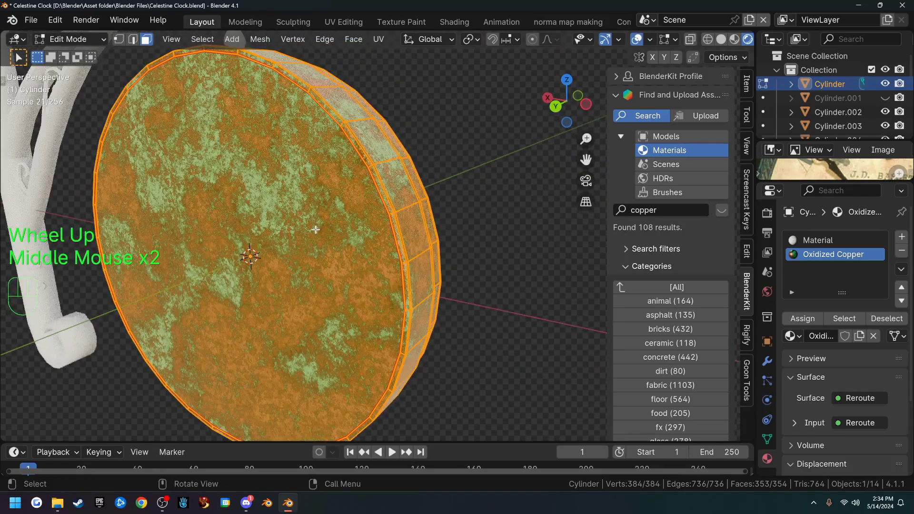
{"action": "key", "text": "2"}
{"action": "left_click", "coordinate": [313, 231]}
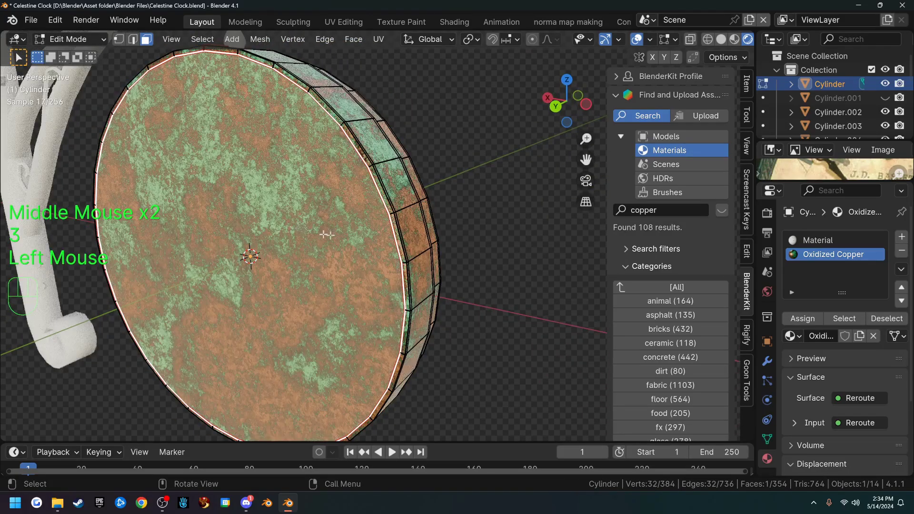
{"action": "key", "text": "3"}
{"action": "left_click", "coordinate": [362, 239]}
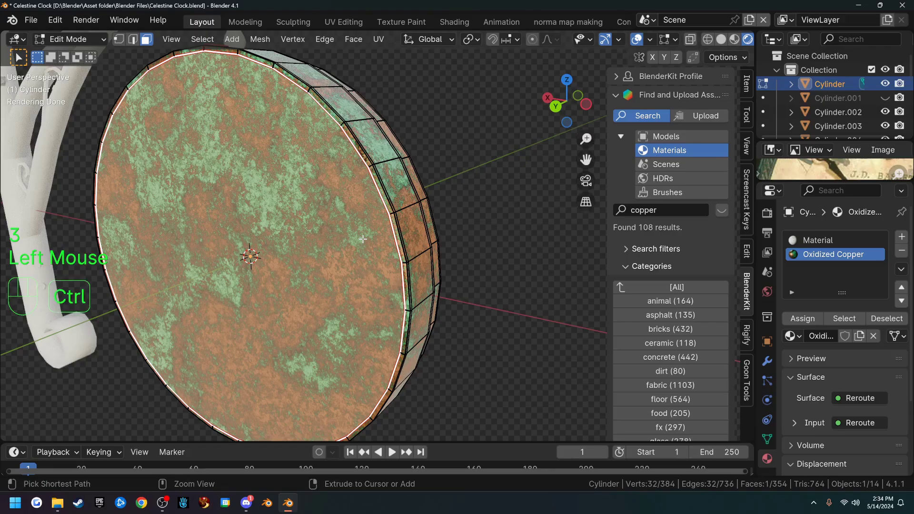
- Grow the back-face selection five times to include the casing's rear side band up to the groove
{"action": "key", "text": "ctrl+KP_Add"}
{"action": "key", "text": "ctrl+KP_Add"}
{"action": "key", "text": "ctrl+KP_Add"}
{"action": "mouse_move", "coordinate": [386, 244]}
{"action": "middle_mouse_down"}
{"action": "mouse_move", "coordinate": [404, 232]}
{"action": "mouse_move", "coordinate": [412, 245]}
{"action": "mouse_move", "coordinate": [401, 241]}
{"action": "middle_mouse_up"}
{"action": "scroll", "coordinate": [392, 241], "scroll_direction": "up", "scroll_amount": 2}
{"action": "key", "text": "ctrl+KP_Add"}
{"action": "key", "text": "ctrl+KP_Add"}
{"action": "scroll", "coordinate": [400, 240], "scroll_direction": "up", "scroll_amount": 2}
{"action": "scroll", "coordinate": [396, 238], "scroll_direction": "up", "scroll_amount": 1}
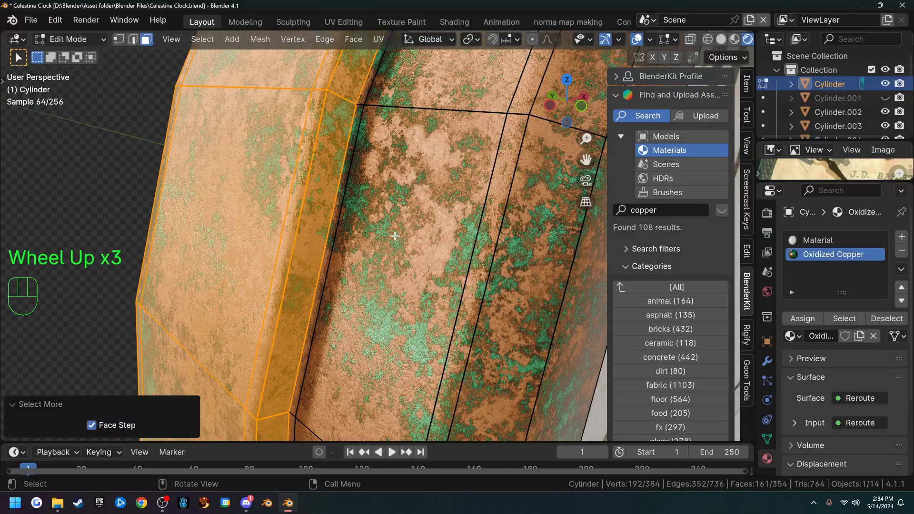
{"action": "middle_click_drag", "start_coordinate": [362, 203], "coordinate": [453, 220]}
{"action": "scroll", "coordinate": [452, 223], "scroll_direction": "down", "scroll_amount": 3}
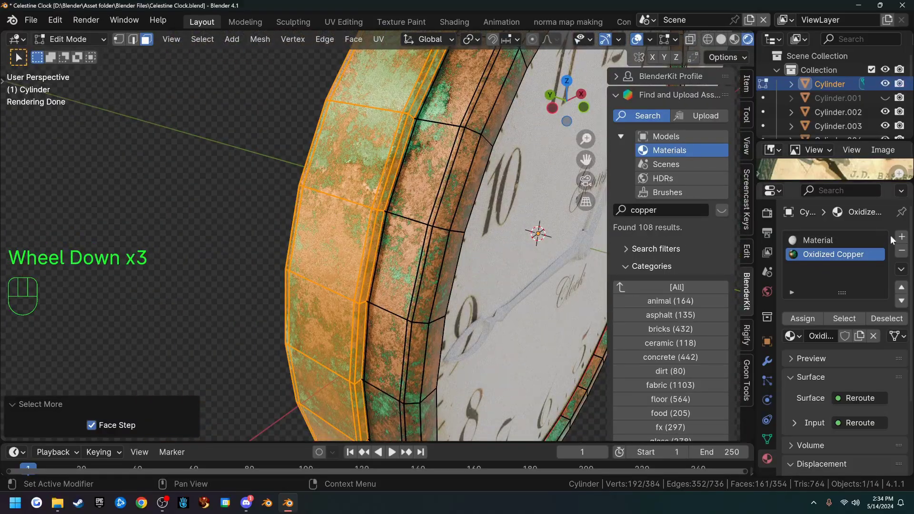
- Add a third material slot with a new material and assign it to the selected rear casing faces
{"action": "left_click", "coordinate": [903, 238]}
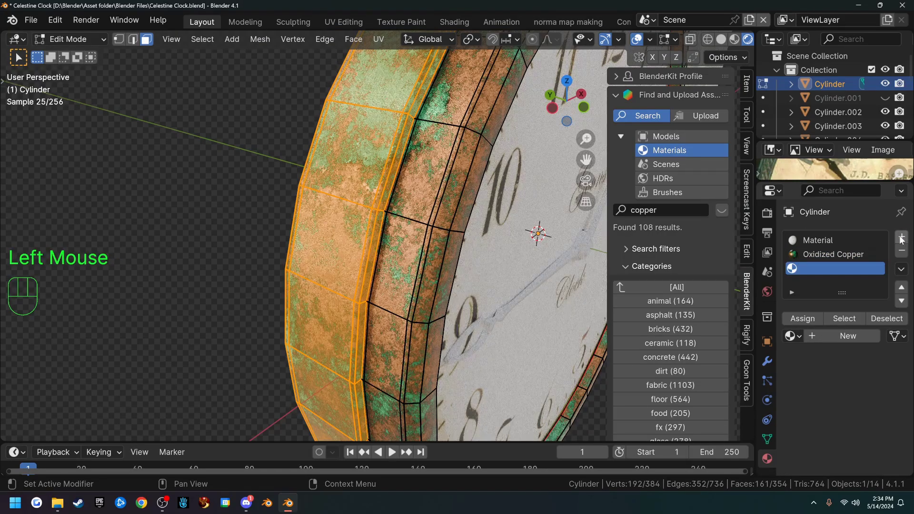
{"action": "left_click", "coordinate": [842, 337]}
{"action": "left_click", "coordinate": [802, 319]}
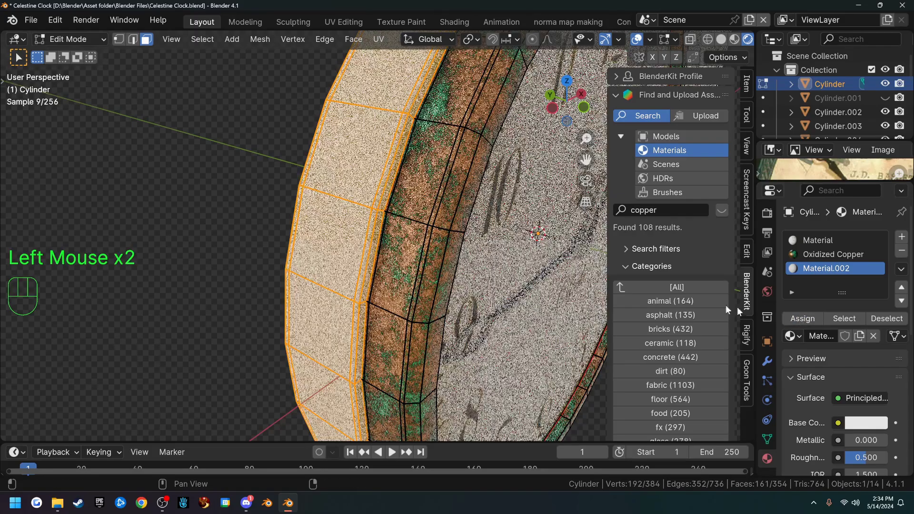
- Reload the BlenderKit material results for the metal category
{"action": "scroll", "coordinate": [476, 238], "scroll_direction": "down", "scroll_amount": 2}
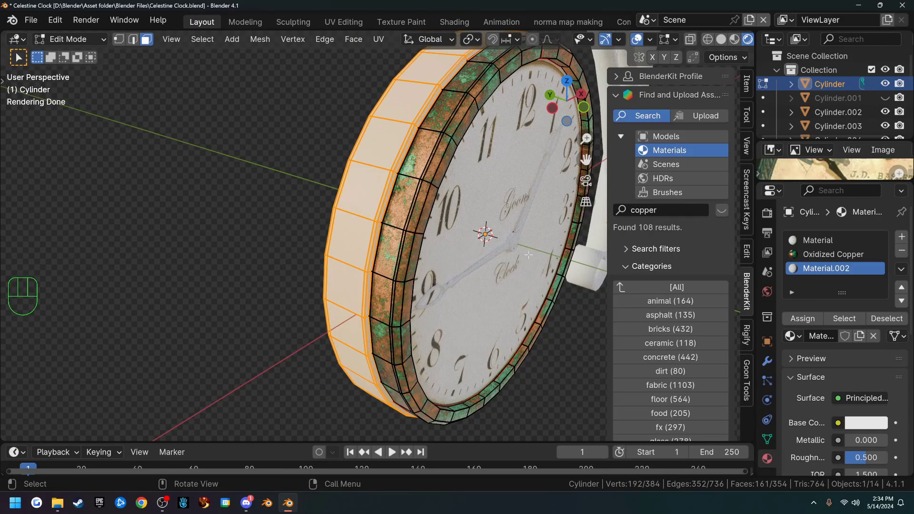
{"action": "middle_click_drag", "start_coordinate": [518, 275], "coordinate": [510, 257]}
{"action": "scroll", "coordinate": [510, 257], "scroll_direction": "down", "scroll_amount": 2}
{"action": "scroll", "coordinate": [510, 257], "scroll_direction": "up", "scroll_amount": 1}
{"action": "scroll", "coordinate": [510, 257], "scroll_direction": "up", "scroll_amount": 1}
{"action": "scroll", "coordinate": [664, 321], "scroll_direction": "down", "scroll_amount": 4}
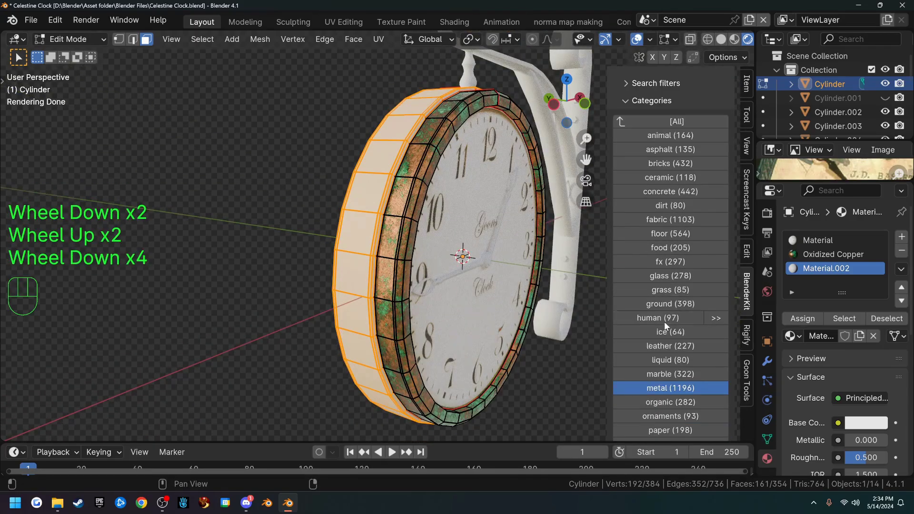
{"action": "left_click", "coordinate": [668, 387]}
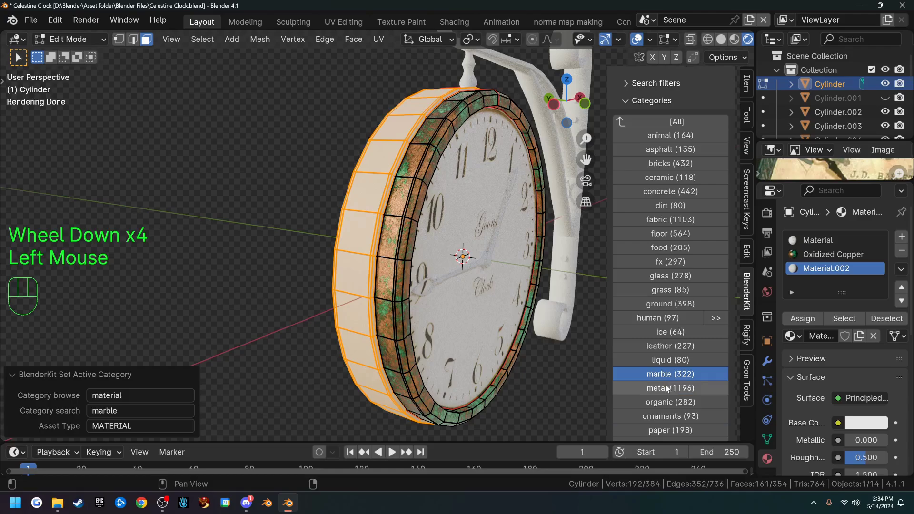
{"action": "left_click", "coordinate": [668, 388]}
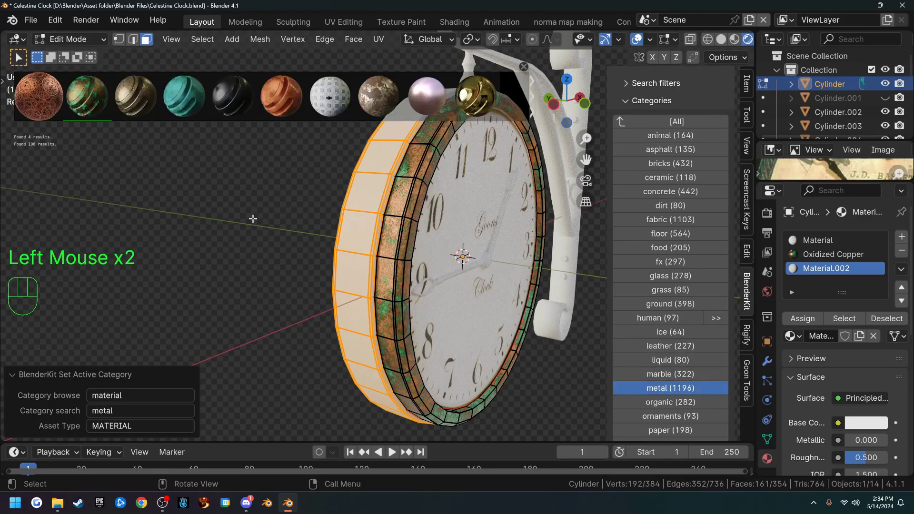
- Return to Object Mode, apply the Rusted Bronze material to the casing's rear section and view it from behind
{"action": "mouse_move", "coordinate": [136, 95]}
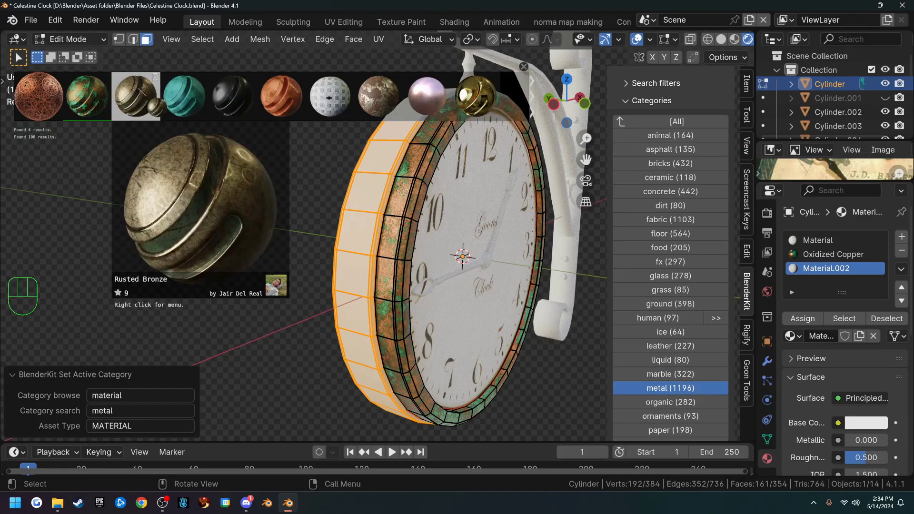
{"action": "left_click_drag", "start_coordinate": [136, 95], "coordinate": [143, 104]}
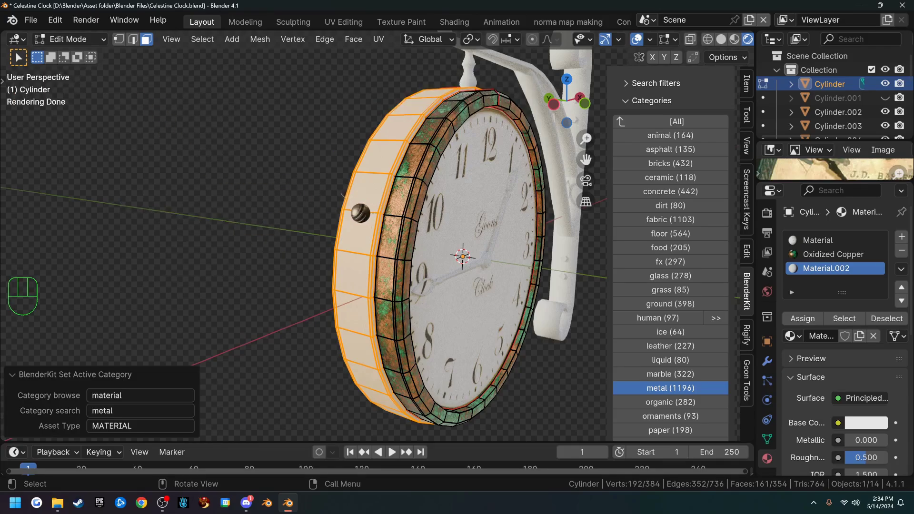
{"action": "left_click_drag", "start_coordinate": [251, 172], "coordinate": [217, 163]}
{"action": "key", "text": "Tab"}
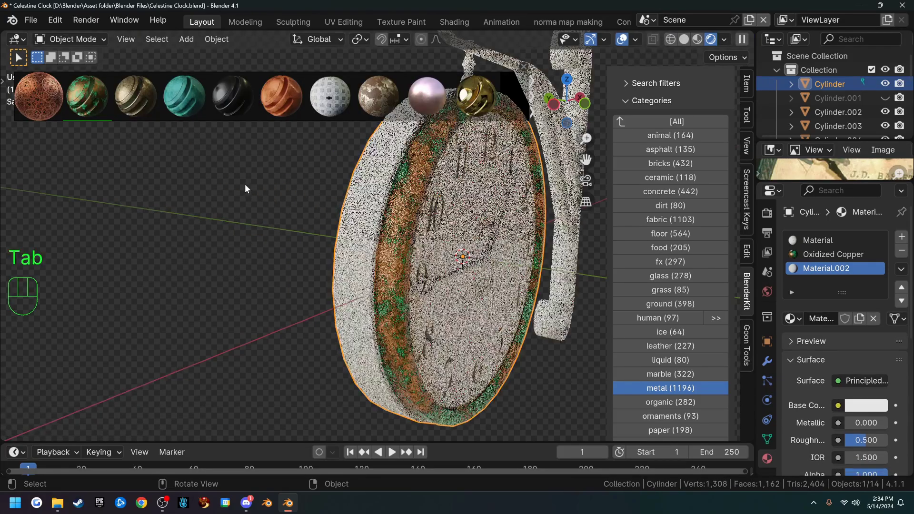
{"action": "left_click_drag", "start_coordinate": [136, 95], "coordinate": [364, 204]}
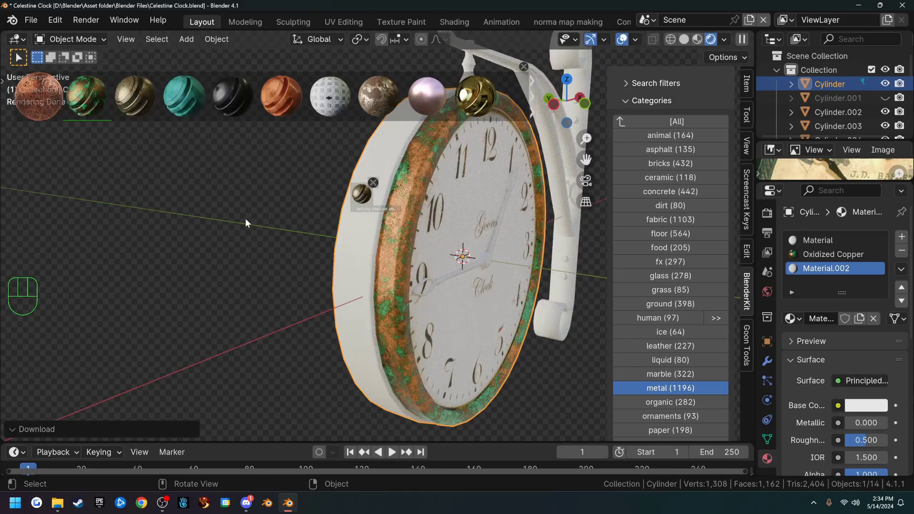
{"action": "middle_click_drag", "start_coordinate": [243, 219], "coordinate": [364, 239]}
{"action": "scroll", "coordinate": [251, 212], "scroll_direction": "down", "scroll_amount": 1}
{"action": "left_click", "coordinate": [239, 239]}
{"action": "left_click", "coordinate": [364, 239]}
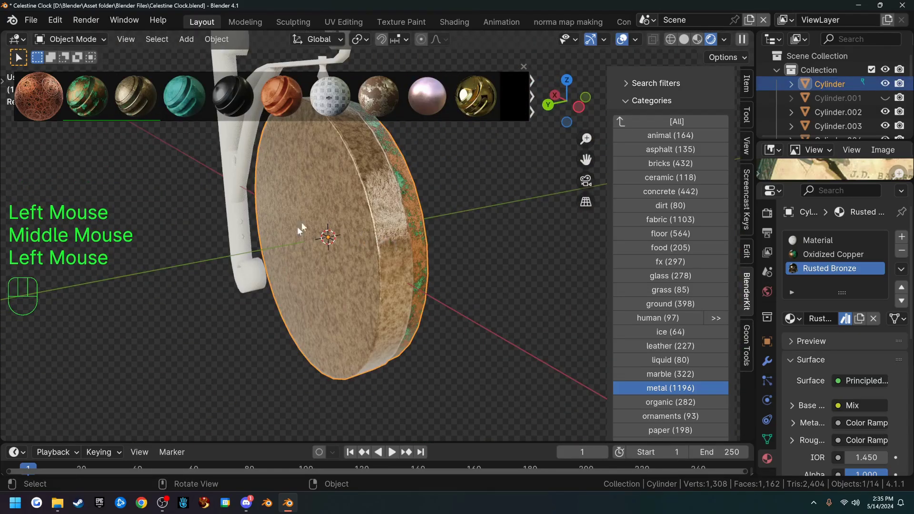
- Open the Shading workspace and examine the Rusted Bronze material's node tree up to its Color Ramp nodes
{"action": "left_click", "coordinate": [456, 22]}
{"action": "scroll", "coordinate": [412, 366], "scroll_direction": "down", "scroll_amount": 4}
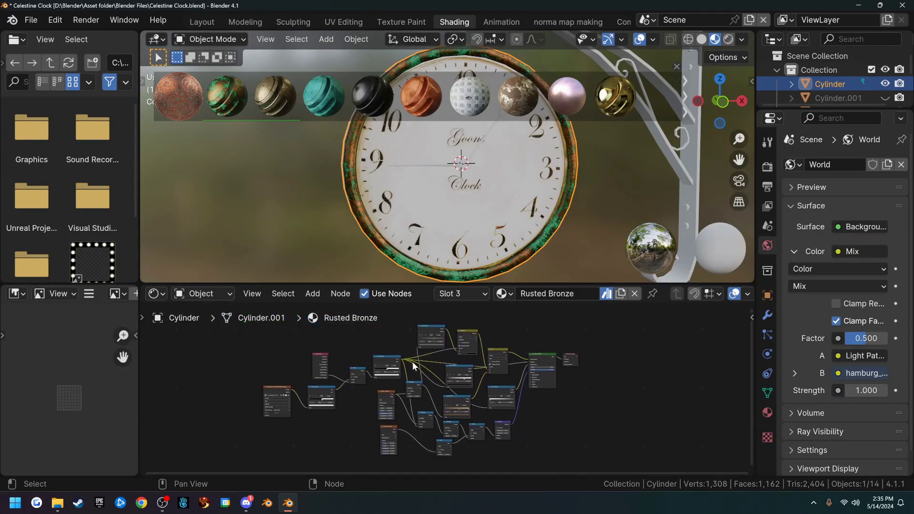
{"action": "scroll", "coordinate": [423, 372], "scroll_direction": "up", "scroll_amount": 2}
{"action": "scroll", "coordinate": [425, 366], "scroll_direction": "up", "scroll_amount": 5}
{"action": "middle_click_drag", "start_coordinate": [421, 367], "coordinate": [555, 317]}
{"action": "scroll", "coordinate": [491, 451], "scroll_direction": "up", "scroll_amount": 7}
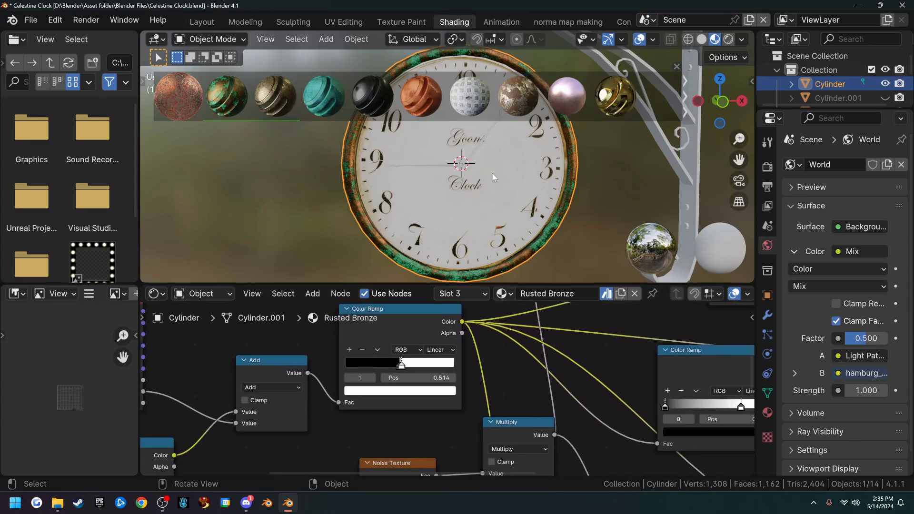
{"action": "scroll", "coordinate": [449, 387], "scroll_direction": "down", "scroll_amount": 2}
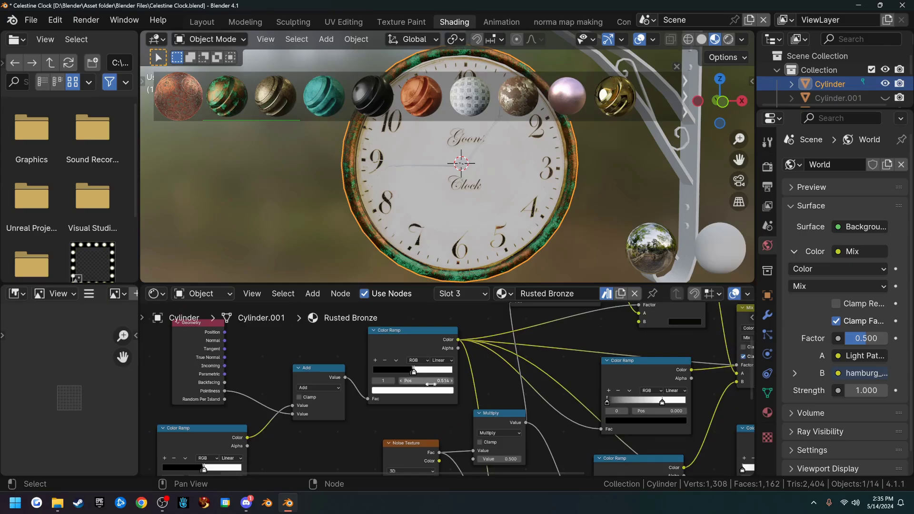
- Switch the Shading workspace's viewport to Rendered shading and view the bronze back of the casing
{"action": "middle_click_drag", "start_coordinate": [509, 228], "coordinate": [530, 185]}
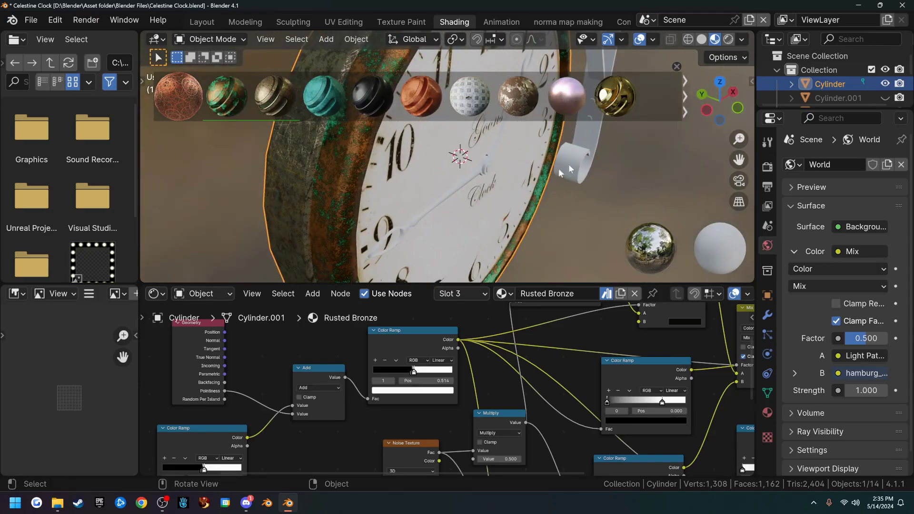
{"action": "left_click", "coordinate": [729, 40]}
{"action": "mouse_move", "coordinate": [471, 191]}
{"action": "middle_mouse_down"}
{"action": "mouse_move", "coordinate": [460, 176]}
{"action": "mouse_move", "coordinate": [514, 181]}
{"action": "middle_mouse_up"}
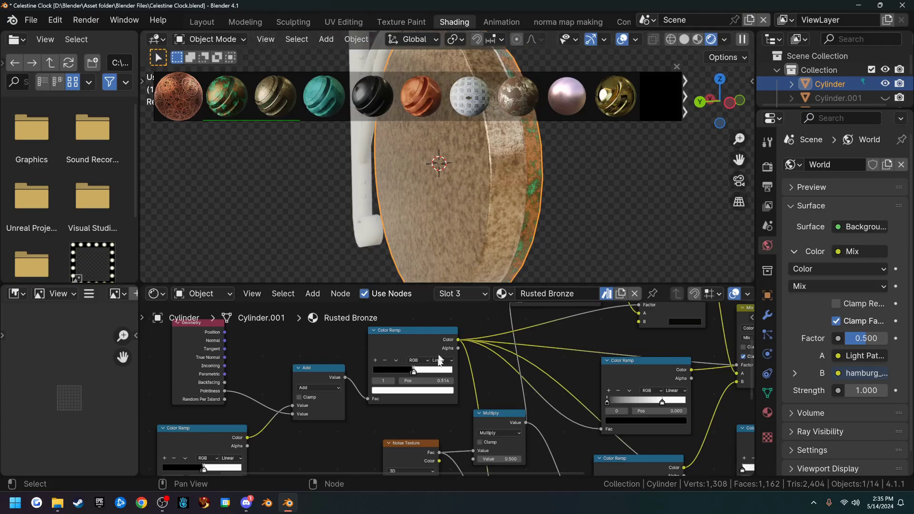
- Darken the first color stop of the brown three-stop Color Ramp in the Rusted Bronze material
{"action": "scroll", "coordinate": [526, 411], "scroll_direction": "down", "scroll_amount": 5}
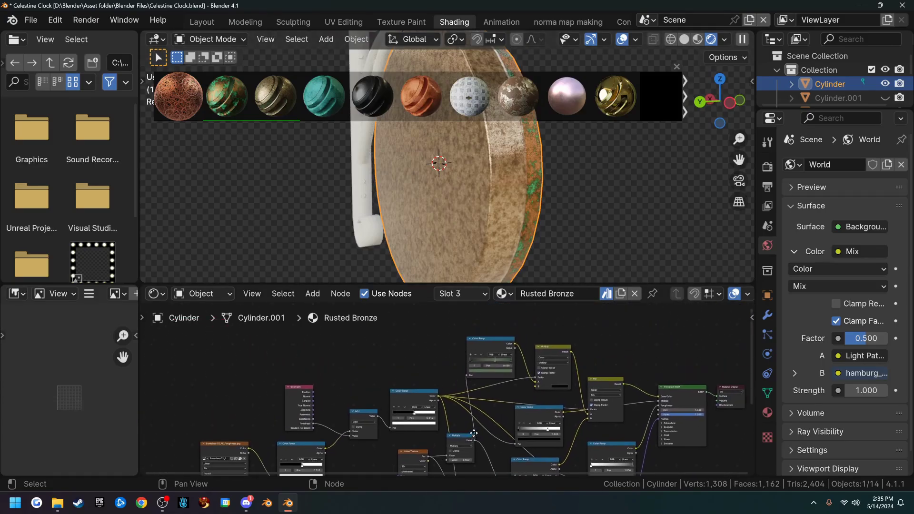
{"action": "middle_click_drag", "start_coordinate": [495, 403], "coordinate": [469, 366]}
{"action": "scroll", "coordinate": [476, 377], "scroll_direction": "up", "scroll_amount": 3}
{"action": "scroll", "coordinate": [487, 387], "scroll_direction": "up", "scroll_amount": 8}
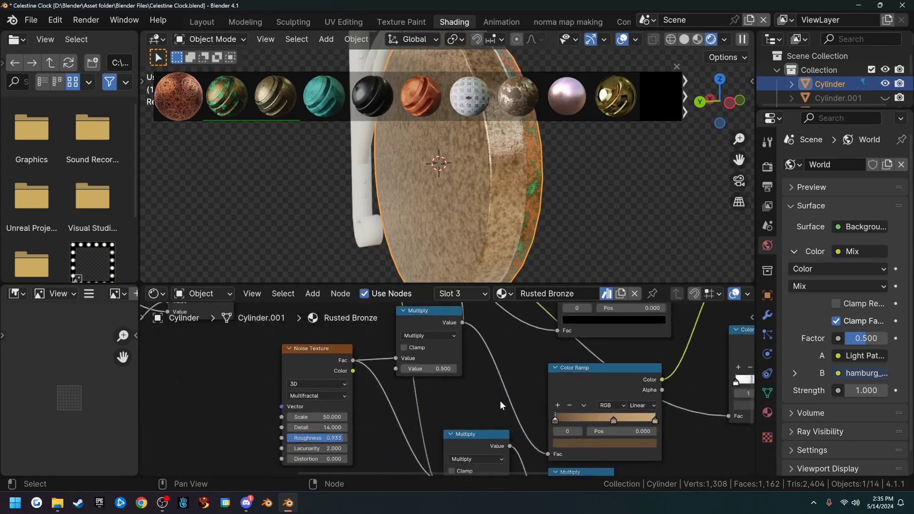
{"action": "scroll", "coordinate": [477, 376], "scroll_direction": "down", "scroll_amount": 4}
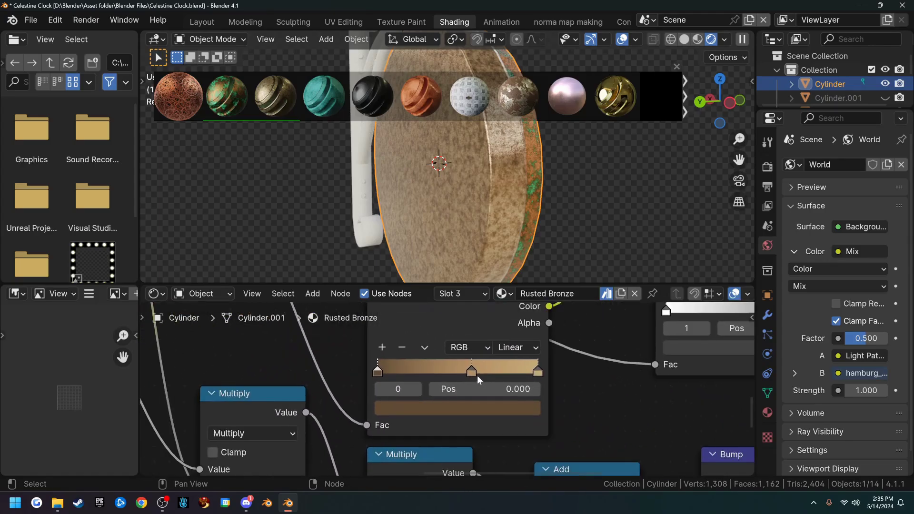
{"action": "middle_click_drag", "start_coordinate": [565, 362], "coordinate": [550, 394]}
{"action": "scroll", "coordinate": [558, 399], "scroll_direction": "up", "scroll_amount": 2}
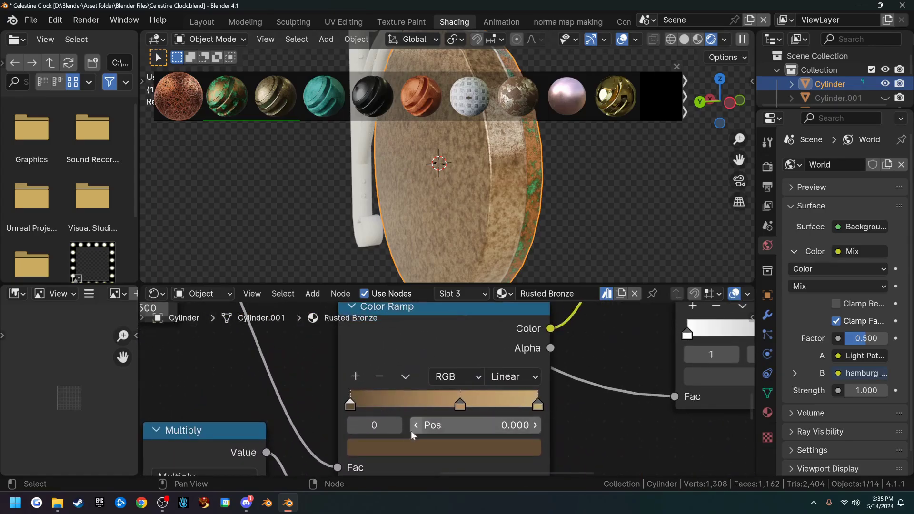
{"action": "left_click", "coordinate": [458, 450]}
{"action": "scroll", "coordinate": [453, 295], "scroll_direction": "down", "scroll_amount": 4}
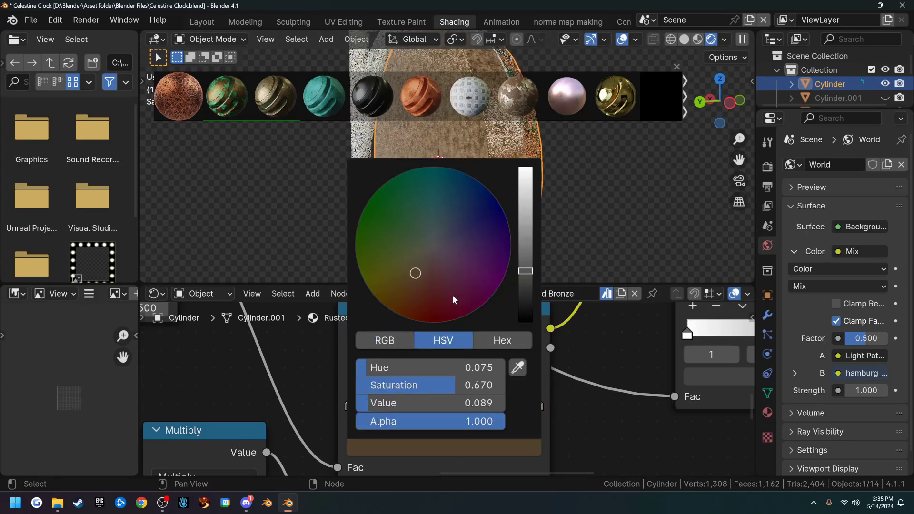
{"action": "scroll", "coordinate": [452, 296], "scroll_direction": "down", "scroll_amount": 1}
{"action": "scroll", "coordinate": [452, 295], "scroll_direction": "up", "scroll_amount": 1}
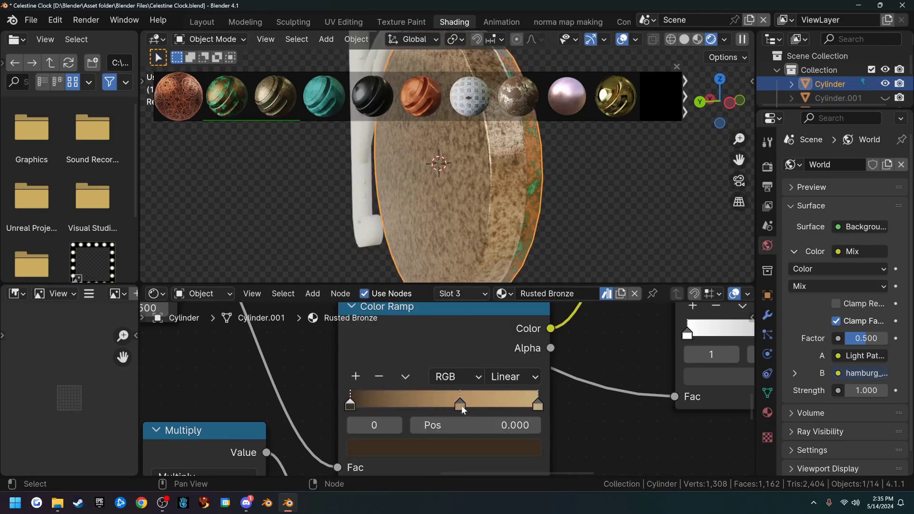
- Darken the middle and last color stops of the brown three-stop Color Ramp in the Rusted Bronze material
{"action": "left_click", "coordinate": [460, 406]}
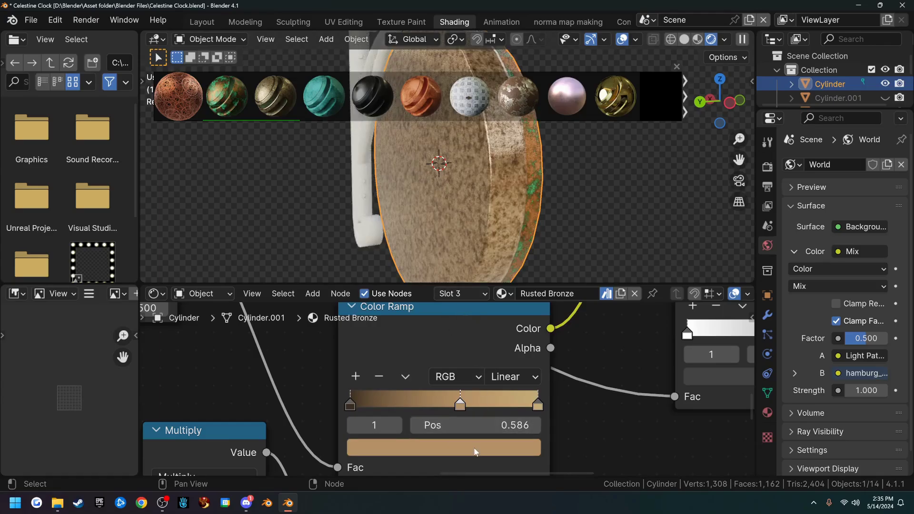
{"action": "left_click", "coordinate": [475, 449]}
{"action": "scroll", "coordinate": [467, 262], "scroll_direction": "down", "scroll_amount": 6, "text": "ctrl"}
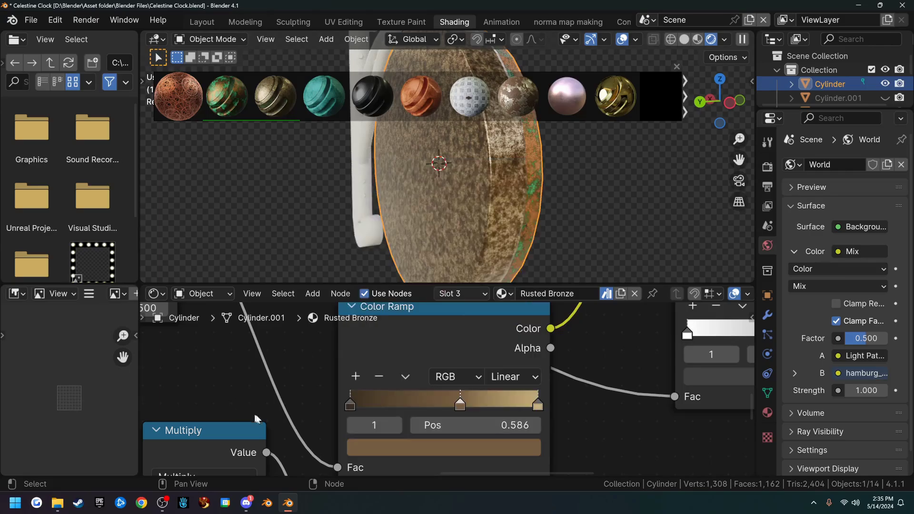
{"action": "left_click", "coordinate": [534, 406]}
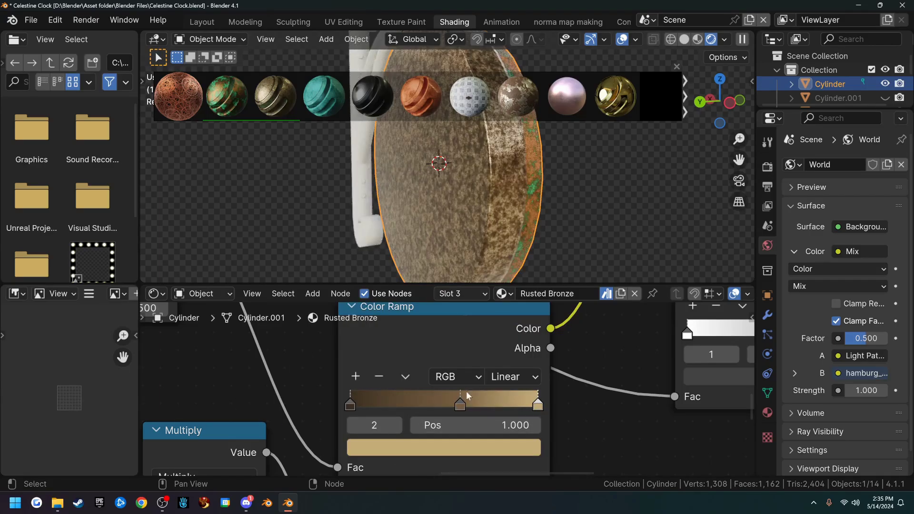
{"action": "left_click", "coordinate": [457, 446]}
{"action": "scroll", "coordinate": [457, 271], "scroll_direction": "down", "scroll_amount": 3}
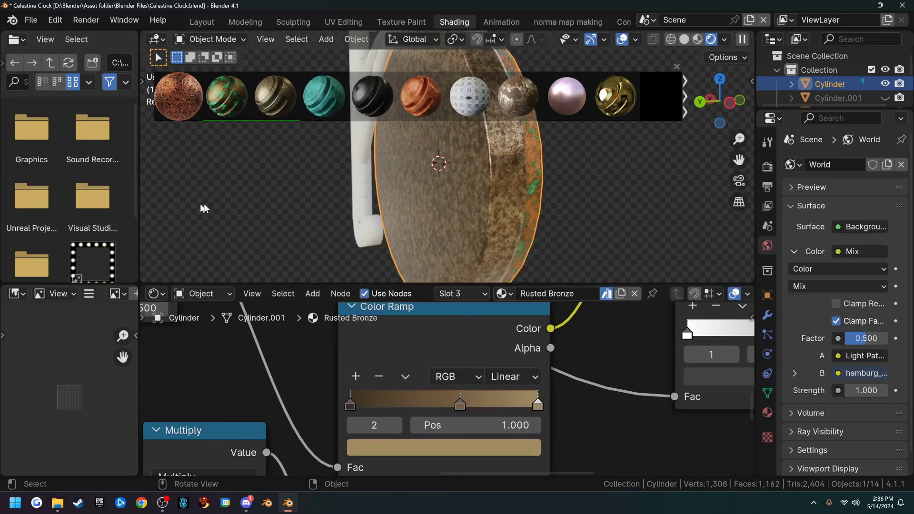
- Return to the Layout workspace and inspect the clock's materials from the front and the back
{"action": "left_click", "coordinate": [202, 22]}
{"action": "mouse_move", "coordinate": [190, 207]}
{"action": "middle_mouse_down"}
{"action": "mouse_move", "coordinate": [456, 289]}
{"action": "mouse_move", "coordinate": [310, 275]}
{"action": "mouse_move", "coordinate": [327, 273]}
{"action": "mouse_move", "coordinate": [286, 293]}
{"action": "middle_mouse_up"}
{"action": "left_click", "coordinate": [281, 296]}
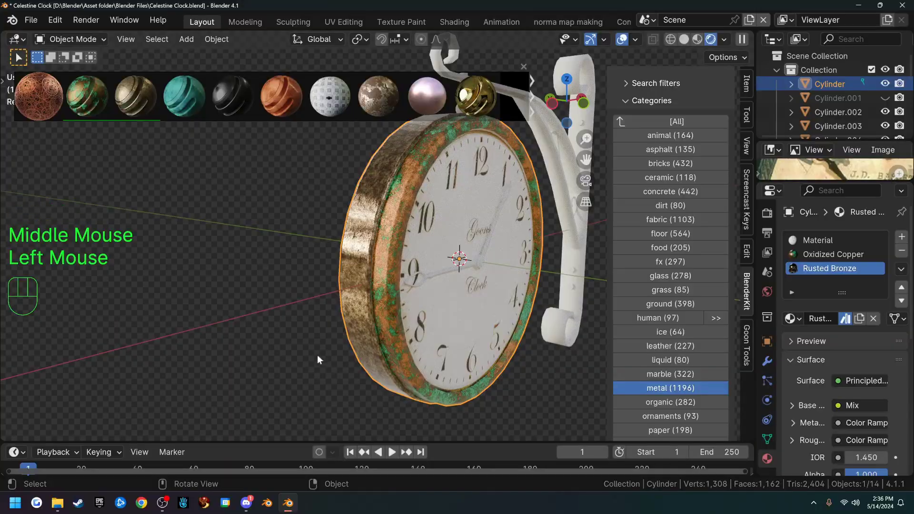
{"action": "left_click", "coordinate": [302, 355]}
{"action": "middle_click_drag", "start_coordinate": [304, 358], "coordinate": [433, 341]}
{"action": "scroll", "coordinate": [424, 341], "scroll_direction": "up", "scroll_amount": 3}
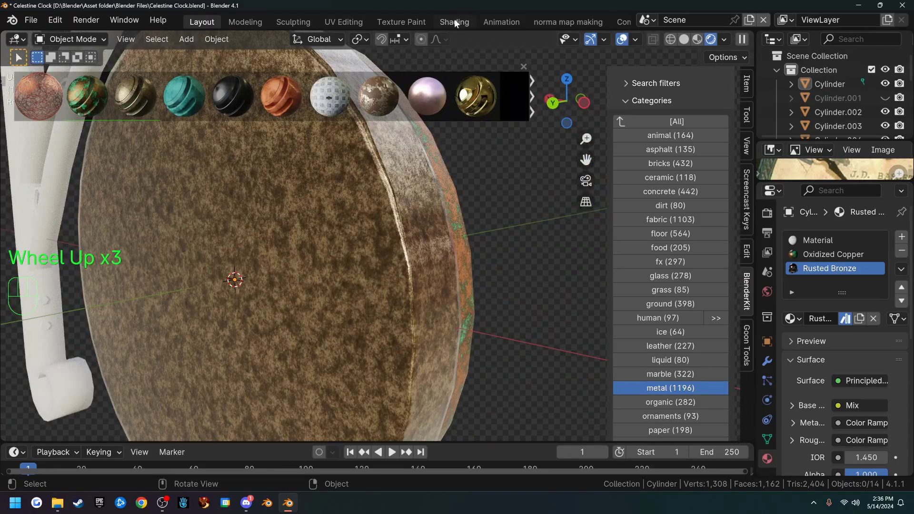
- Reopen the Shading workspace, locate the Rusted Bronze material's two Noise Texture nodes and maximize the node editor
{"action": "left_click", "coordinate": [454, 22]}
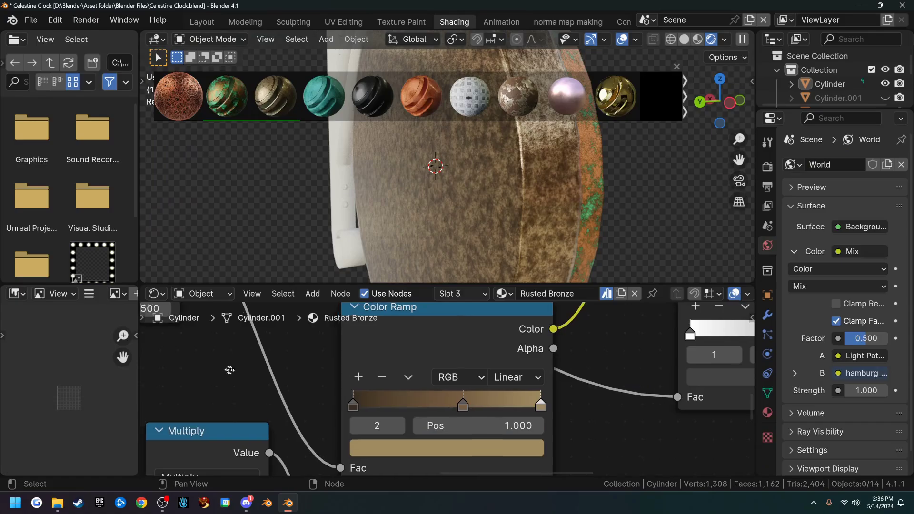
{"action": "scroll", "coordinate": [434, 428], "scroll_direction": "down", "scroll_amount": 6}
{"action": "scroll", "coordinate": [428, 423], "scroll_direction": "down", "scroll_amount": 5}
{"action": "middle_click_drag", "start_coordinate": [399, 410], "coordinate": [332, 390]}
{"action": "scroll", "coordinate": [408, 441], "scroll_direction": "up", "scroll_amount": 5}
{"action": "scroll", "coordinate": [382, 464], "scroll_direction": "up", "scroll_amount": 2}
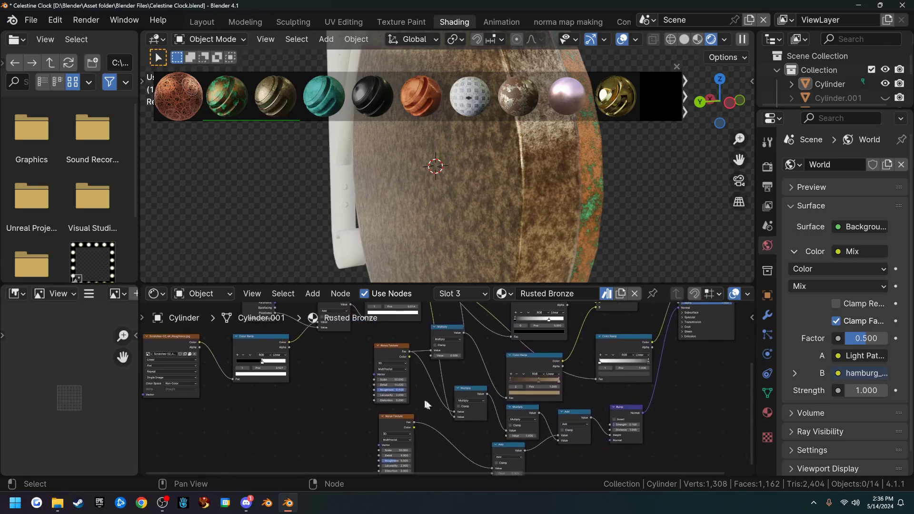
{"action": "middle_click_drag", "start_coordinate": [424, 392], "coordinate": [488, 363]}
{"action": "scroll", "coordinate": [454, 424], "scroll_direction": "up", "scroll_amount": 3}
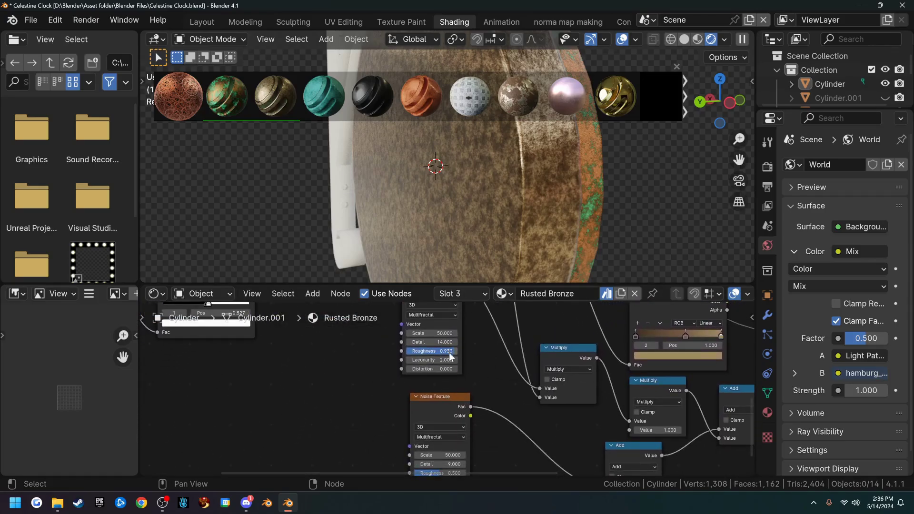
{"action": "scroll", "coordinate": [450, 355], "scroll_direction": "up", "scroll_amount": 2}
{"action": "key", "text": "ctrl+space"}
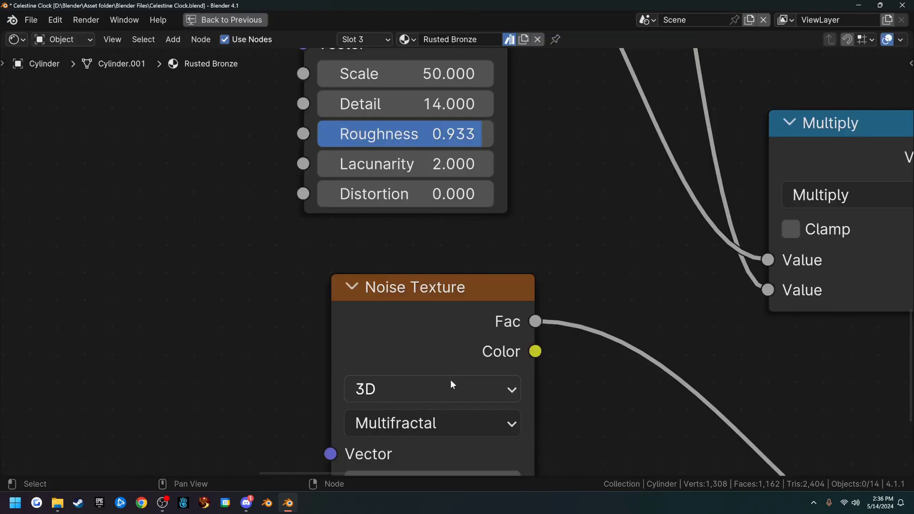
- Add a Value node and connect it to the Scale inputs of both Noise Texture nodes
{"action": "scroll", "coordinate": [450, 379], "scroll_direction": "down", "scroll_amount": 3}
{"action": "middle_click_drag", "start_coordinate": [338, 349], "coordinate": [400, 393]}
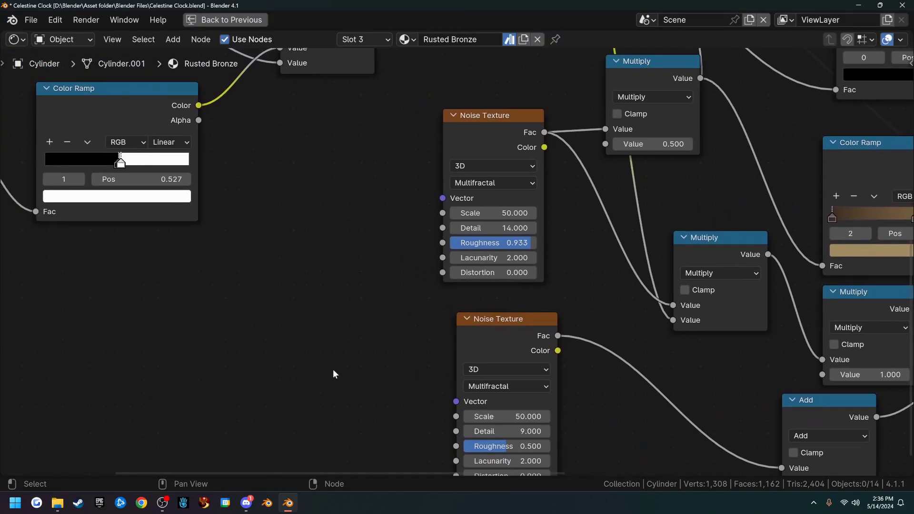
{"action": "key", "text": "shift+a"}
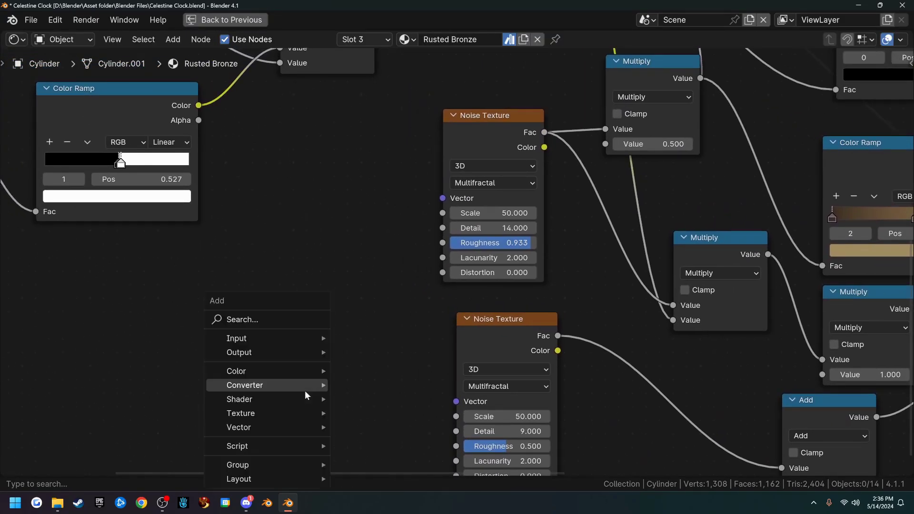
{"action": "left_click", "coordinate": [250, 325]}
{"action": "type", "text": "va"}
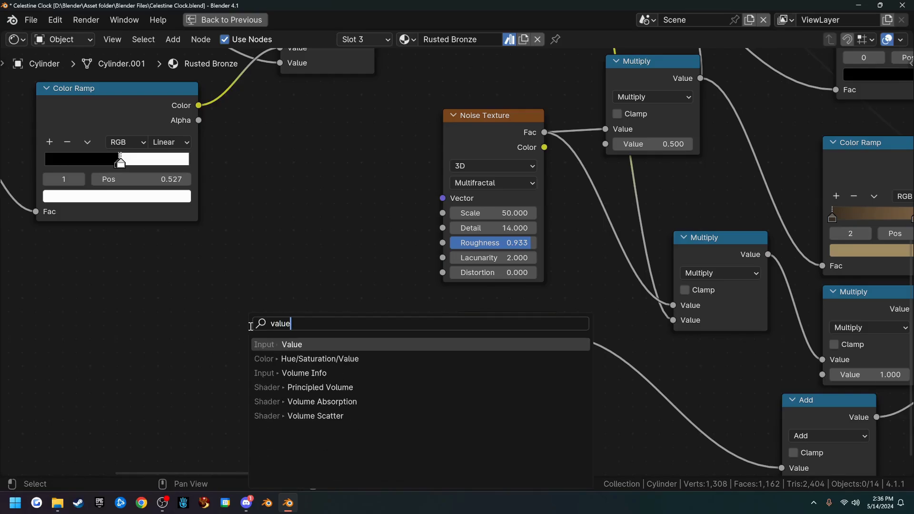
{"action": "type", "text": "lue"}
{"action": "left_click", "coordinate": [300, 343]}
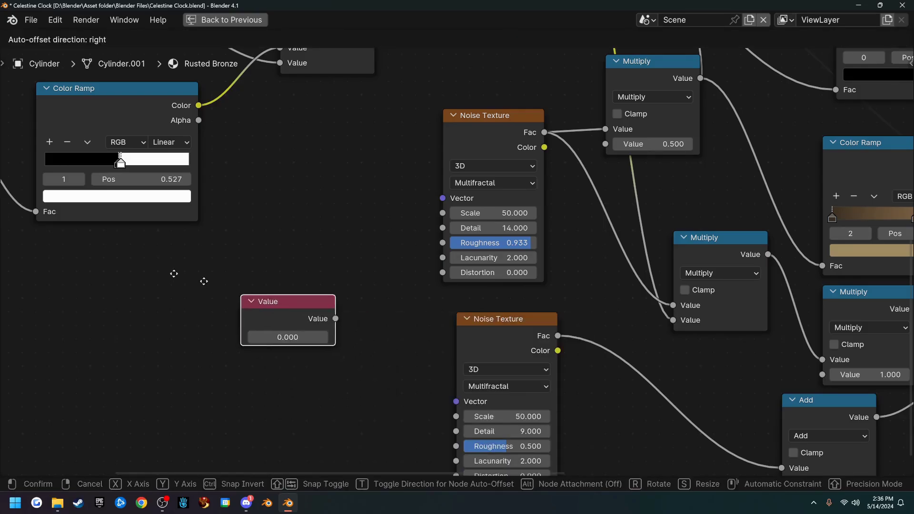
{"action": "left_click", "coordinate": [241, 299]}
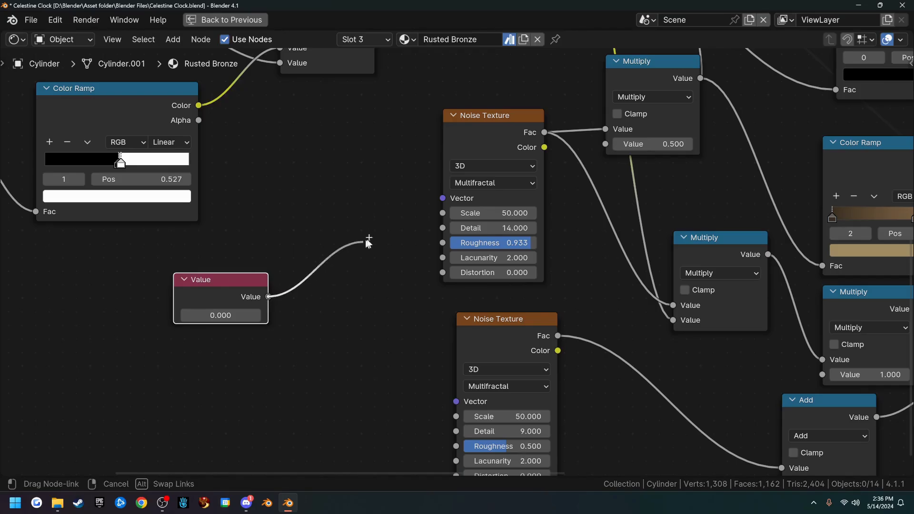
{"action": "left_click_drag", "start_coordinate": [444, 212], "coordinate": [445, 212]}
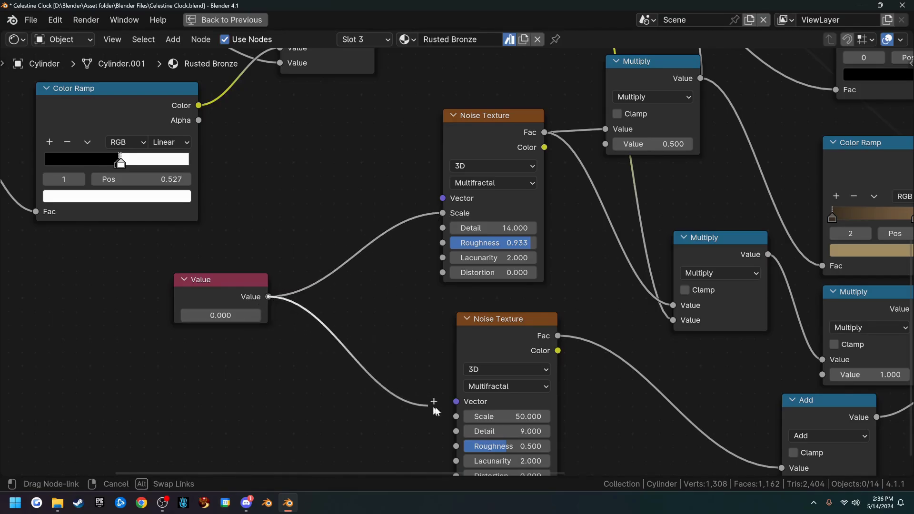
{"action": "left_click_drag", "start_coordinate": [454, 417], "coordinate": [455, 416]}
- Examine how the two Noise Texture nodes feed the rest of the tree, and restore the node editor's normal size
{"action": "scroll", "coordinate": [378, 287], "scroll_direction": "down", "scroll_amount": 9}
{"action": "middle_click_drag", "start_coordinate": [412, 217], "coordinate": [356, 294]}
{"action": "scroll", "coordinate": [470, 381], "scroll_direction": "up", "scroll_amount": 7}
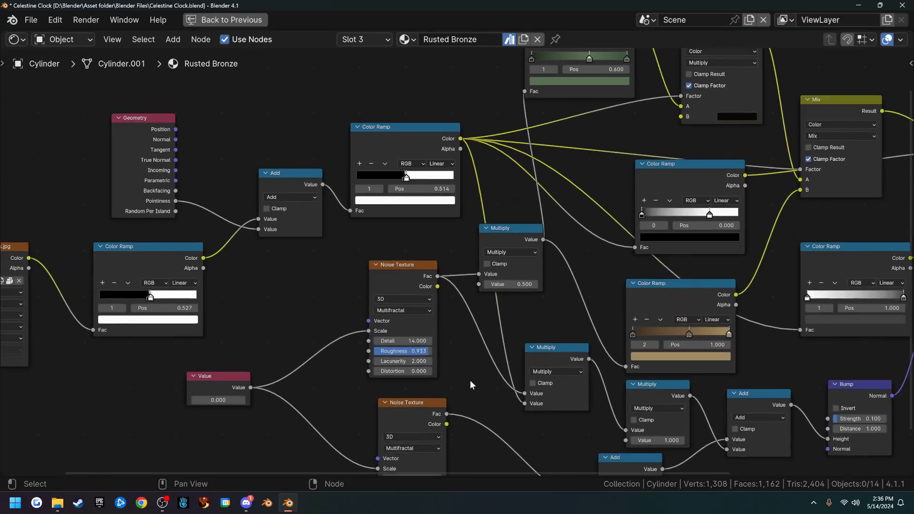
{"action": "scroll", "coordinate": [480, 399], "scroll_direction": "up", "scroll_amount": 3}
{"action": "middle_click_drag", "start_coordinate": [482, 371], "coordinate": [487, 218]}
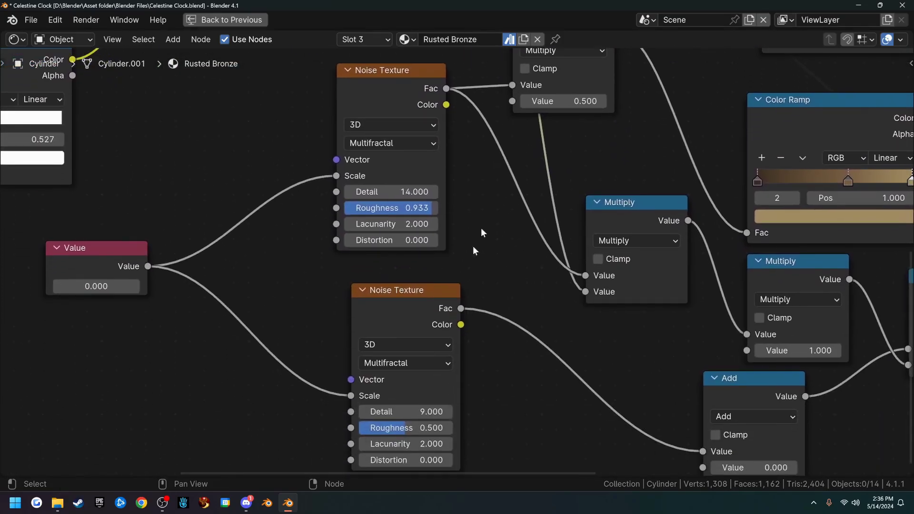
{"action": "scroll", "coordinate": [495, 343], "scroll_direction": "down", "scroll_amount": 3}
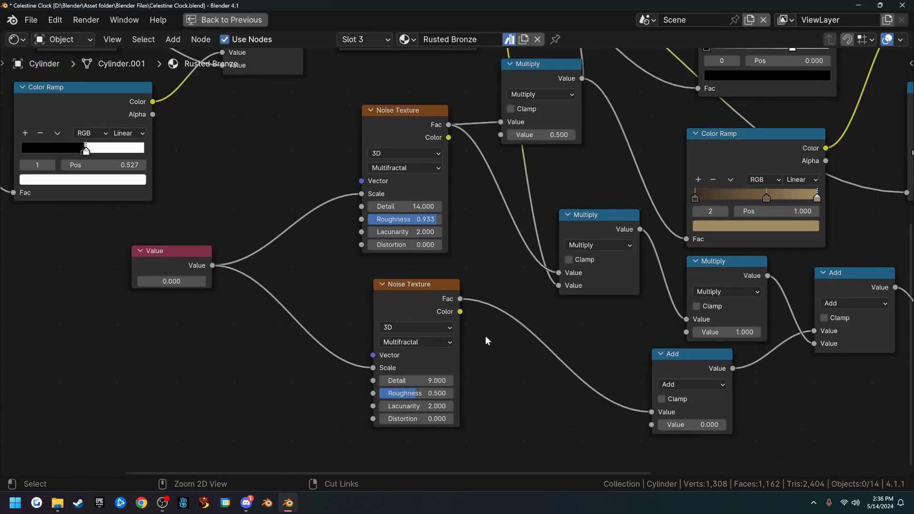
{"action": "key", "text": "ctrl+space"}
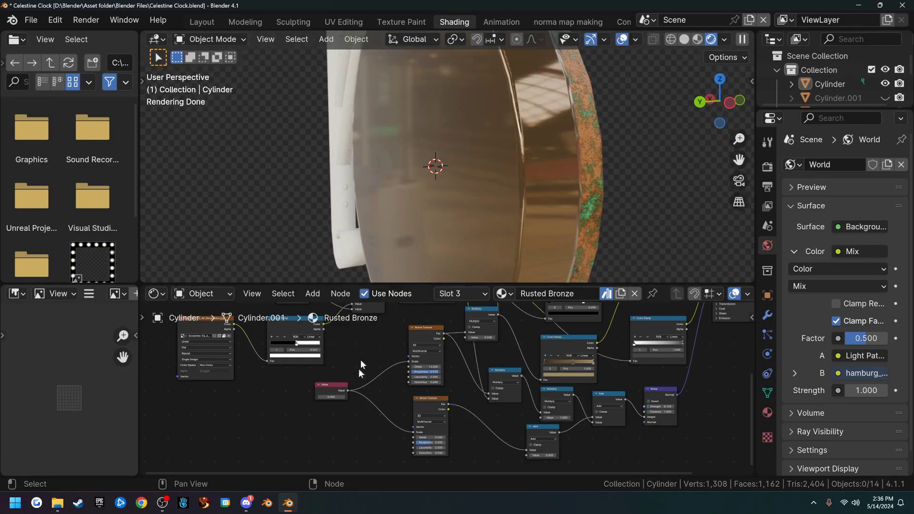
- Set the Value node controlling both noise scales to 0.5 and view the clock from the front
{"action": "left_click", "coordinate": [331, 397]}
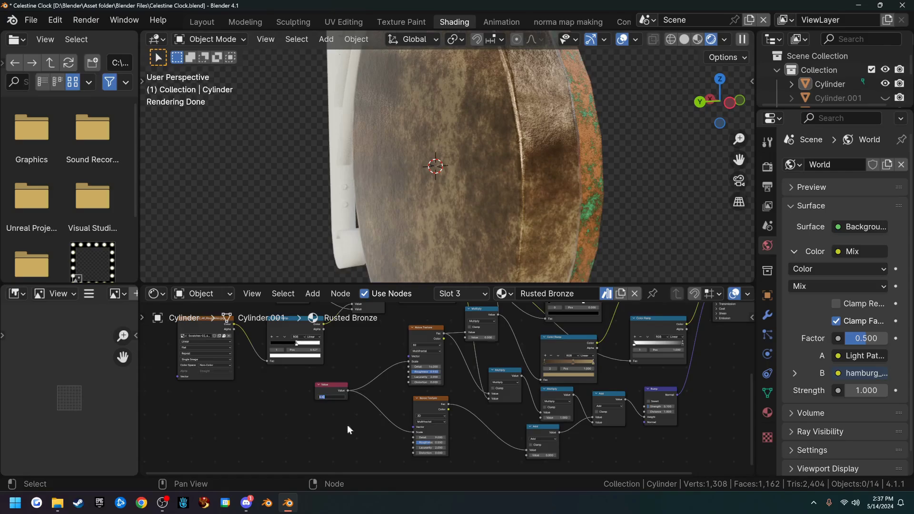
{"action": "scroll", "coordinate": [317, 424], "scroll_direction": "up", "scroll_amount": 6}
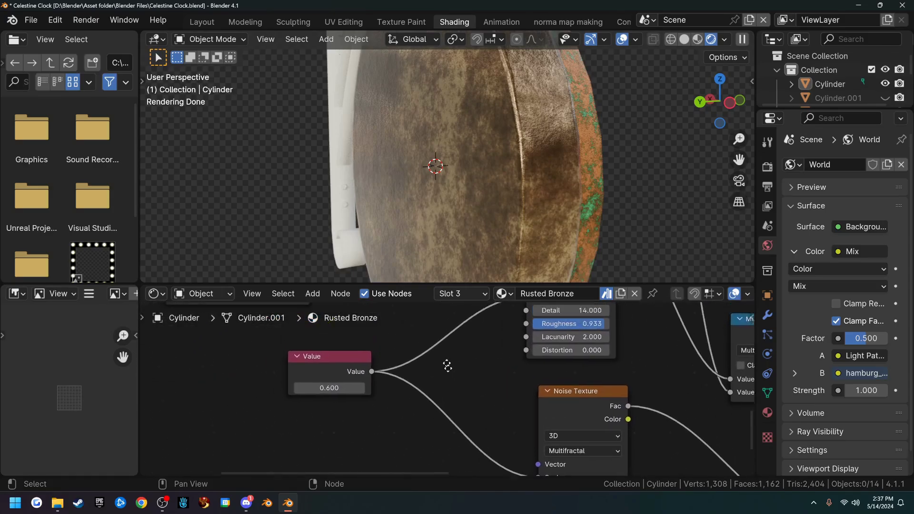
{"action": "left_click_drag", "start_coordinate": [333, 430], "coordinate": [653, 431]}
{"action": "middle_click_drag", "start_coordinate": [428, 210], "coordinate": [400, 241]}
{"action": "middle_click_drag", "start_coordinate": [373, 137], "coordinate": [378, 198]}
{"action": "scroll", "coordinate": [402, 236], "scroll_direction": "up", "scroll_amount": 2}
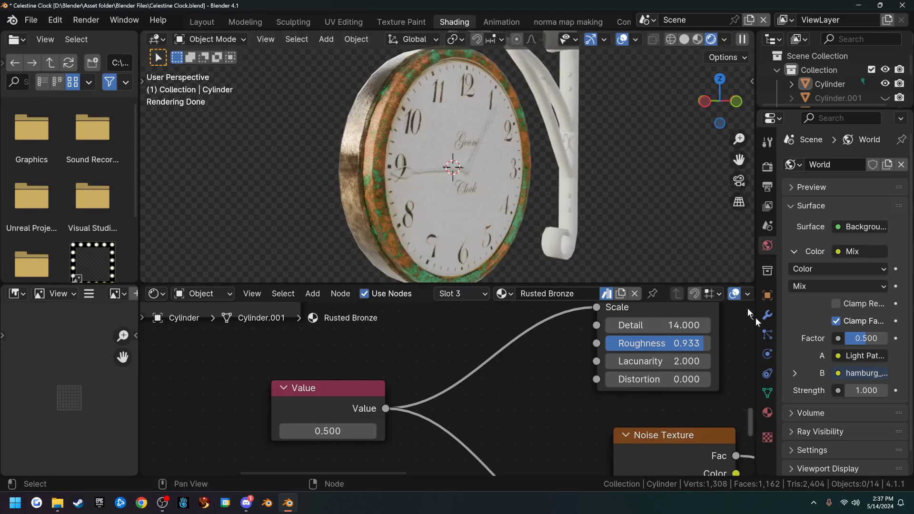
- Select the Oxidized Copper material slot on the casing and bring its node tree into view
{"action": "left_click", "coordinate": [767, 412]}
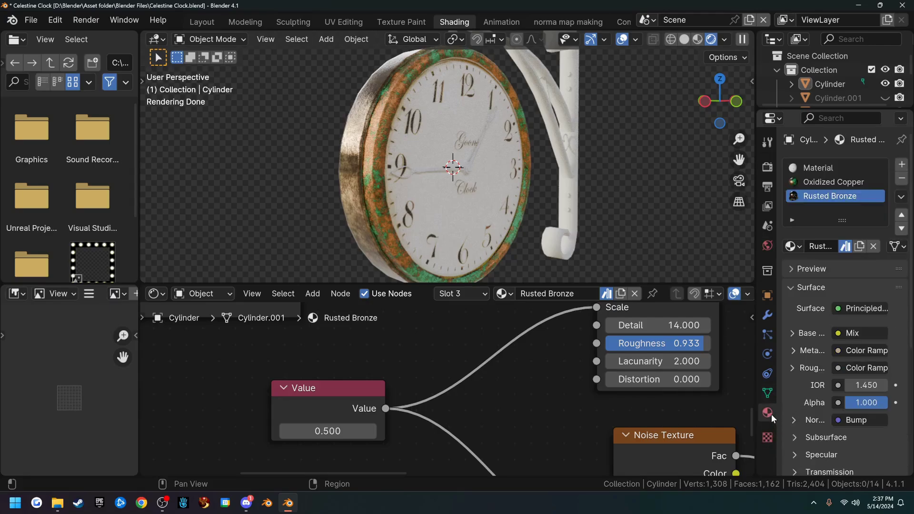
{"action": "left_click", "coordinate": [832, 181]}
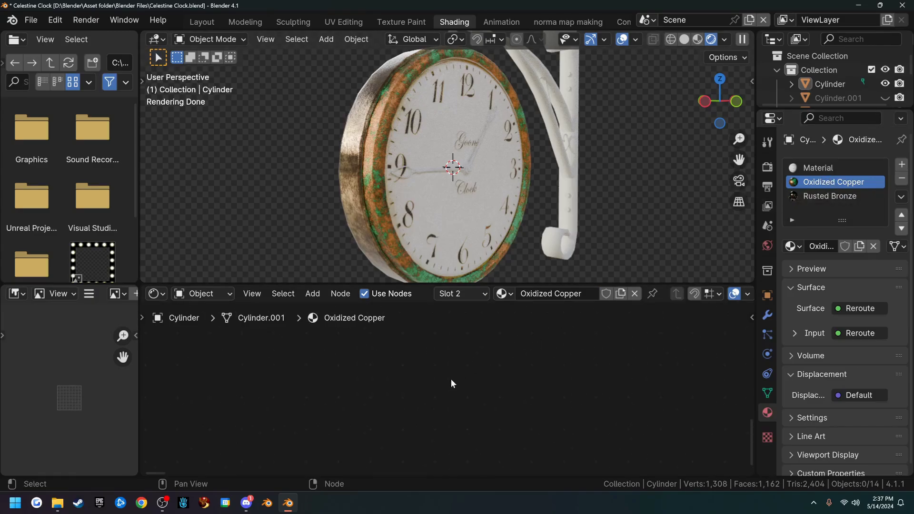
{"action": "key", "text": "Home"}
{"action": "scroll", "coordinate": [451, 392], "scroll_direction": "up", "scroll_amount": 8}
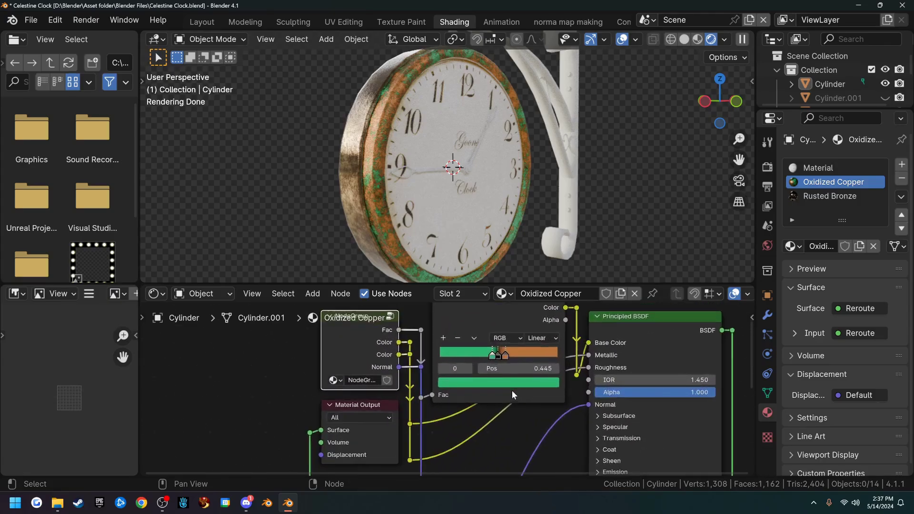
- Move the green stop of the Oxidized Copper Color Ramp to position 0.230 and check the rim from the front
{"action": "scroll", "coordinate": [512, 391], "scroll_direction": "up", "scroll_amount": 3}
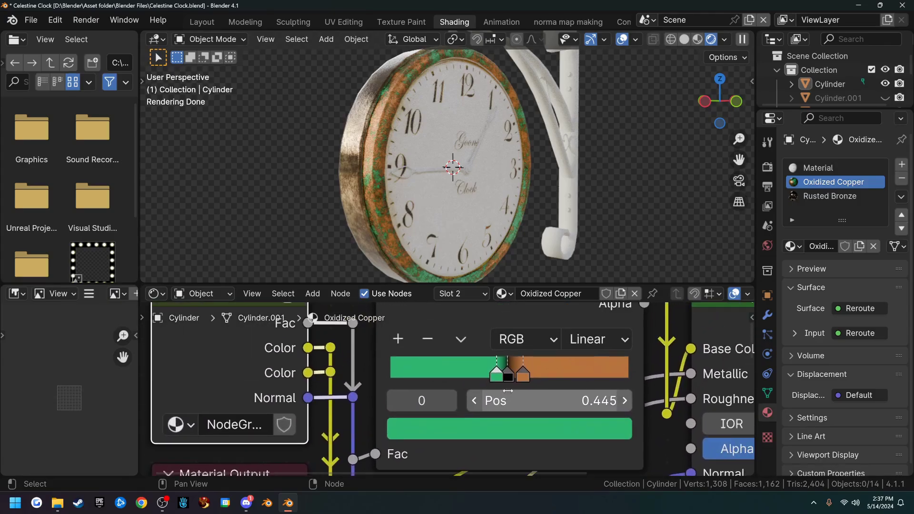
{"action": "scroll", "coordinate": [428, 214], "scroll_direction": "up", "scroll_amount": 4}
{"action": "scroll", "coordinate": [413, 204], "scroll_direction": "down", "scroll_amount": 2}
{"action": "scroll", "coordinate": [419, 168], "scroll_direction": "up", "scroll_amount": 2}
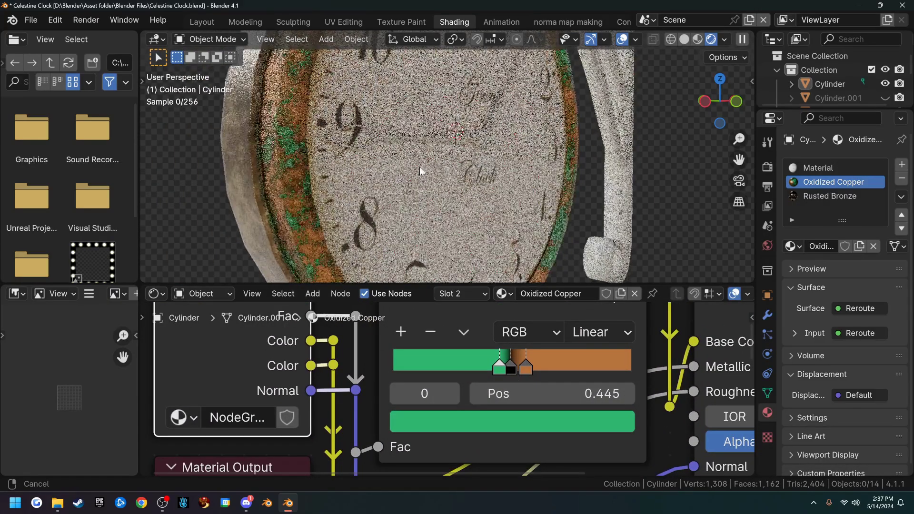
{"action": "scroll", "coordinate": [481, 370], "scroll_direction": "up", "scroll_amount": 3}
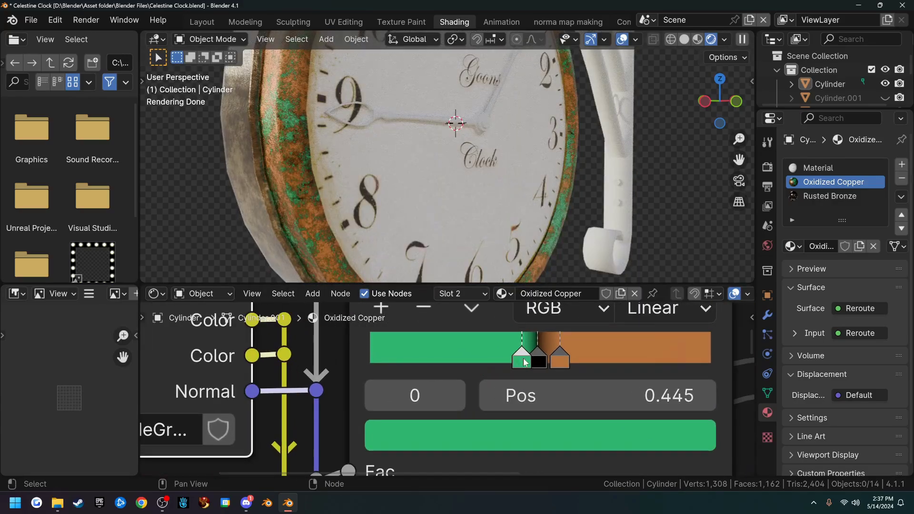
{"action": "left_click_drag", "start_coordinate": [524, 363], "coordinate": [448, 365]}
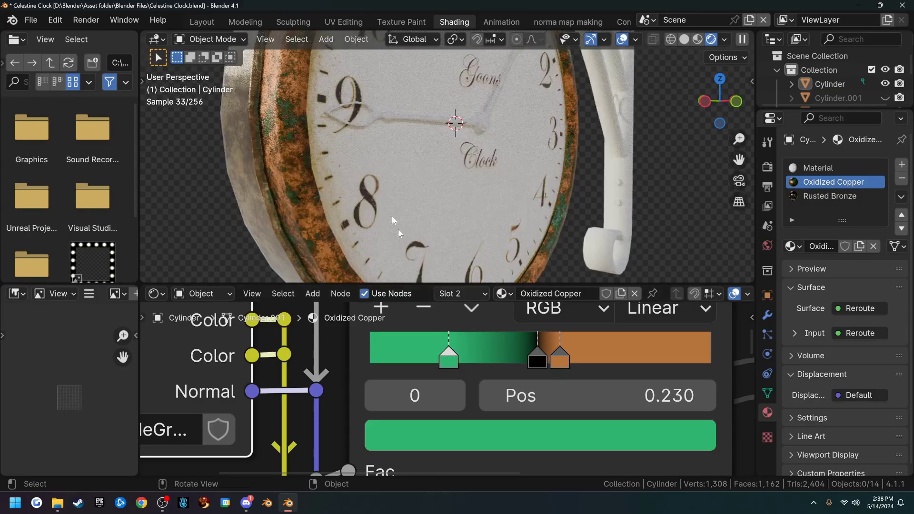
{"action": "scroll", "coordinate": [383, 190], "scroll_direction": "down", "scroll_amount": 3}
{"action": "middle_click_drag", "start_coordinate": [440, 166], "coordinate": [364, 125]}
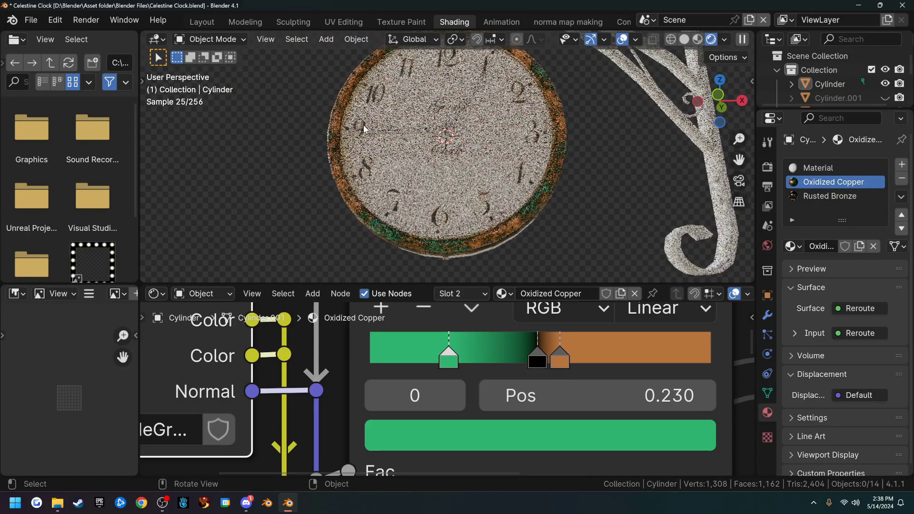
- Open the Oxidized Copper material's NodeGroup for editing and survey its nodes in a maximized node editor
{"action": "scroll", "coordinate": [422, 356], "scroll_direction": "down", "scroll_amount": 4}
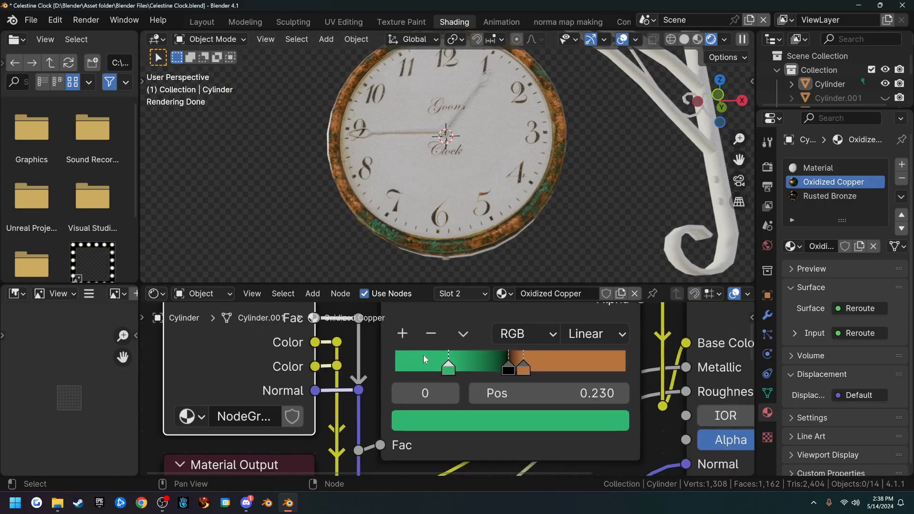
{"action": "scroll", "coordinate": [509, 371], "scroll_direction": "down", "scroll_amount": 1}
{"action": "middle_click_drag", "start_coordinate": [509, 366], "coordinate": [428, 362]}
{"action": "scroll", "coordinate": [327, 347], "scroll_direction": "up", "scroll_amount": 3}
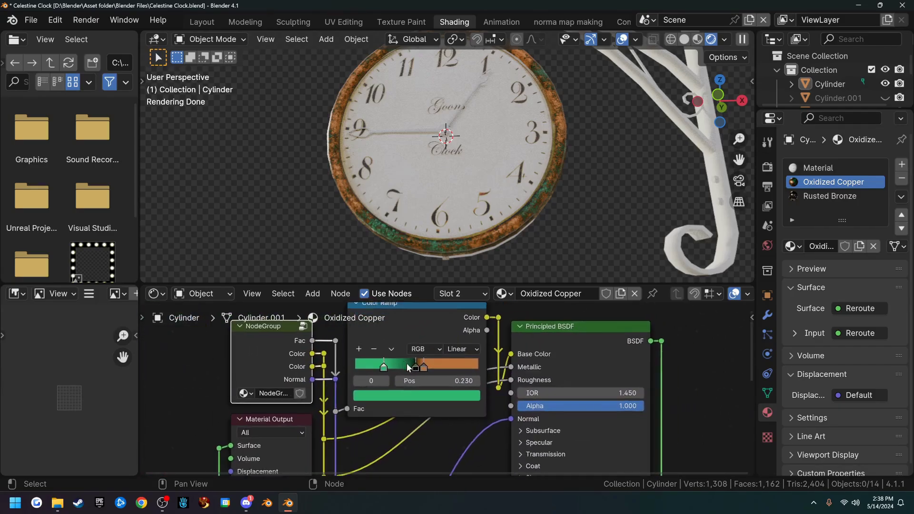
{"action": "key", "text": "Tab"}
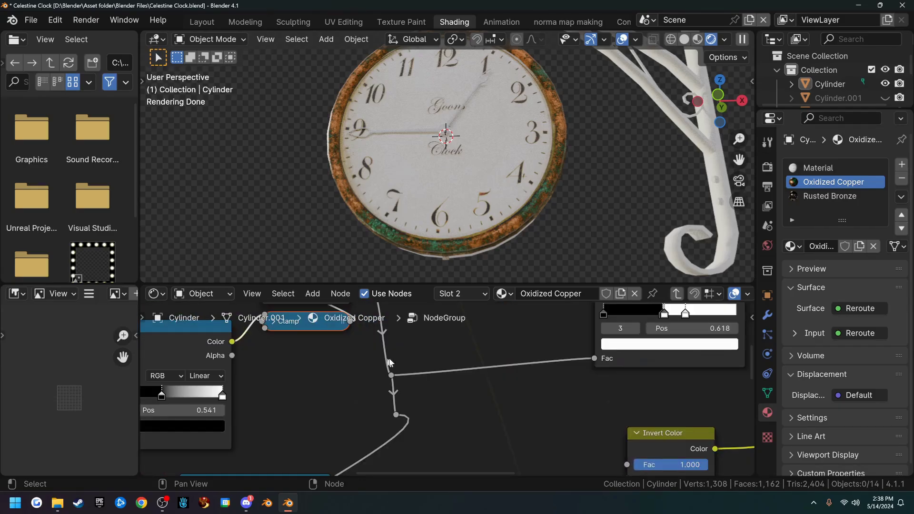
{"action": "key", "text": "ctrl+space"}
{"action": "scroll", "coordinate": [433, 346], "scroll_direction": "down", "scroll_amount": 2}
{"action": "scroll", "coordinate": [436, 342], "scroll_direction": "down", "scroll_amount": 4}
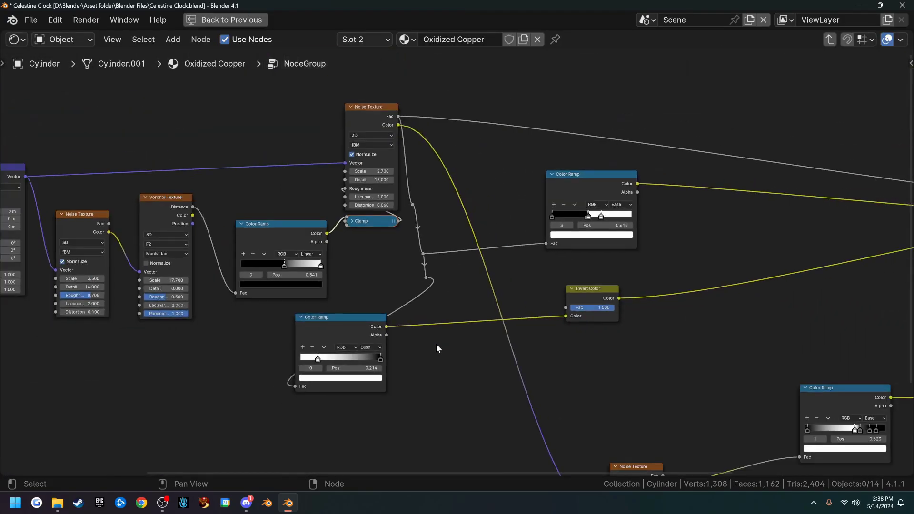
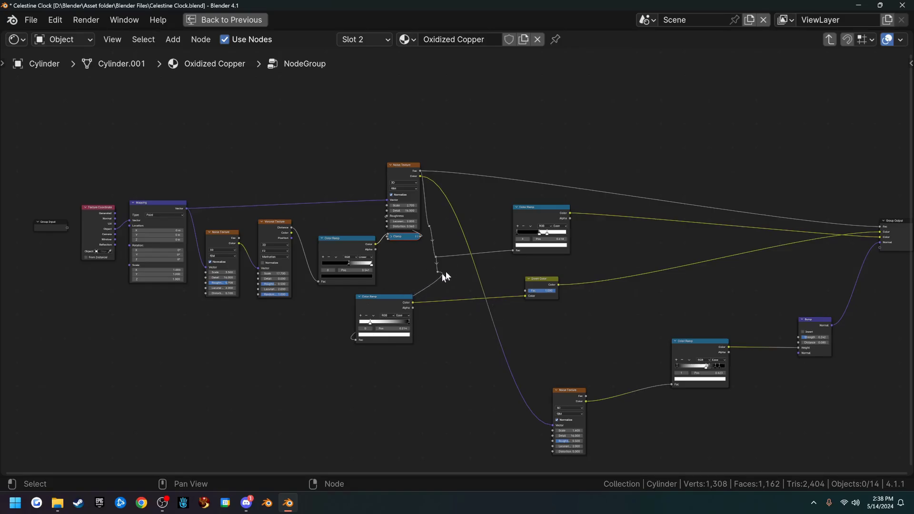
- Switch in and out of the Oxidized Copper NodeGroup to compare its inner nodes with the material's top-level tree
{"action": "key", "text": "Tab"}
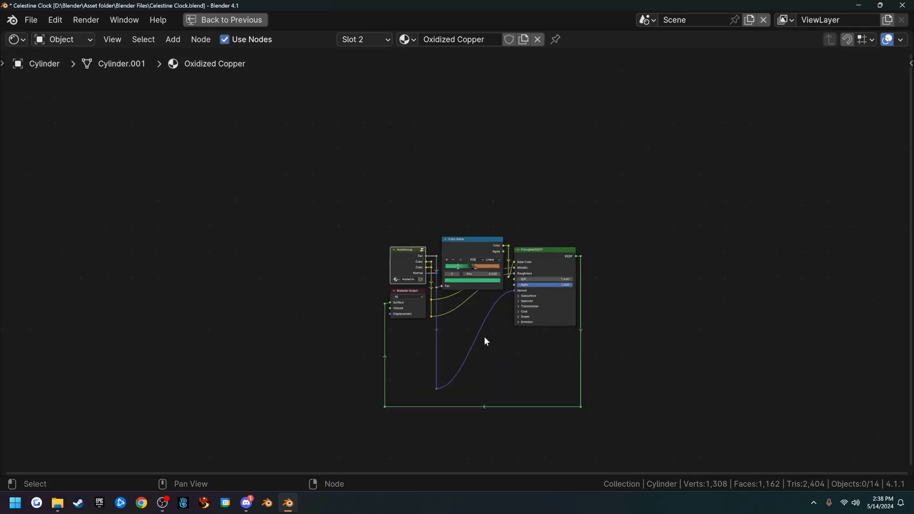
{"action": "scroll", "coordinate": [481, 336], "scroll_direction": "up", "scroll_amount": 3}
{"action": "scroll", "coordinate": [474, 328], "scroll_direction": "up", "scroll_amount": 3}
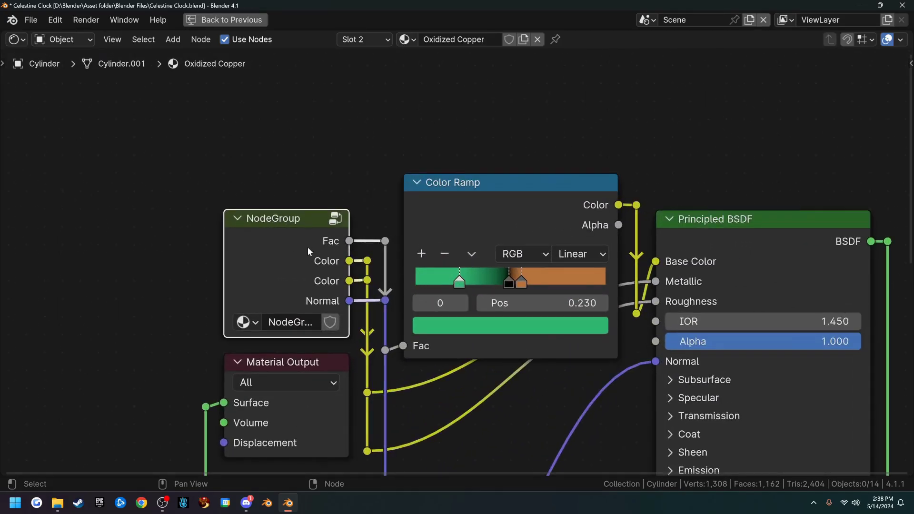
{"action": "scroll", "coordinate": [266, 210], "scroll_direction": "up", "scroll_amount": 2}
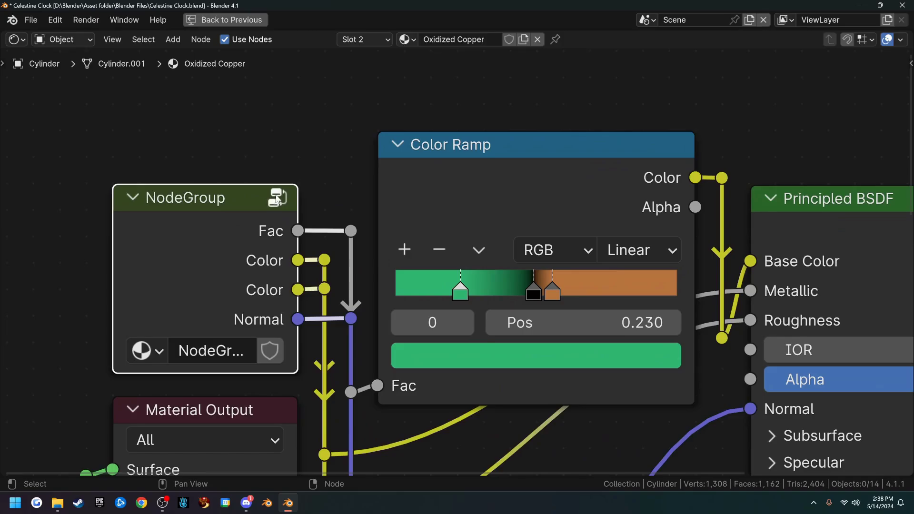
{"action": "left_click", "coordinate": [282, 203]}
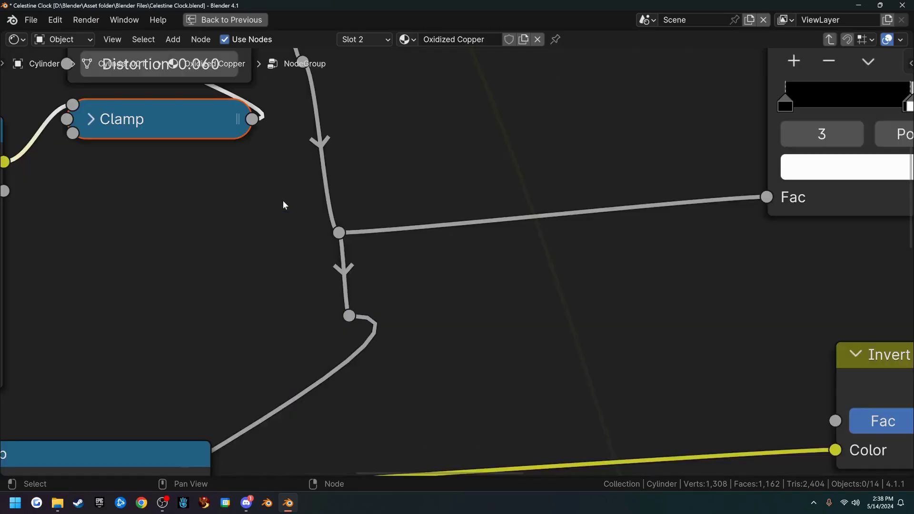
{"action": "key", "text": "Tab"}
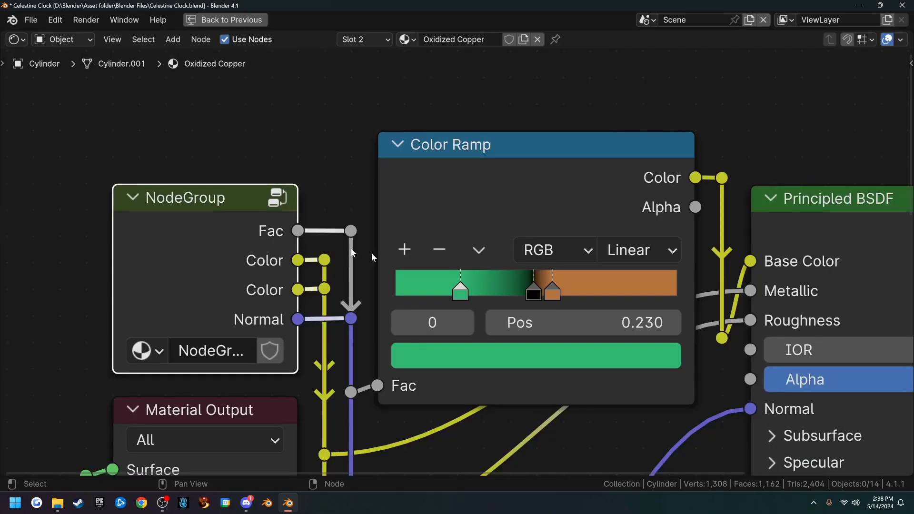
{"action": "key", "text": "Tab"}
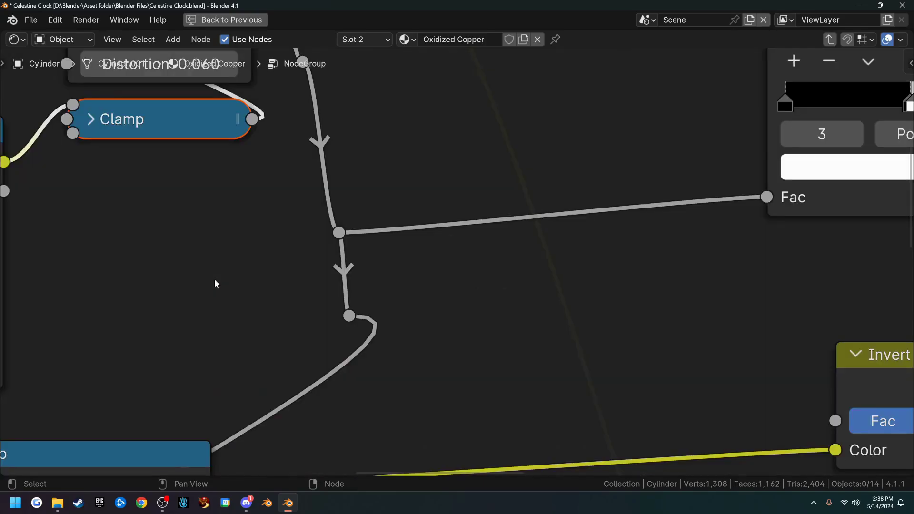
{"action": "scroll", "coordinate": [377, 261], "scroll_direction": "down", "scroll_amount": 20}
{"action": "scroll", "coordinate": [400, 268], "scroll_direction": "down", "scroll_amount": 2}
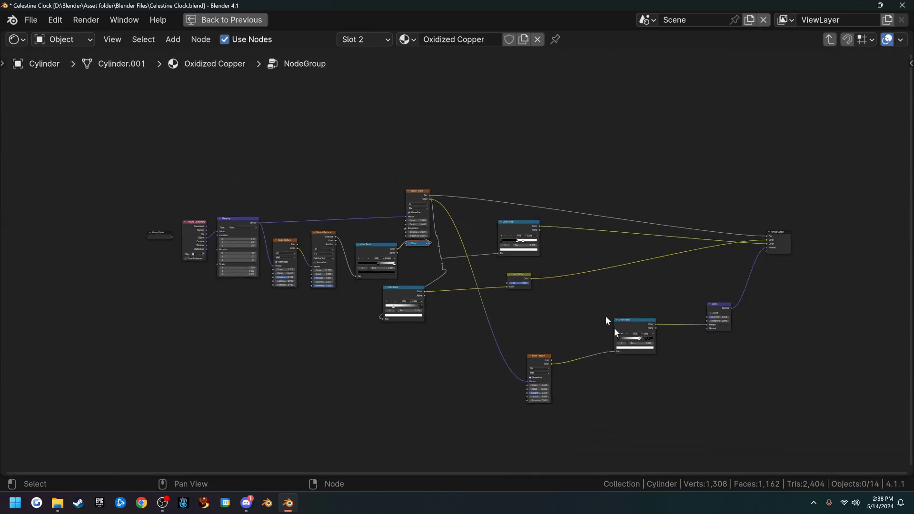
{"action": "key", "text": "Tab"}
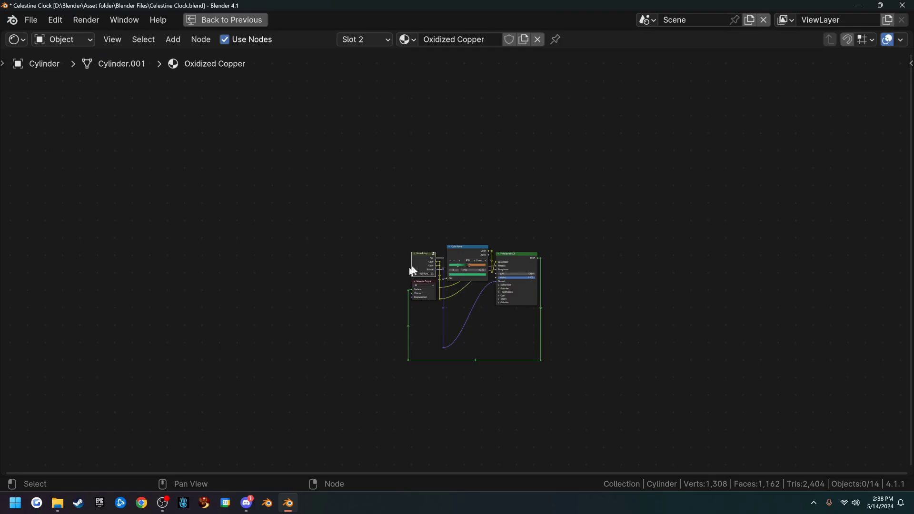
{"action": "key", "text": "Tab"}
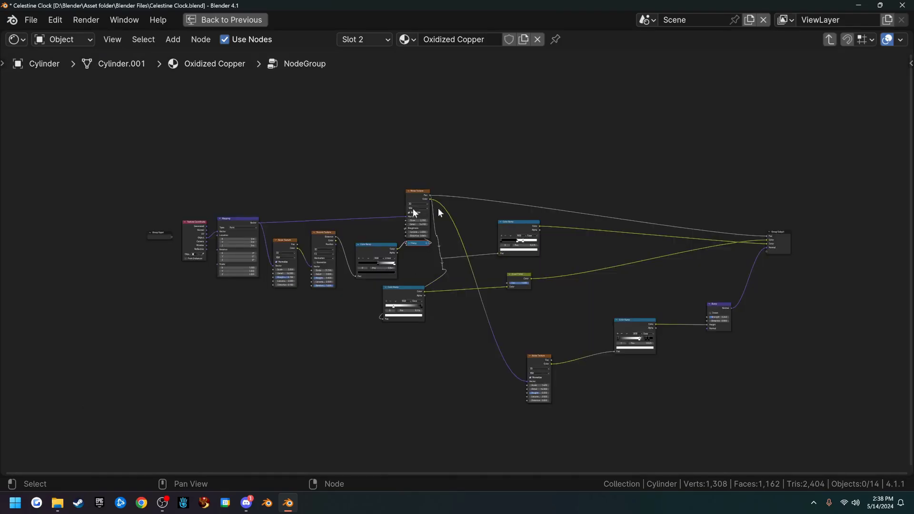
{"action": "scroll", "coordinate": [461, 305], "scroll_direction": "up", "scroll_amount": 2}
{"action": "scroll", "coordinate": [461, 305], "scroll_direction": "down", "scroll_amount": 1}
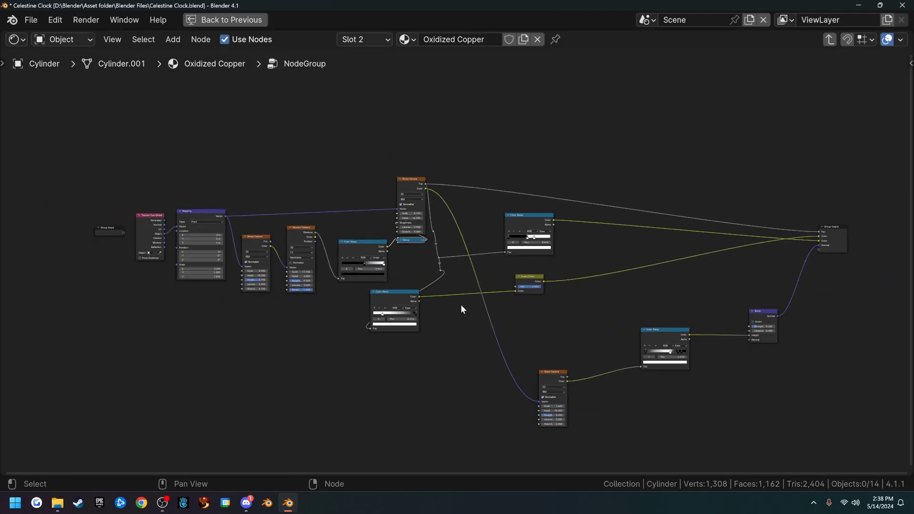
{"action": "key", "text": "Tab"}
{"action": "scroll", "coordinate": [506, 283], "scroll_direction": "up", "scroll_amount": 4}
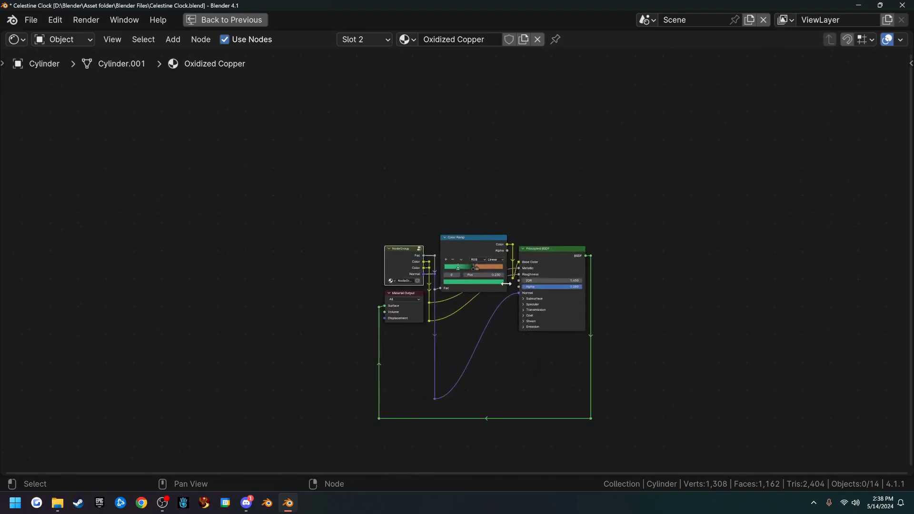
- Restore the full Shading layout and examine the clock's copper rim and bronze casing from the side and front
{"action": "key", "text": "ctrl+space"}
{"action": "scroll", "coordinate": [461, 193], "scroll_direction": "up", "scroll_amount": 5}
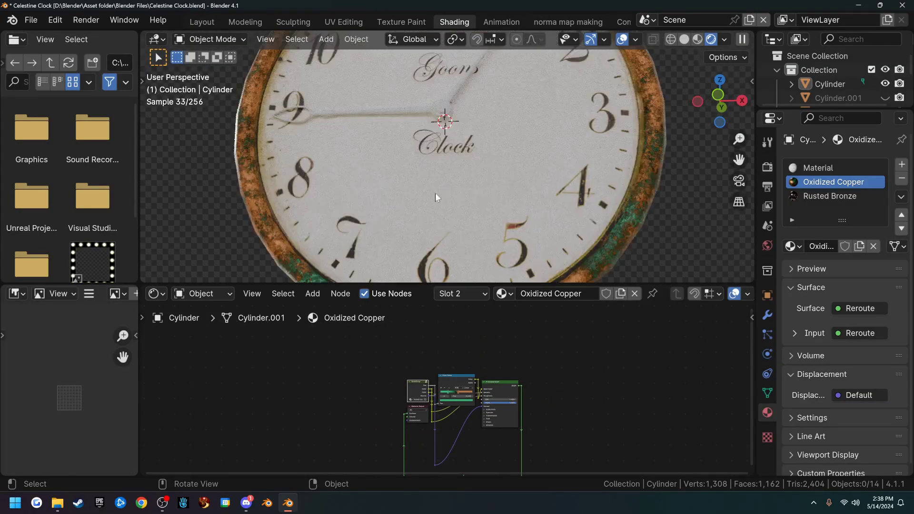
{"action": "scroll", "coordinate": [519, 190], "scroll_direction": "down", "scroll_amount": 5}
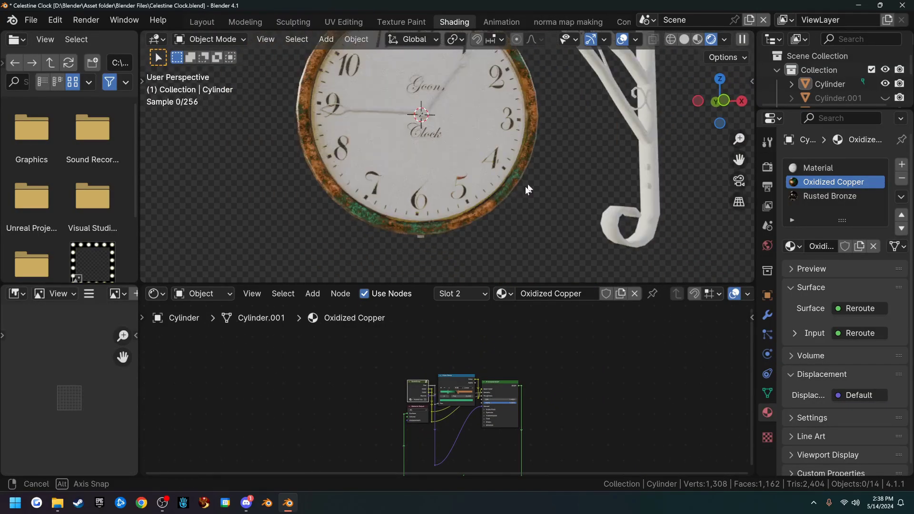
{"action": "middle_click_drag", "start_coordinate": [519, 190], "coordinate": [505, 144]}
{"action": "scroll", "coordinate": [504, 166], "scroll_direction": "down", "scroll_amount": 2}
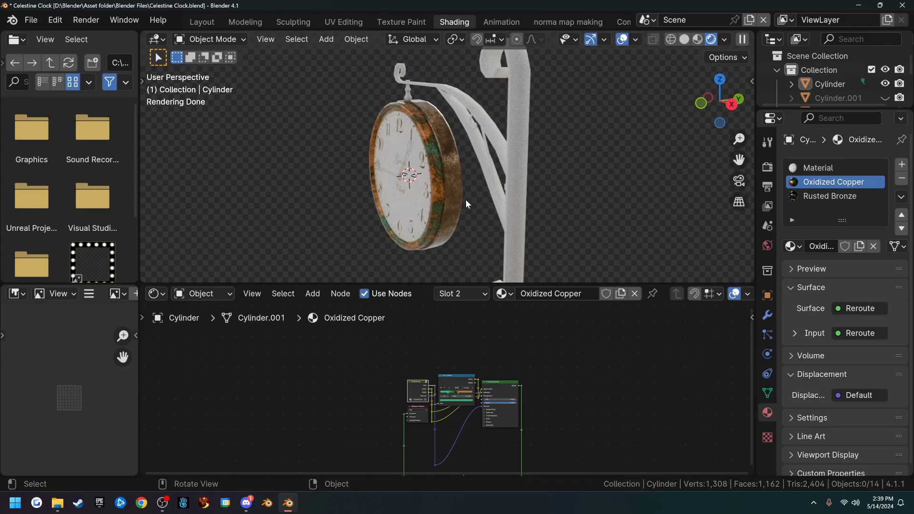
{"action": "middle_click_drag", "start_coordinate": [465, 204], "coordinate": [532, 194]}
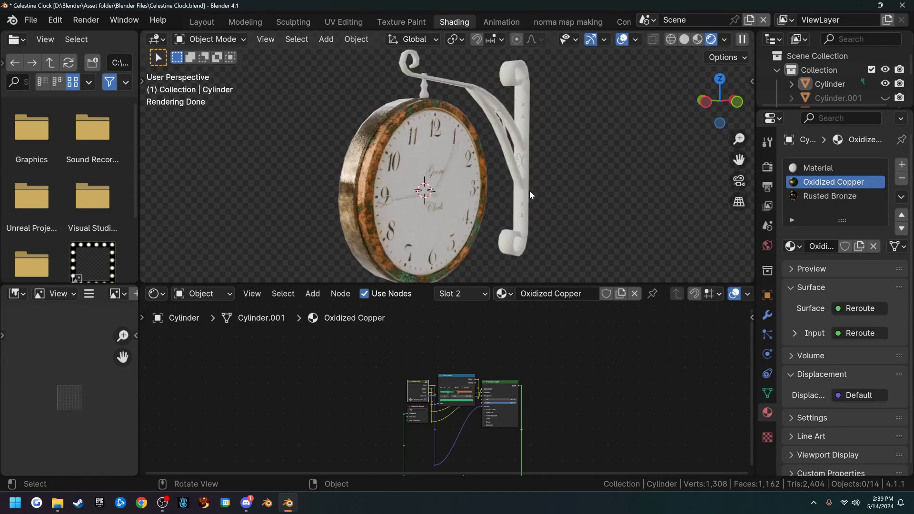
{"action": "scroll", "coordinate": [530, 192], "scroll_direction": "up", "scroll_amount": 4}
{"action": "scroll", "coordinate": [530, 191], "scroll_direction": "down", "scroll_amount": 3}
{"action": "middle_click_drag", "start_coordinate": [510, 159], "coordinate": [507, 182], "text": "shift"}
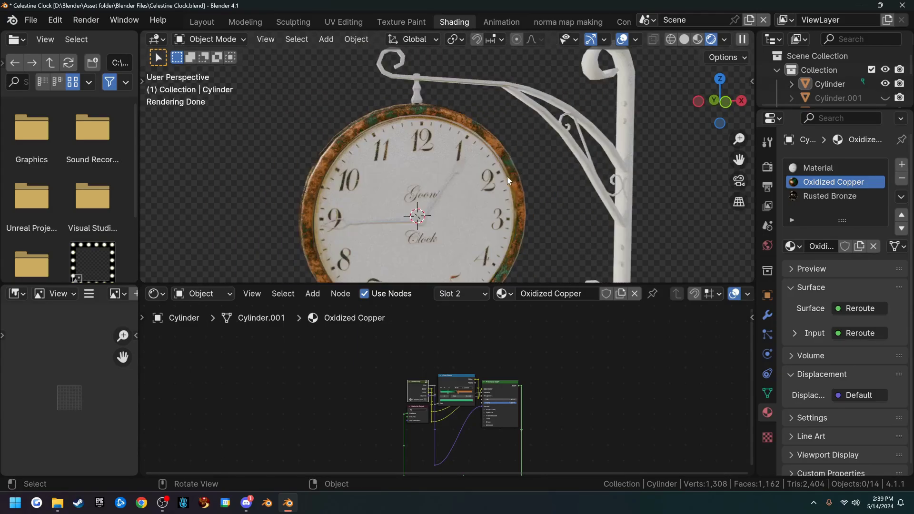
- Select the S-shaped scroll inside the wall bracket and assign it the existing Rusted Bronze material
{"action": "scroll", "coordinate": [491, 171], "scroll_direction": "up", "scroll_amount": 1}
{"action": "left_click", "coordinate": [411, 79]}
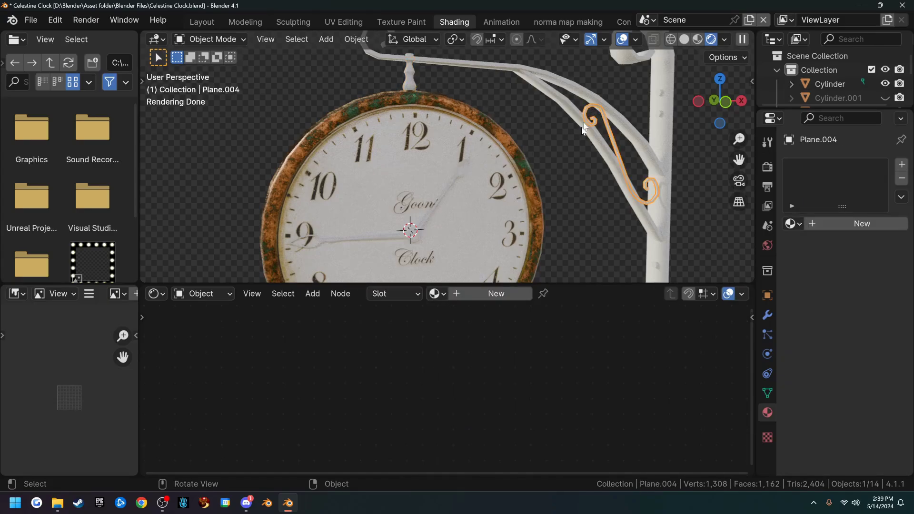
{"action": "mouse_move", "coordinate": [537, 193]}
{"action": "middle_mouse_down"}
{"action": "mouse_move", "coordinate": [567, 193]}
{"action": "mouse_move", "coordinate": [545, 195]}
{"action": "middle_mouse_up"}
{"action": "middle_click_drag", "start_coordinate": [541, 156], "coordinate": [494, 188]}
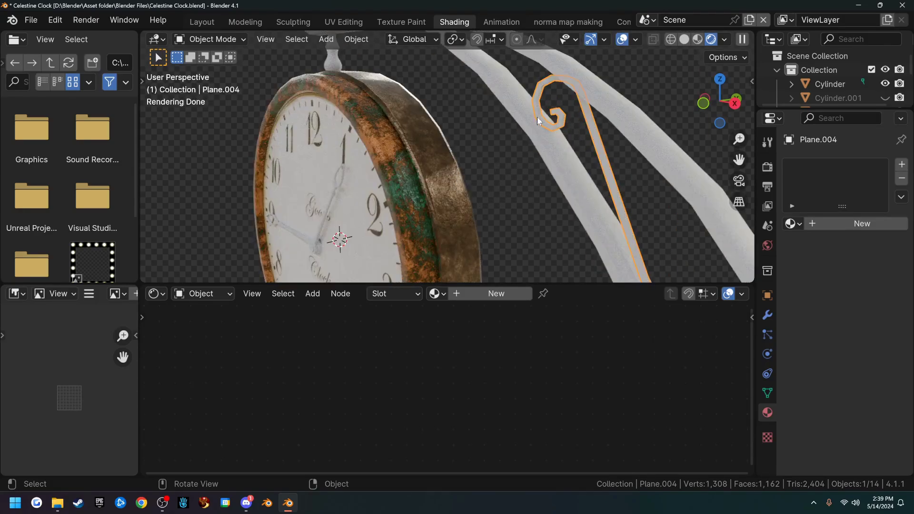
{"action": "left_click", "coordinate": [790, 224]}
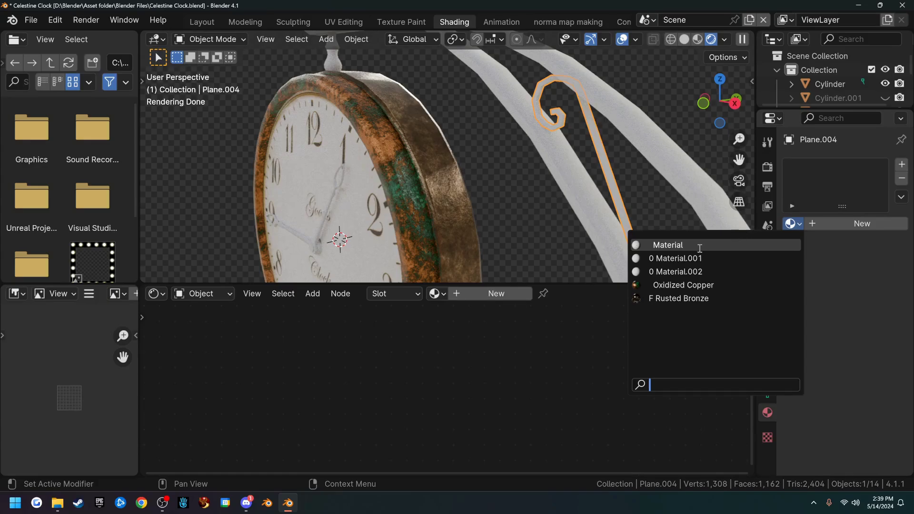
{"action": "left_click", "coordinate": [688, 299]}
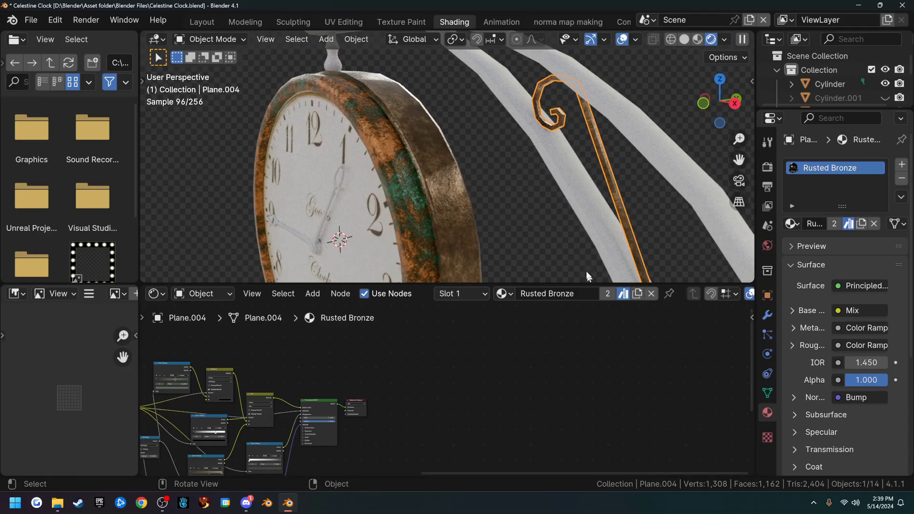
- Inspect the bronze on the bracket scroll up close and make its Rusted Bronze material a single-user copy
{"action": "scroll", "coordinate": [591, 212], "scroll_direction": "up", "scroll_amount": 3}
{"action": "scroll", "coordinate": [590, 213], "scroll_direction": "down", "scroll_amount": 1}
{"action": "middle_click_drag", "start_coordinate": [613, 212], "coordinate": [513, 219], "text": "shift"}
{"action": "middle_click_drag", "start_coordinate": [435, 198], "coordinate": [587, 11]}
{"action": "middle_click_drag", "start_coordinate": [548, 142], "coordinate": [319, 139]}
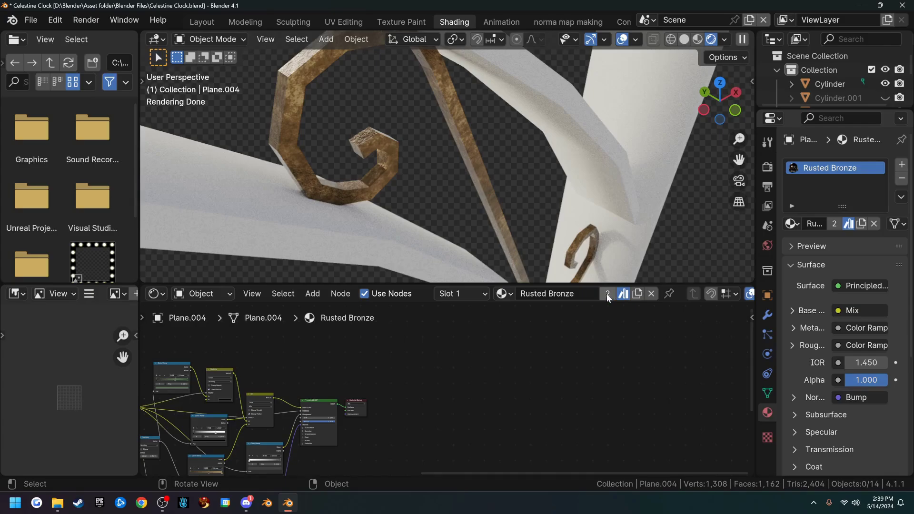
{"action": "middle_click_drag", "start_coordinate": [532, 241], "coordinate": [370, 223]}
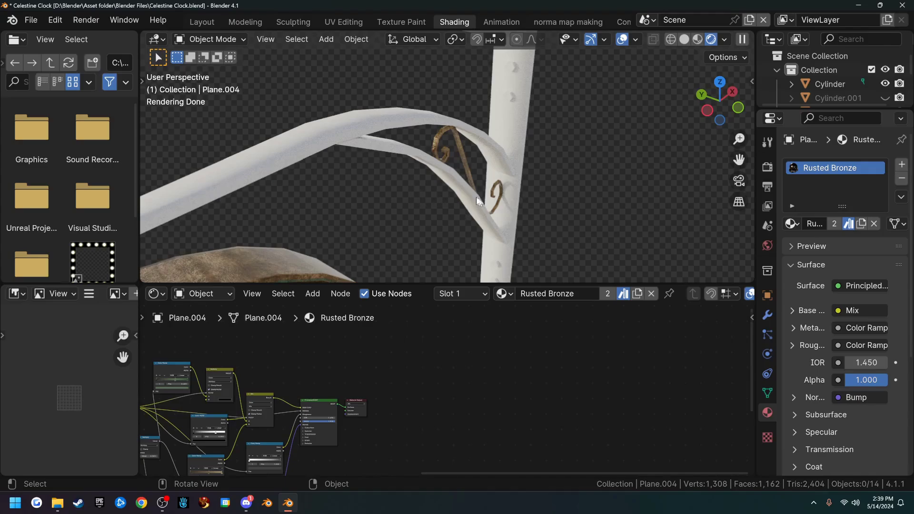
{"action": "left_click", "coordinate": [609, 292]}
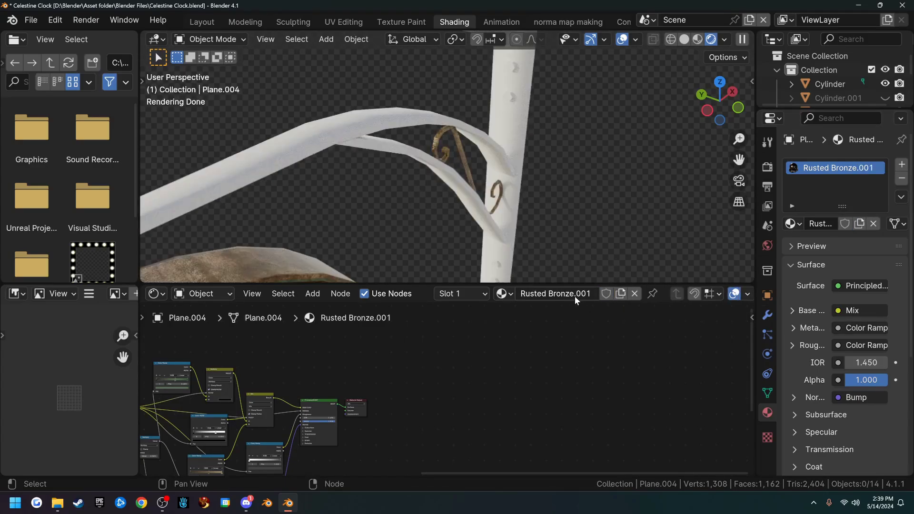
- Try -12.100 in the Value node driving the noise scales of the scroll's Rusted Bronze copy and inspect the scroll
{"action": "middle_click_drag", "start_coordinate": [545, 210], "coordinate": [502, 199]}
{"action": "scroll", "coordinate": [473, 189], "scroll_direction": "up", "scroll_amount": 7}
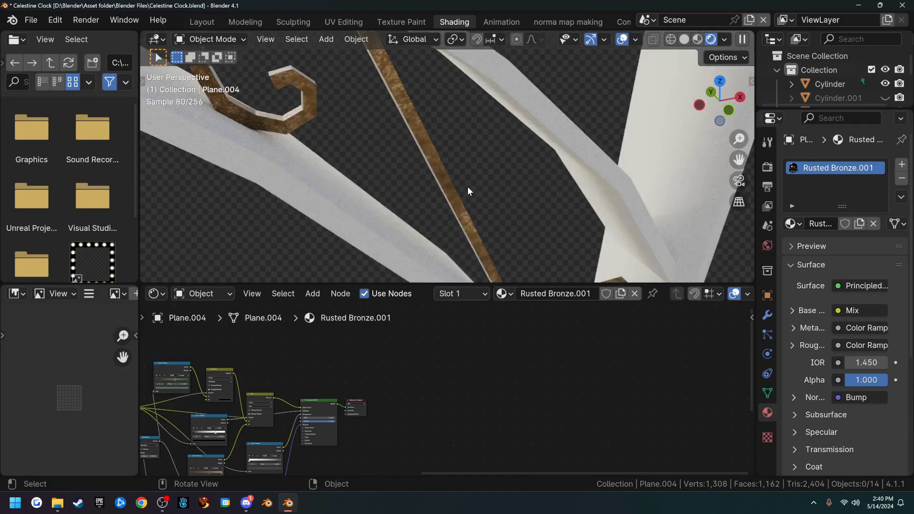
{"action": "middle_click_drag", "start_coordinate": [506, 261], "coordinate": [516, 204]}
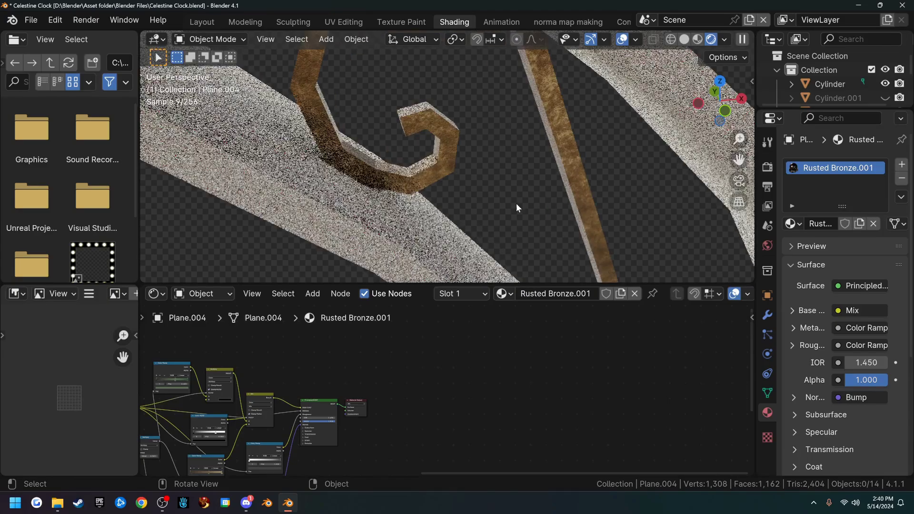
{"action": "middle_click_drag", "start_coordinate": [332, 343], "coordinate": [633, 429]}
{"action": "scroll", "coordinate": [429, 384], "scroll_direction": "up", "scroll_amount": 5}
{"action": "scroll", "coordinate": [345, 428], "scroll_direction": "up", "scroll_amount": 6}
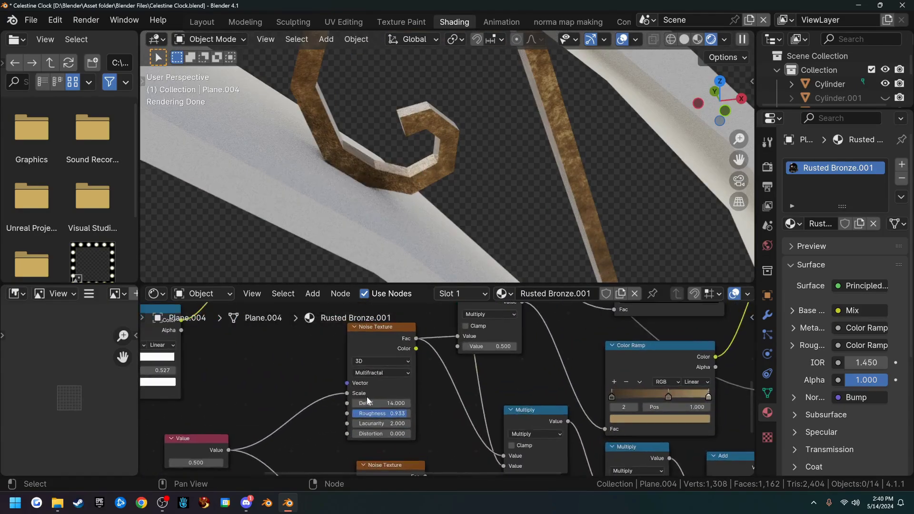
{"action": "left_click_drag", "start_coordinate": [285, 414], "coordinate": [224, 414]}
{"action": "scroll", "coordinate": [366, 188], "scroll_direction": "down", "scroll_amount": 5}
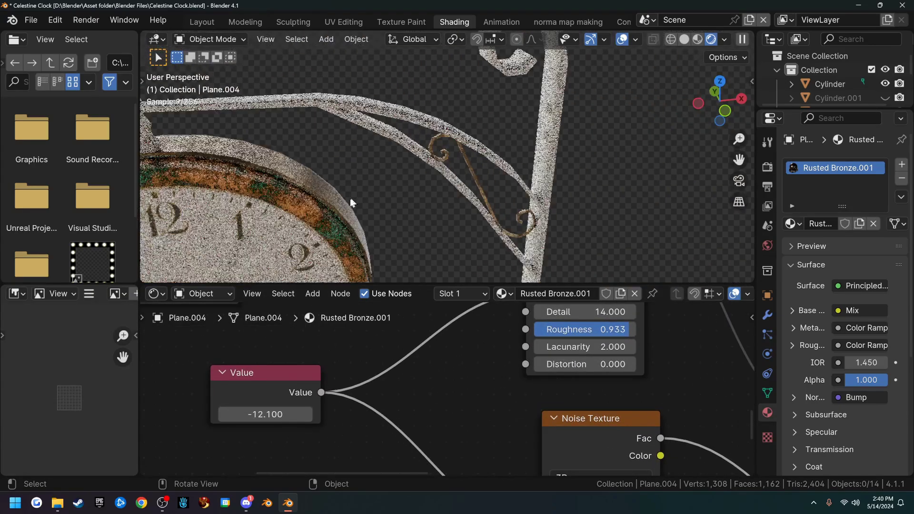
{"action": "scroll", "coordinate": [379, 226], "scroll_direction": "up", "scroll_amount": 2}
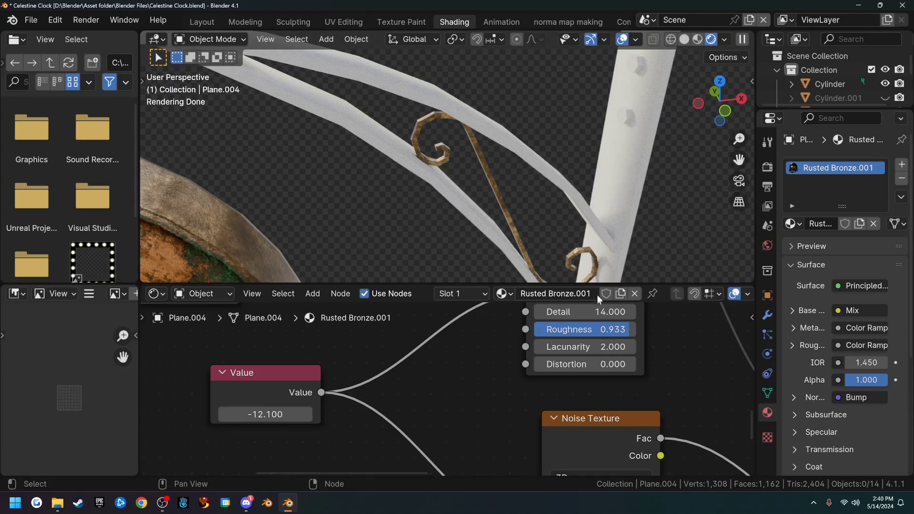
{"action": "scroll", "coordinate": [472, 228], "scroll_direction": "up", "scroll_amount": 5}
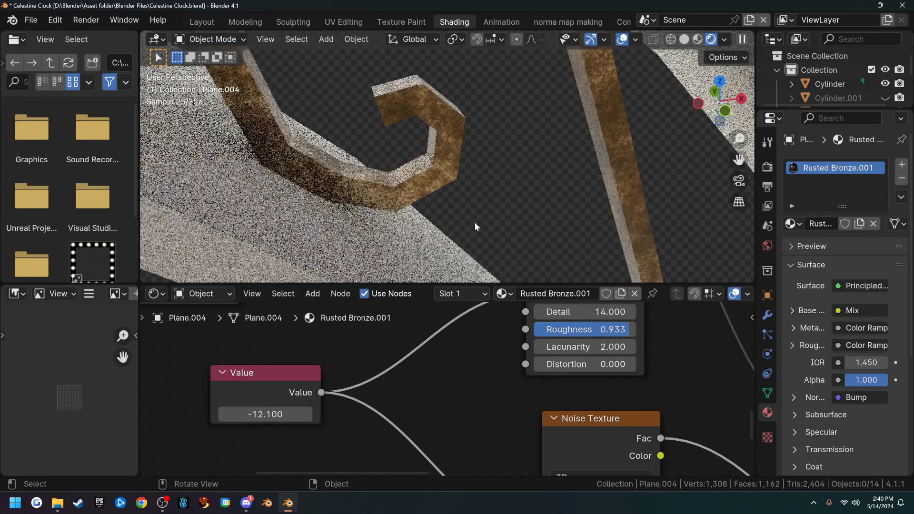
{"action": "middle_click_drag", "start_coordinate": [473, 200], "coordinate": [464, 187]}
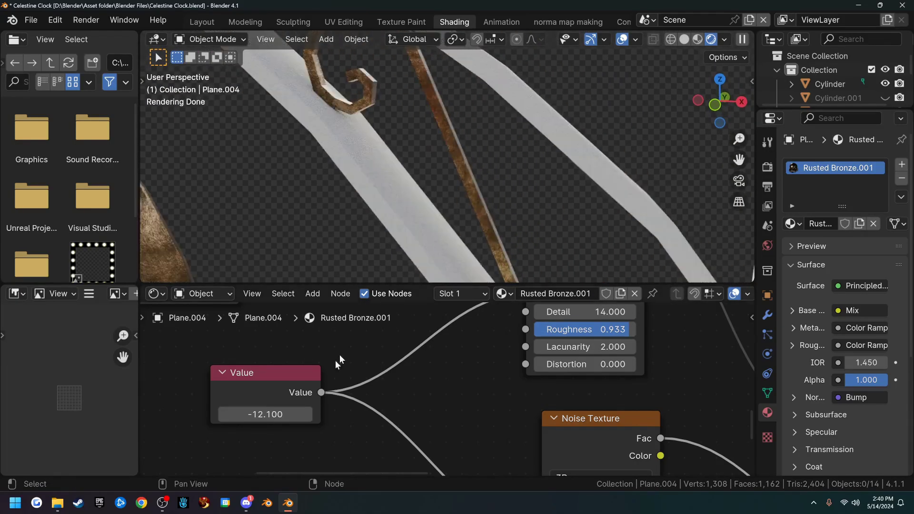
- Undo the trial noise-scale changes, set the Value node to 0.260, and check the scroll together with the clock
{"action": "left_click_drag", "start_coordinate": [284, 409], "coordinate": [355, 409]}
{"action": "key", "text": "ctrl+z"}
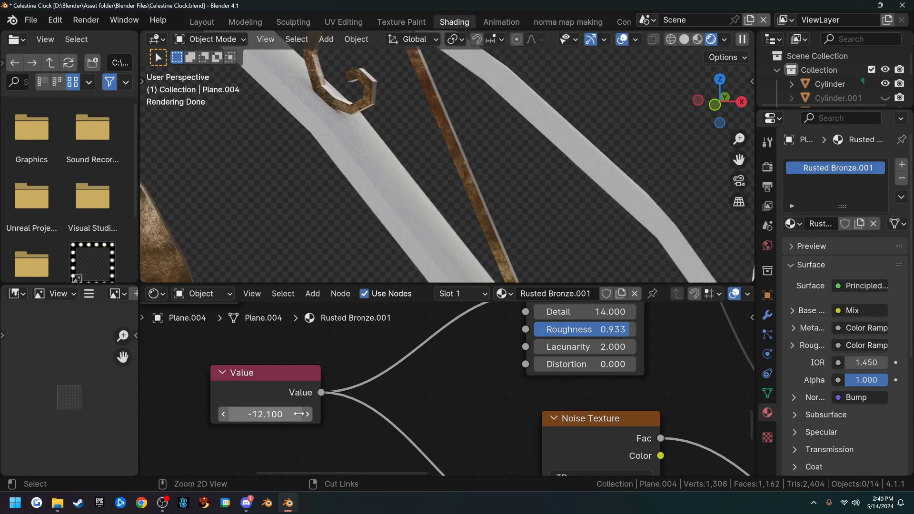
{"action": "key", "text": "ctrl+z"}
{"action": "left_click_drag", "start_coordinate": [277, 415], "coordinate": [264, 414]}
{"action": "middle_click_drag", "start_coordinate": [382, 197], "coordinate": [533, 155]}
{"action": "scroll", "coordinate": [453, 175], "scroll_direction": "down", "scroll_amount": 4}
{"action": "scroll", "coordinate": [534, 176], "scroll_direction": "down", "scroll_amount": 3}
{"action": "scroll", "coordinate": [481, 182], "scroll_direction": "up", "scroll_amount": 2}
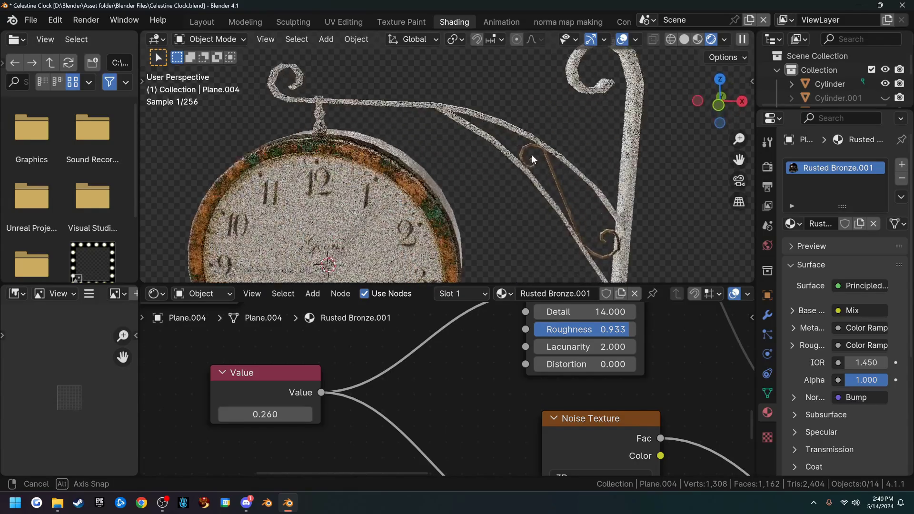
{"action": "scroll", "coordinate": [484, 167], "scroll_direction": "down", "scroll_amount": 2}
{"action": "scroll", "coordinate": [484, 167], "scroll_direction": "up", "scroll_amount": 1}
- In the Layout workspace, assign the existing Oxidized Copper material to the turned hanger between the clock and the bracket arm
{"action": "left_click", "coordinate": [209, 23]}
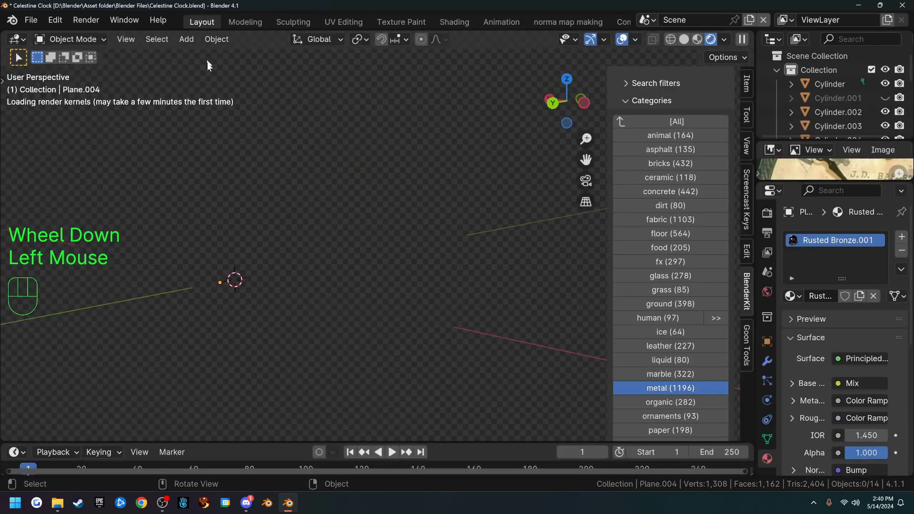
{"action": "middle_click_drag", "start_coordinate": [445, 244], "coordinate": [295, 227]}
{"action": "scroll", "coordinate": [519, 254], "scroll_direction": "down", "scroll_amount": 3}
{"action": "middle_click_drag", "start_coordinate": [519, 255], "coordinate": [395, 200], "text": "shift"}
{"action": "scroll", "coordinate": [398, 222], "scroll_direction": "up", "scroll_amount": 3}
{"action": "scroll", "coordinate": [397, 222], "scroll_direction": "up", "scroll_amount": 2}
{"action": "left_click", "coordinate": [434, 233]}
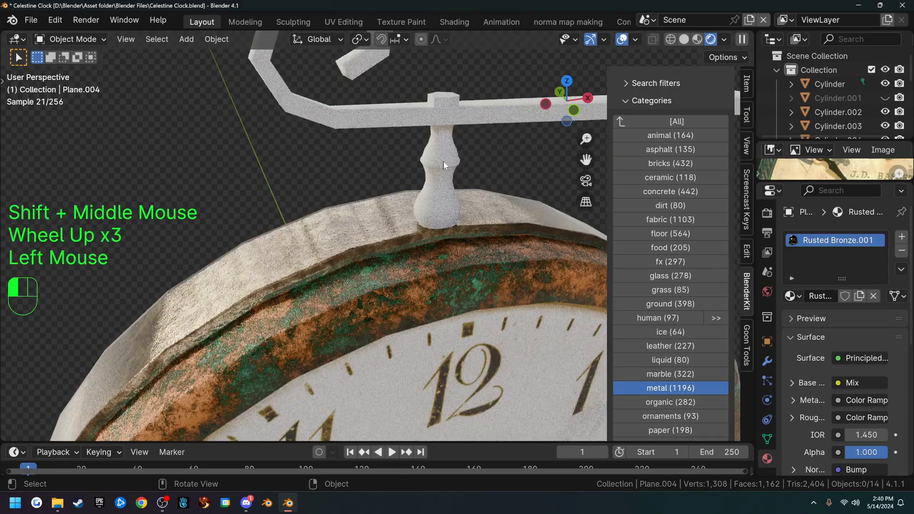
{"action": "scroll", "coordinate": [447, 135], "scroll_direction": "down", "scroll_amount": 1}
{"action": "middle_click_drag", "start_coordinate": [447, 134], "coordinate": [449, 181]}
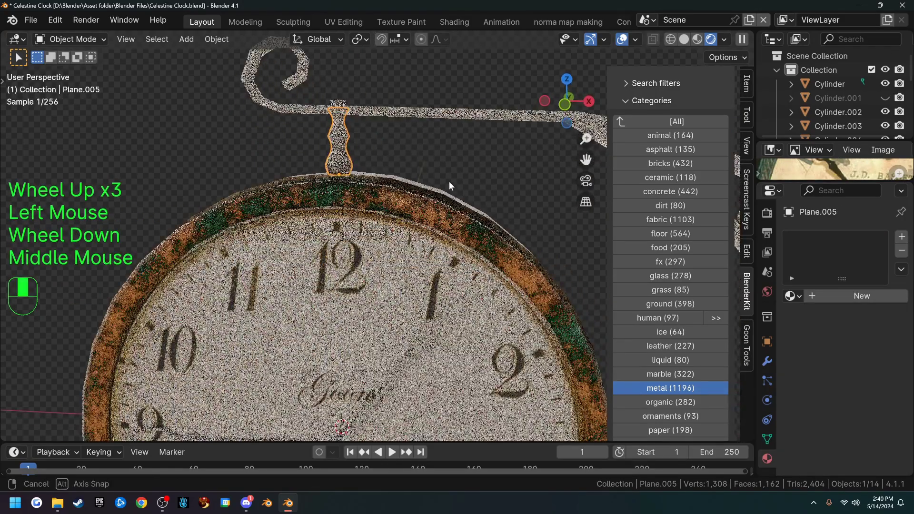
{"action": "middle_click_drag", "start_coordinate": [425, 233], "coordinate": [454, 234], "text": "shift"}
{"action": "middle_click_drag", "start_coordinate": [455, 234], "coordinate": [435, 243]}
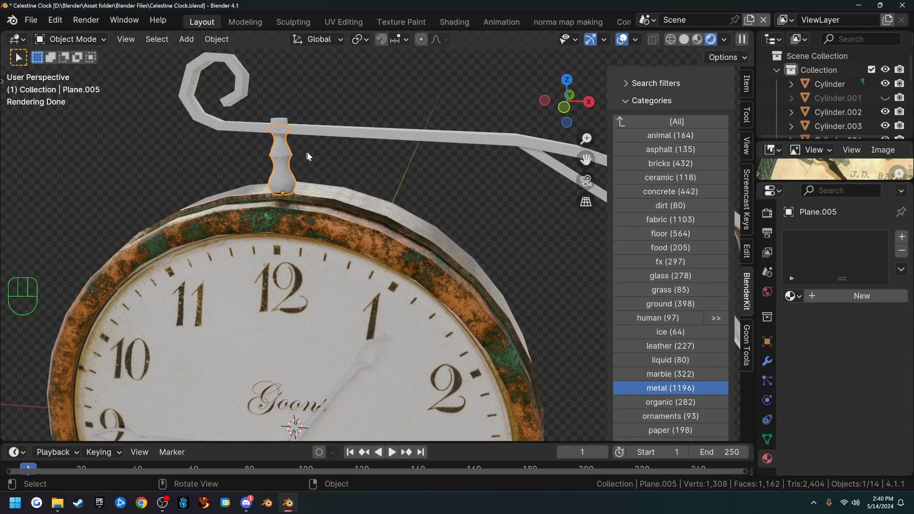
{"action": "left_click", "coordinate": [792, 295]}
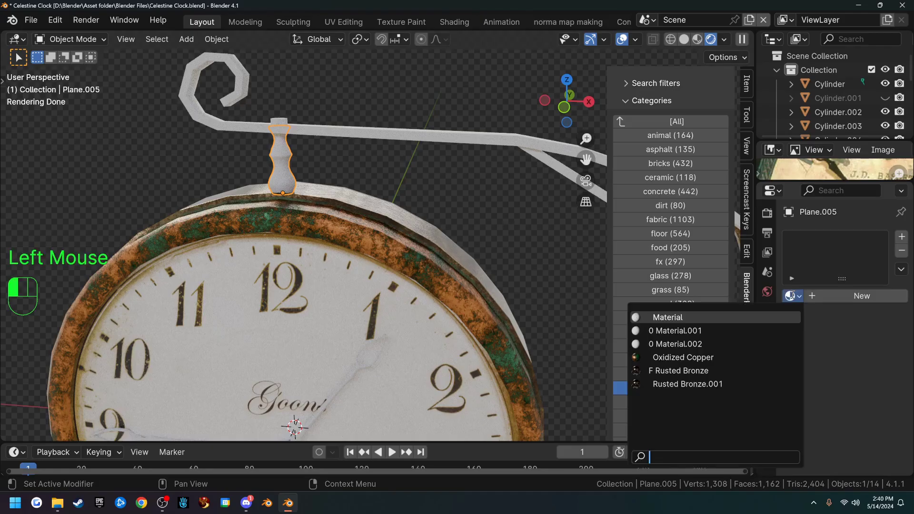
{"action": "left_click", "coordinate": [747, 357]}
- Examine the Oxidized Copper on the turned hanger up close and against the clock rim
{"action": "scroll", "coordinate": [381, 237], "scroll_direction": "up", "scroll_amount": 3}
{"action": "middle_click_drag", "start_coordinate": [382, 237], "coordinate": [280, 157], "text": "shift"}
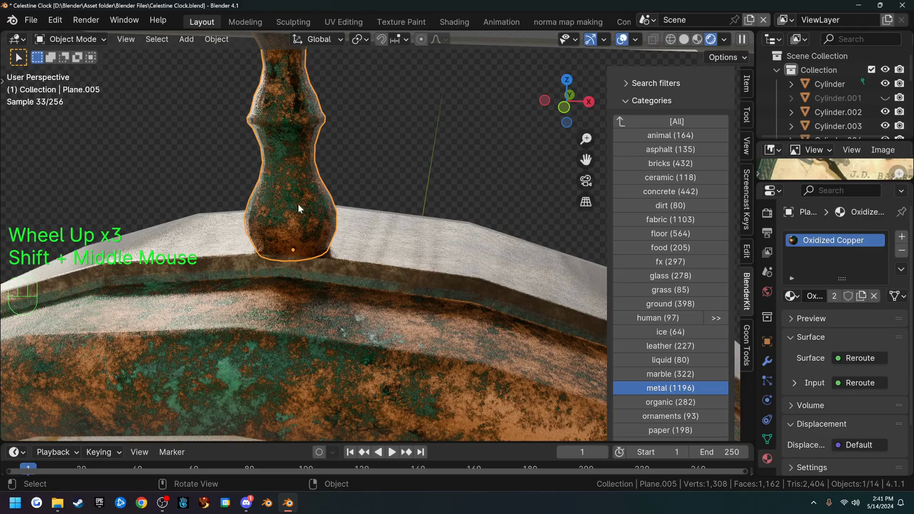
{"action": "middle_click_drag", "start_coordinate": [306, 138], "coordinate": [437, 151]}
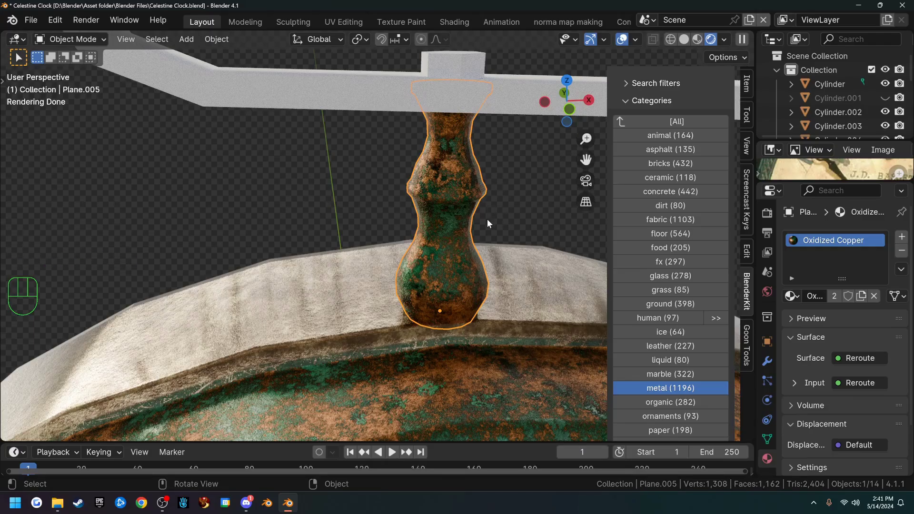
{"action": "scroll", "coordinate": [492, 213], "scroll_direction": "down", "scroll_amount": 2}
{"action": "middle_click_drag", "start_coordinate": [492, 213], "coordinate": [493, 196]}
{"action": "scroll", "coordinate": [518, 245], "scroll_direction": "down", "scroll_amount": 2}
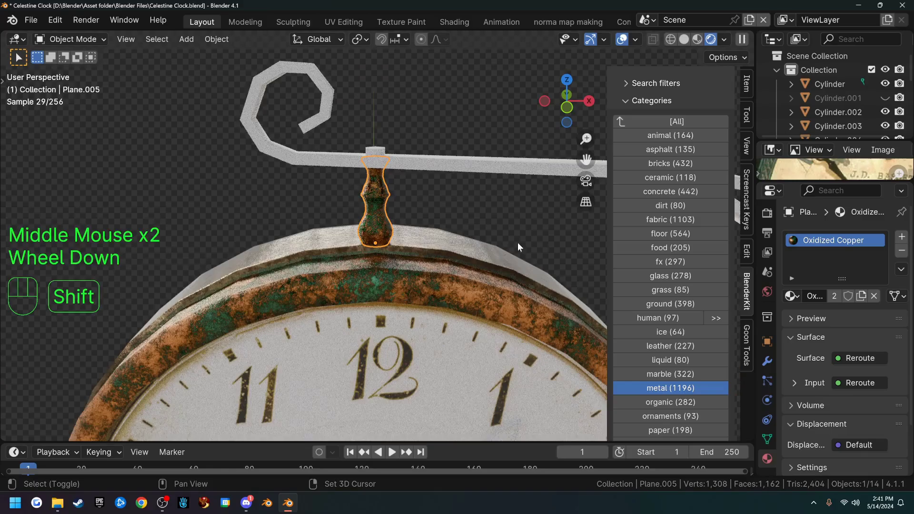
- Select the bracket's lower diagonal brace and search BlenderKit materials for "cast iron" across all categories
{"action": "middle_click_drag", "start_coordinate": [518, 244], "coordinate": [561, 273], "text": "shift"}
{"action": "scroll", "coordinate": [474, 219], "scroll_direction": "down", "scroll_amount": 2}
{"action": "middle_click_drag", "start_coordinate": [475, 218], "coordinate": [401, 261], "text": "shift"}
{"action": "left_click", "coordinate": [402, 262]}
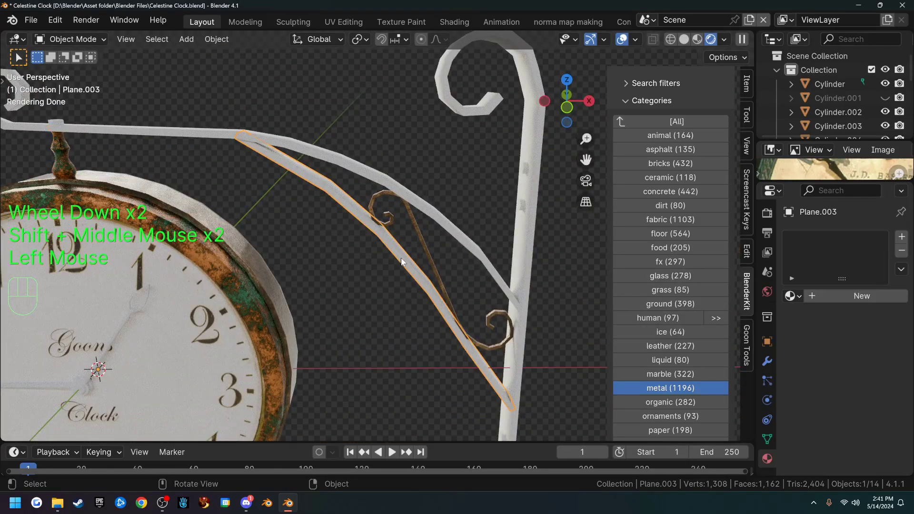
{"action": "scroll", "coordinate": [666, 288], "scroll_direction": "up", "scroll_amount": 3}
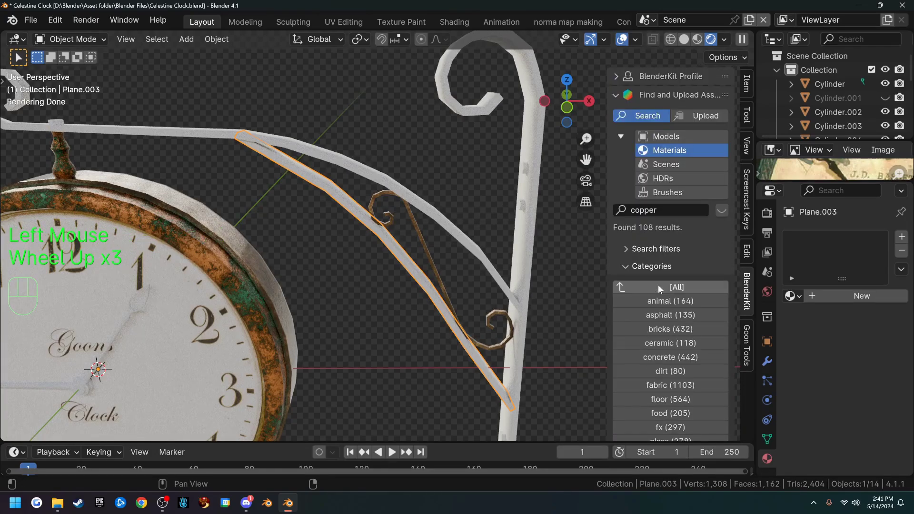
{"action": "left_click", "coordinate": [666, 210]}
{"action": "type", "text": "cast iron"}
{"action": "key", "text": "Return"}
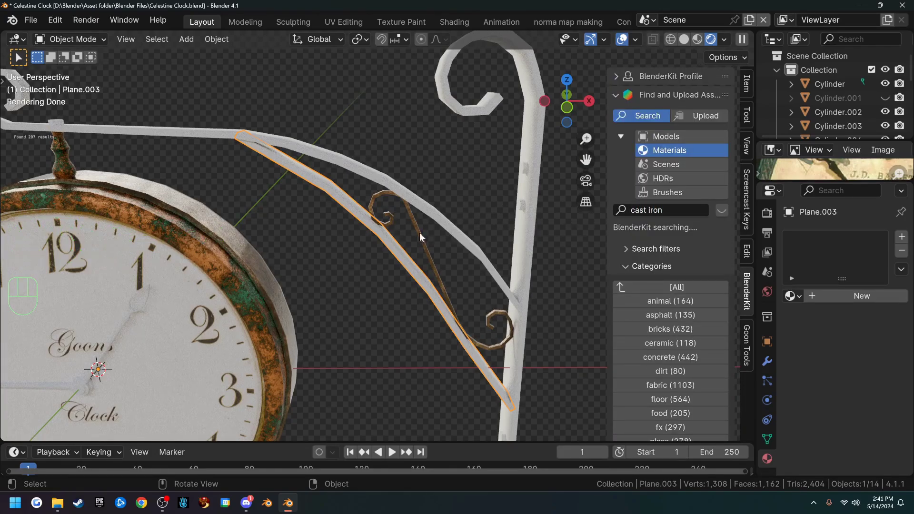
{"action": "scroll", "coordinate": [438, 230], "scroll_direction": "down", "scroll_amount": 2}
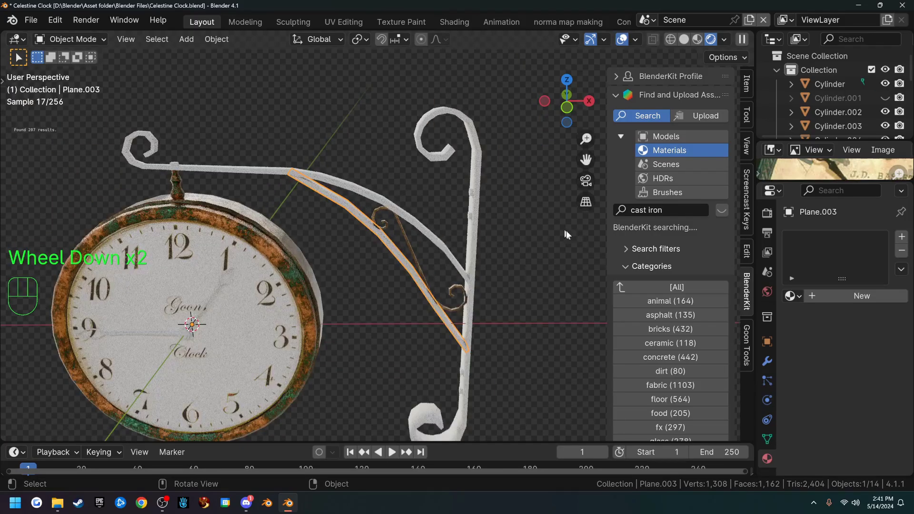
{"action": "left_click", "coordinate": [675, 288]}
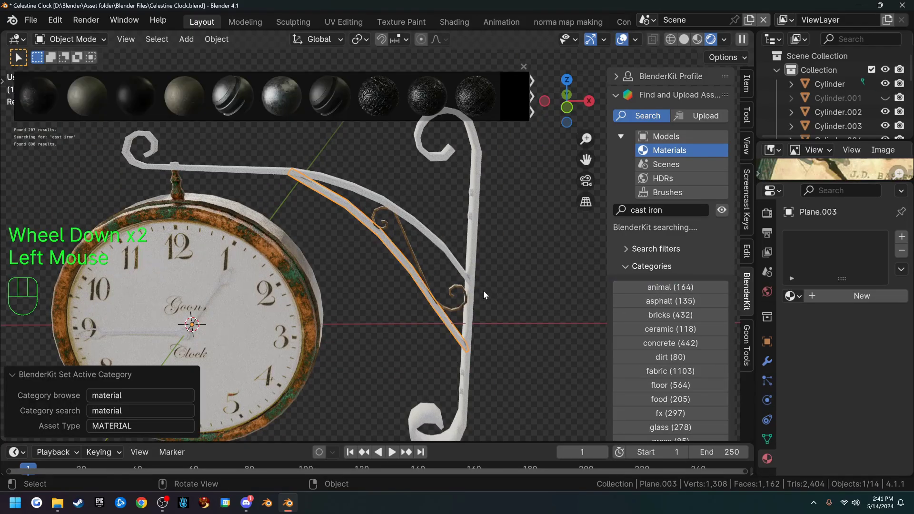
- Apply the BlenderKit Cast Iron material to the bracket's lower diagonal brace
{"action": "mouse_move", "coordinate": [44, 92]}
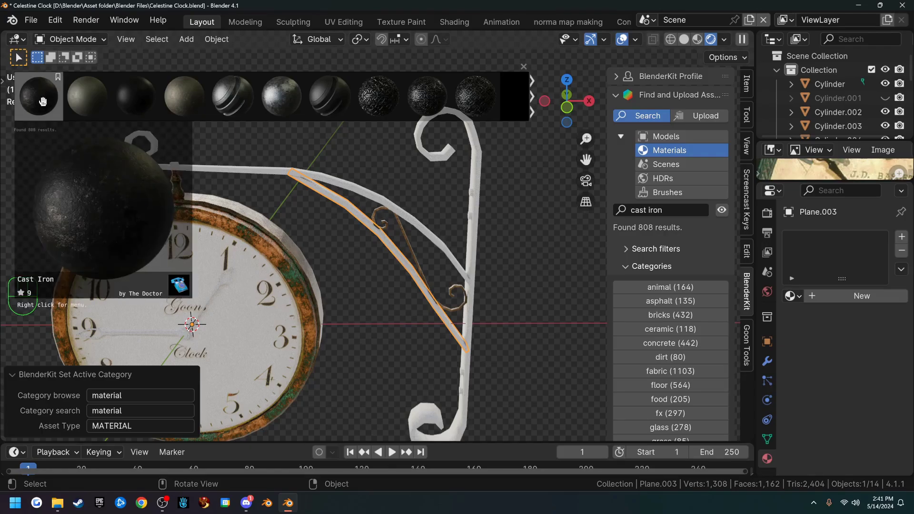
{"action": "left_click_drag", "start_coordinate": [42, 101], "coordinate": [77, 119]}
{"action": "left_click_drag", "start_coordinate": [335, 208], "coordinate": [312, 188]}
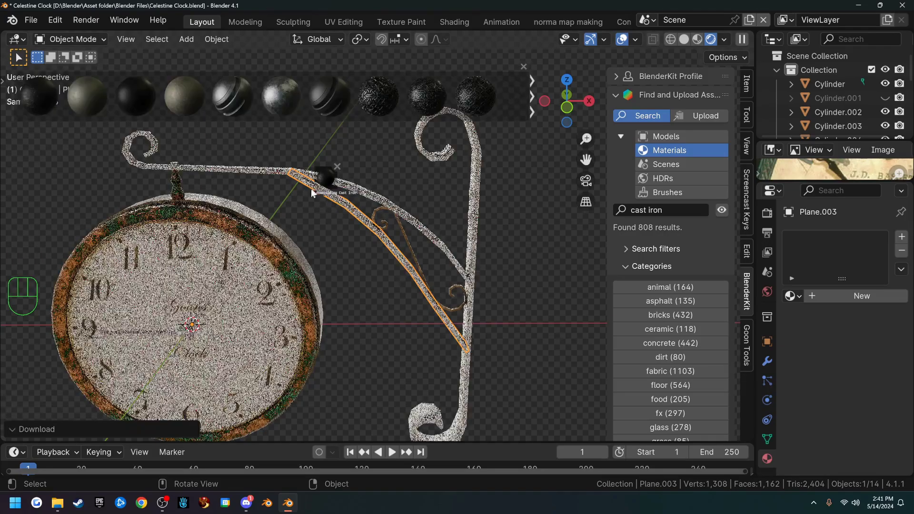
{"action": "scroll", "coordinate": [364, 223], "scroll_direction": "up", "scroll_amount": 4}
{"action": "mouse_move", "coordinate": [364, 223]}
{"action": "middle_mouse_down"}
{"action": "mouse_move", "coordinate": [351, 217]}
{"action": "mouse_move", "coordinate": [391, 247]}
{"action": "mouse_move", "coordinate": [403, 289]}
{"action": "mouse_move", "coordinate": [375, 230]}
{"action": "mouse_move", "coordinate": [352, 226]}
{"action": "mouse_move", "coordinate": [364, 252]}
{"action": "mouse_move", "coordinate": [350, 264]}
{"action": "mouse_move", "coordinate": [390, 288]}
{"action": "mouse_move", "coordinate": [352, 213]}
{"action": "middle_mouse_up"}
{"action": "left_click", "coordinate": [402, 293]}
- Apply the same Cast Iron material to the bracket's scrolled upper arm and to the vertical wall post
{"action": "scroll", "coordinate": [351, 226], "scroll_direction": "down", "scroll_amount": 1}
{"action": "scroll", "coordinate": [364, 252], "scroll_direction": "down", "scroll_amount": 1}
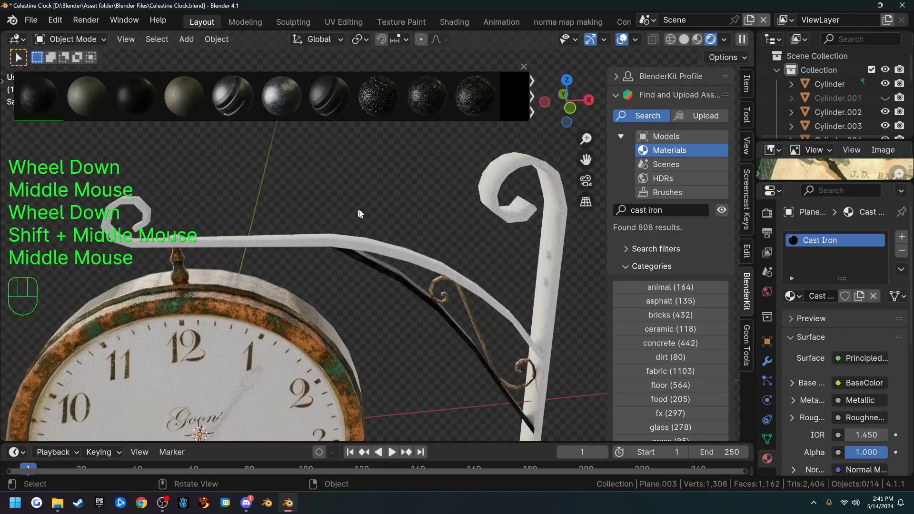
{"action": "left_click_drag", "start_coordinate": [40, 96], "coordinate": [310, 250]}
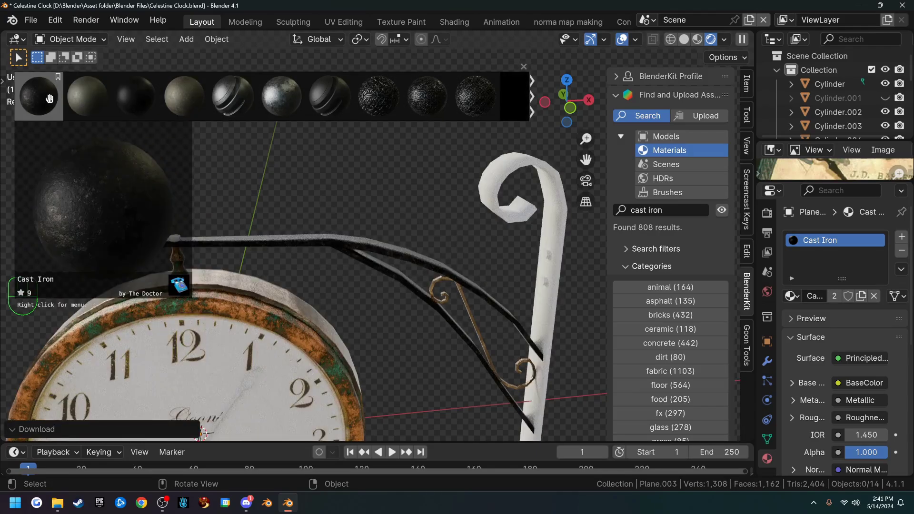
{"action": "left_click_drag", "start_coordinate": [49, 98], "coordinate": [468, 218]}
{"action": "left_click_drag", "start_coordinate": [509, 195], "coordinate": [510, 195]}
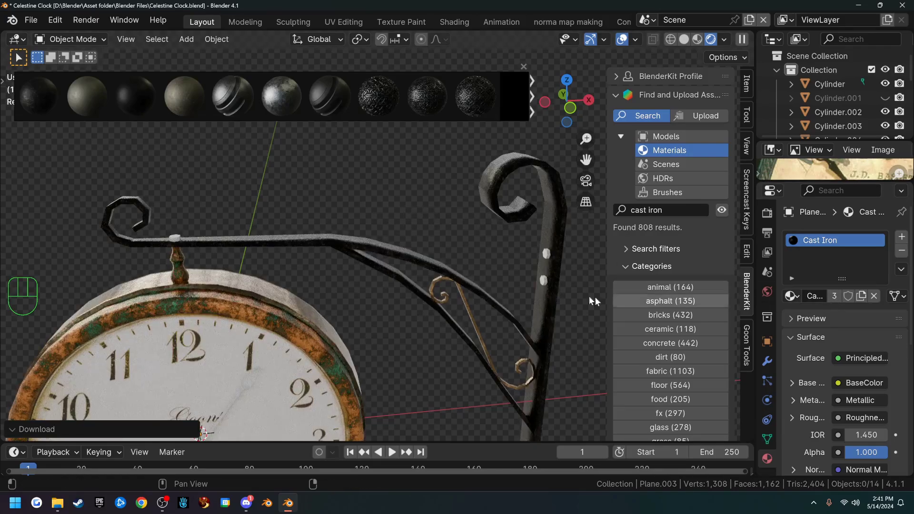
- Select the four hexagonal bolts on the wall post plus the one above the clock hanger, and join them into one object
{"action": "scroll", "coordinate": [519, 321], "scroll_direction": "down", "scroll_amount": 2}
{"action": "middle_click_drag", "start_coordinate": [507, 334], "coordinate": [515, 310]}
{"action": "middle_click_drag", "start_coordinate": [550, 309], "coordinate": [449, 317], "text": "shift"}
{"action": "scroll", "coordinate": [334, 233], "scroll_direction": "up", "scroll_amount": 2}
{"action": "scroll", "coordinate": [449, 316], "scroll_direction": "up", "scroll_amount": 1}
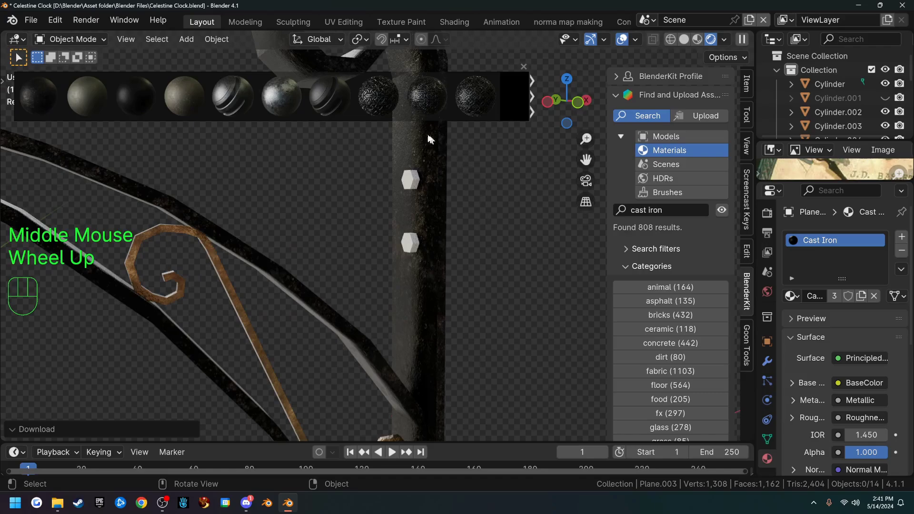
{"action": "left_click", "coordinate": [410, 180]}
{"action": "scroll", "coordinate": [401, 213], "scroll_direction": "down", "scroll_amount": 1}
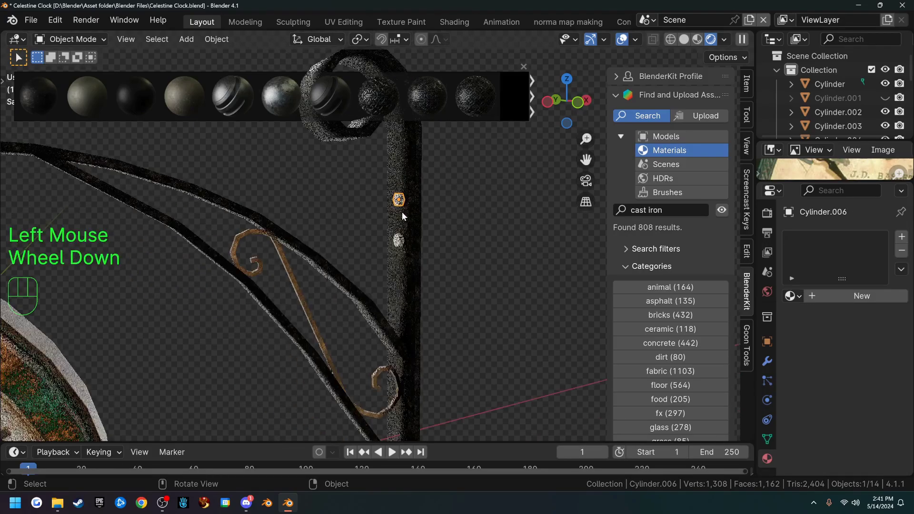
{"action": "left_click", "coordinate": [400, 240], "text": "shift"}
{"action": "middle_click_drag", "start_coordinate": [473, 315], "coordinate": [395, 287], "text": "shift"}
{"action": "left_click", "coordinate": [389, 295], "text": "shift"}
{"action": "left_click", "coordinate": [387, 333], "text": "shift"}
{"action": "middle_click_drag", "start_coordinate": [270, 181], "coordinate": [613, 427], "text": "shift"}
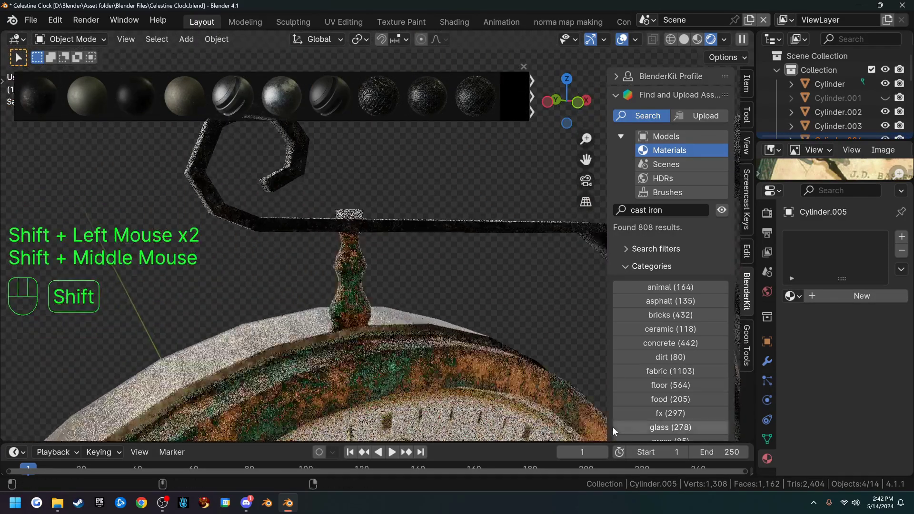
{"action": "left_click", "coordinate": [356, 217], "text": "shift"}
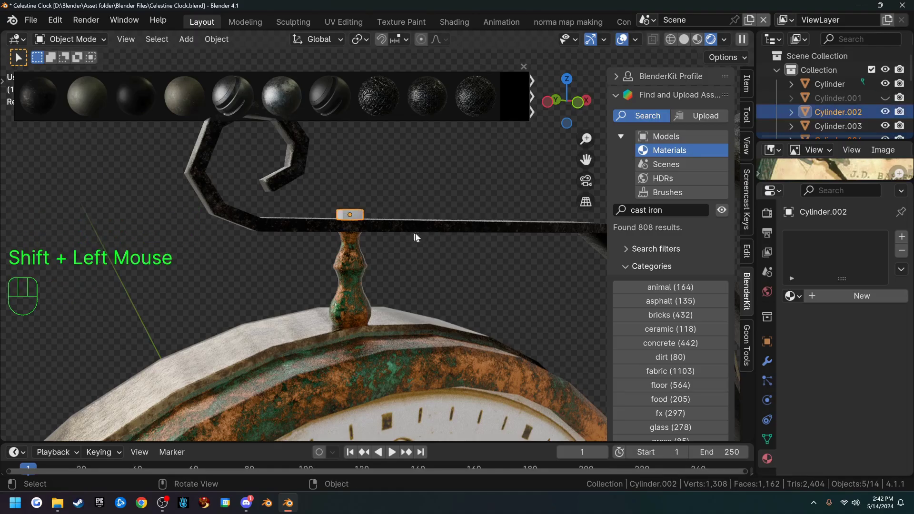
{"action": "key", "text": "ctrl+j"}
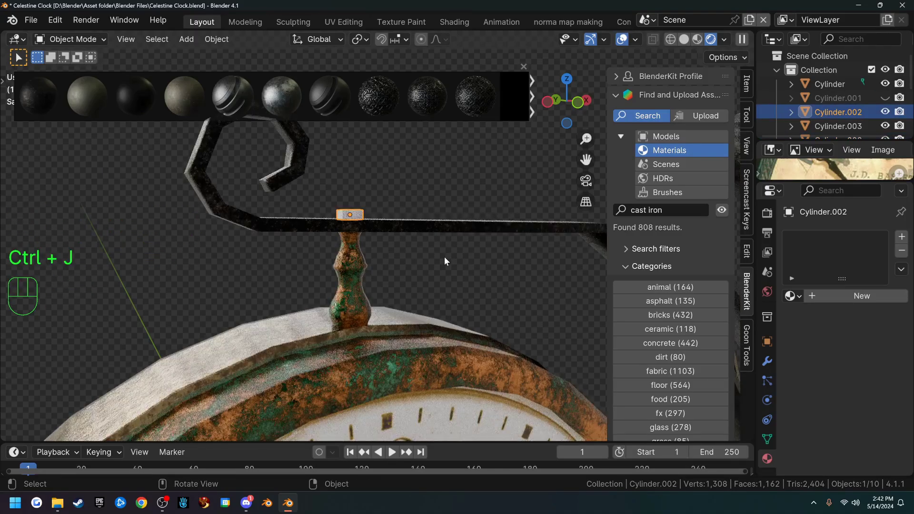
- Assign the existing Rusted Bronze material to the joined bolts
{"action": "scroll", "coordinate": [445, 257], "scroll_direction": "down", "scroll_amount": 2}
{"action": "scroll", "coordinate": [445, 264], "scroll_direction": "down", "scroll_amount": 1}
{"action": "middle_click_drag", "start_coordinate": [478, 264], "coordinate": [404, 196]}
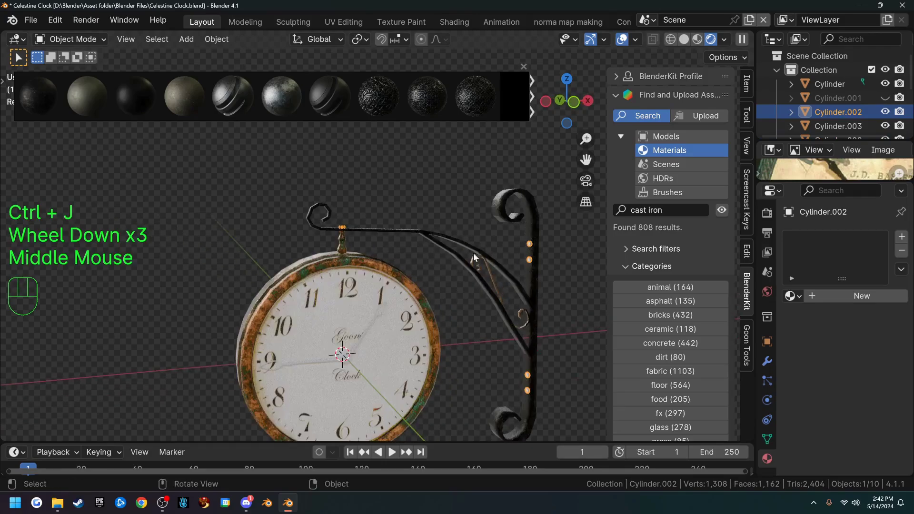
{"action": "left_click", "coordinate": [402, 195]}
{"action": "left_click", "coordinate": [387, 276]}
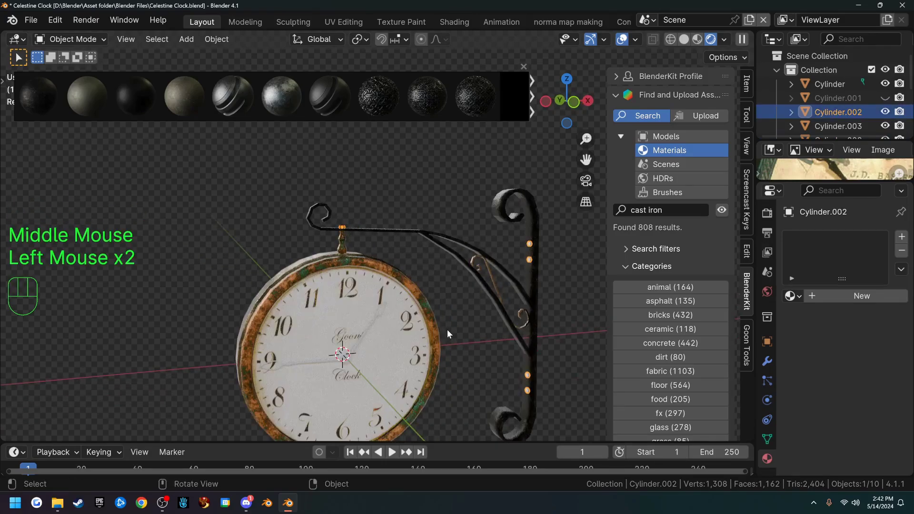
{"action": "key", "text": "g"}
{"action": "right_click", "coordinate": [447, 295]}
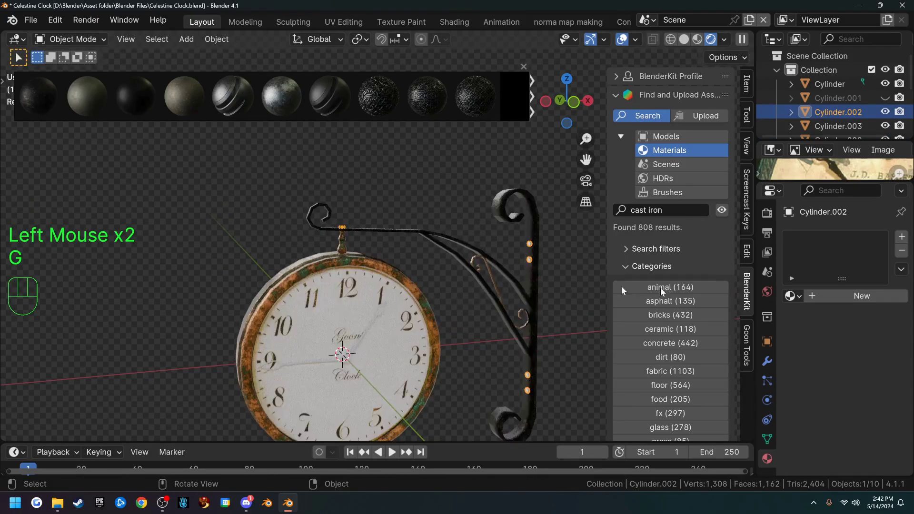
{"action": "left_click", "coordinate": [793, 296]}
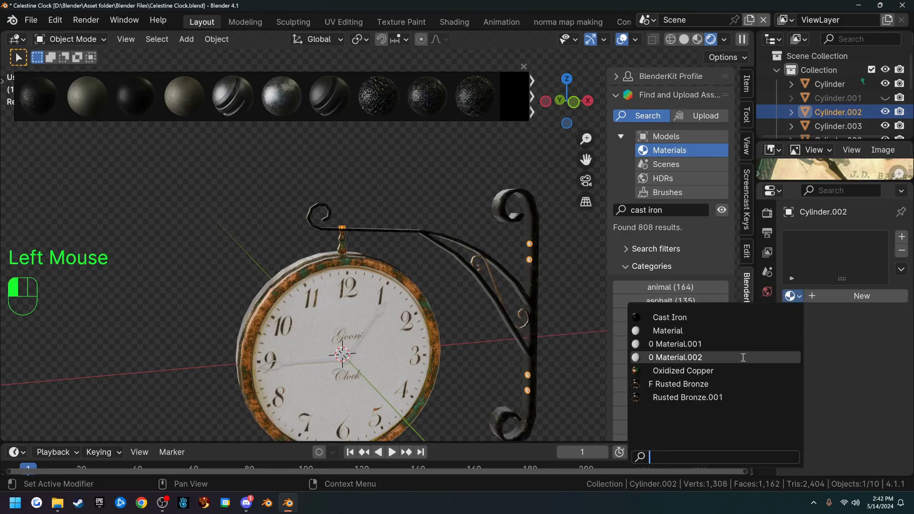
{"action": "left_click", "coordinate": [681, 383]}
- Deselect the bolts and examine their Rusted Bronze surface up close against the cast iron post
{"action": "scroll", "coordinate": [439, 299], "scroll_direction": "up", "scroll_amount": 2}
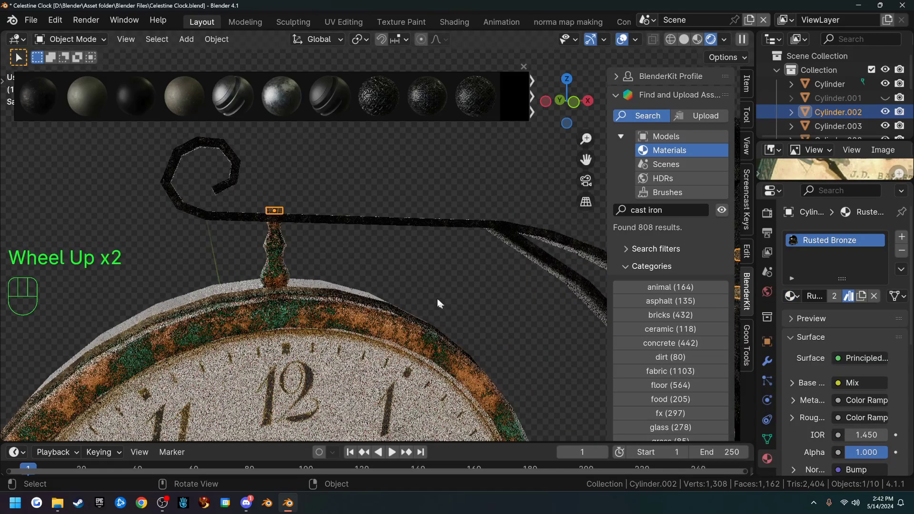
{"action": "middle_click_drag", "start_coordinate": [502, 301], "coordinate": [435, 254], "text": "shift"}
{"action": "middle_click_drag", "start_coordinate": [545, 277], "coordinate": [440, 302], "text": "shift"}
{"action": "left_click", "coordinate": [364, 295]}
{"action": "scroll", "coordinate": [365, 295], "scroll_direction": "up", "scroll_amount": 3}
{"action": "middle_click_drag", "start_coordinate": [329, 290], "coordinate": [510, 305]}
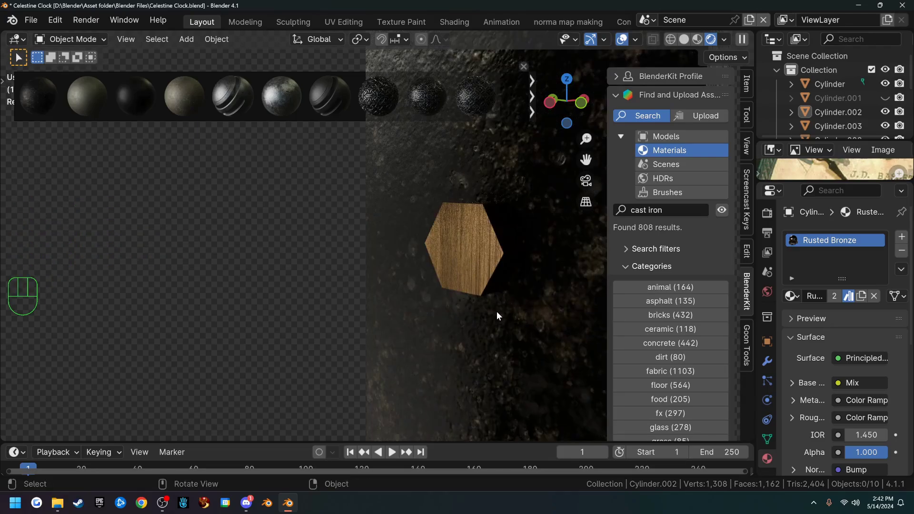
{"action": "scroll", "coordinate": [496, 310], "scroll_direction": "down", "scroll_amount": 3}
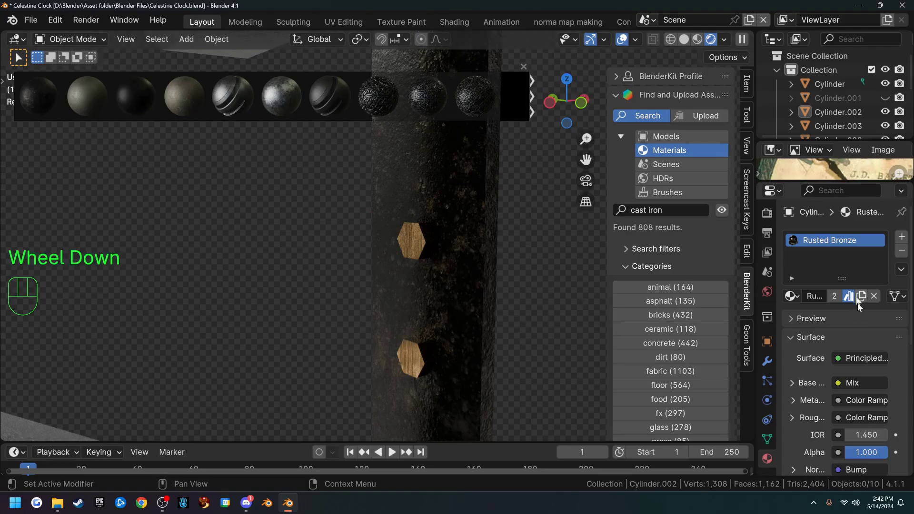
{"action": "scroll", "coordinate": [473, 310], "scroll_direction": "down", "scroll_amount": 2}
{"action": "middle_click_drag", "start_coordinate": [447, 301], "coordinate": [444, 237], "text": "shift"}
{"action": "scroll", "coordinate": [400, 283], "scroll_direction": "down", "scroll_amount": 2}
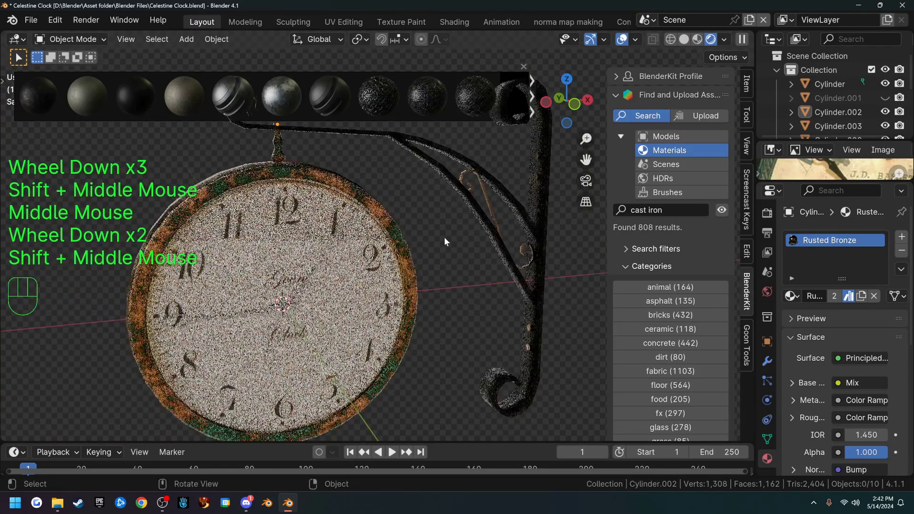
- Maximize the 3D viewport, hide the overlays, and review the textured clock and bracket from several angles
{"action": "key", "text": "ctrl+space"}
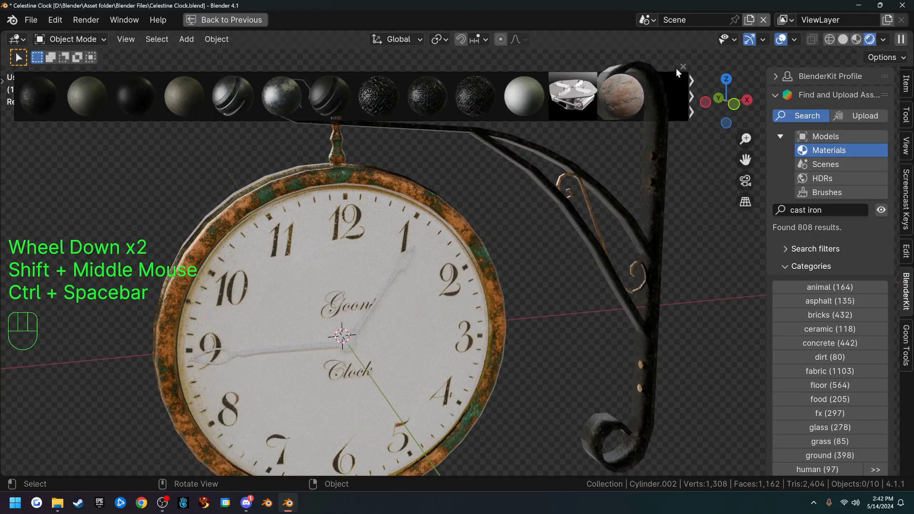
{"action": "left_click", "coordinate": [781, 39]}
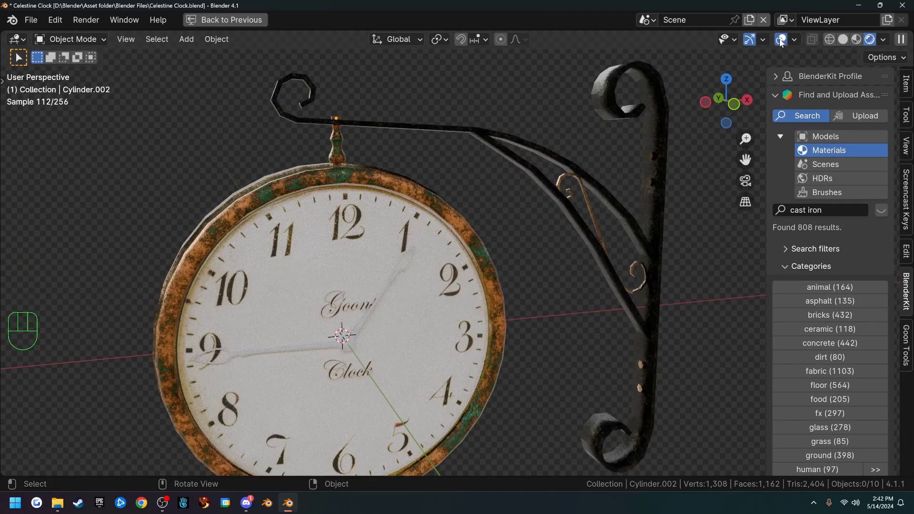
{"action": "scroll", "coordinate": [574, 233], "scroll_direction": "down", "scroll_amount": 2}
{"action": "middle_click_drag", "start_coordinate": [577, 263], "coordinate": [563, 289]}
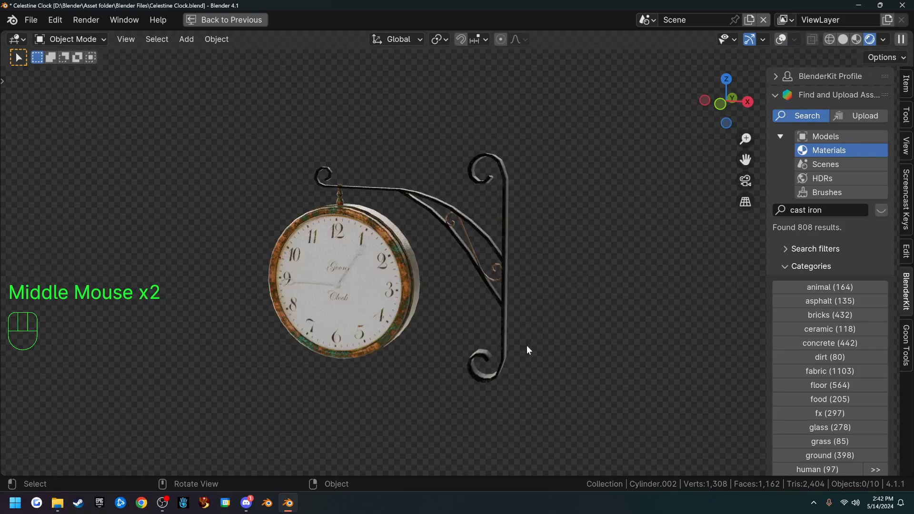
{"action": "middle_click_drag", "start_coordinate": [466, 325], "coordinate": [538, 288]}
{"action": "middle_click_drag", "start_coordinate": [458, 323], "coordinate": [561, 362]}
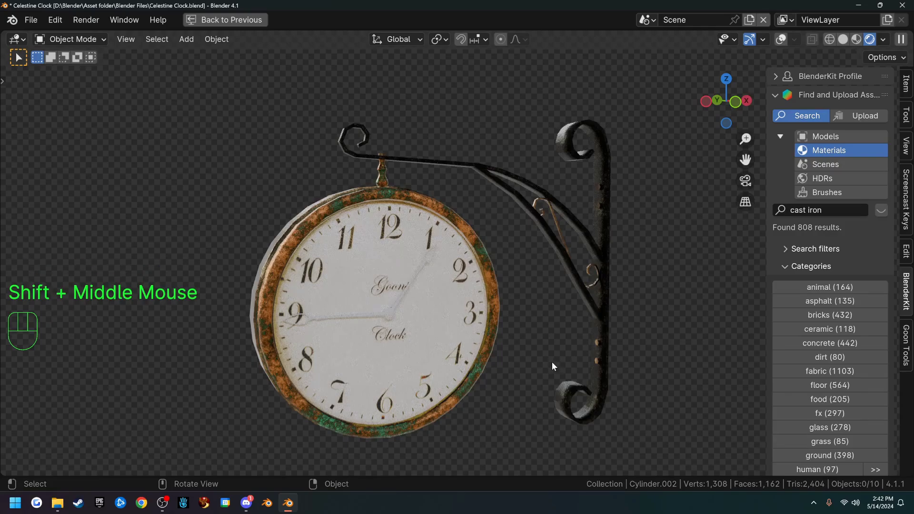
- Select the clock body and bring up the Color Ramp of its Oxidized Copper material in the Shading workspace
{"action": "middle_click_drag", "start_coordinate": [560, 354], "coordinate": [529, 355]}
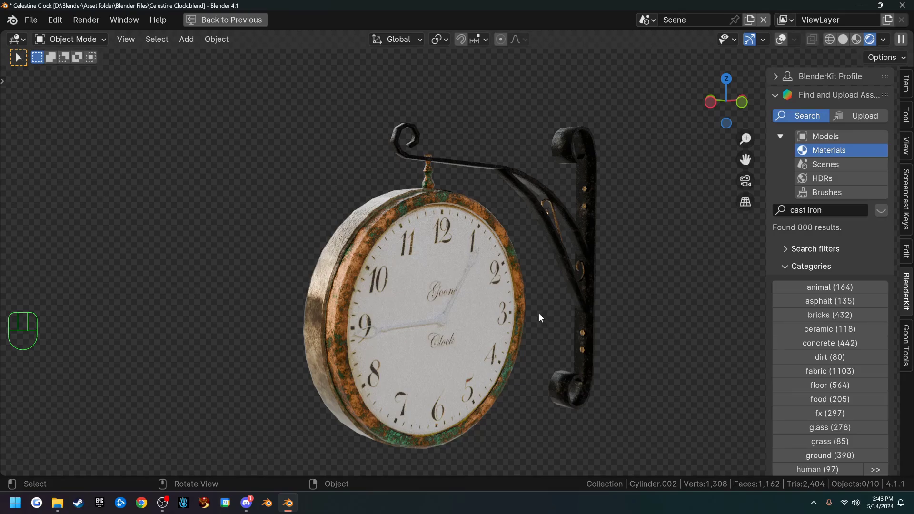
{"action": "left_click", "coordinate": [423, 200]}
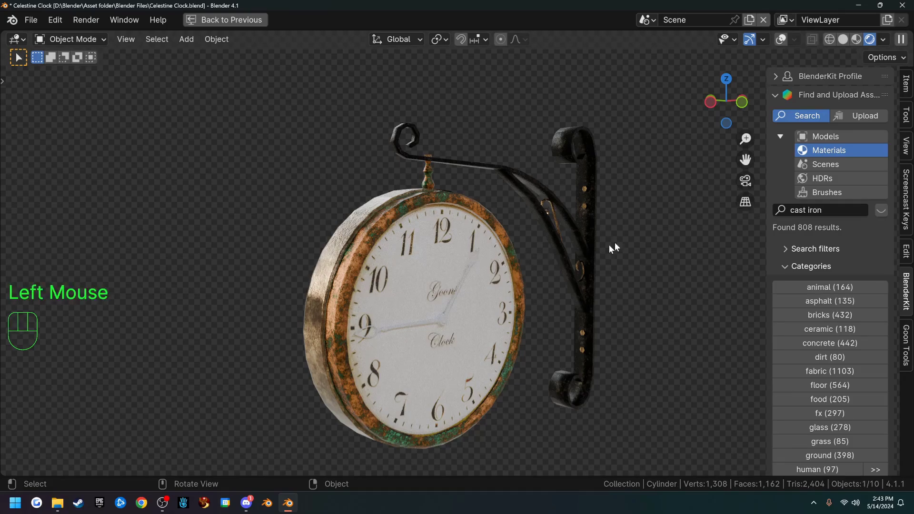
{"action": "key", "text": "ctrl+space"}
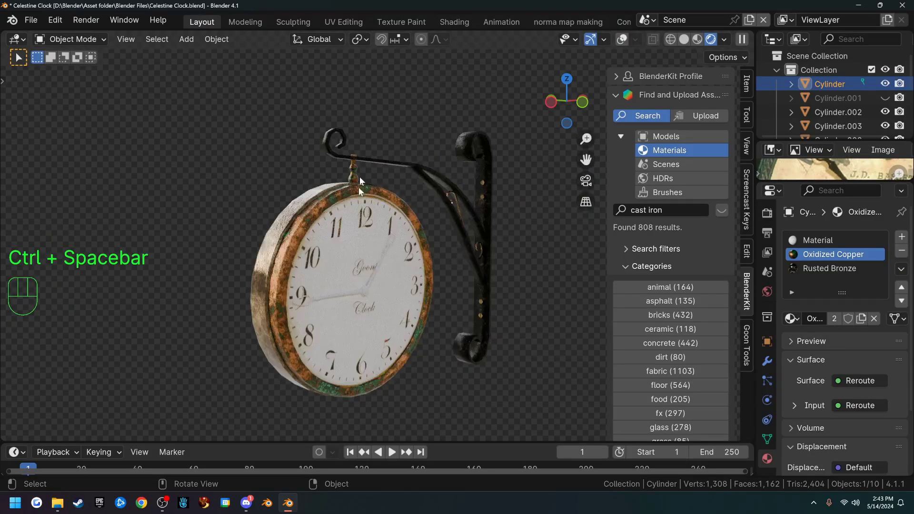
{"action": "left_click", "coordinate": [454, 21]}
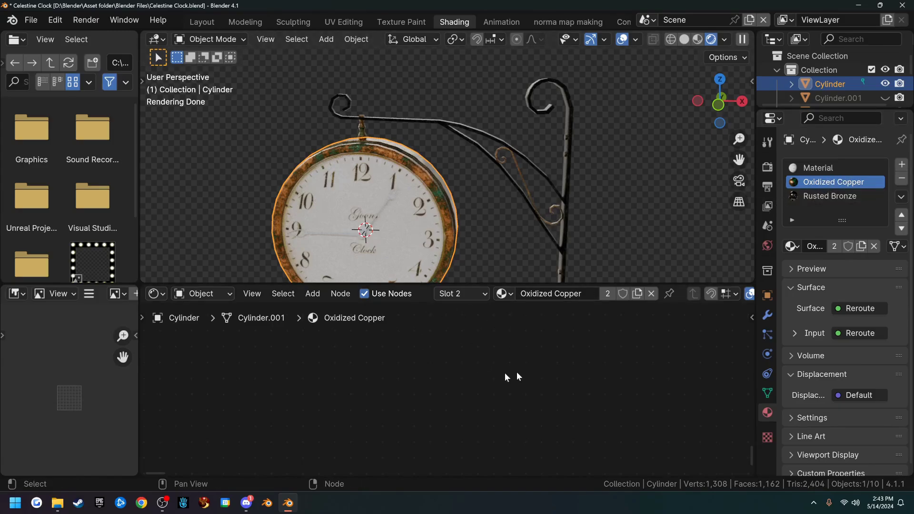
{"action": "key", "text": "Home"}
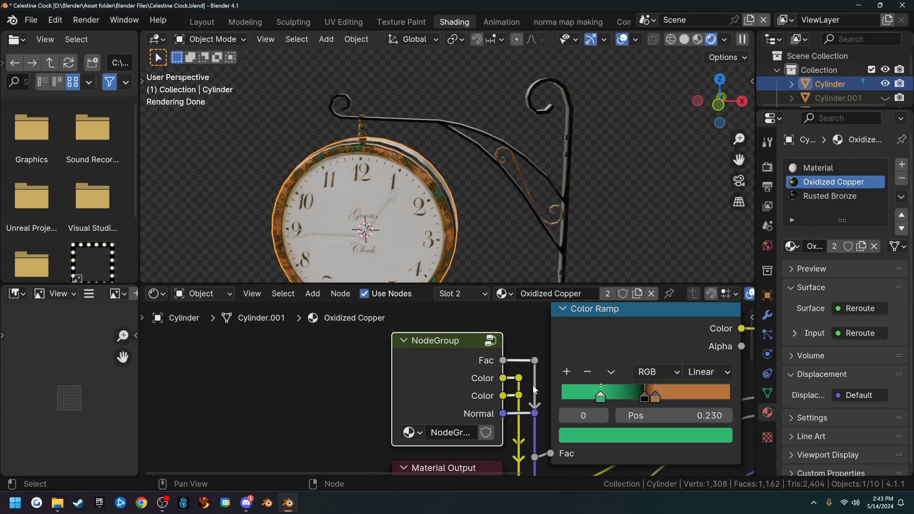
{"action": "scroll", "coordinate": [539, 387], "scroll_direction": "up", "scroll_amount": 1}
{"action": "scroll", "coordinate": [547, 393], "scroll_direction": "down", "scroll_amount": 3}
{"action": "middle_click_drag", "start_coordinate": [584, 399], "coordinate": [506, 391]}
{"action": "scroll", "coordinate": [506, 391], "scroll_direction": "up", "scroll_amount": 4}
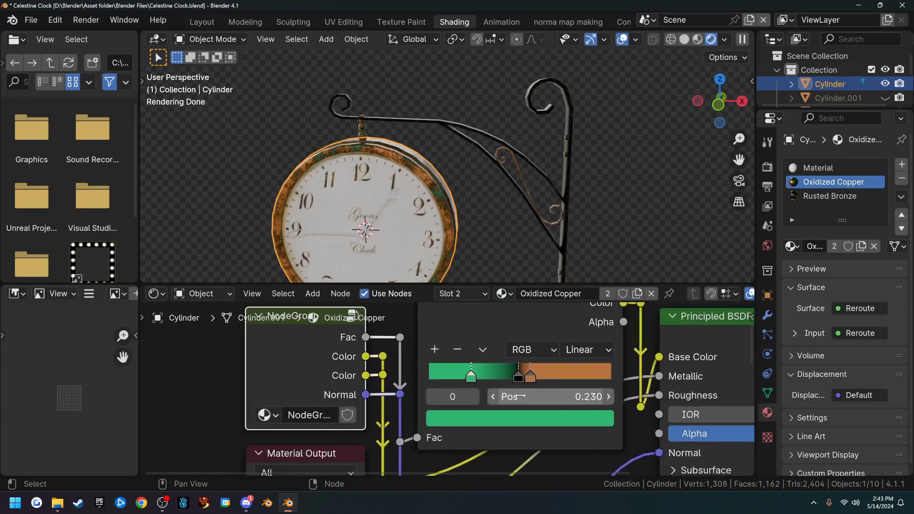
{"action": "scroll", "coordinate": [438, 229], "scroll_direction": "up", "scroll_amount": 2}
{"action": "scroll", "coordinate": [438, 229], "scroll_direction": "up", "scroll_amount": 2}
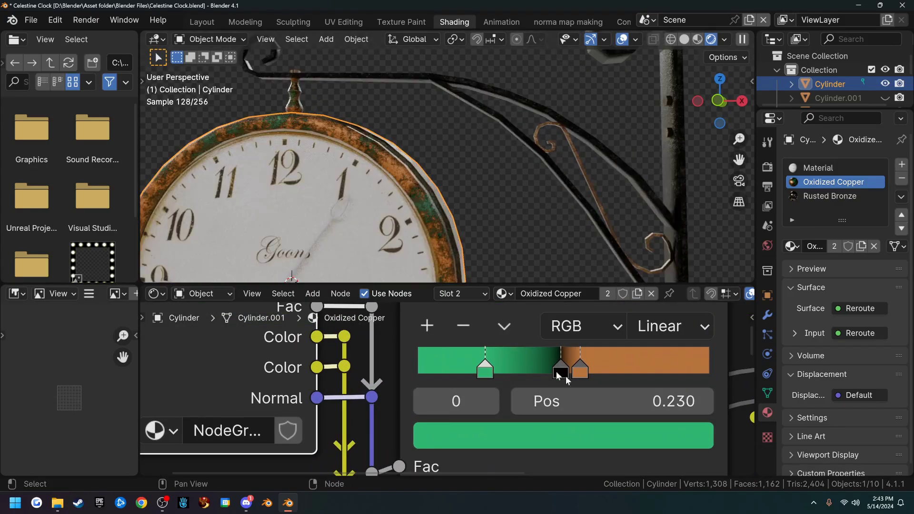
- Recolour the Color Ramp's orange stop to a dark brown with hue 0.068, saturation 0.783 and value 0.188
{"action": "left_click", "coordinate": [580, 369]}
{"action": "left_click", "coordinate": [574, 431]}
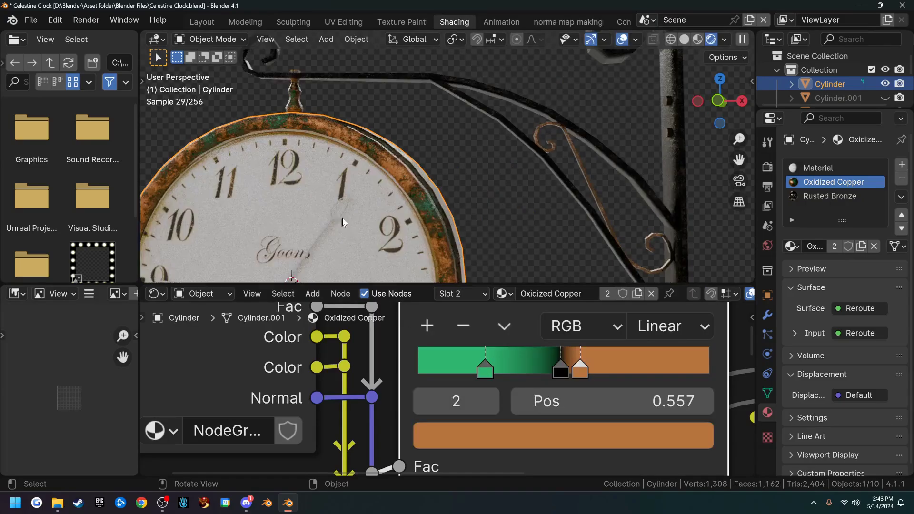
{"action": "middle_click_drag", "start_coordinate": [403, 196], "coordinate": [354, 221]}
{"action": "scroll", "coordinate": [357, 222], "scroll_direction": "up", "scroll_amount": 4}
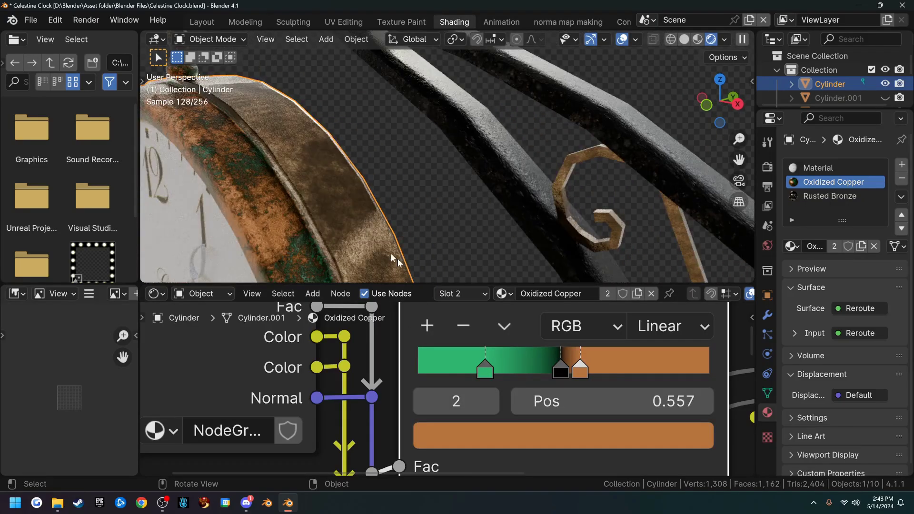
{"action": "left_click", "coordinate": [579, 371]}
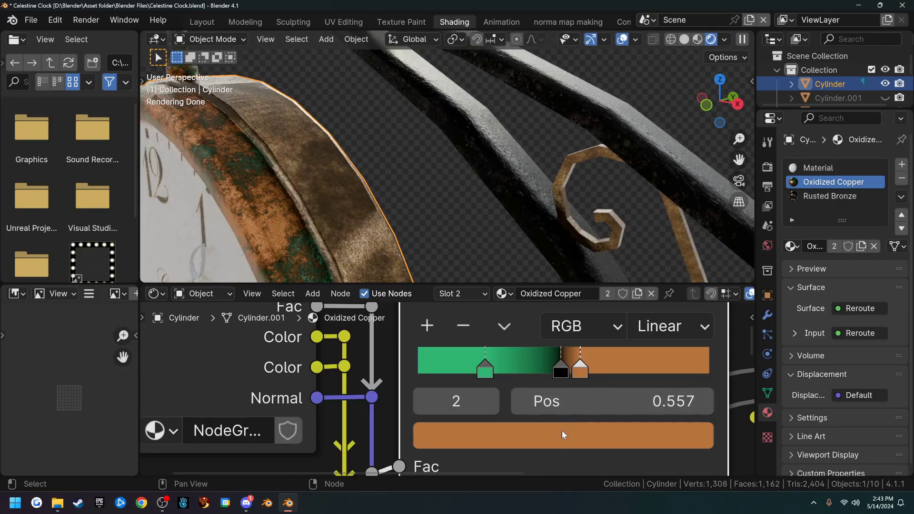
{"action": "left_click", "coordinate": [563, 432]}
{"action": "left_click", "coordinate": [515, 207]}
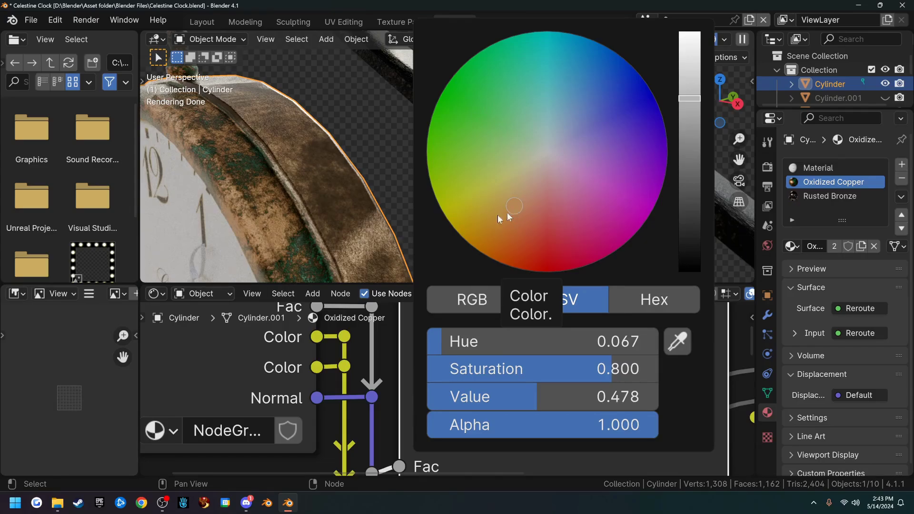
{"action": "scroll", "coordinate": [609, 188], "scroll_direction": "down", "scroll_amount": 6}
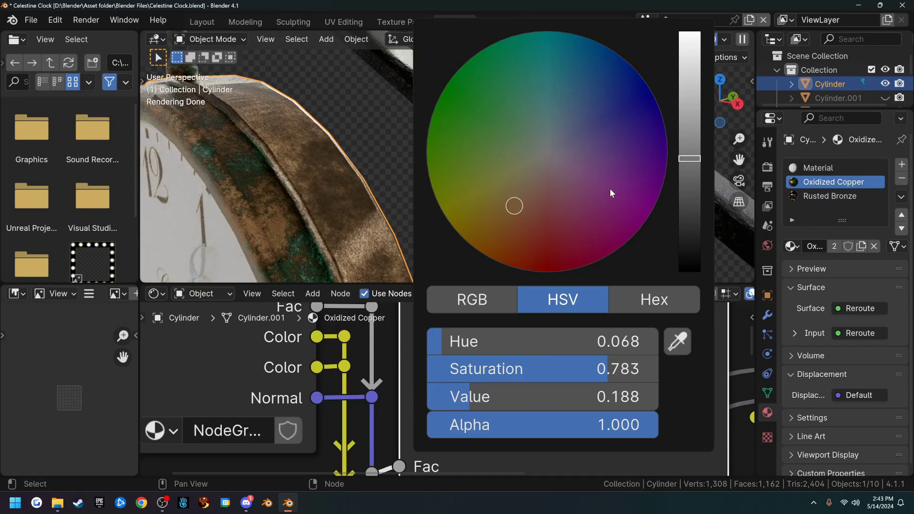
{"action": "scroll", "coordinate": [610, 189], "scroll_direction": "up", "scroll_amount": 1}
{"action": "scroll", "coordinate": [610, 188], "scroll_direction": "down", "scroll_amount": 1}
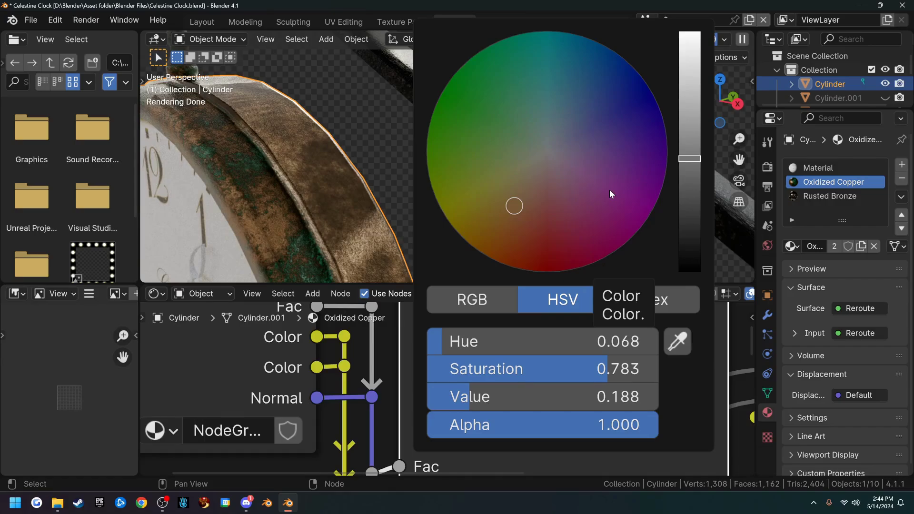
- Check the darker rim on the whole clock in the Layout workspace and desaturate the Color Ramp's brown stop to a greyer brown
{"action": "left_click", "coordinate": [199, 22]}
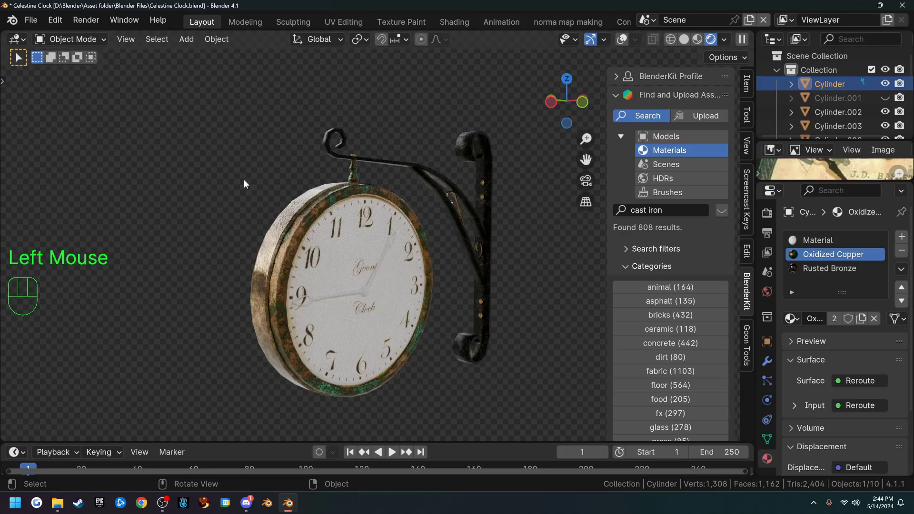
{"action": "middle_click_drag", "start_coordinate": [234, 186], "coordinate": [270, 195]}
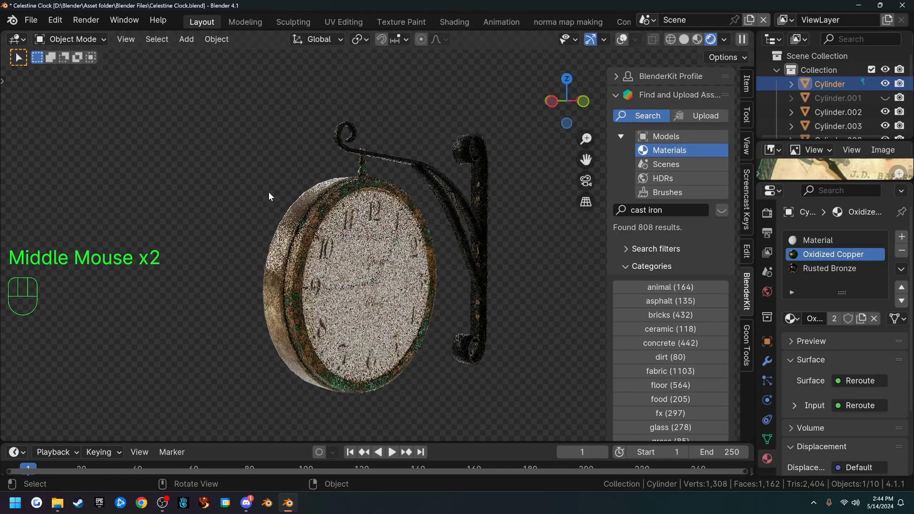
{"action": "scroll", "coordinate": [268, 192], "scroll_direction": "up", "scroll_amount": 1}
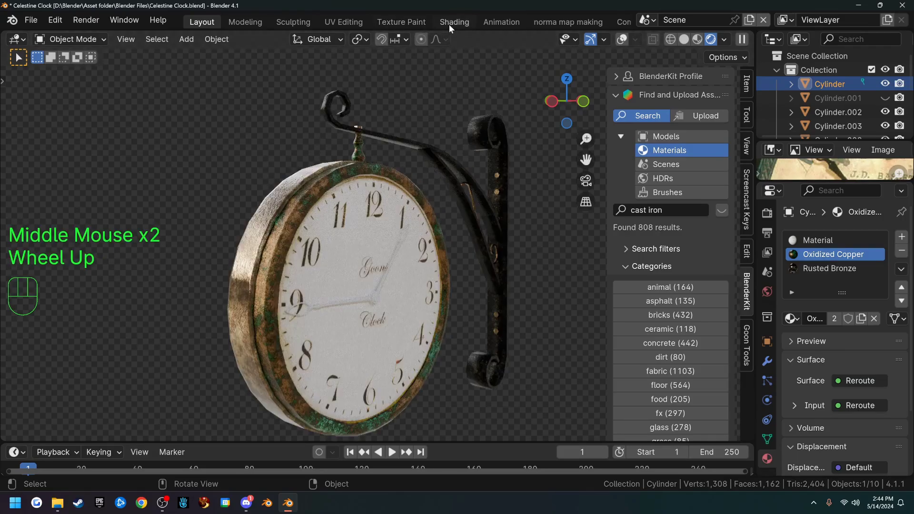
{"action": "left_click", "coordinate": [450, 24]}
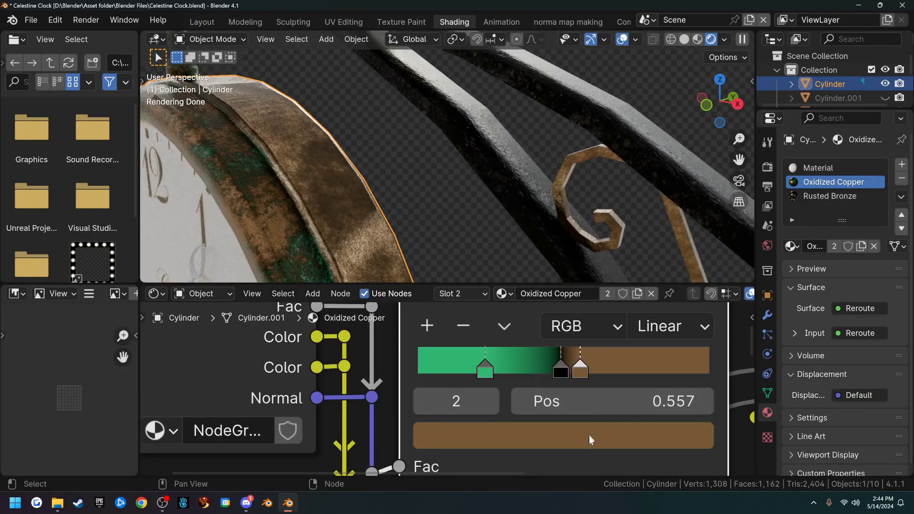
{"action": "left_click", "coordinate": [589, 438]}
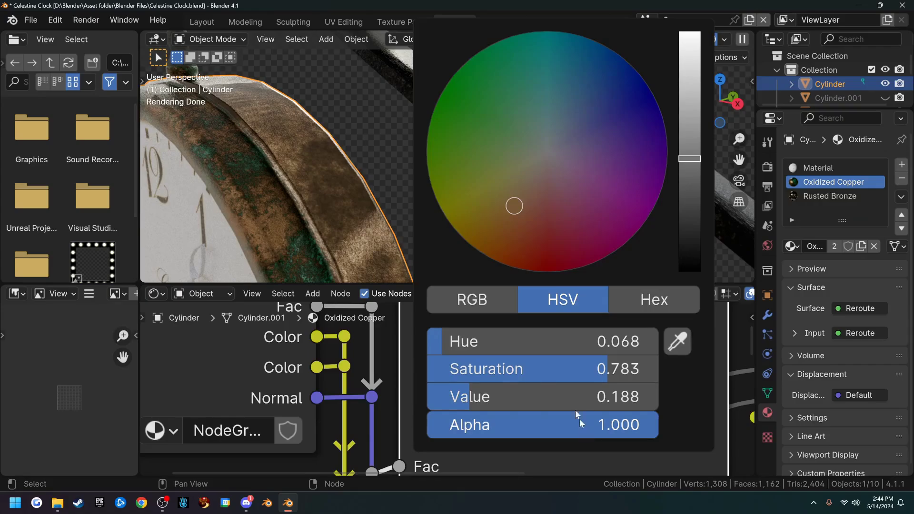
{"action": "left_click", "coordinate": [523, 192]}
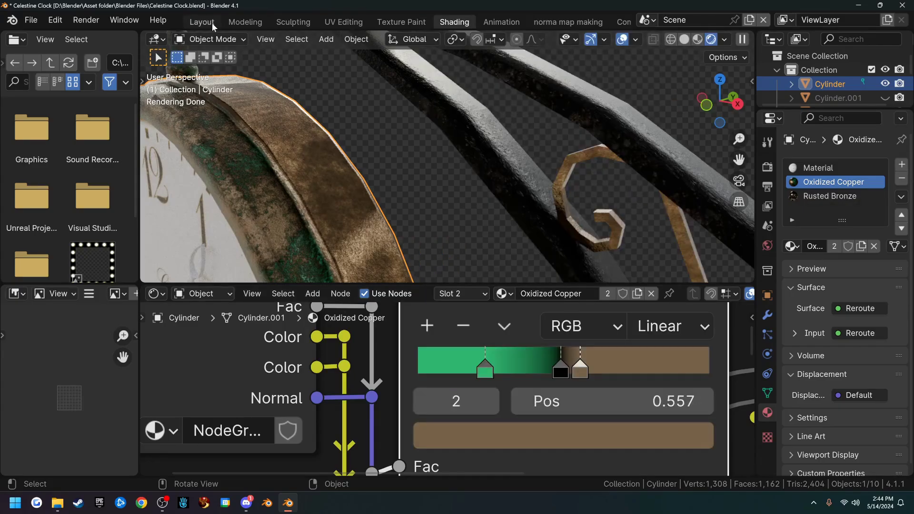
- Review the recoloured rim against the bracket from the side and the front in the Layout workspace
{"action": "left_click", "coordinate": [213, 23]}
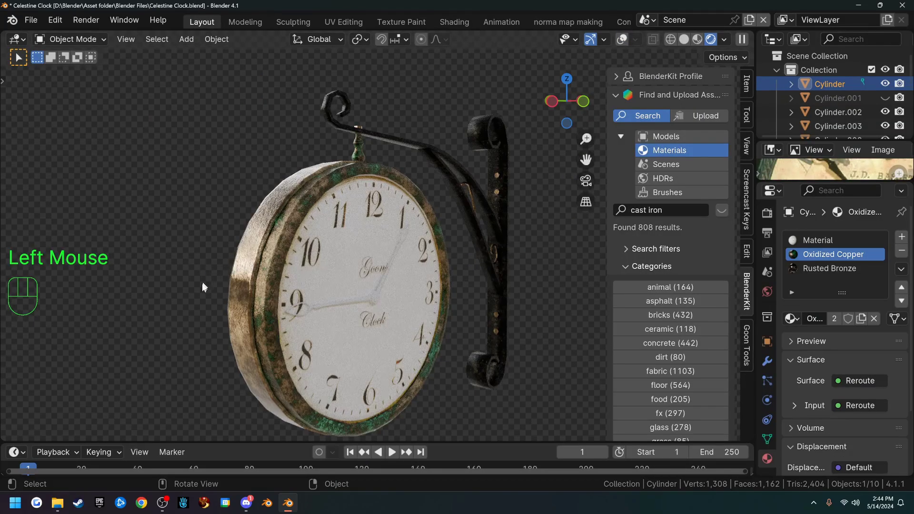
{"action": "scroll", "coordinate": [199, 290], "scroll_direction": "up", "scroll_amount": 1}
{"action": "middle_click_drag", "start_coordinate": [199, 290], "coordinate": [264, 291]}
{"action": "left_click", "coordinate": [381, 125]}
{"action": "middle_click_drag", "start_coordinate": [341, 177], "coordinate": [404, 310]}
{"action": "scroll", "coordinate": [412, 225], "scroll_direction": "down", "scroll_amount": 2}
{"action": "scroll", "coordinate": [423, 260], "scroll_direction": "up", "scroll_amount": 2}
{"action": "scroll", "coordinate": [416, 310], "scroll_direction": "down", "scroll_amount": 2}
{"action": "scroll", "coordinate": [417, 310], "scroll_direction": "up", "scroll_amount": 1}
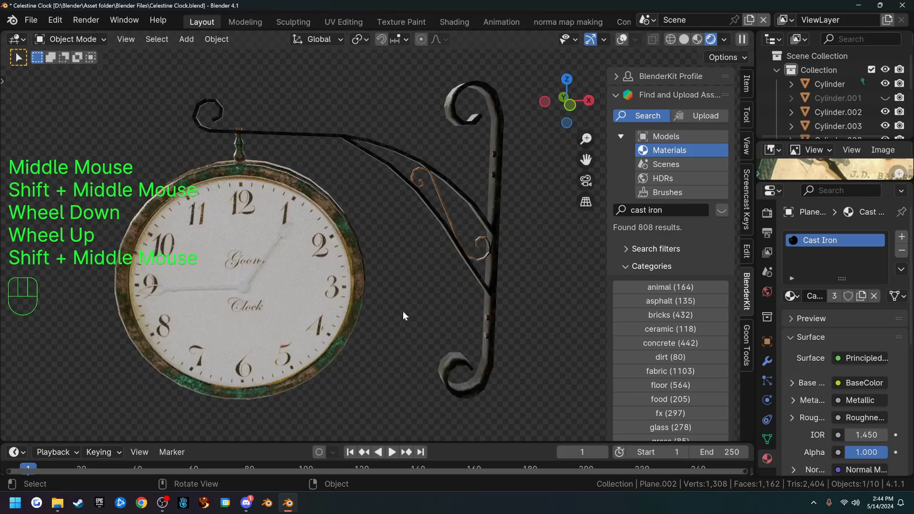
- Turn the viewport overlays back on and select both clock hands at the centre of the dial
{"action": "key", "text": "F7"}
{"action": "middle_click", "coordinate": [284, 290]}
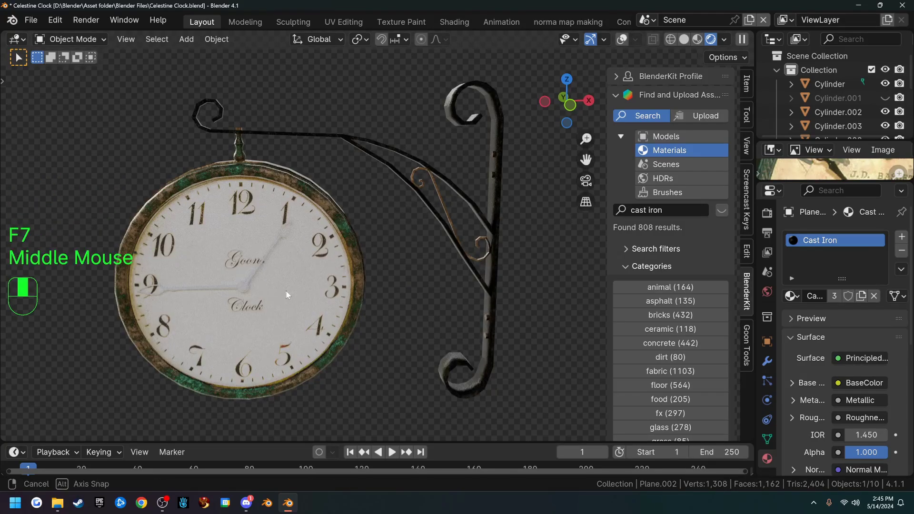
{"action": "scroll", "coordinate": [286, 293], "scroll_direction": "up", "scroll_amount": 1}
{"action": "scroll", "coordinate": [285, 293], "scroll_direction": "up", "scroll_amount": 1}
{"action": "middle_click_drag", "start_coordinate": [285, 293], "coordinate": [395, 255], "text": "shift"}
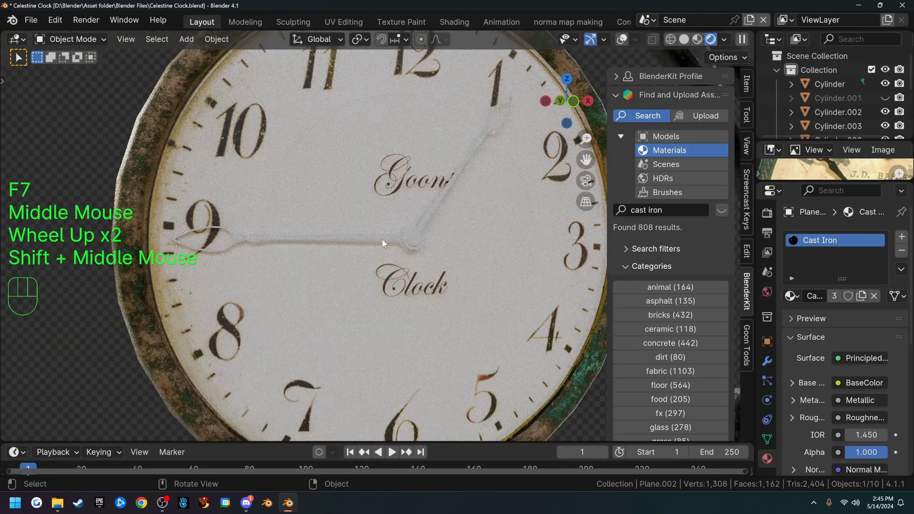
{"action": "left_click", "coordinate": [387, 244]}
{"action": "left_click", "coordinate": [404, 248]}
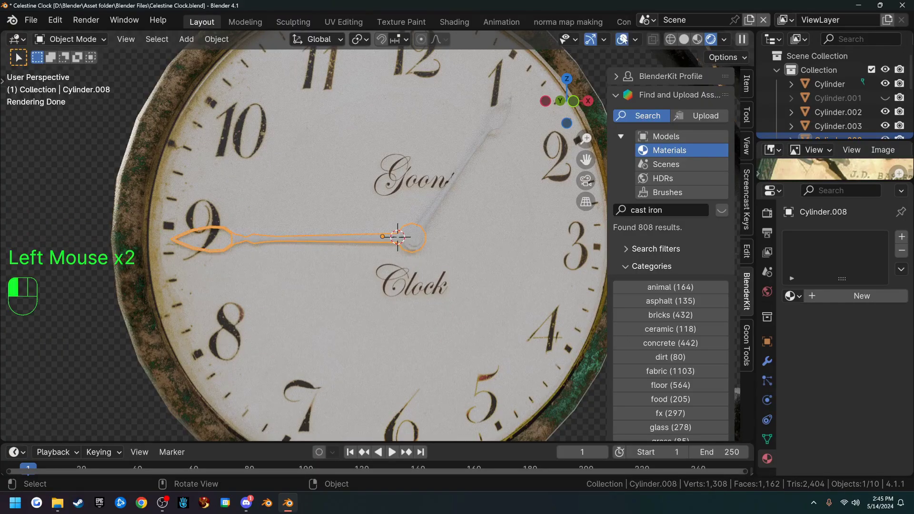
{"action": "scroll", "coordinate": [439, 245], "scroll_direction": "up", "scroll_amount": 1}
{"action": "left_click", "coordinate": [445, 241], "text": "shift"}
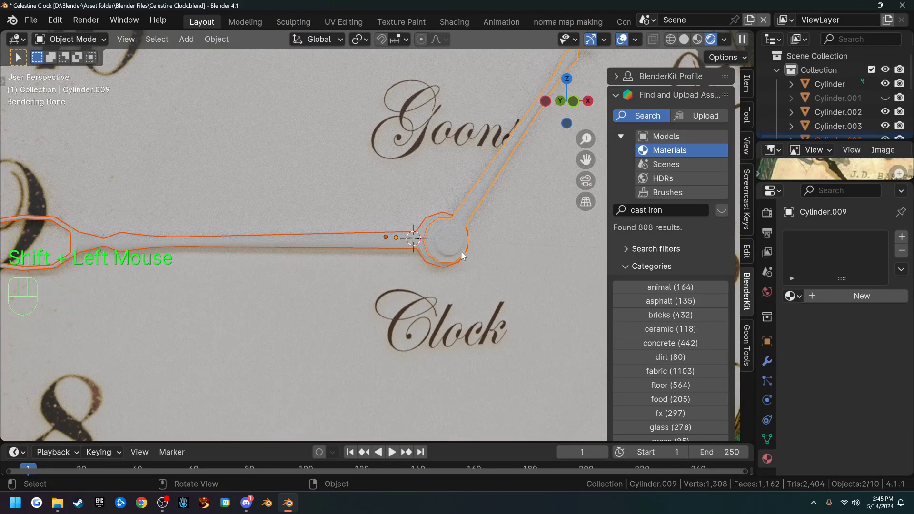
- Select only the clock hand pointing near 1 and assign the existing Rusted Bronze material to it
{"action": "left_click", "coordinate": [435, 252]}
{"action": "left_click", "coordinate": [359, 251]}
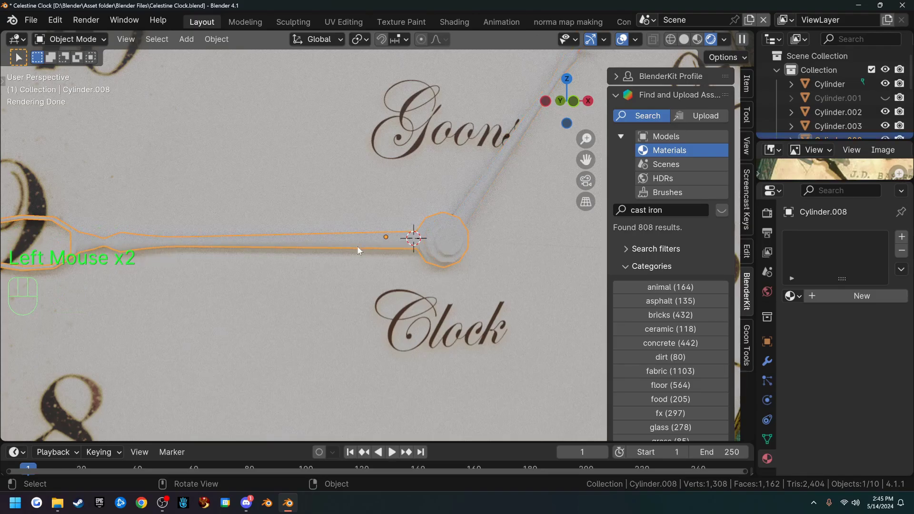
{"action": "left_click", "coordinate": [466, 217]}
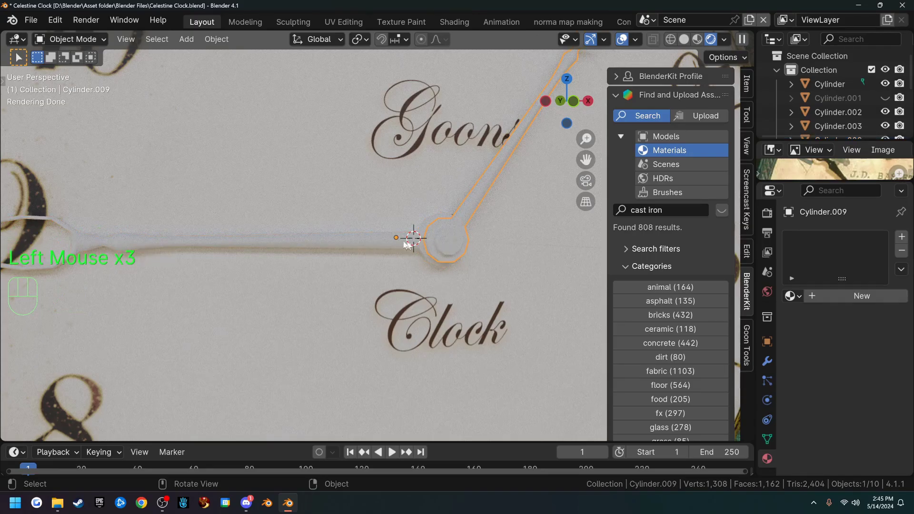
{"action": "left_click", "coordinate": [792, 296]}
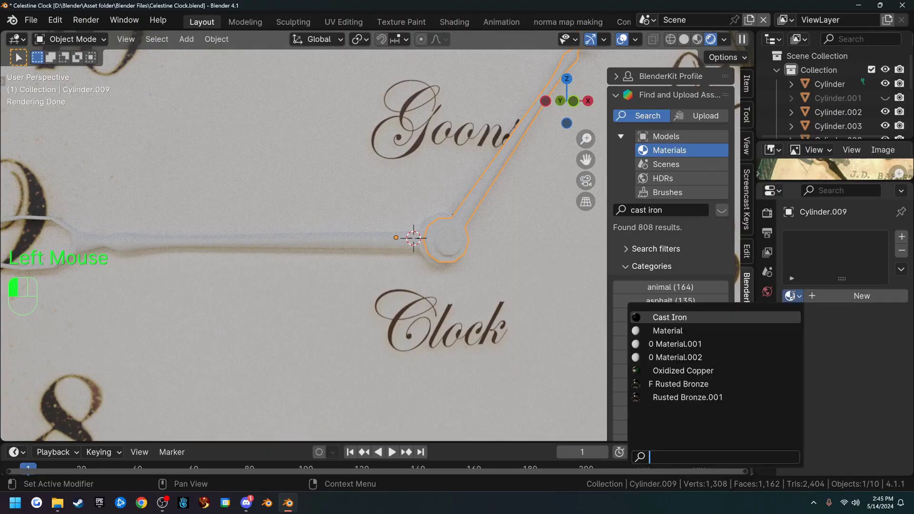
{"action": "left_click", "coordinate": [727, 383]}
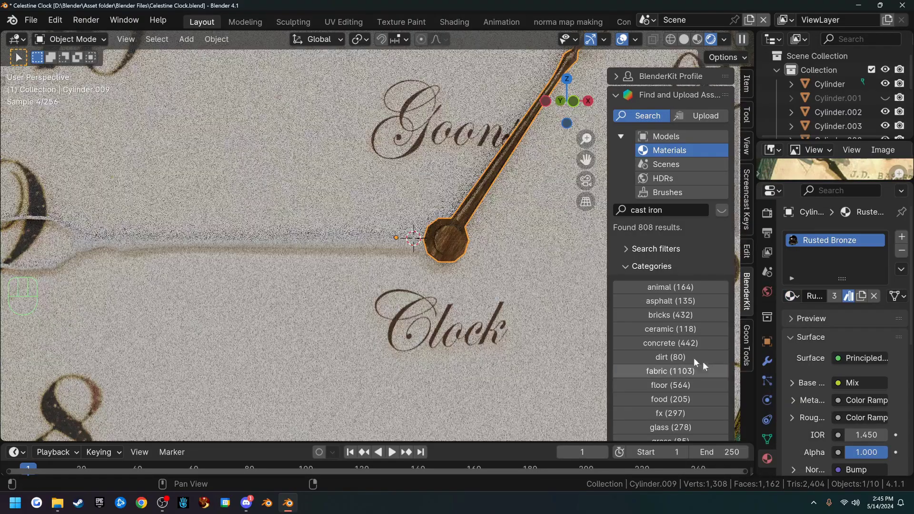
{"action": "left_click", "coordinate": [381, 248]}
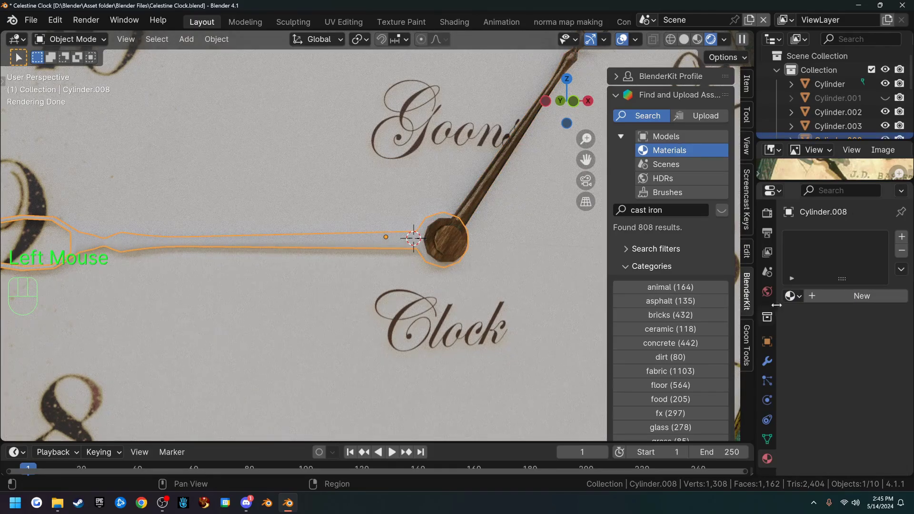
{"action": "left_click", "coordinate": [791, 296]}
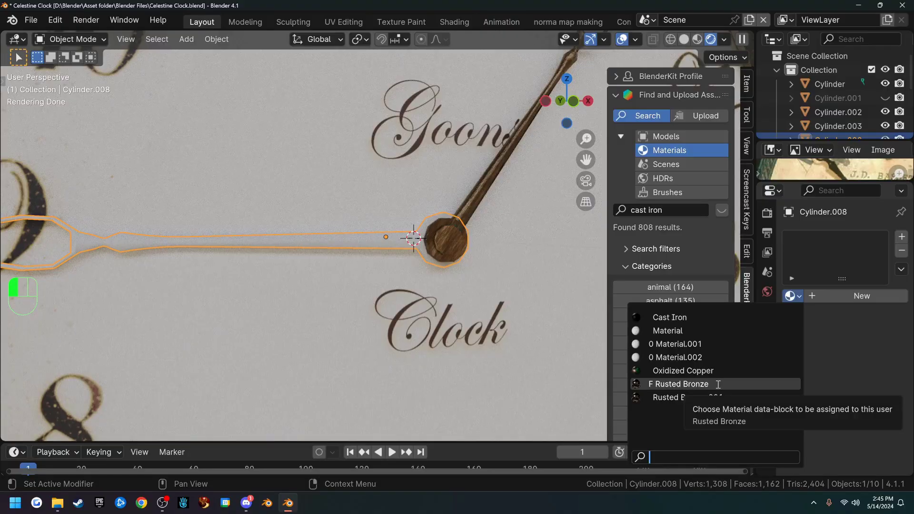
{"action": "left_click", "coordinate": [248, 248]}
- Frame the hand pointing near 1 and examine its Rusted Bronze surface up close from the hub along the shaft
{"action": "middle_click_drag", "start_coordinate": [248, 250], "coordinate": [430, 284]}
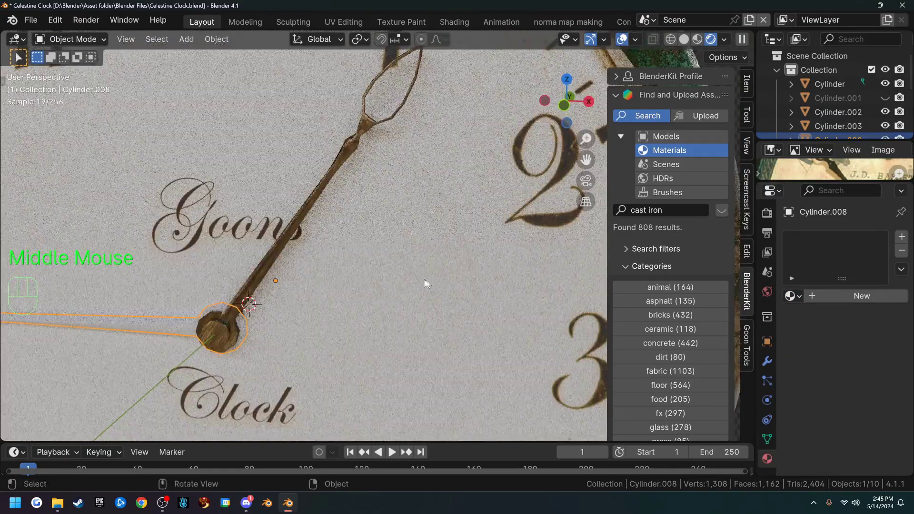
{"action": "left_click", "coordinate": [327, 190]}
{"action": "key", "text": "KP_Decimal"}
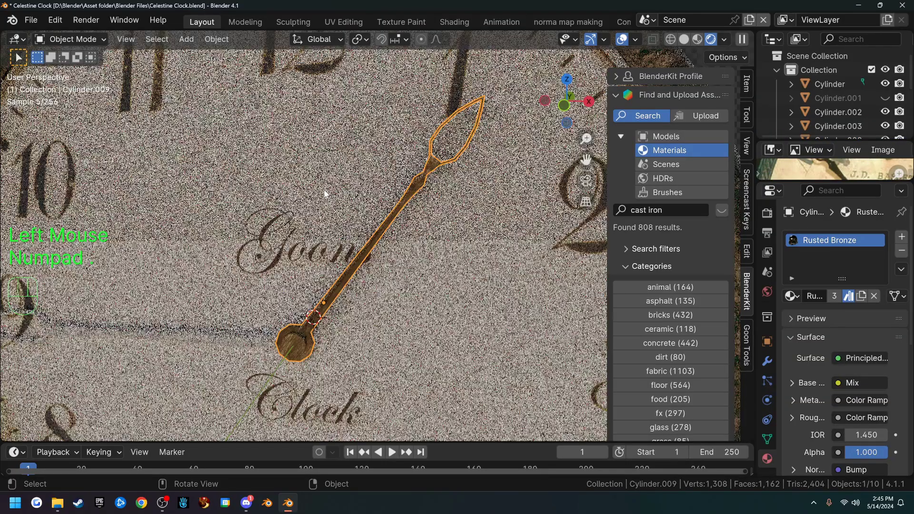
{"action": "scroll", "coordinate": [341, 319], "scroll_direction": "up", "scroll_amount": 2}
{"action": "middle_click_drag", "start_coordinate": [341, 319], "coordinate": [310, 291], "text": "shift"}
{"action": "scroll", "coordinate": [310, 292], "scroll_direction": "up", "scroll_amount": 2}
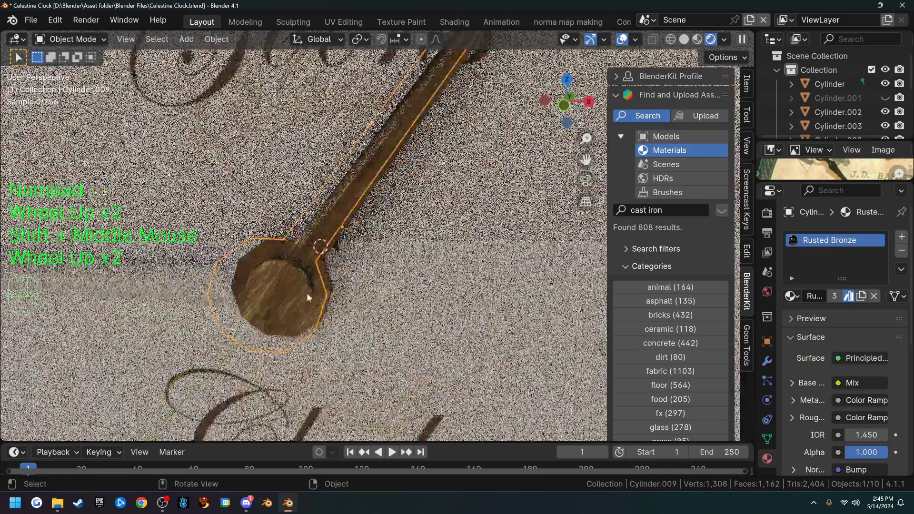
{"action": "scroll", "coordinate": [340, 219], "scroll_direction": "down", "scroll_amount": 1}
{"action": "middle_click_drag", "start_coordinate": [341, 219], "coordinate": [191, 75], "text": "shift"}
{"action": "middle_click_drag", "start_coordinate": [460, 104], "coordinate": [422, 195], "text": "shift"}
{"action": "middle_click_drag", "start_coordinate": [422, 148], "coordinate": [362, 157], "text": "shift"}
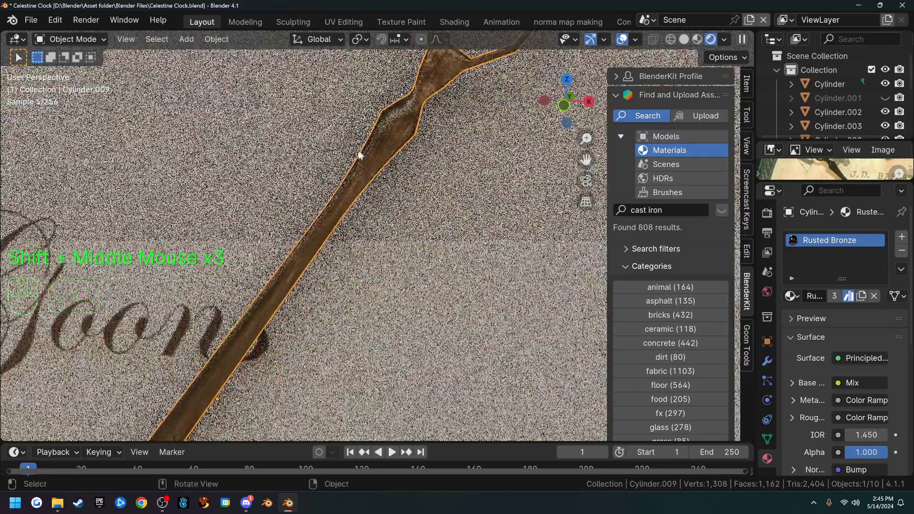
- Deselect the clock hand and review the whole clock from an angle with the viewport overlays briefly hidden
{"action": "scroll", "coordinate": [342, 190], "scroll_direction": "down", "scroll_amount": 5}
{"action": "scroll", "coordinate": [343, 190], "scroll_direction": "down", "scroll_amount": 1}
{"action": "left_click", "coordinate": [512, 169]}
{"action": "middle_click_drag", "start_coordinate": [394, 205], "coordinate": [467, 215]}
{"action": "left_click", "coordinate": [620, 41]}
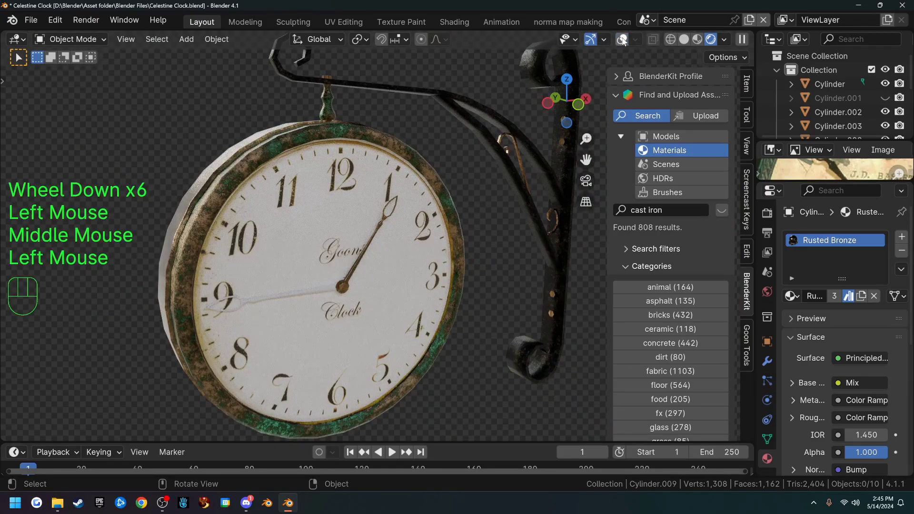
{"action": "left_click", "coordinate": [623, 41]}
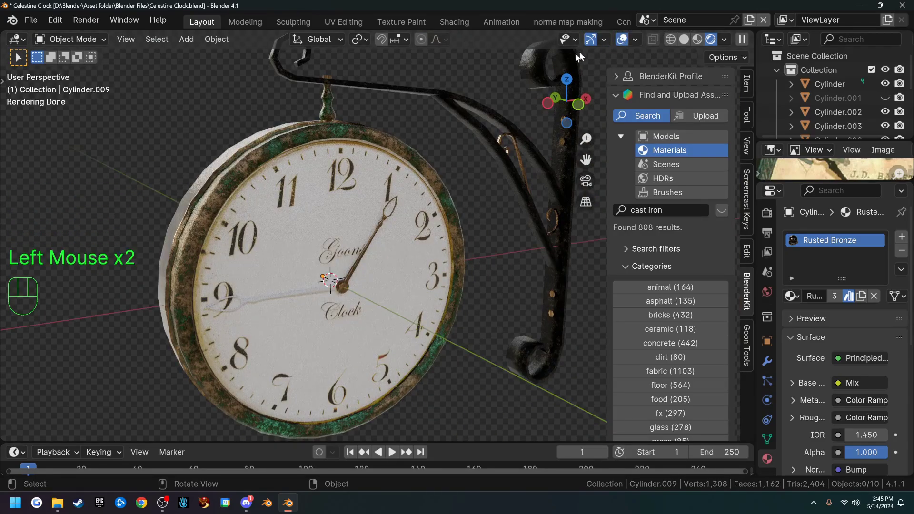
- Assign the existing Rusted Bronze material to the clock hand pointing at 9 and deselect it to check both hands on the dial
{"action": "scroll", "coordinate": [421, 180], "scroll_direction": "up", "scroll_amount": 4}
{"action": "middle_click_drag", "start_coordinate": [333, 224], "coordinate": [439, 82], "text": "shift"}
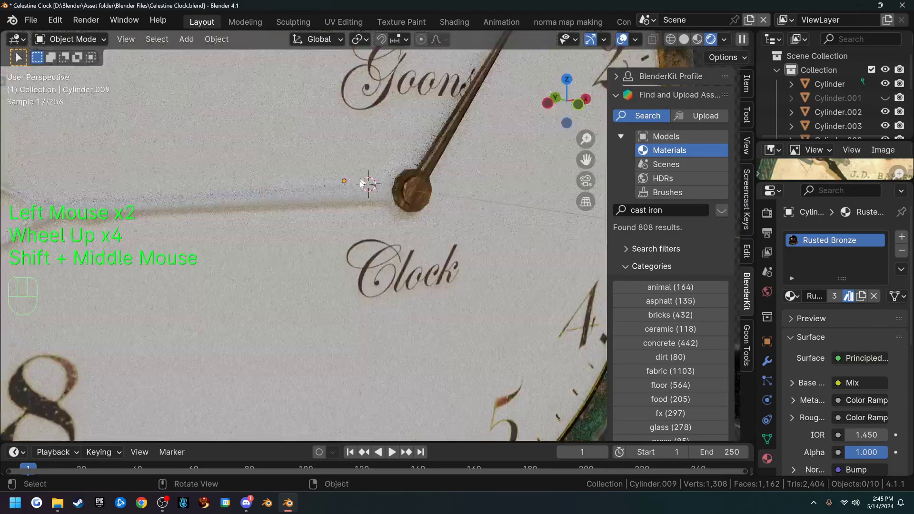
{"action": "left_click", "coordinate": [363, 186]}
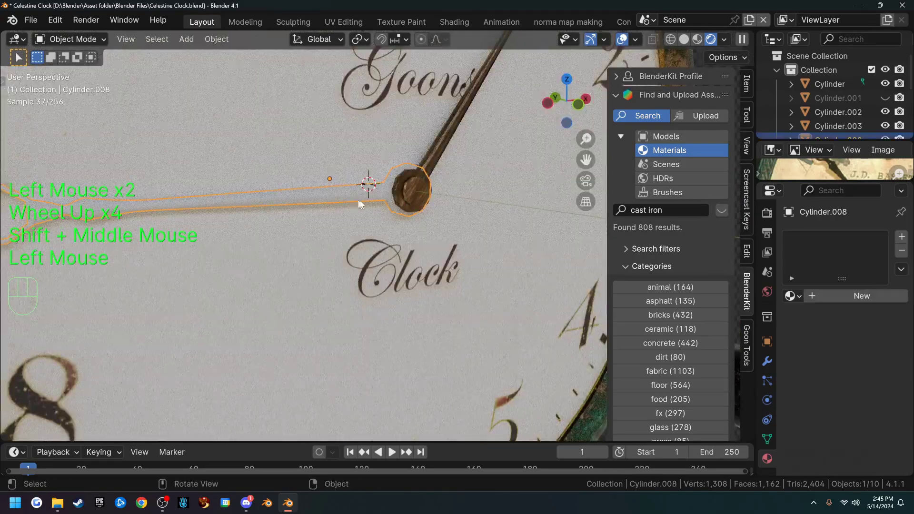
{"action": "left_click", "coordinate": [791, 296]}
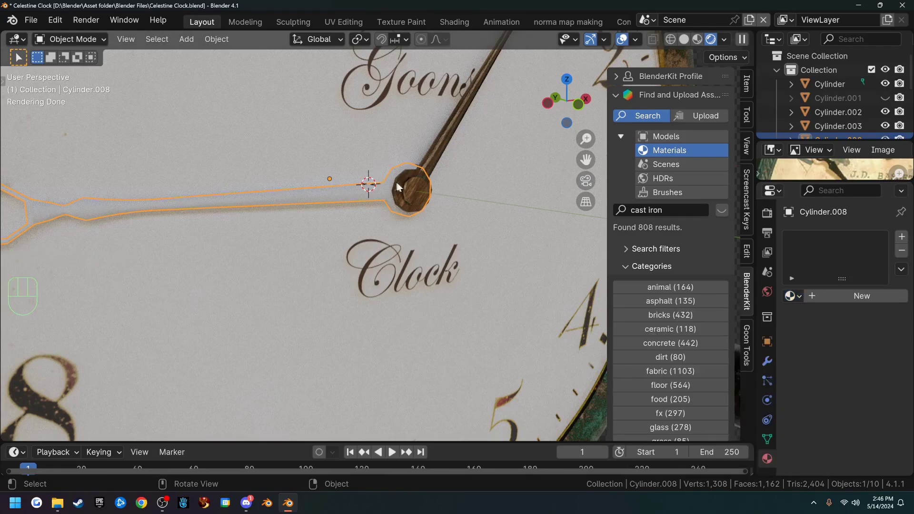
{"action": "left_click", "coordinate": [412, 190]}
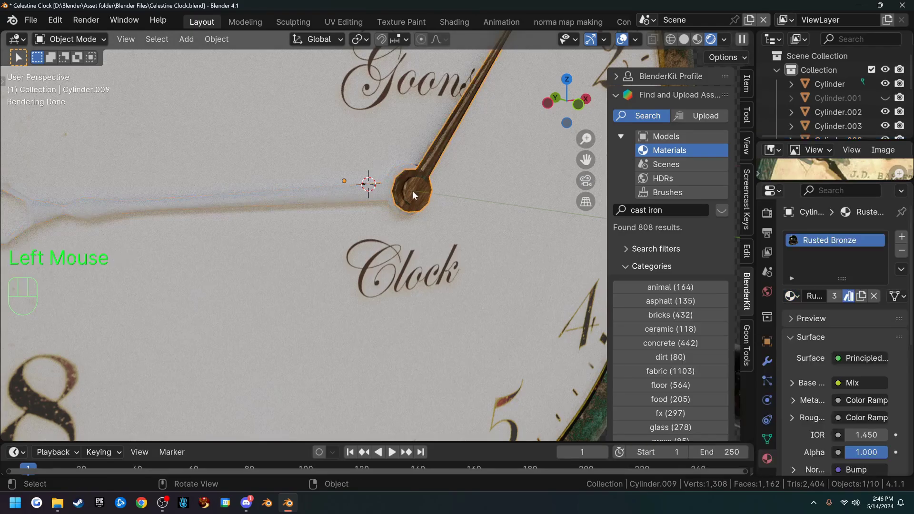
{"action": "left_click", "coordinate": [390, 205]}
{"action": "left_click", "coordinate": [791, 295]}
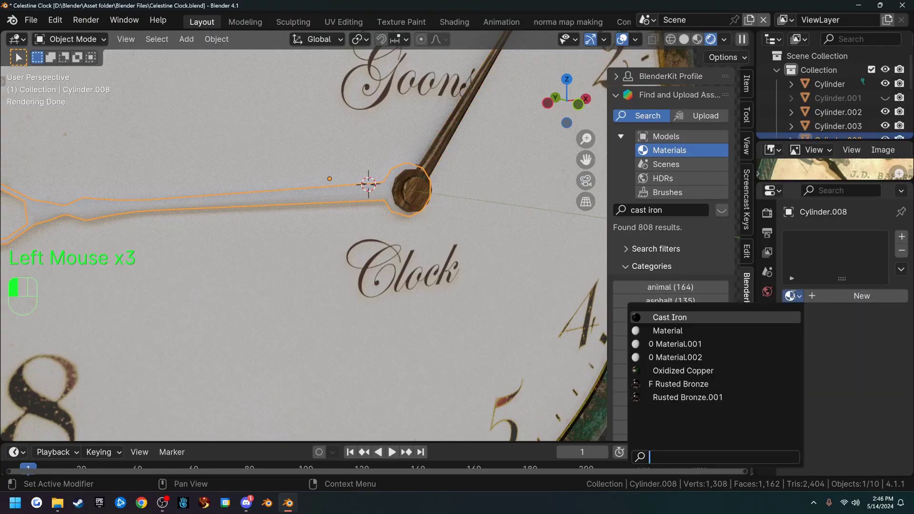
{"action": "left_click", "coordinate": [759, 382]}
{"action": "scroll", "coordinate": [451, 207], "scroll_direction": "down", "scroll_amount": 4}
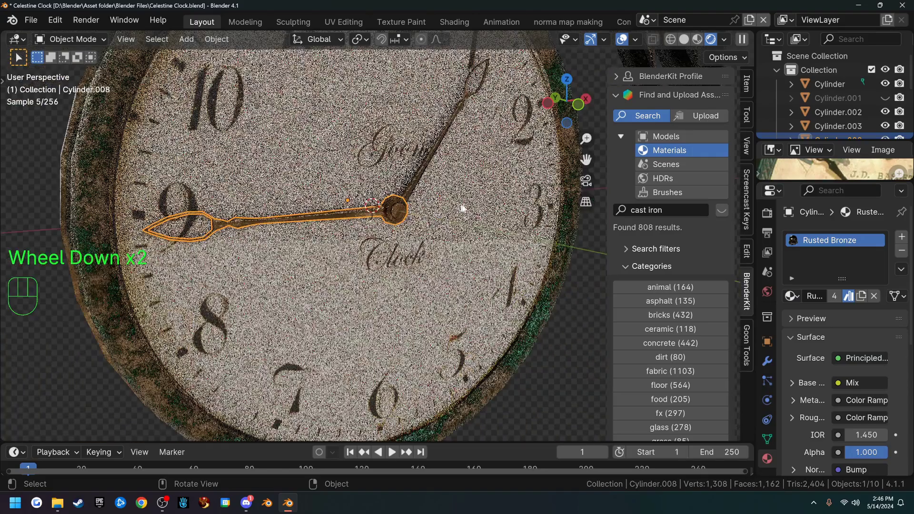
{"action": "left_click", "coordinate": [536, 304]}
{"action": "scroll", "coordinate": [520, 295], "scroll_direction": "down", "scroll_amount": 3}
{"action": "scroll", "coordinate": [518, 296], "scroll_direction": "up", "scroll_amount": 2}
{"action": "scroll", "coordinate": [518, 295], "scroll_direction": "down", "scroll_amount": 2}
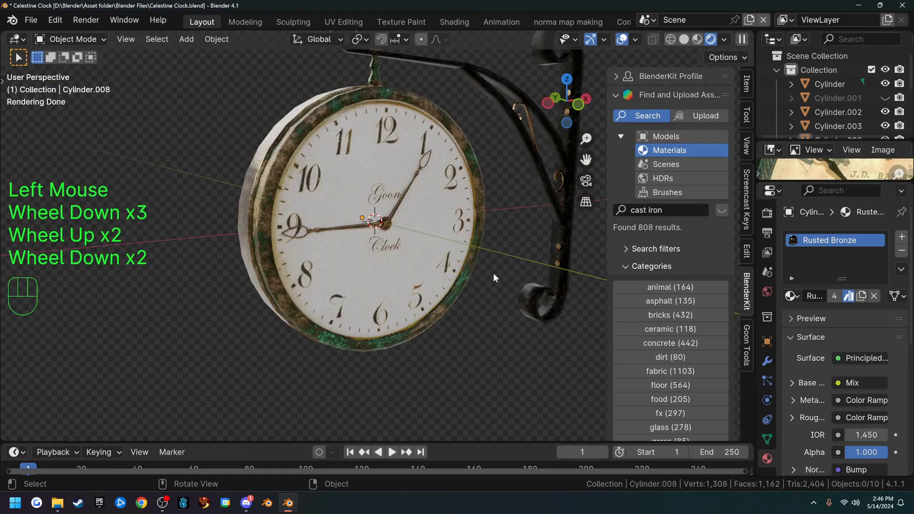
- Unhide the cover disc in front of the dial, keep it selected, and search the BlenderKit materials for "glass"
{"action": "key", "text": "alt+h"}
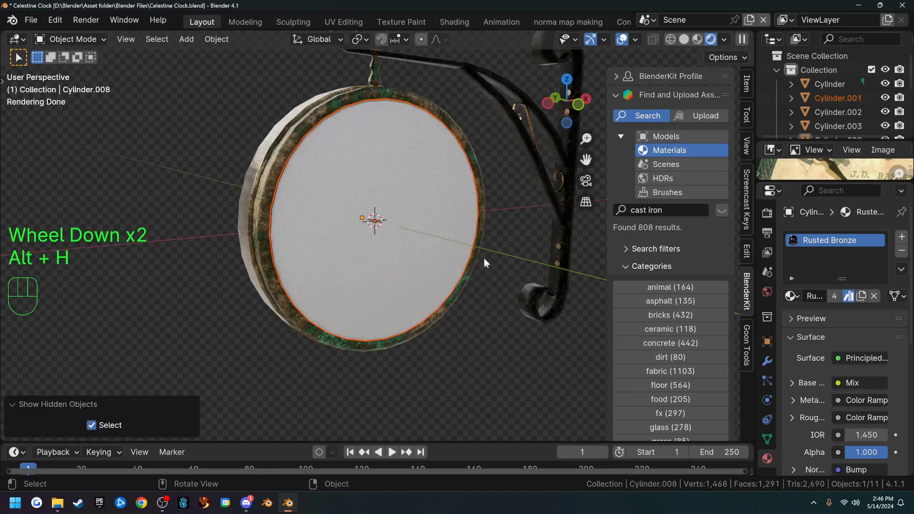
{"action": "left_click", "coordinate": [428, 171]}
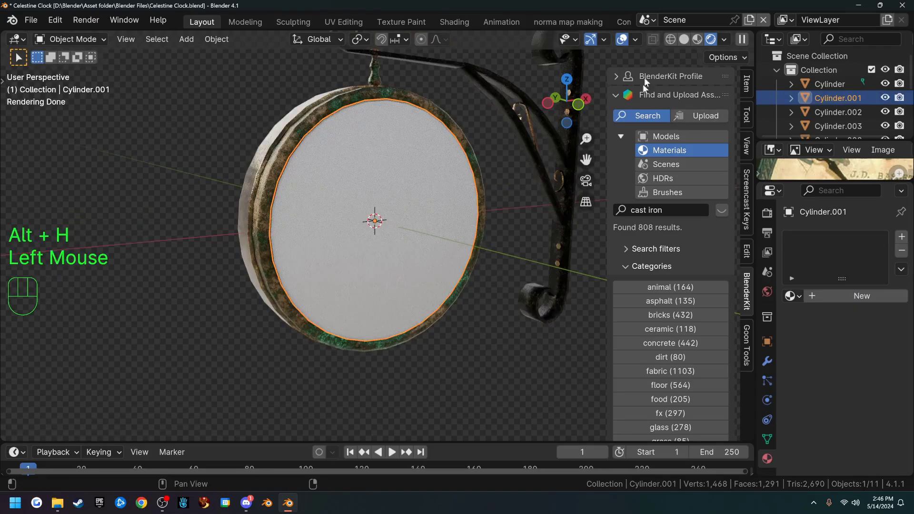
{"action": "left_click", "coordinate": [674, 211]}
{"action": "type", "text": "glaSS"}
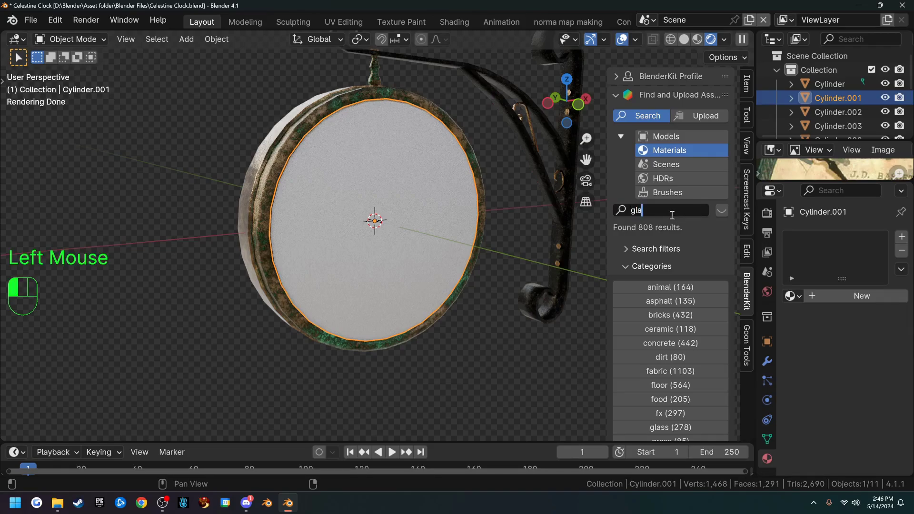
{"action": "key", "text": "BackSpace"}
{"action": "type", "text": "A"}
{"action": "key", "text": "BackSpace"}
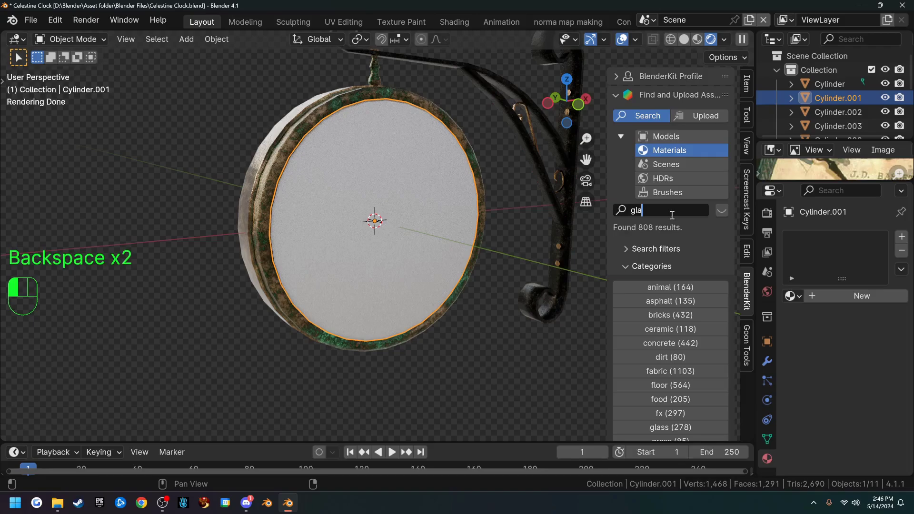
{"action": "type", "text": "ss"}
{"action": "key", "text": "Return"}
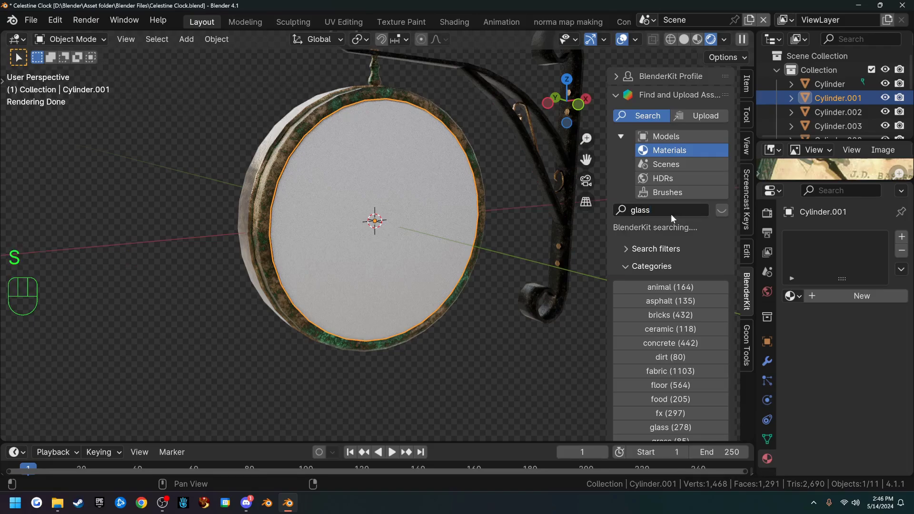
- Apply the Raindrops On The Glass material to the dial's cover disc and check its reflections from several angles
{"action": "mouse_move", "coordinate": [326, 88]}
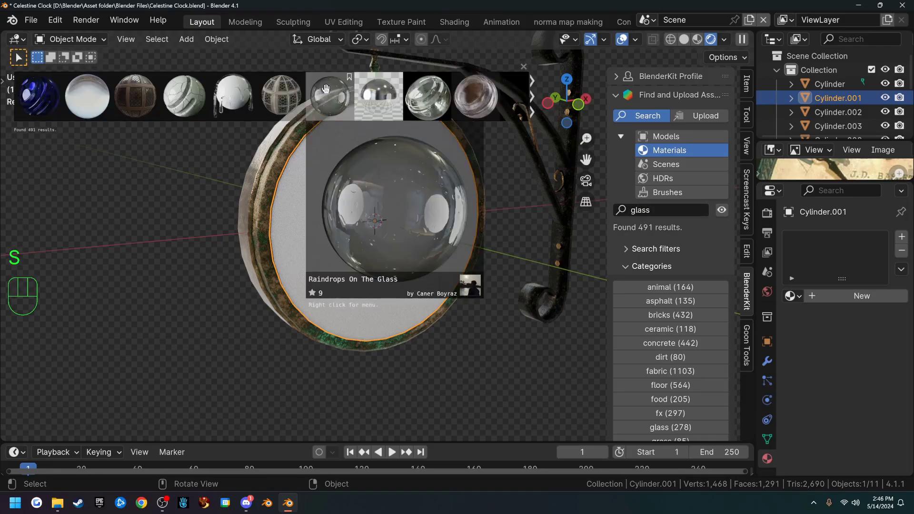
{"action": "left_click_drag", "start_coordinate": [331, 93], "coordinate": [359, 229]}
{"action": "middle_click_drag", "start_coordinate": [275, 278], "coordinate": [260, 244]}
{"action": "scroll", "coordinate": [233, 226], "scroll_direction": "up", "scroll_amount": 2}
{"action": "scroll", "coordinate": [213, 213], "scroll_direction": "down", "scroll_amount": 1}
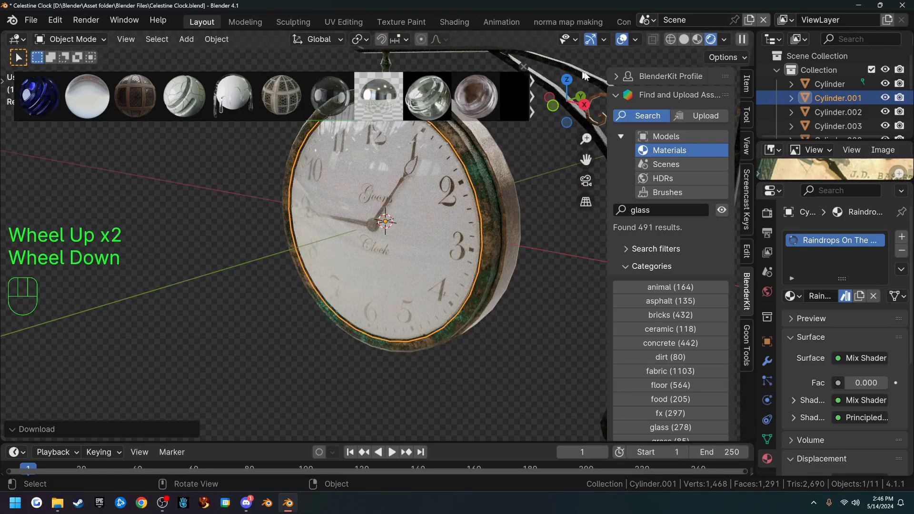
{"action": "middle_click_drag", "start_coordinate": [452, 217], "coordinate": [424, 236]}
{"action": "scroll", "coordinate": [475, 204], "scroll_direction": "up", "scroll_amount": 3}
{"action": "scroll", "coordinate": [483, 241], "scroll_direction": "down", "scroll_amount": 1}
{"action": "left_click", "coordinate": [520, 227]}
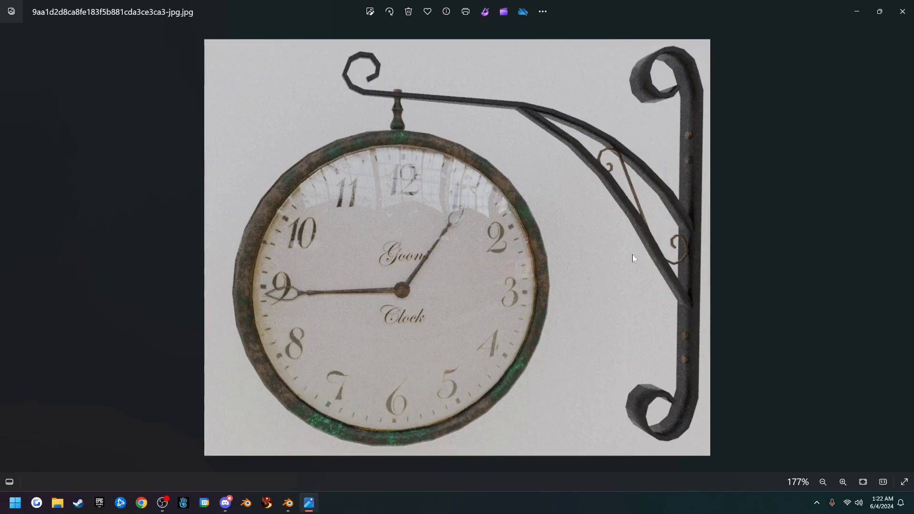